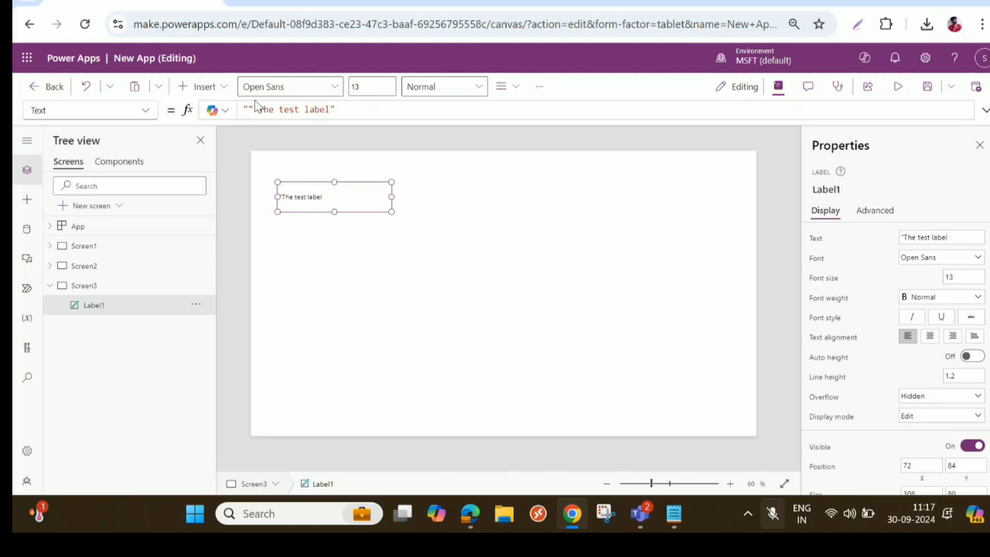
# - Remove the stray quotation marks from the label's text formula, leaving "The test label"
pyautogui.press('BackSpace')
pyautogui.press('BackSpace')
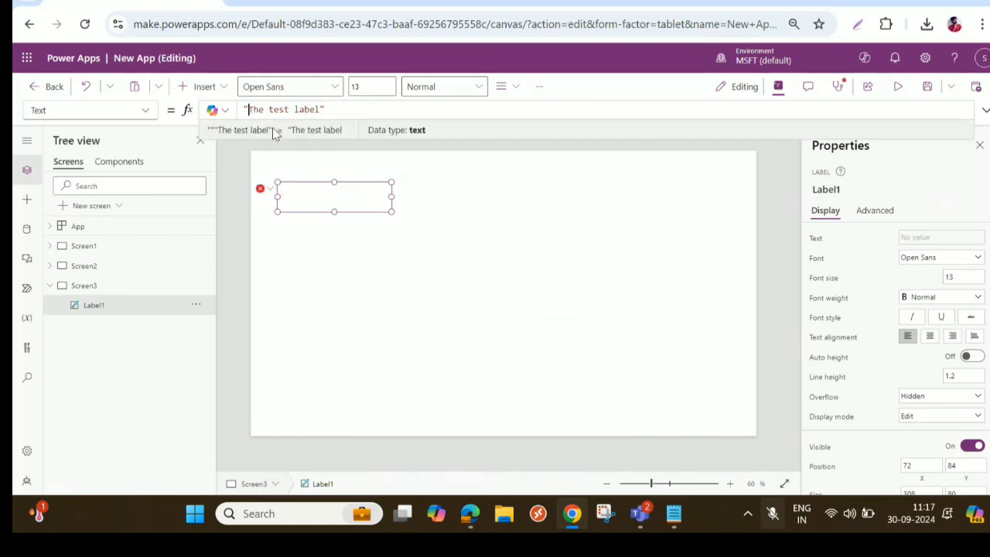
# - Format the label's text in Arial, size 20, with a Bold font weight
pyautogui.click(939, 257)
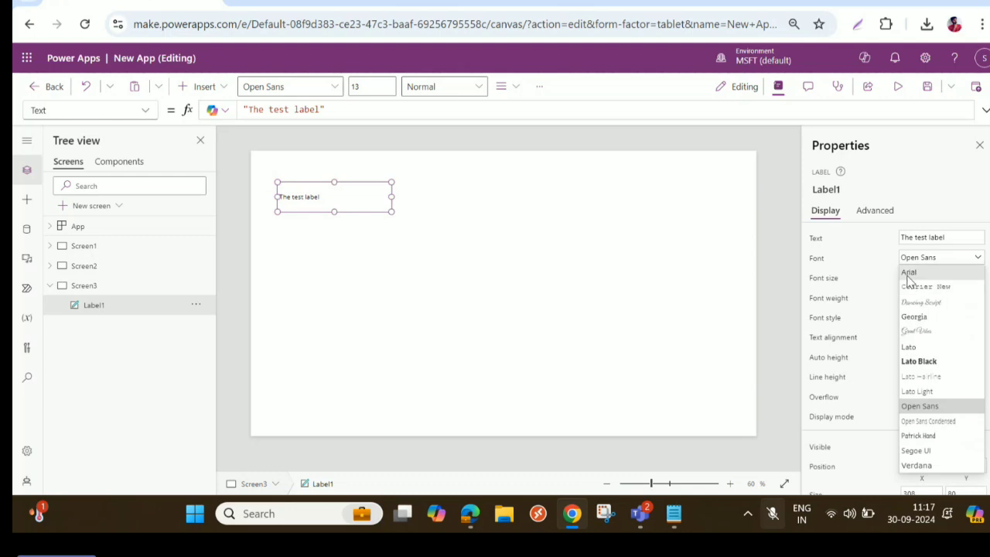
pyautogui.click(910, 272)
pyautogui.click(969, 276)
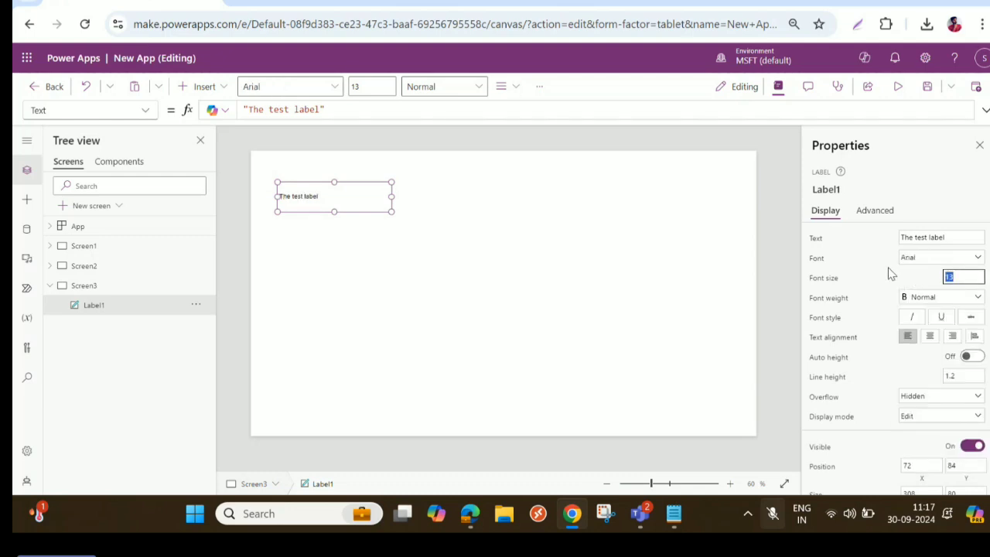
pyautogui.write('20')
pyautogui.press('Tab')
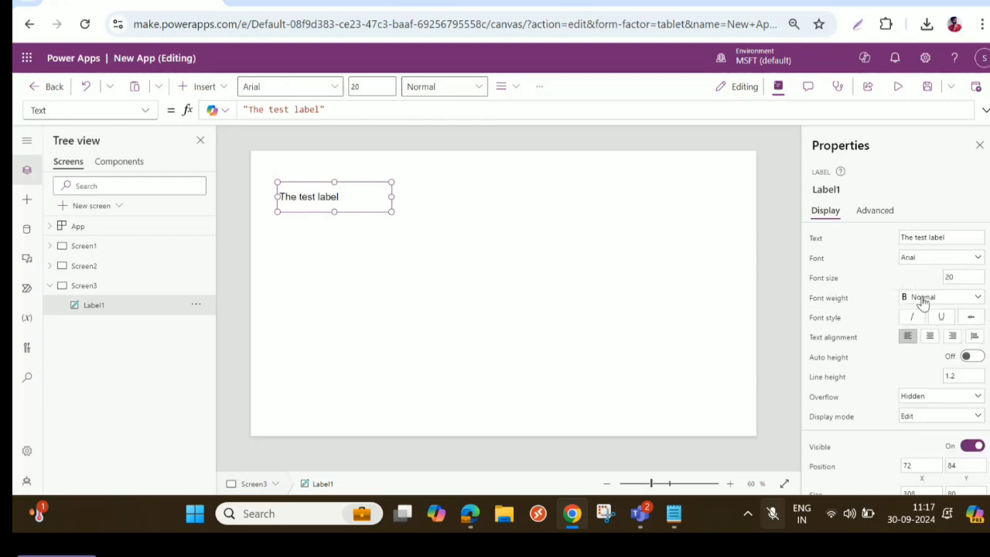
pyautogui.click(922, 301)
pyautogui.click(925, 312)
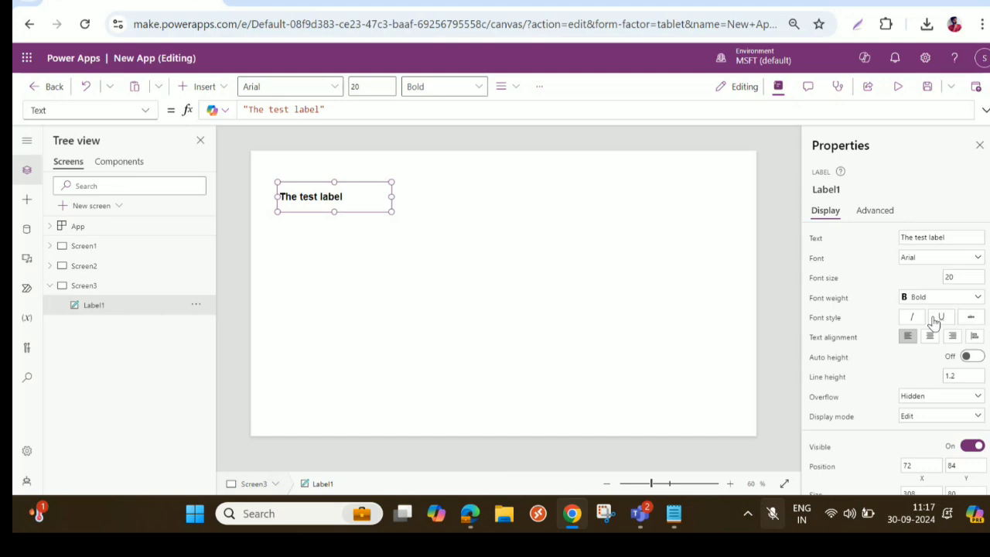
# - Center the label's text horizontally and turn on its auto height
pyautogui.click(929, 338)
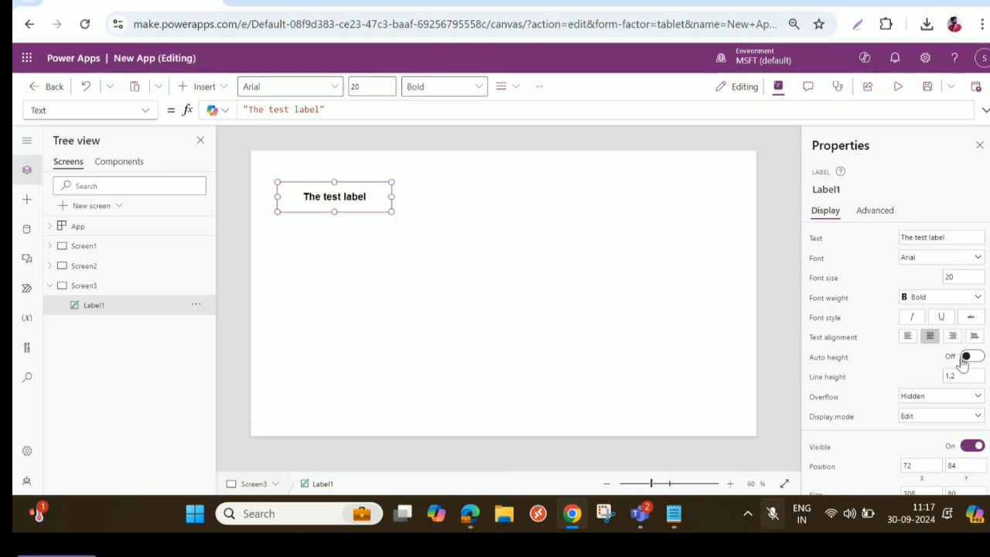
pyautogui.click(968, 358)
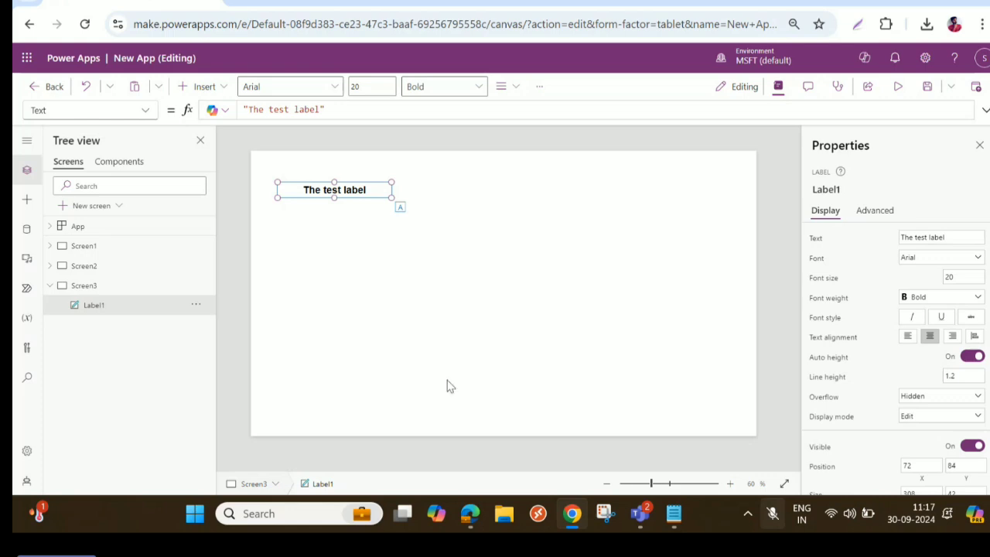
pyautogui.click(729, 484)
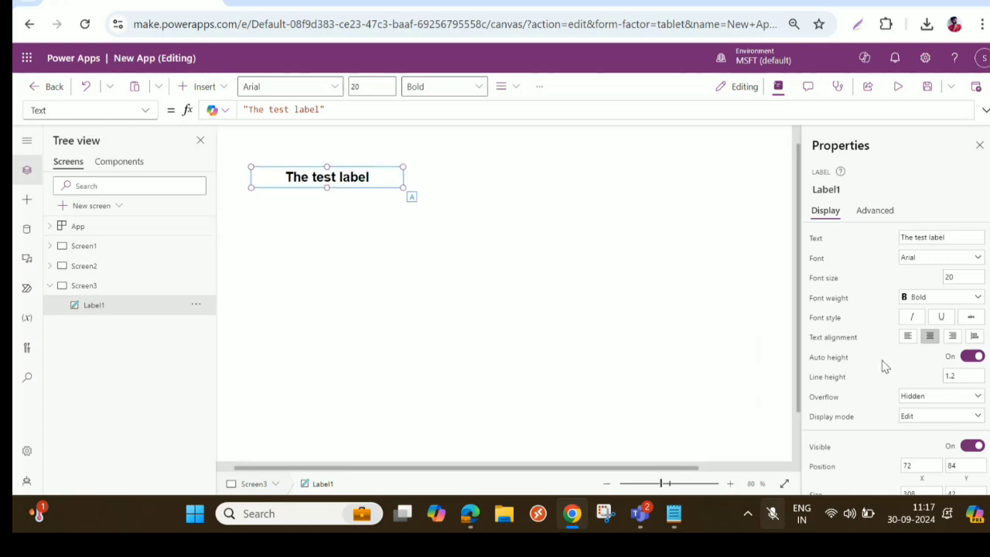
pyautogui.click(608, 484)
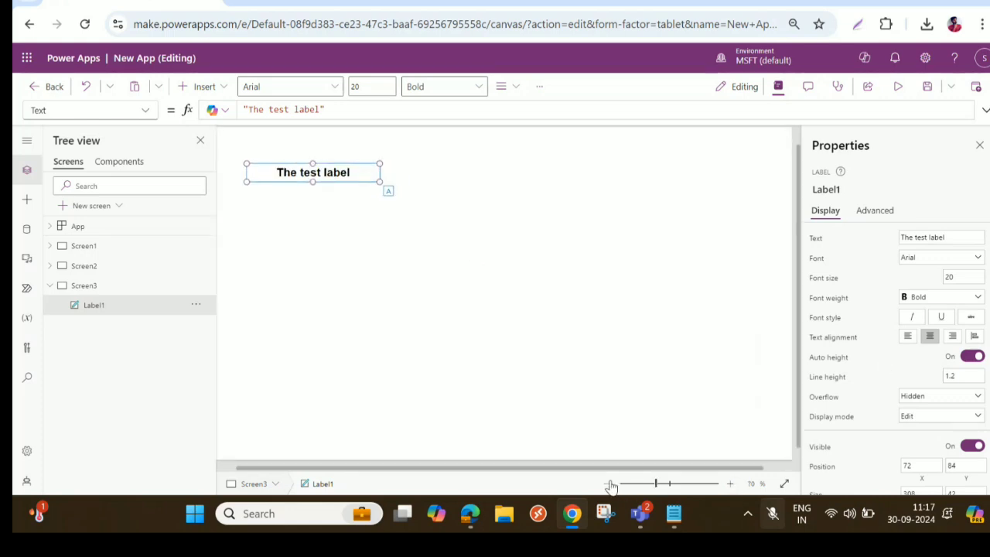
pyautogui.click(608, 483)
pyautogui.scroll(-1, 960, 387)
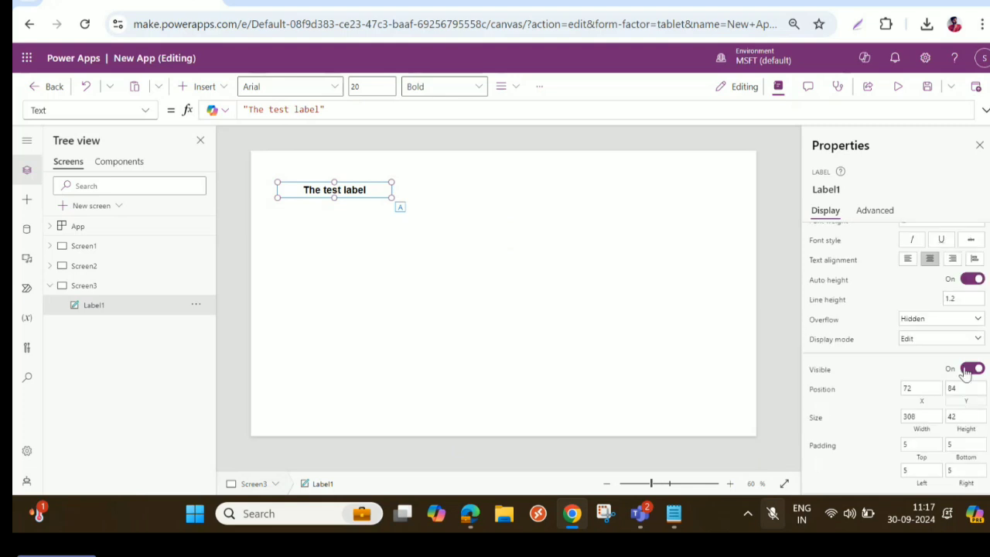
# - Turn off the label's auto height and set its overflow to Scroll
pyautogui.click(968, 280)
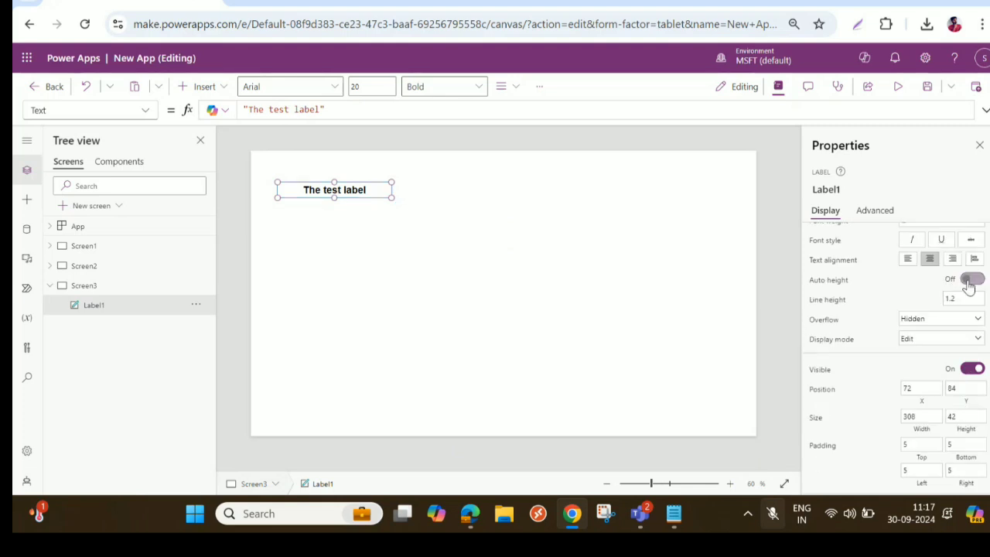
pyautogui.click(939, 323)
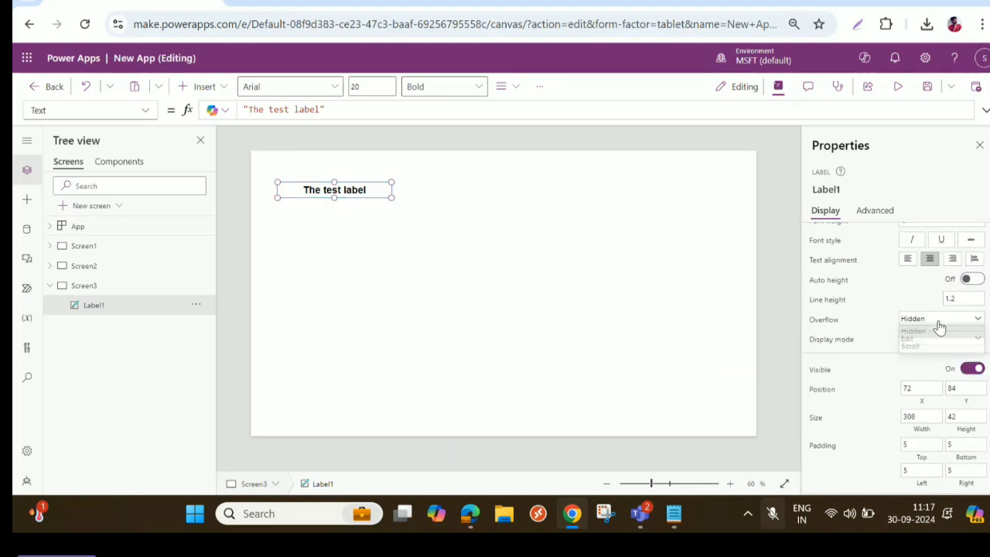
pyautogui.click(924, 348)
# - Append the filler text "kjgakagdjagkjhagfjksagfgfkg" to the label's text formula and check the label in the app preview
pyautogui.doubleClick(309, 109)
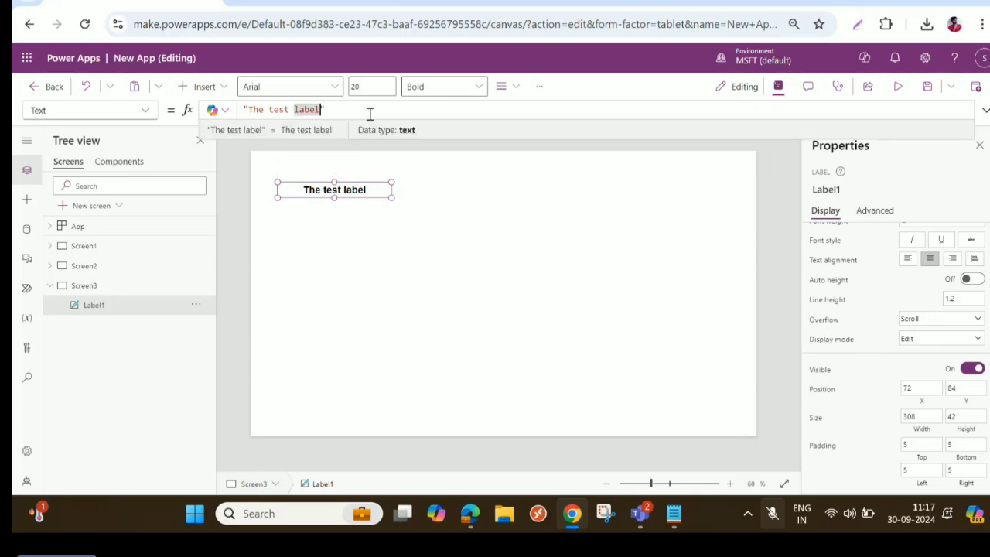
pyautogui.press('Right')
pyautogui.write('kjgakagdjagkjhagfjksagfgfkg')
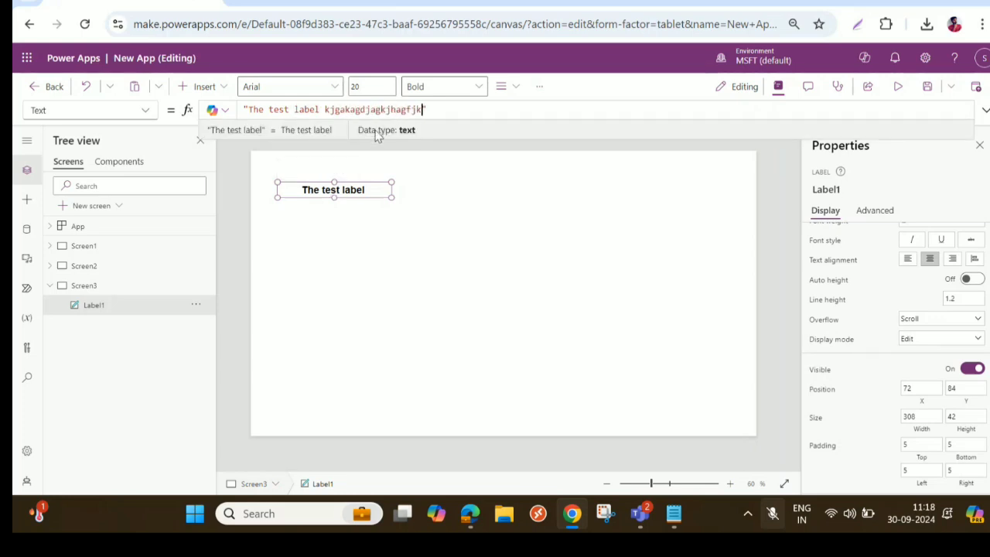
pyautogui.click(427, 251)
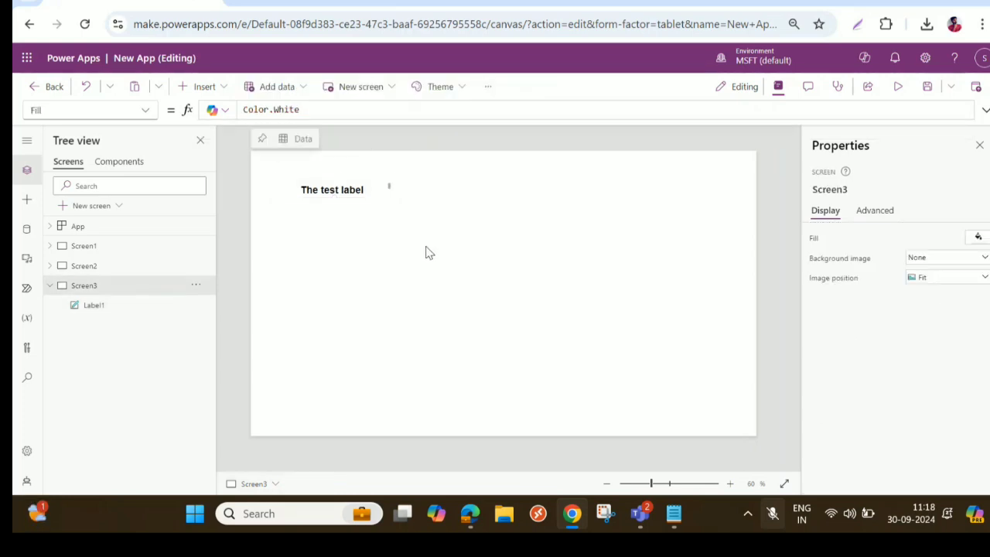
pyautogui.click(898, 86)
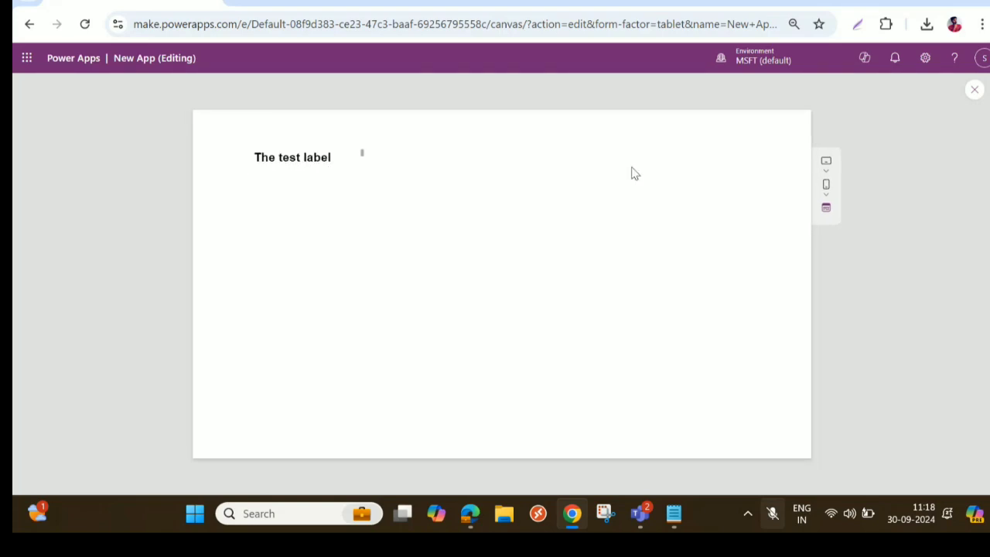
pyautogui.click(974, 89)
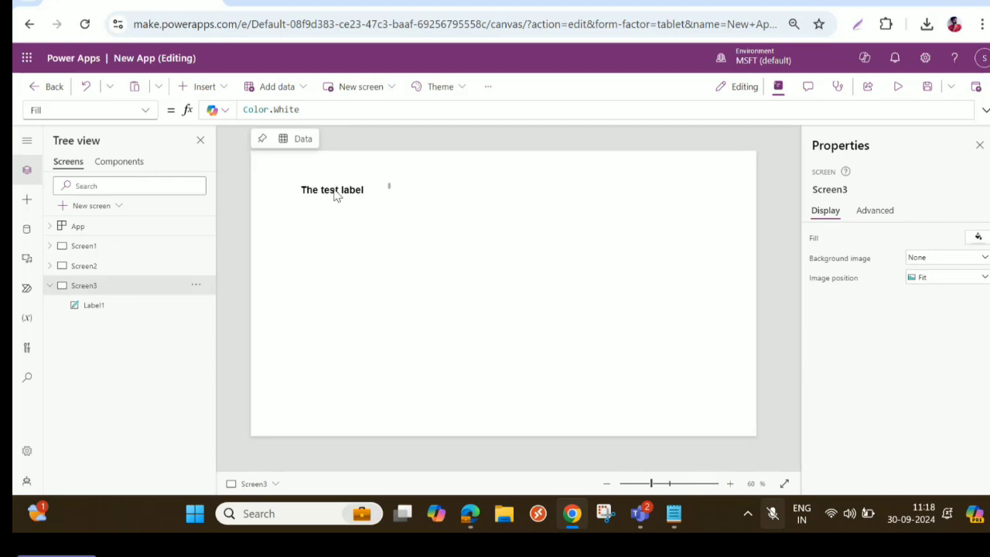
# - Set the label's overflow back to Hidden and align its text left
pyautogui.click(335, 196)
pyautogui.scroll(-2, 958, 398)
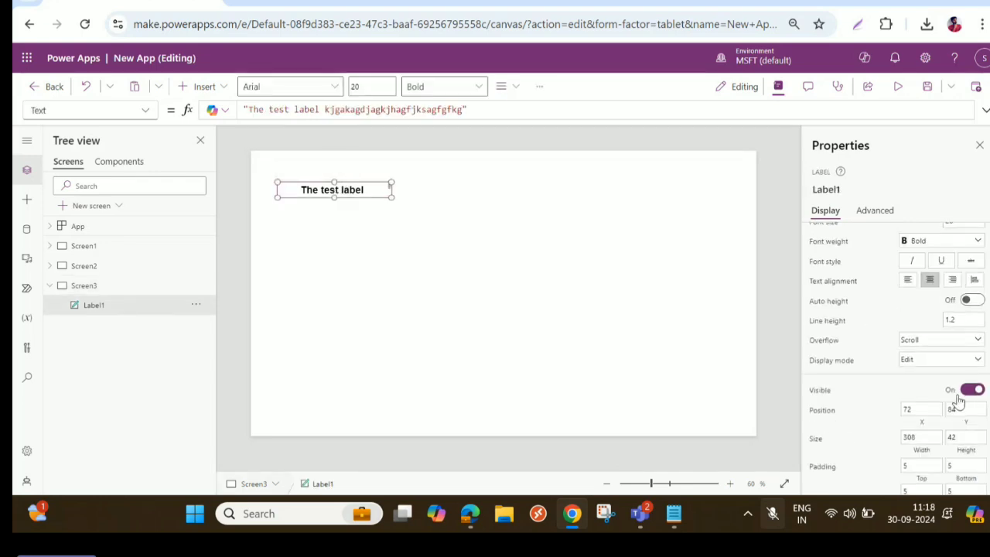
pyautogui.click(953, 342)
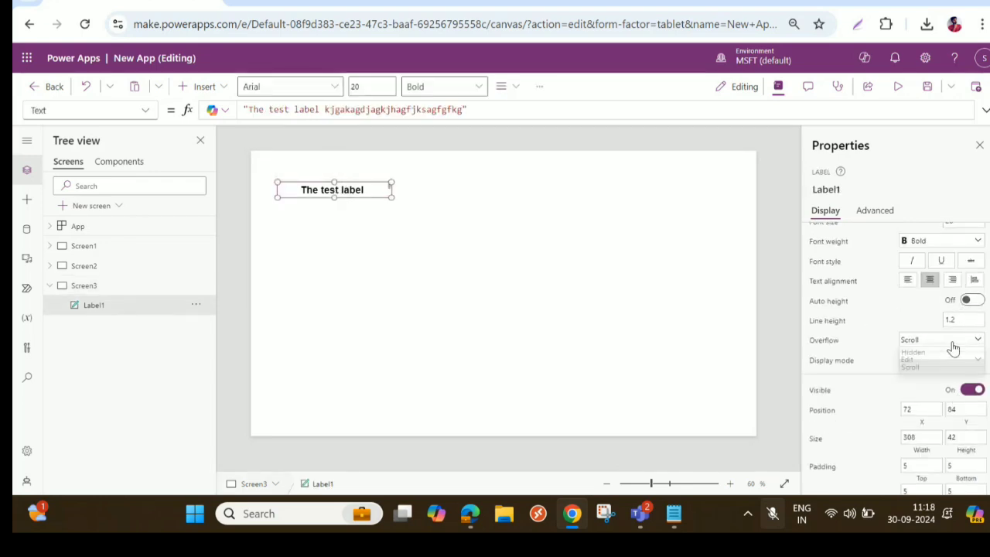
pyautogui.click(919, 357)
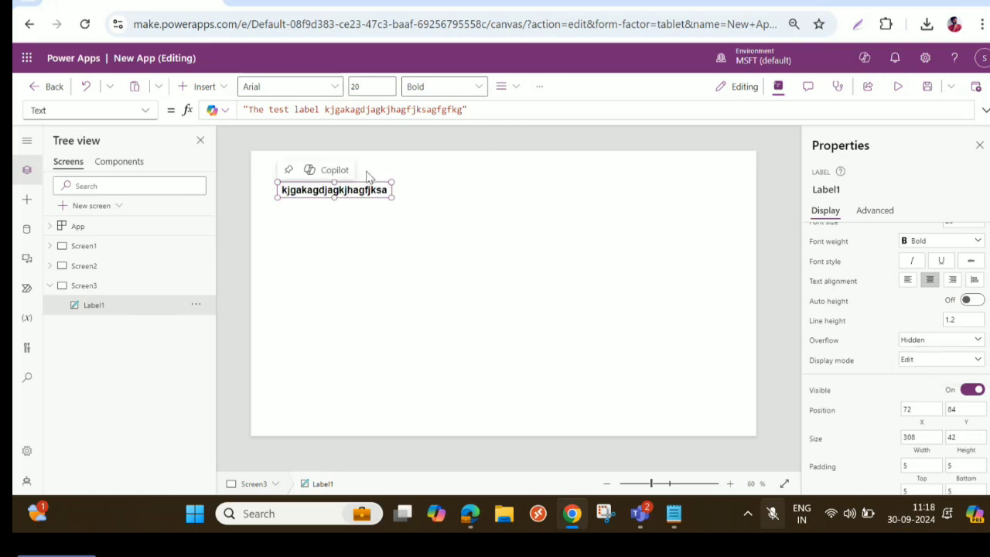
pyautogui.click(906, 281)
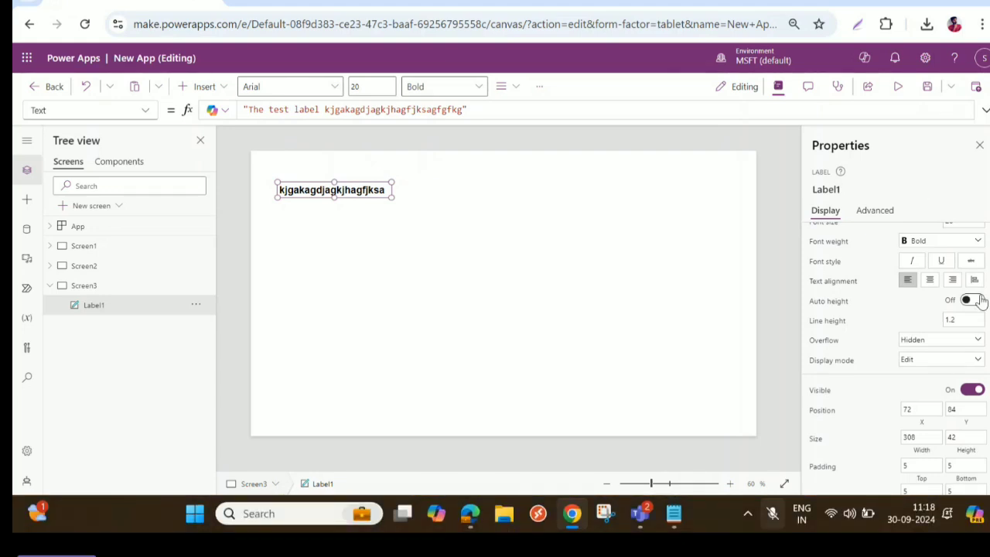
# - Turn off text wrapping for the label
pyautogui.scroll(-3, 967, 305)
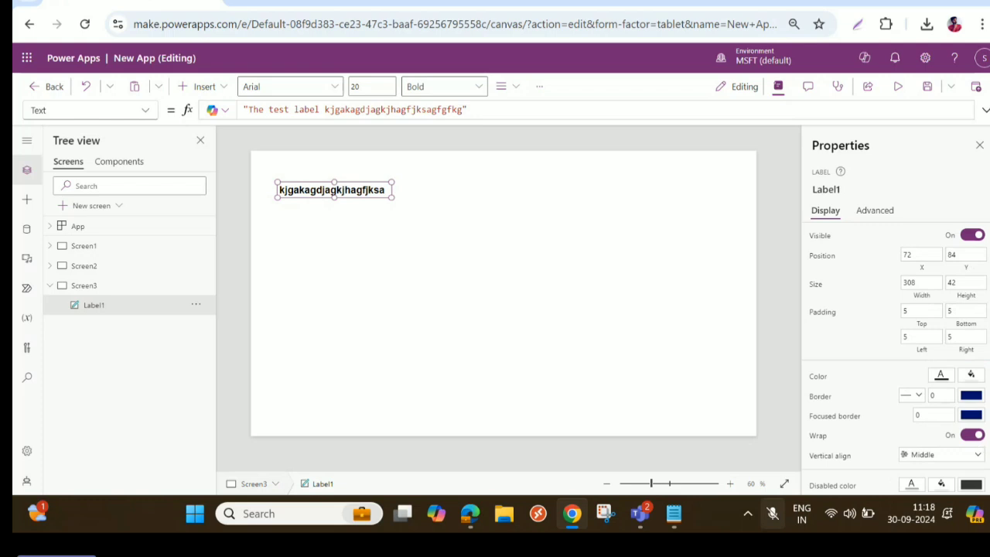
pyautogui.click(971, 436)
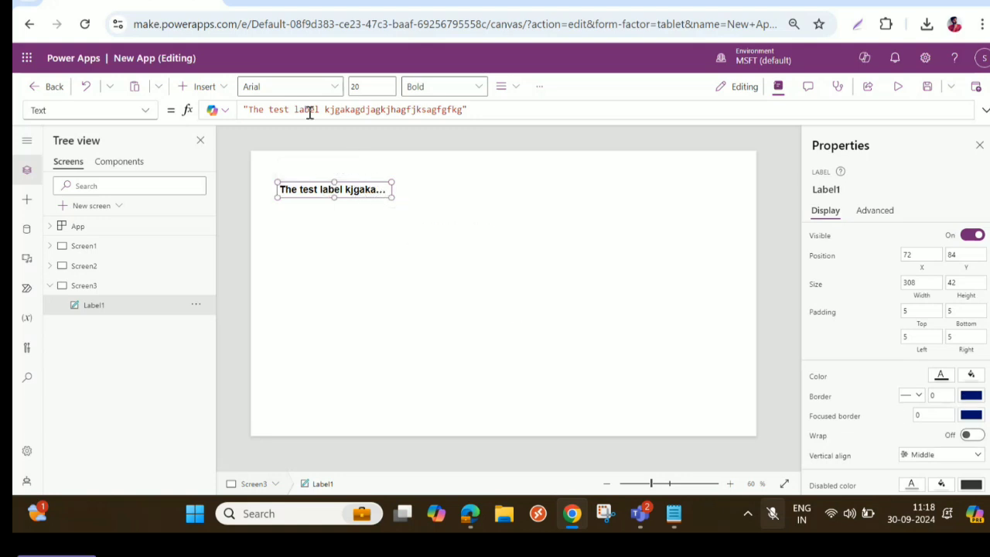
# - Remove the filler text after "The test label" from the label's formula and put it back
pyautogui.moveTo(324, 109); pyautogui.dragTo(464, 109)
pyautogui.hotkey('ctrl', 'c')
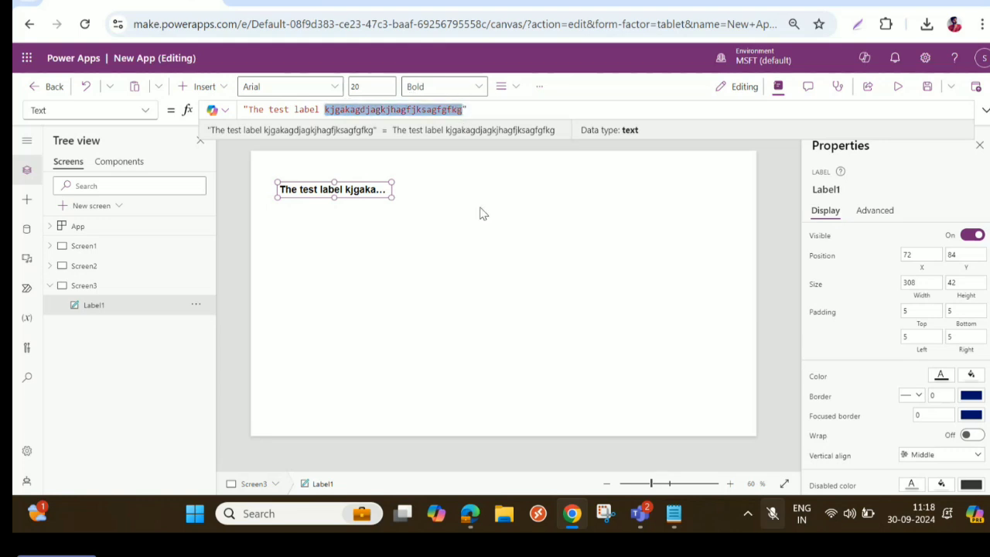
pyautogui.press('BackSpace')
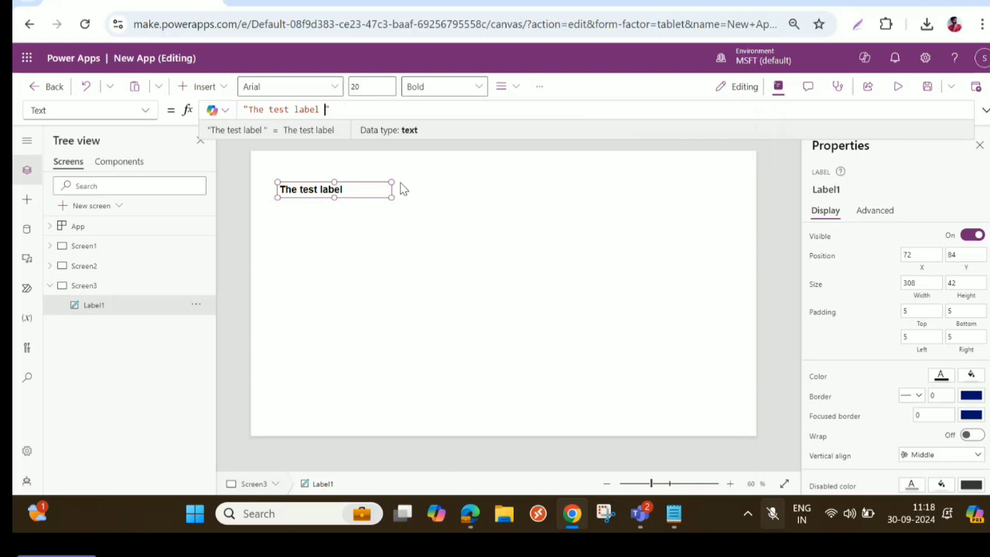
pyautogui.hotkey('ctrl', 'v')
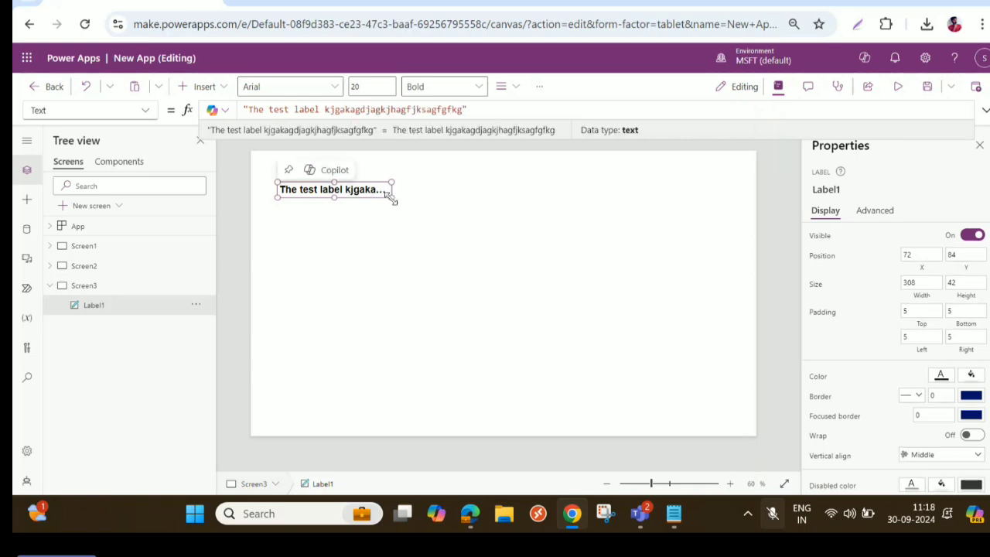
# - Enlarge the label on the canvas to about 556 wide and 67 high
pyautogui.moveTo(392, 199); pyautogui.dragTo(482, 208)
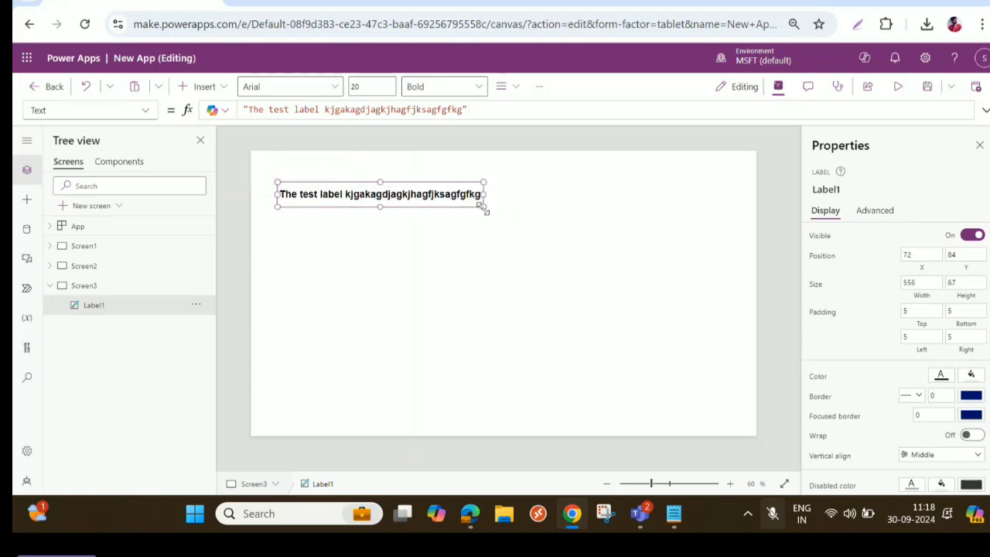
# - Give the label the darkest navy theme color as its fill and make its text white
pyautogui.scroll(-2, 974, 389)
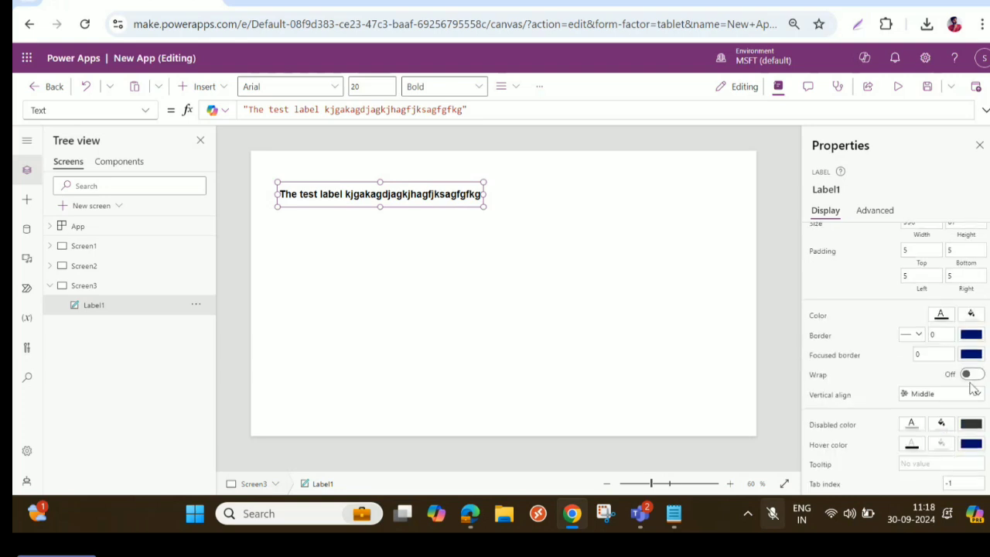
pyautogui.click(976, 318)
pyautogui.click(806, 349)
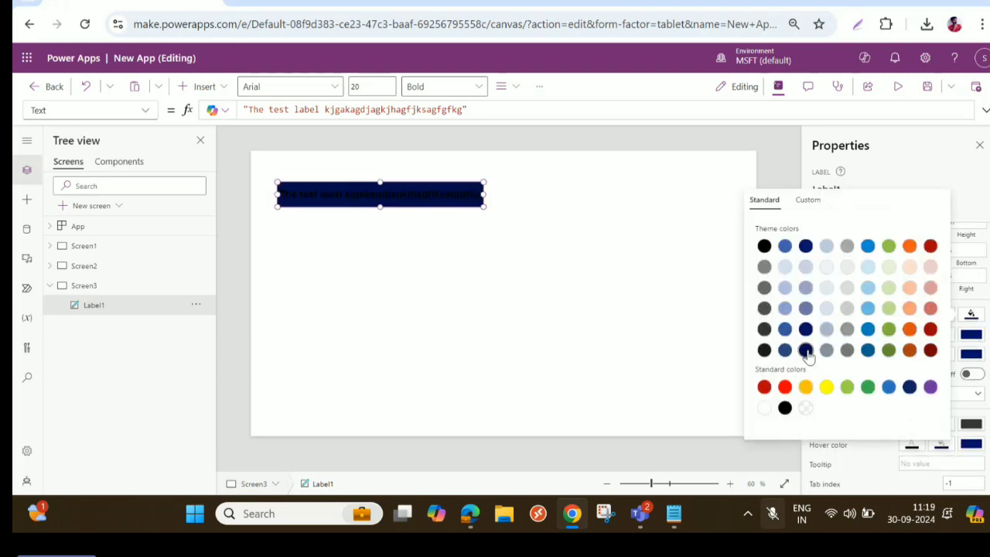
pyautogui.click(941, 317)
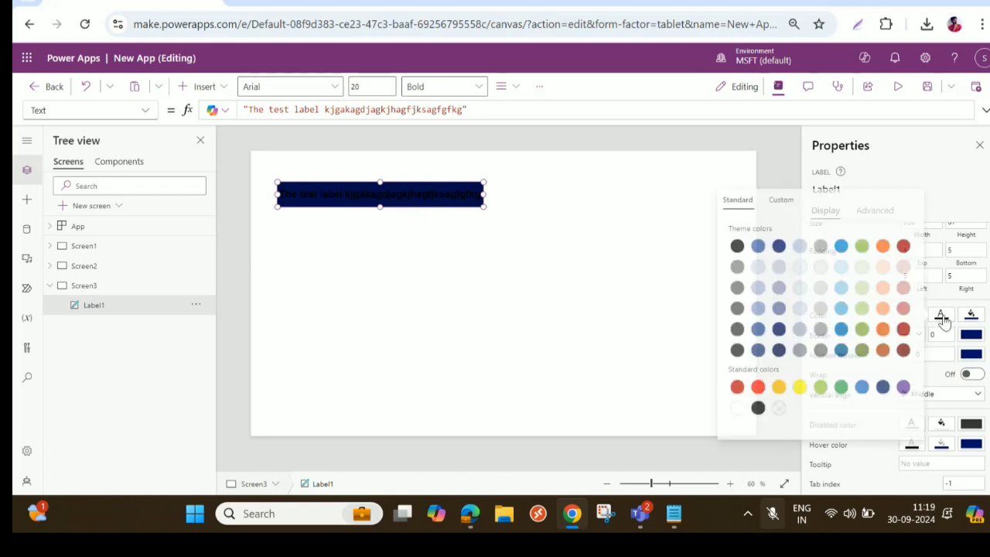
pyautogui.click(734, 406)
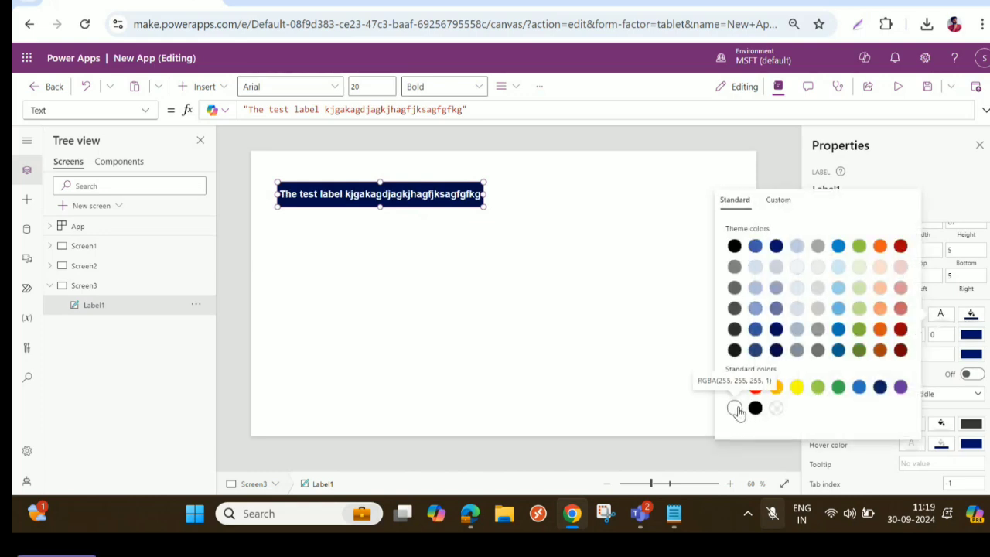
pyautogui.click(973, 317)
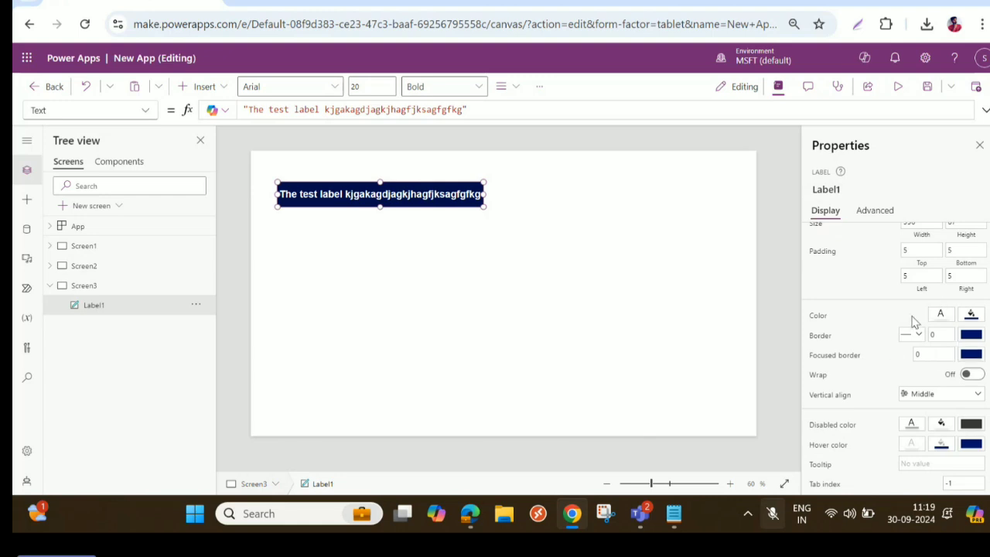
# - Try the Top and Bottom vertical alignments on the label and set it back to Middle
pyautogui.click(944, 397)
pyautogui.click(925, 409)
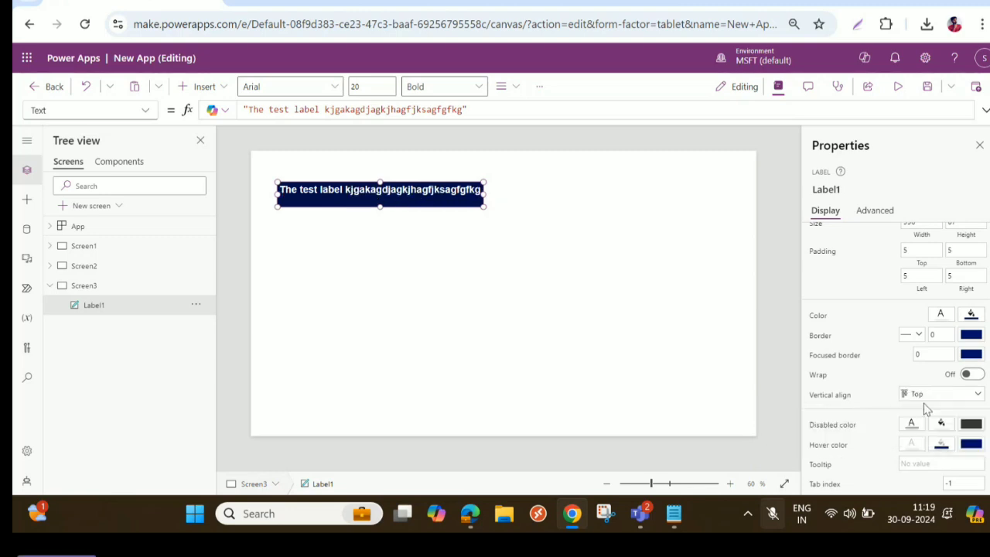
pyautogui.click(934, 399)
pyautogui.click(937, 438)
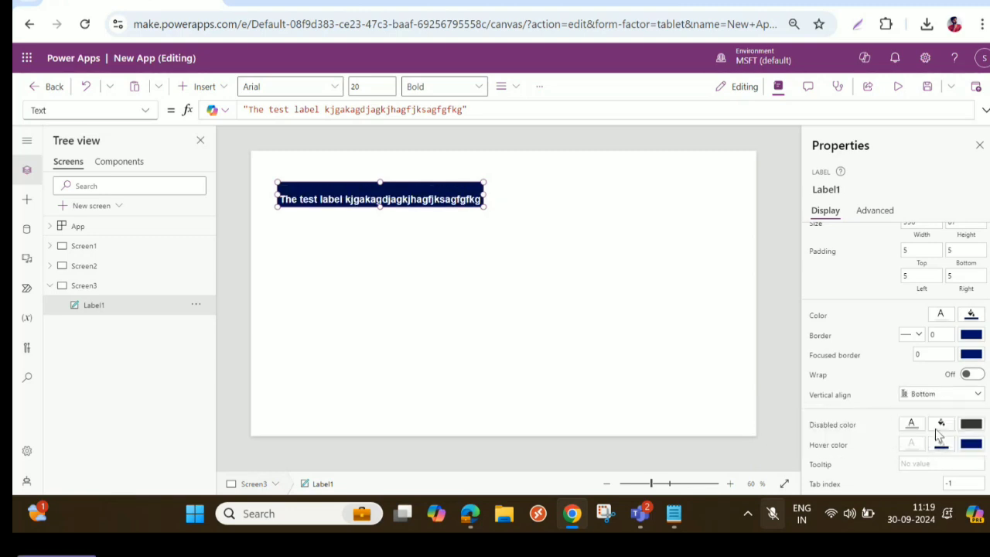
pyautogui.click(933, 398)
pyautogui.click(919, 423)
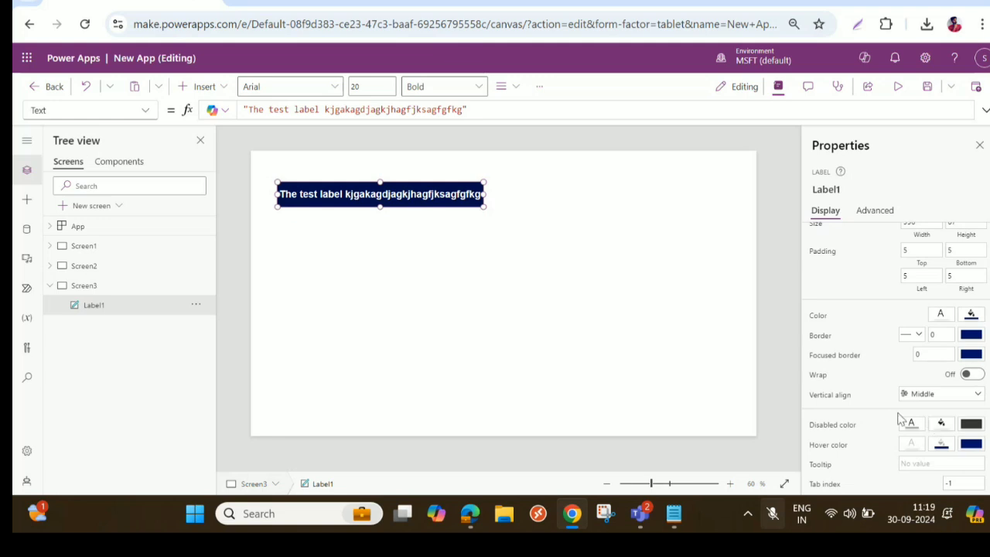
pyautogui.click(873, 211)
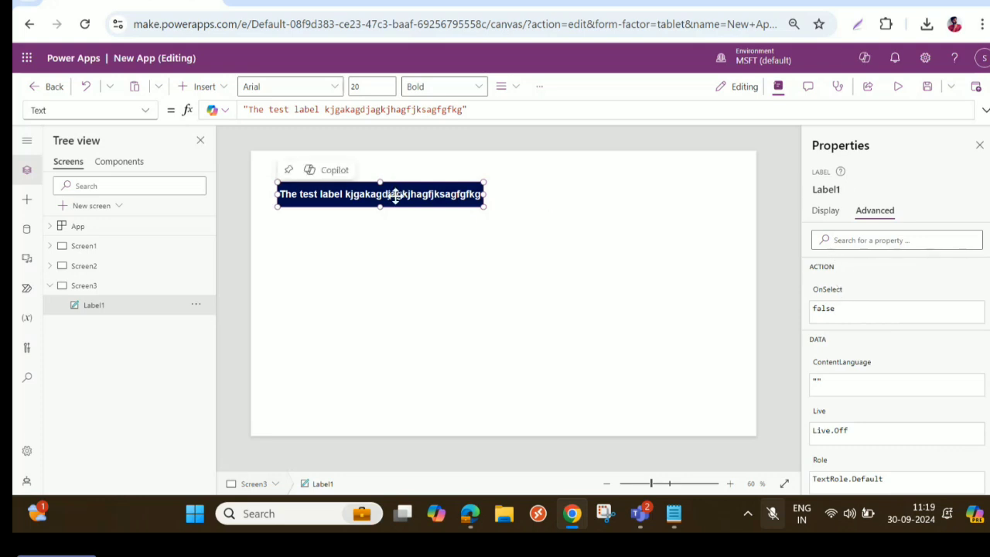
pyautogui.click(827, 216)
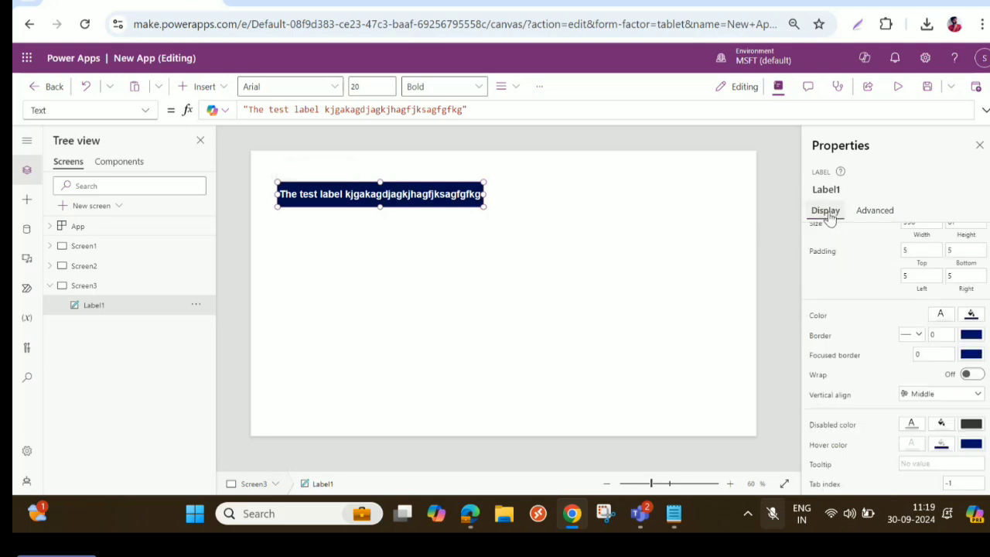
pyautogui.scroll(5, 846, 324)
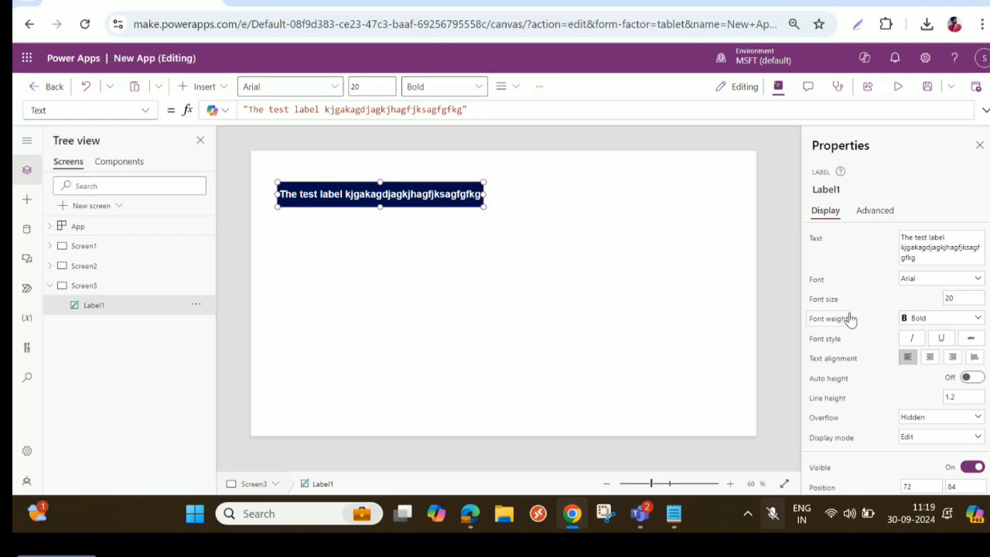
pyautogui.click(873, 212)
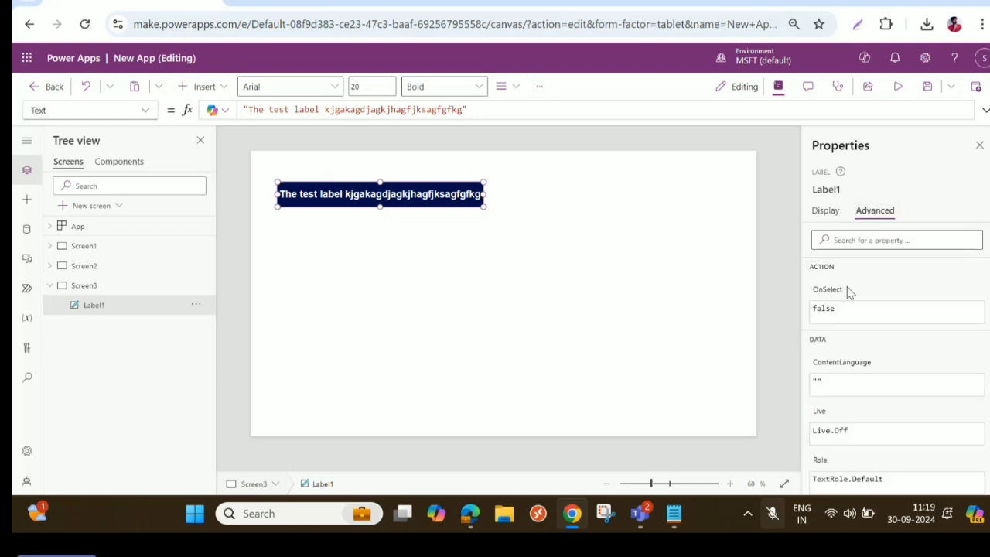
# - Move the navy label to about X 333, Y 87 and insert a second text label below it at about X 402, Y 252
pyautogui.moveTo(465, 184); pyautogui.dragTo(526, 196)
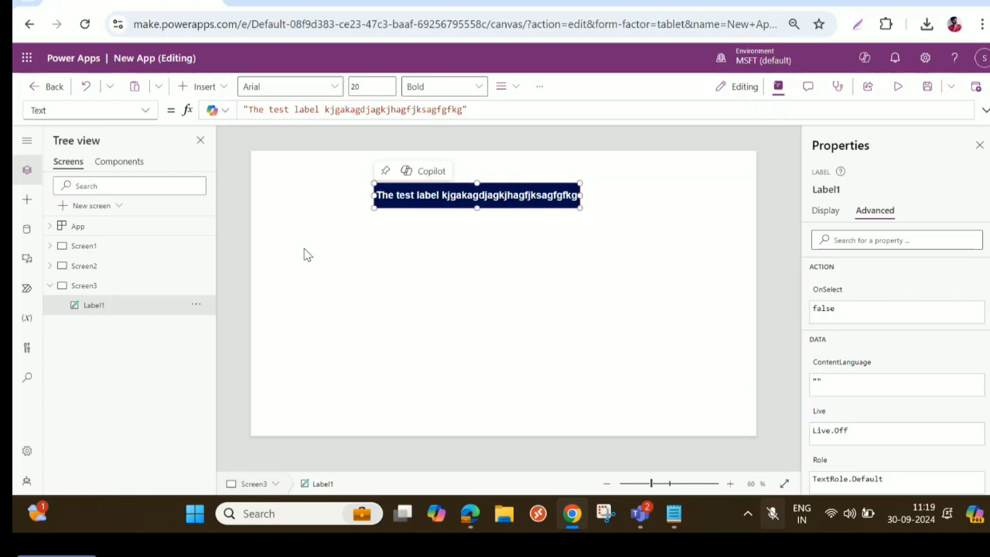
pyautogui.click(197, 86)
pyautogui.click(212, 165)
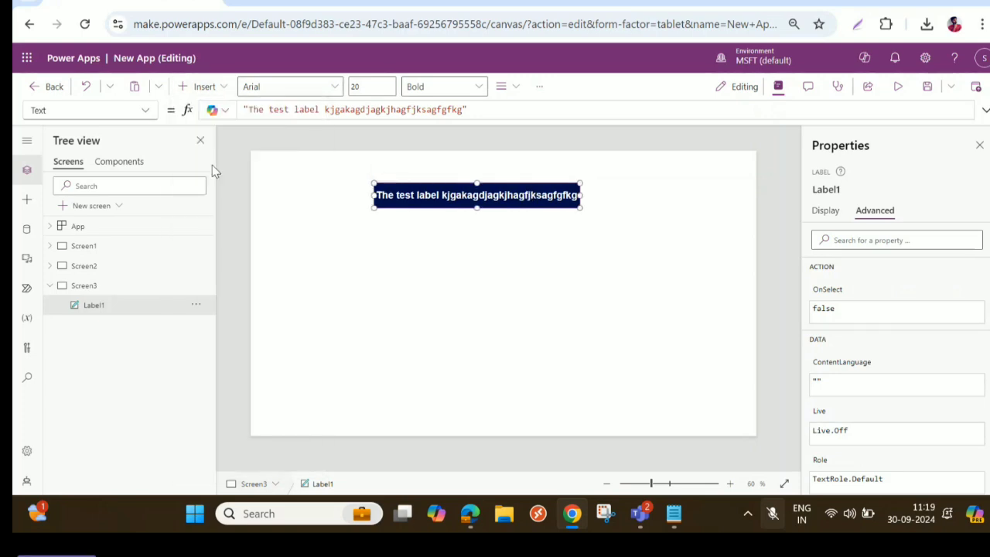
pyautogui.moveTo(306, 205); pyautogui.dragTo(474, 265)
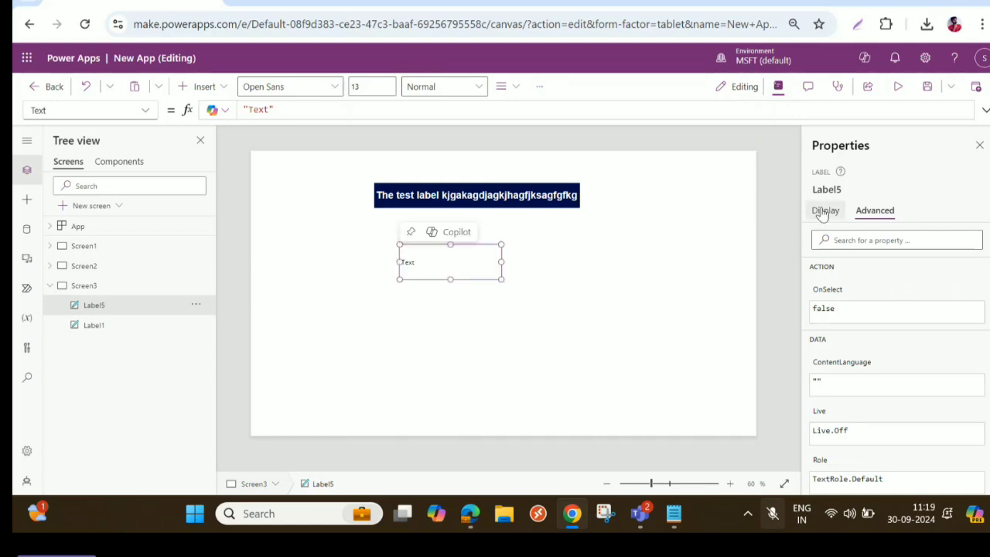
# - Set the new label's font to Arial at size 20 and center its text
pyautogui.click(825, 210)
pyautogui.click(946, 263)
pyautogui.click(944, 275)
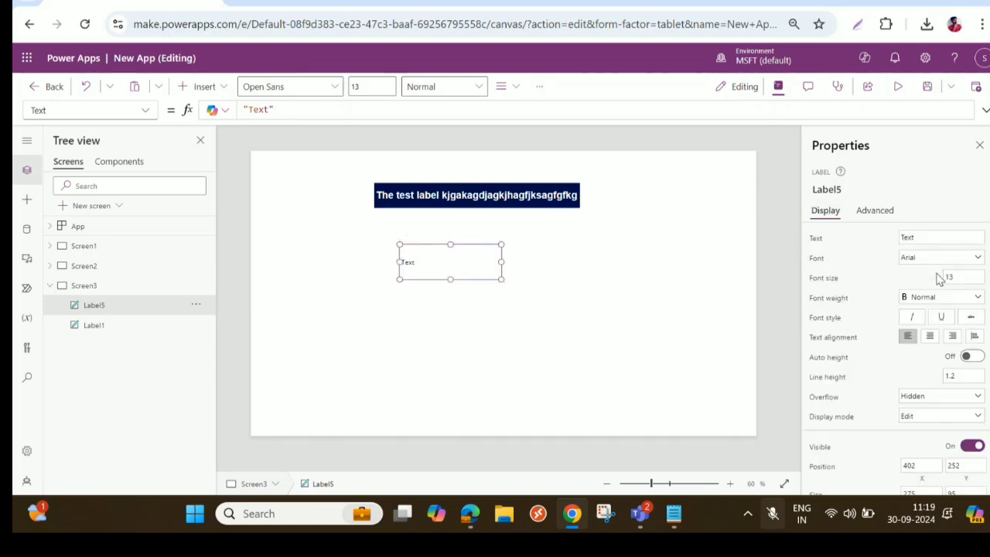
pyautogui.write('20')
pyautogui.press('Tab')
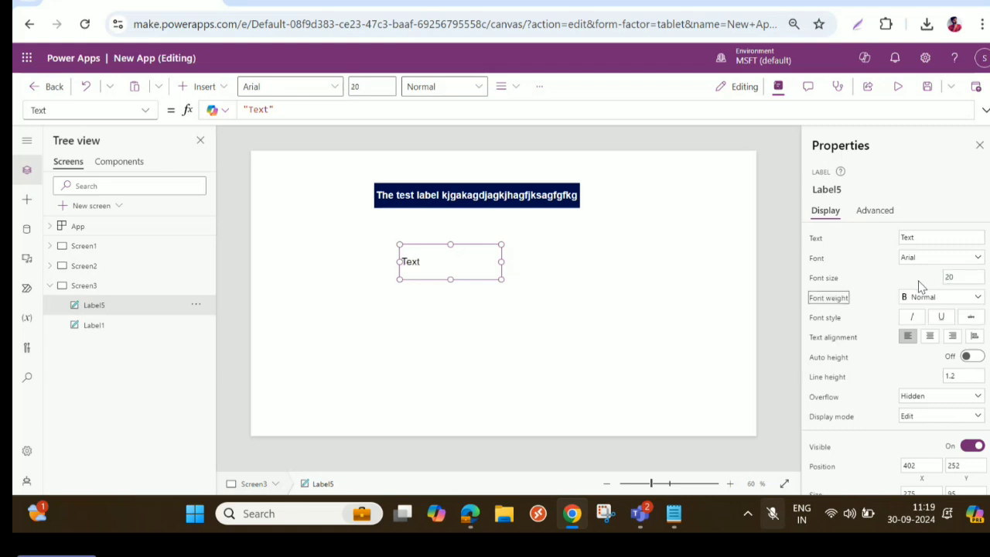
pyautogui.click(932, 340)
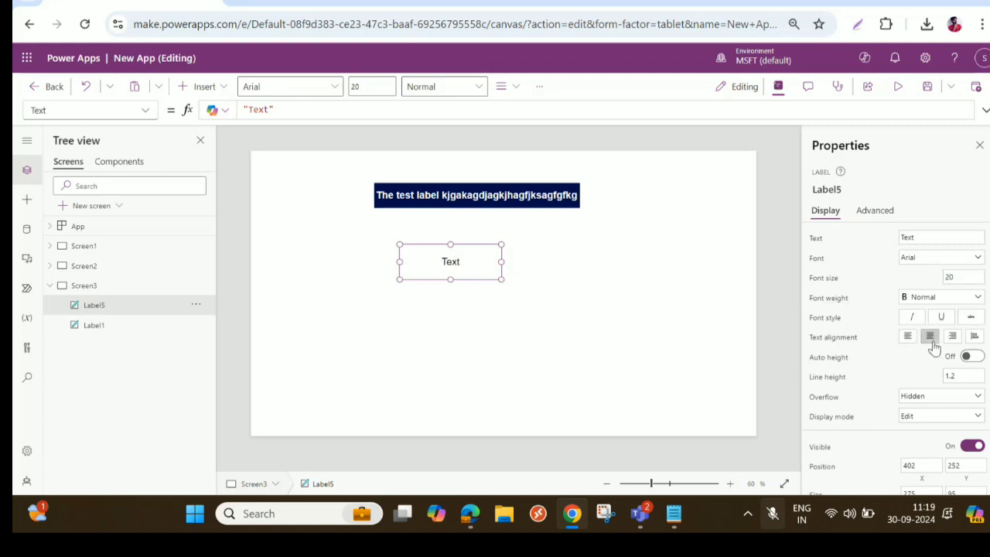
# - Clear the default text of the new label and reselect that label
pyautogui.doubleClick(931, 237)
pyautogui.press('BackSpace')
pyautogui.click(678, 304)
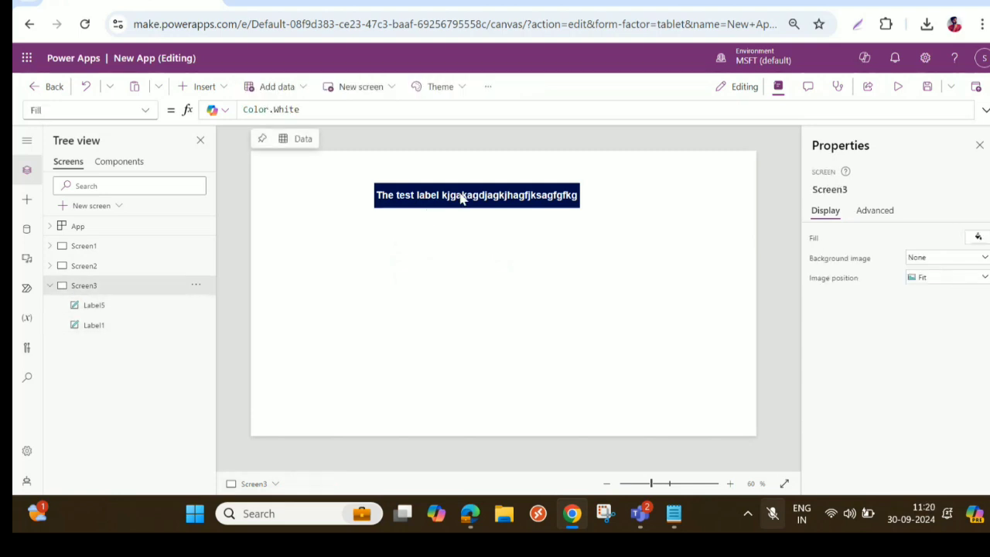
pyautogui.click(122, 309)
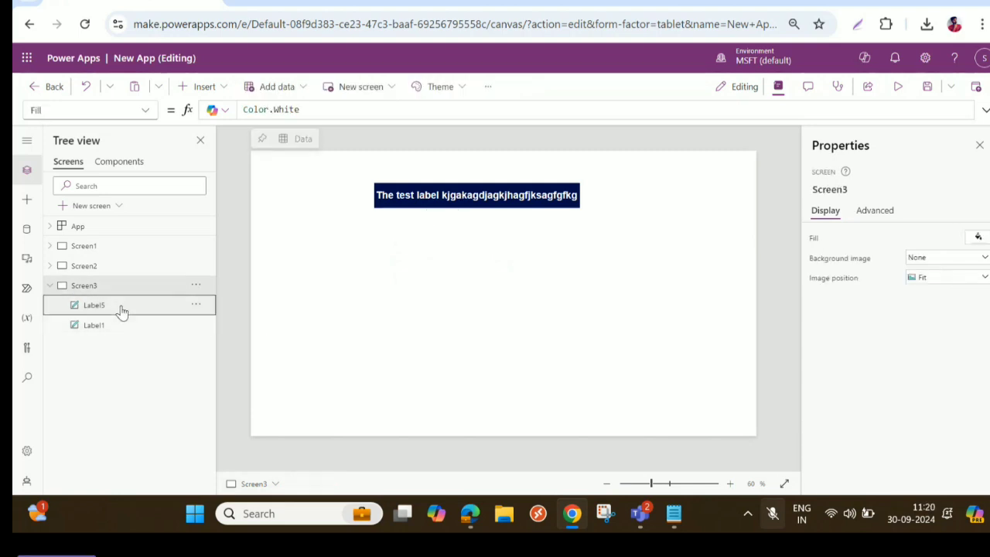
# - Move the empty label to about X 473, Y 228 and set its text formula to Len(Label1.Text)
pyautogui.click(449, 199)
pyautogui.moveTo(481, 115); pyautogui.dragTo(186, 110)
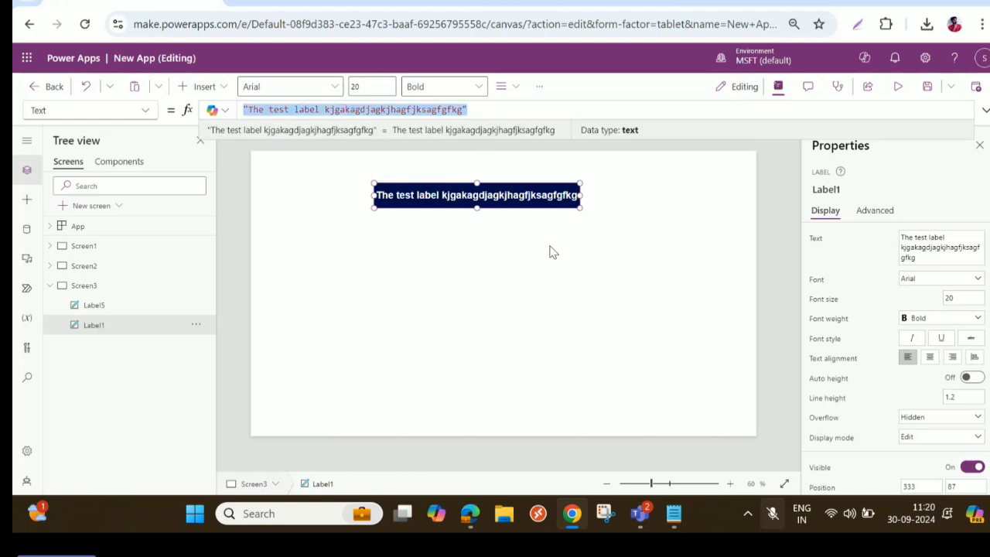
pyautogui.click(843, 191)
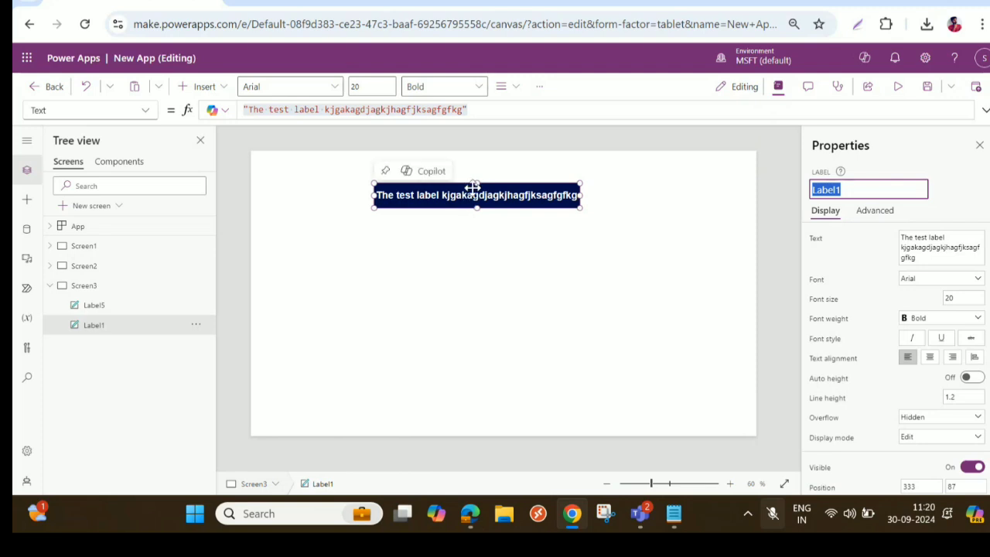
pyautogui.click(93, 306)
pyautogui.moveTo(431, 267); pyautogui.dragTo(458, 260)
pyautogui.click(266, 110)
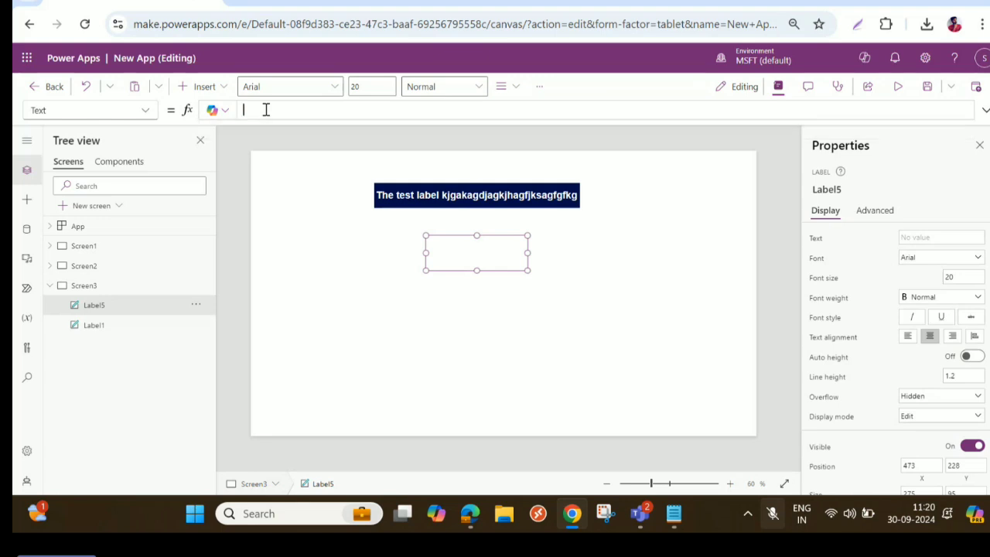
pyautogui.write('Le')
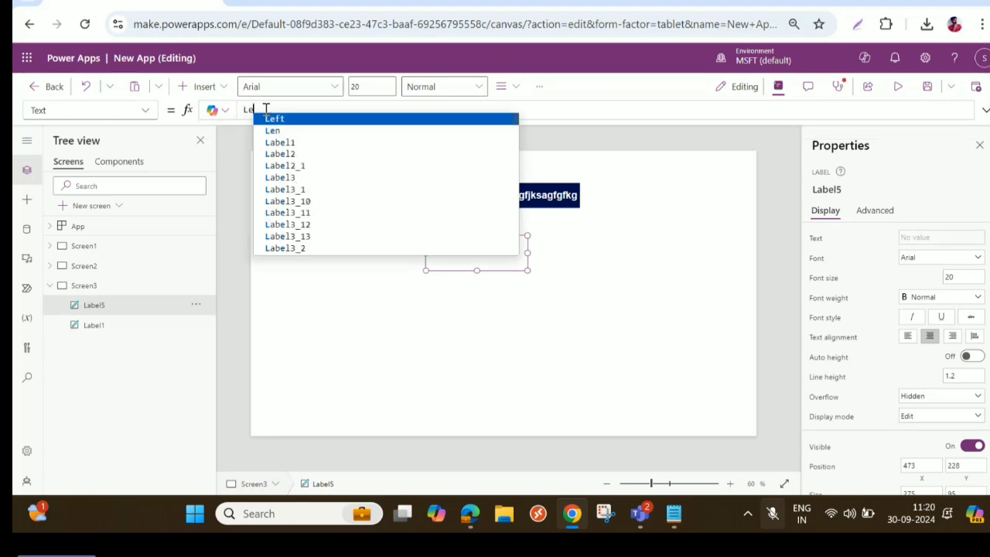
pyautogui.write('n')
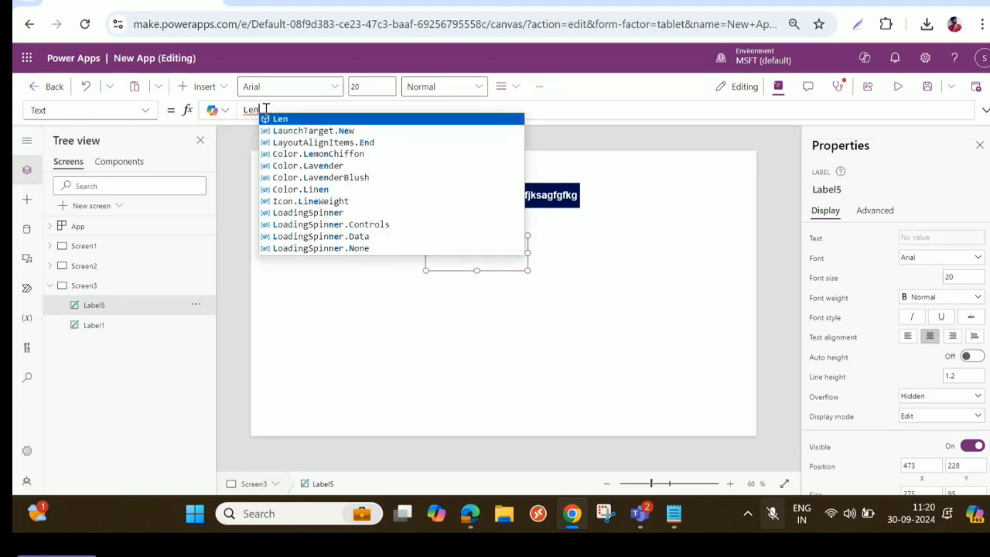
pyautogui.write('(Label1.')
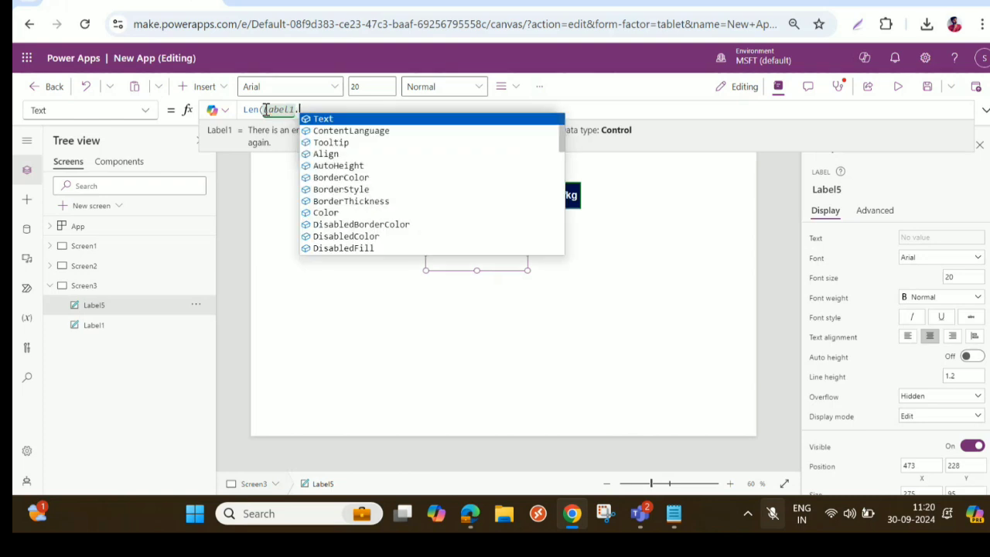
pyautogui.write('Text)')
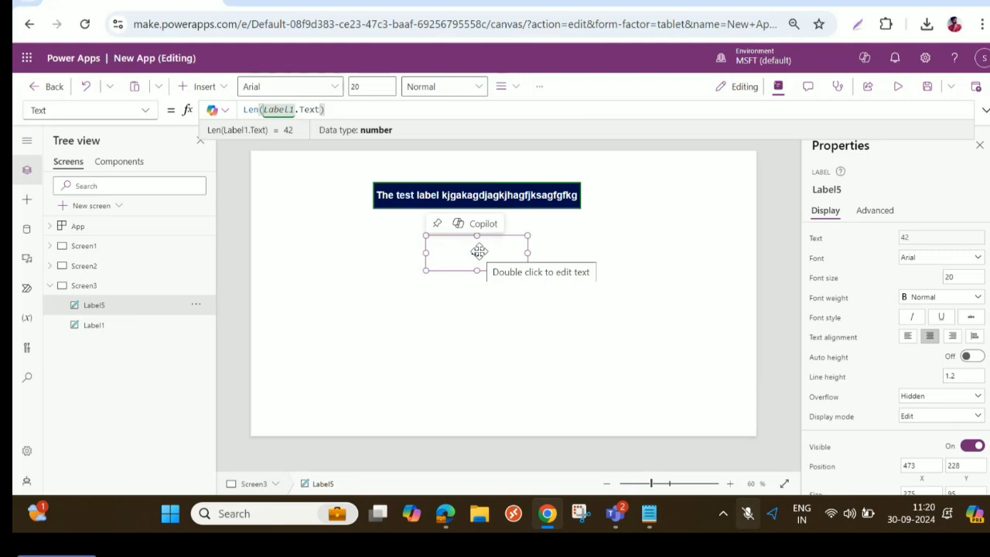
# - Cut the navy label's text back to "The " and add "@" so its formula reads "The @"
pyautogui.click(499, 198)
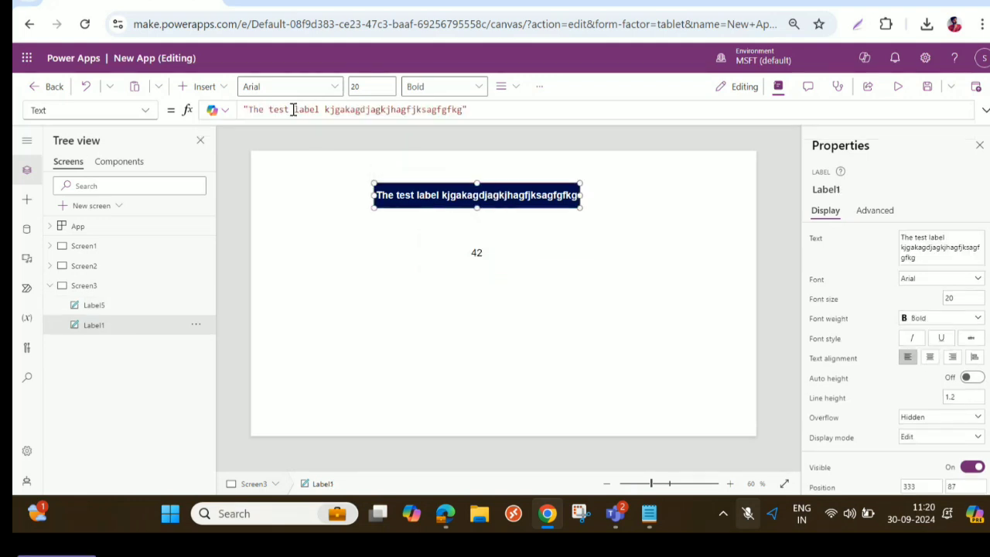
pyautogui.moveTo(293, 109); pyautogui.dragTo(468, 109)
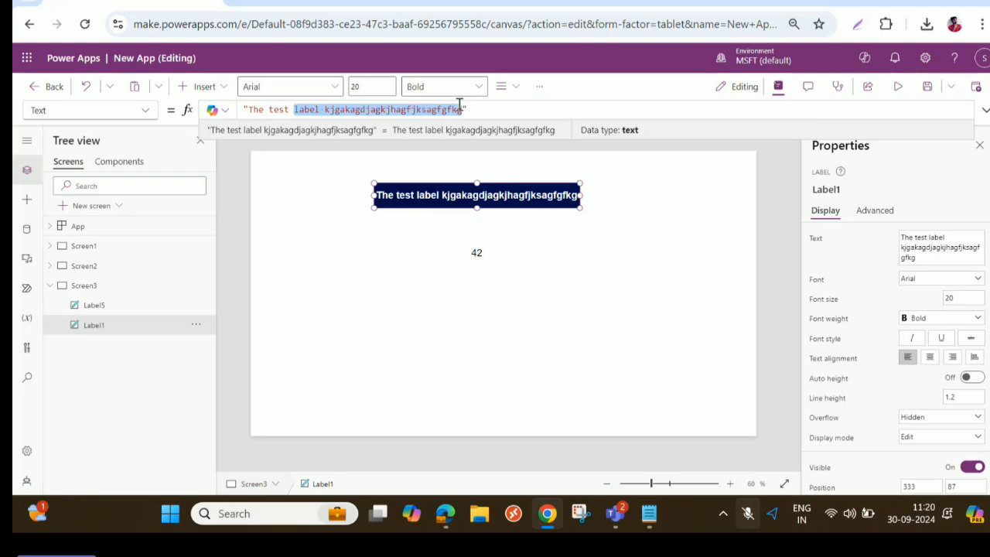
pyautogui.press('BackSpace')
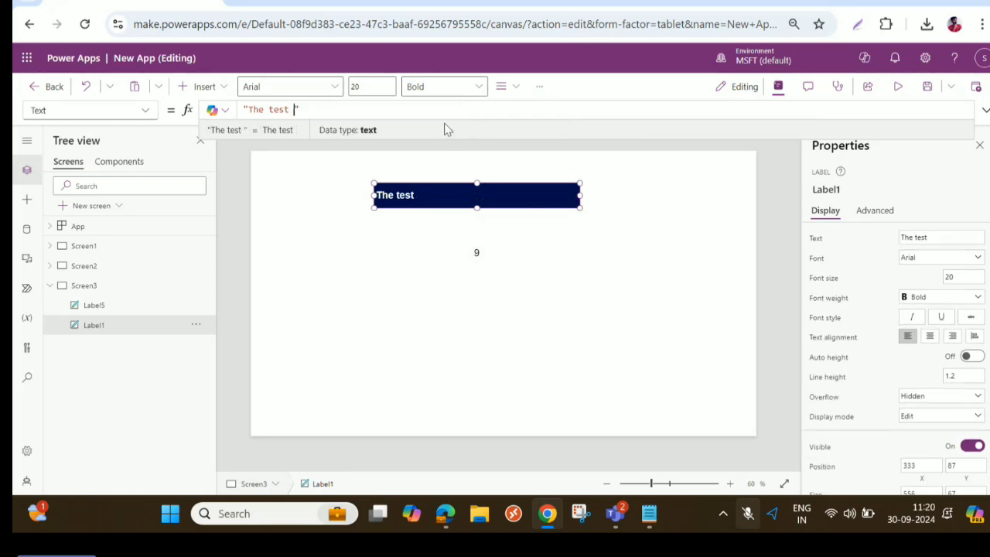
pyautogui.press('BackSpace')
pyautogui.press('BackSpace')
pyautogui.press('BackSpace')
pyautogui.press('BackSpace')
pyautogui.press('BackSpace')
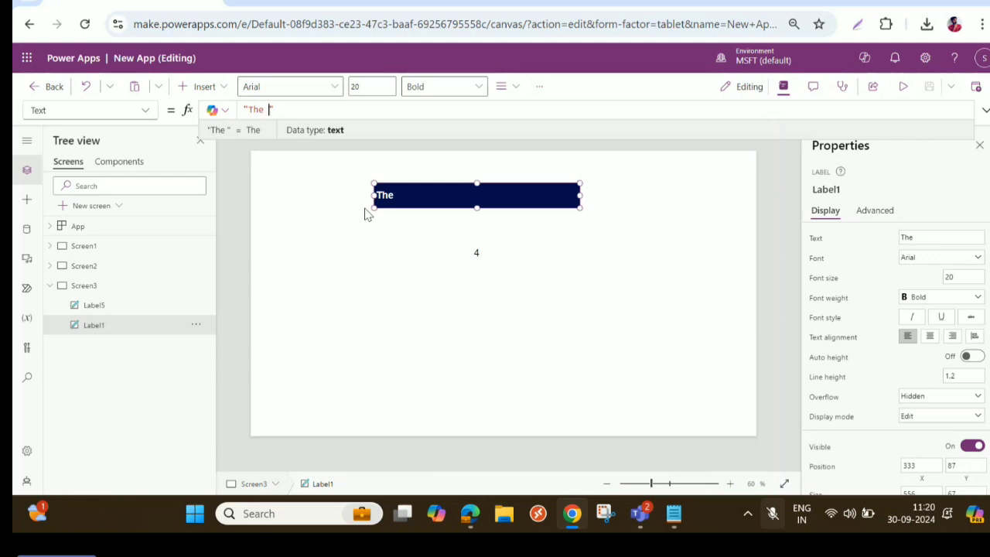
pyautogui.write('@')
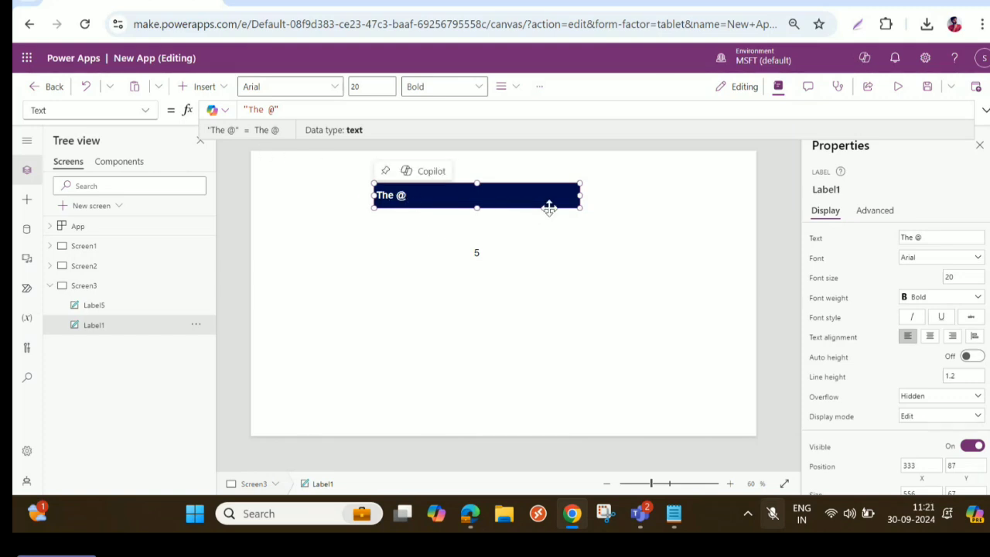
# - Move the label with the Len formula up to sit just beneath the navy label
pyautogui.click(478, 254)
pyautogui.moveTo(478, 254); pyautogui.dragTo(482, 234)
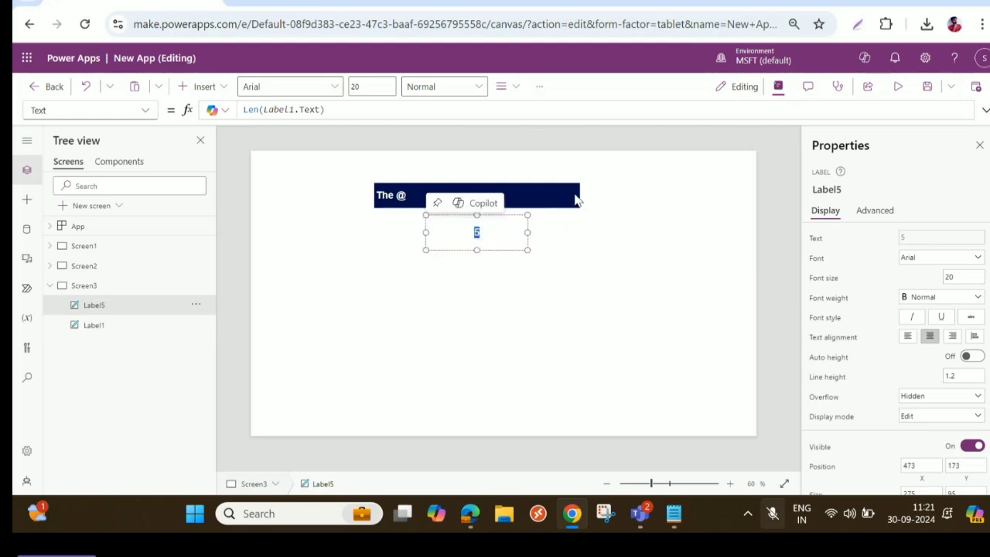
pyautogui.click(258, 110)
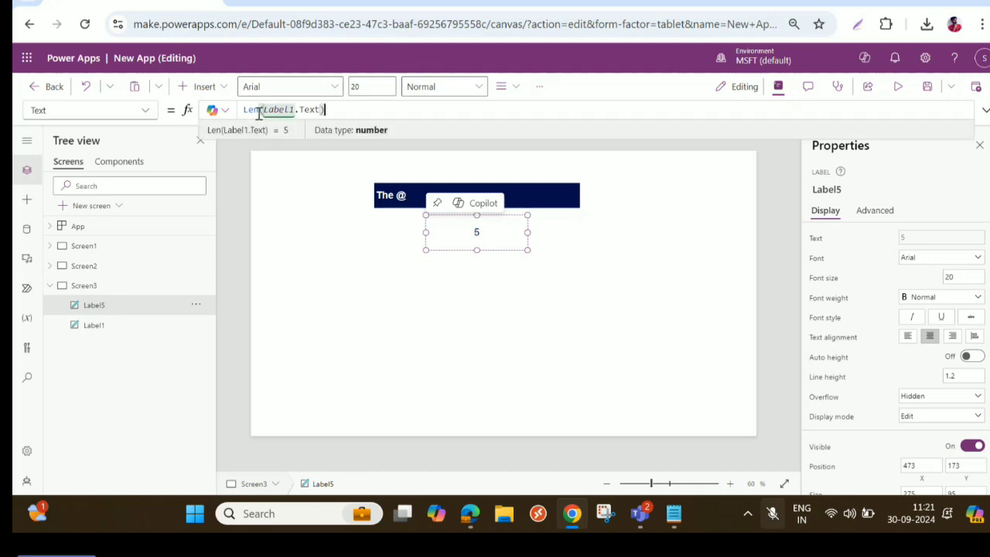
pyautogui.tripleClick(241, 109)
pyautogui.click(340, 107)
pyautogui.click(478, 246)
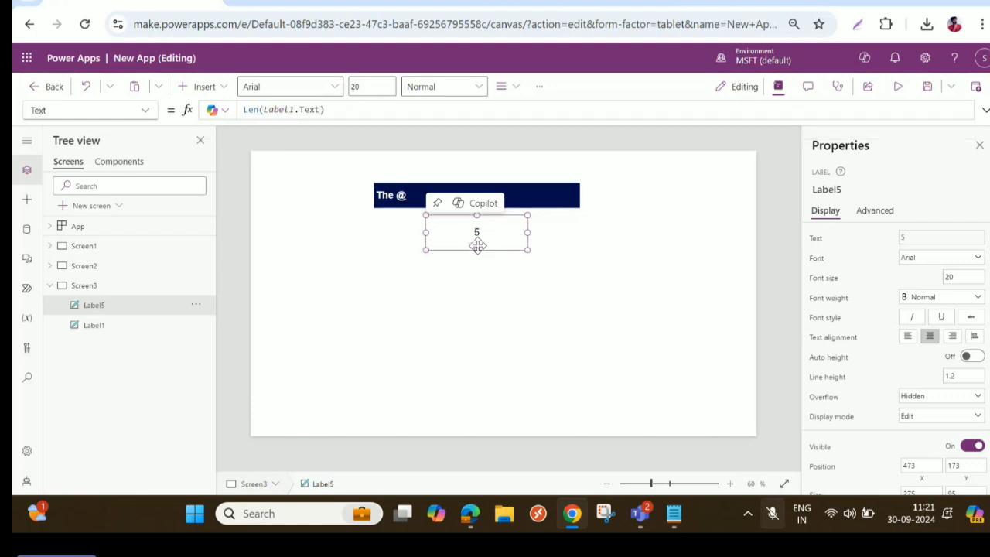
pyautogui.moveTo(478, 246); pyautogui.dragTo(478, 242)
# - Replace the navy label's text with "This is my INDIA I Love my country"
pyautogui.click(392, 198)
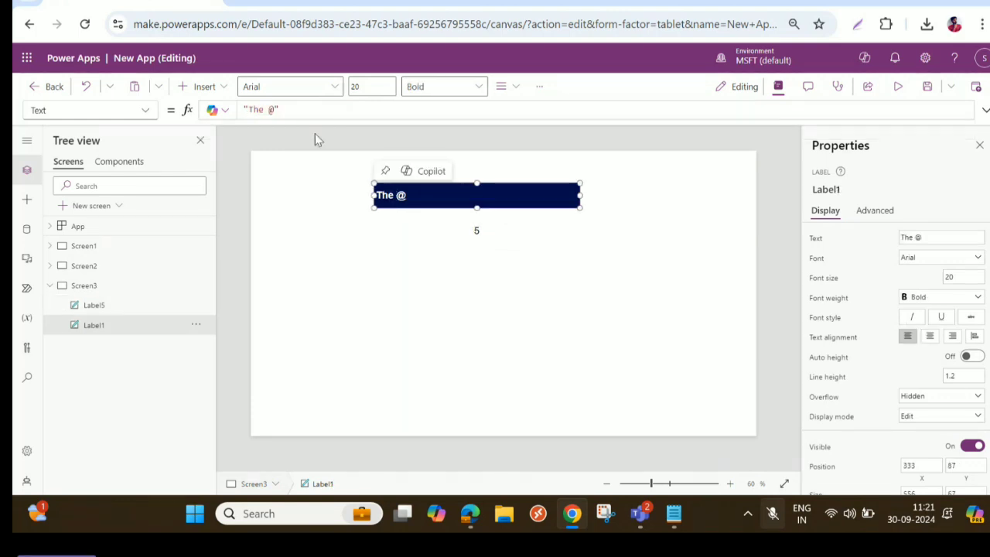
pyautogui.moveTo(272, 109); pyautogui.dragTo(263, 109)
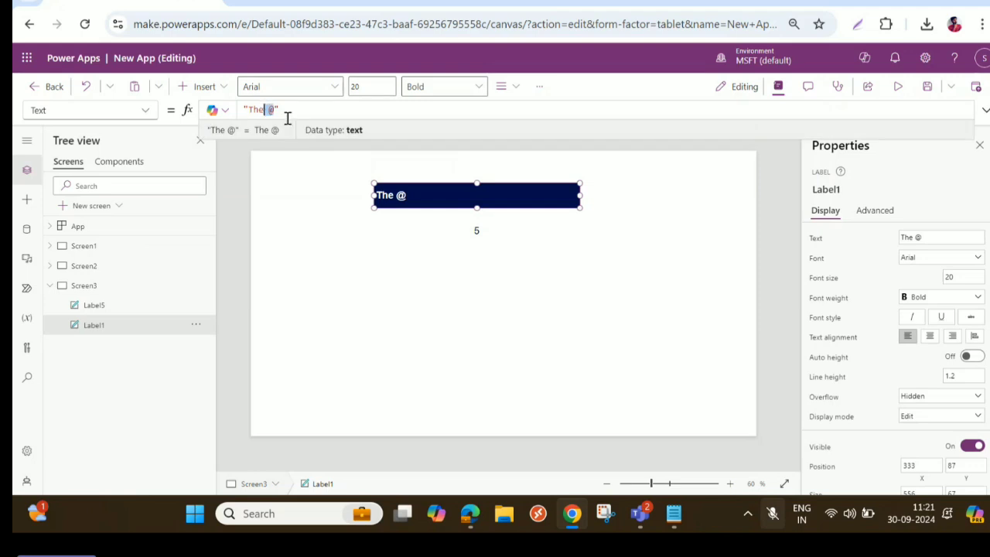
pyautogui.press('BackSpace')
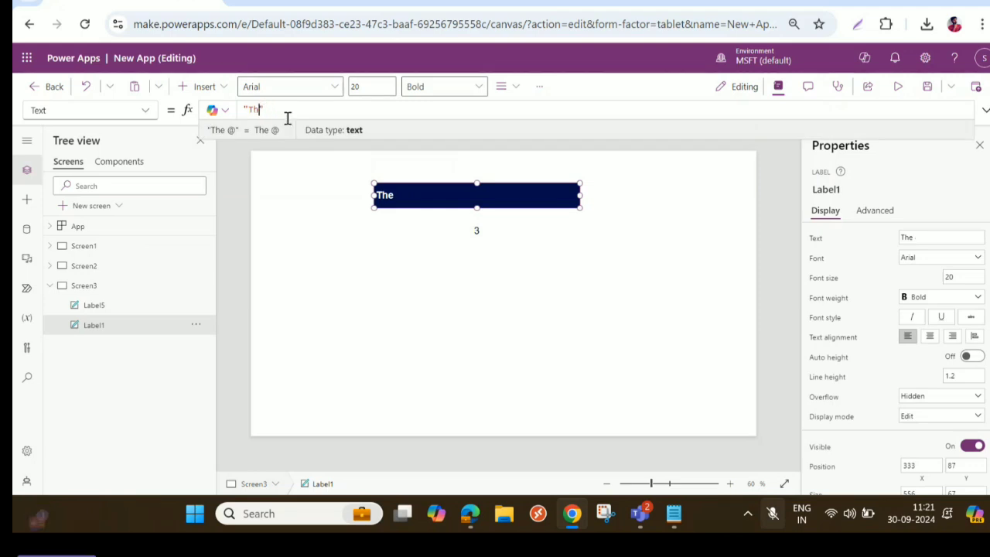
pyautogui.press('BackSpace')
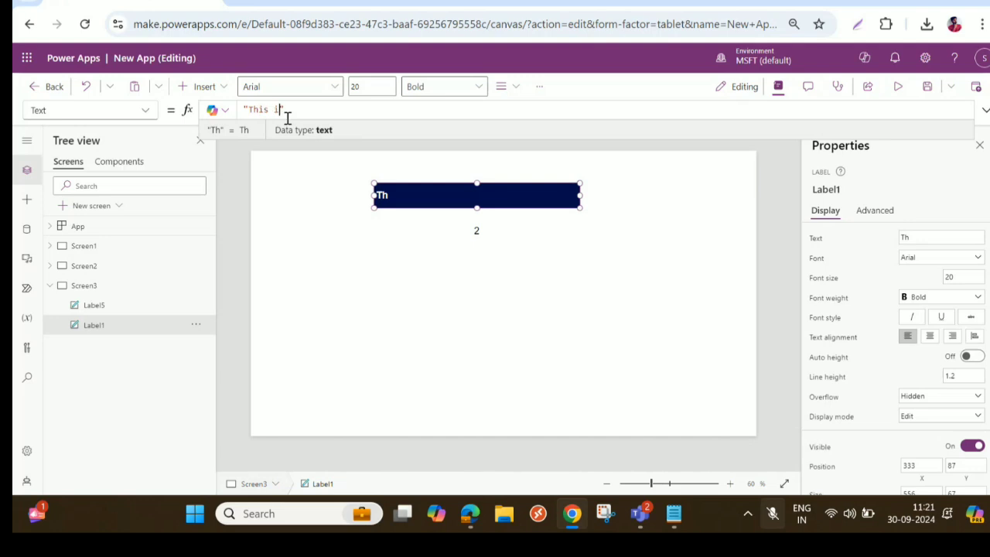
pyautogui.write('is is my INDIA I L')
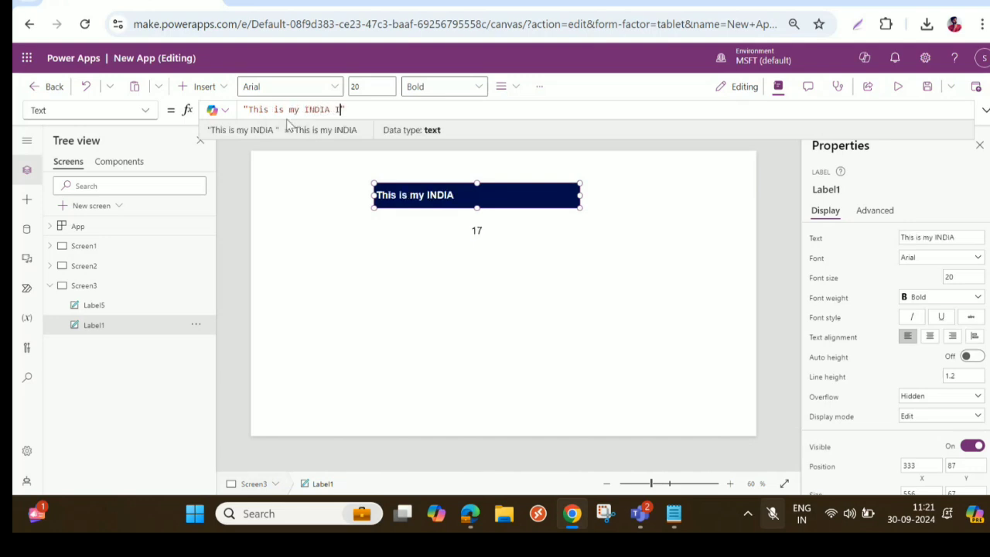
pyautogui.write('ove my')
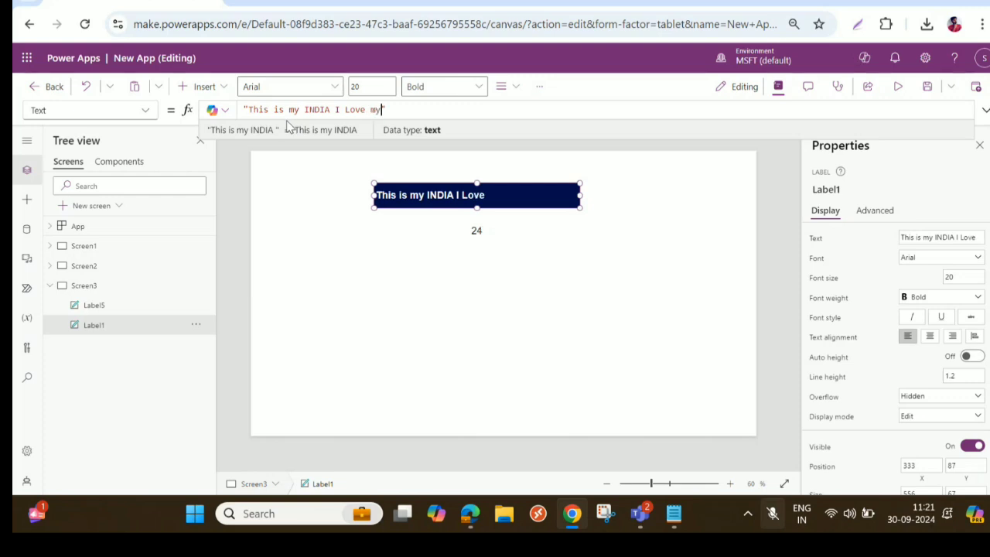
pyautogui.write(' countr')
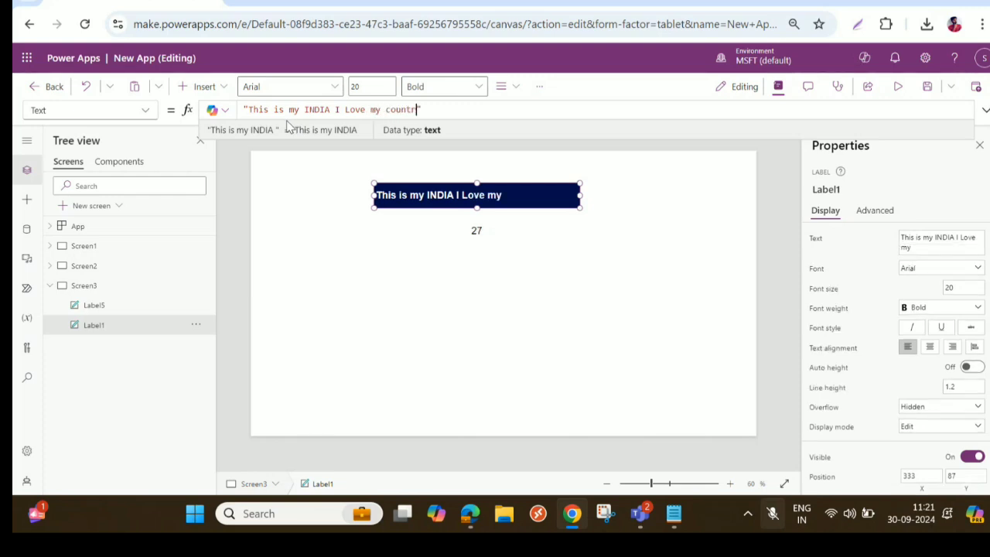
pyautogui.write('y')
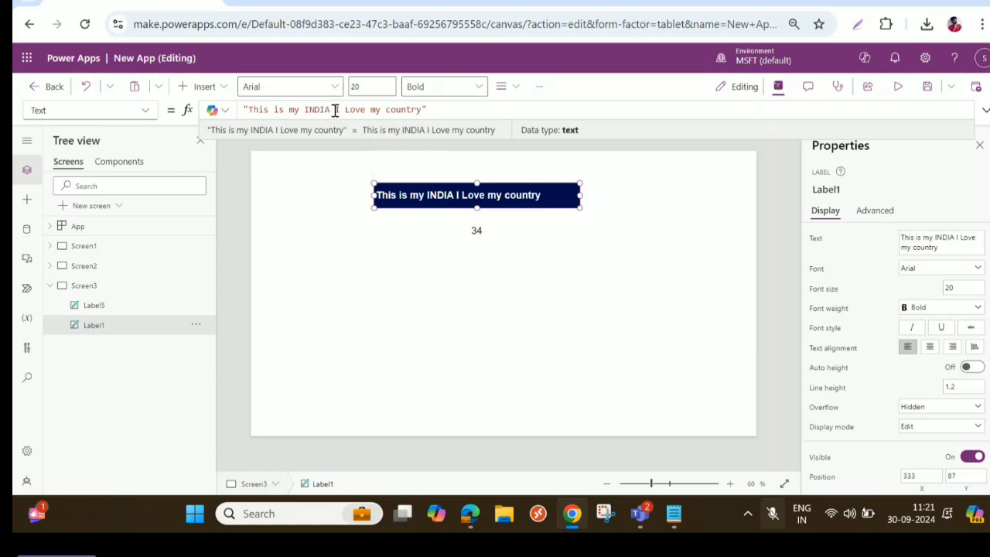
# - Shorten the navy label's text to "This is my INDIA" by removing " I Love my country"
pyautogui.moveTo(336, 109); pyautogui.dragTo(426, 109)
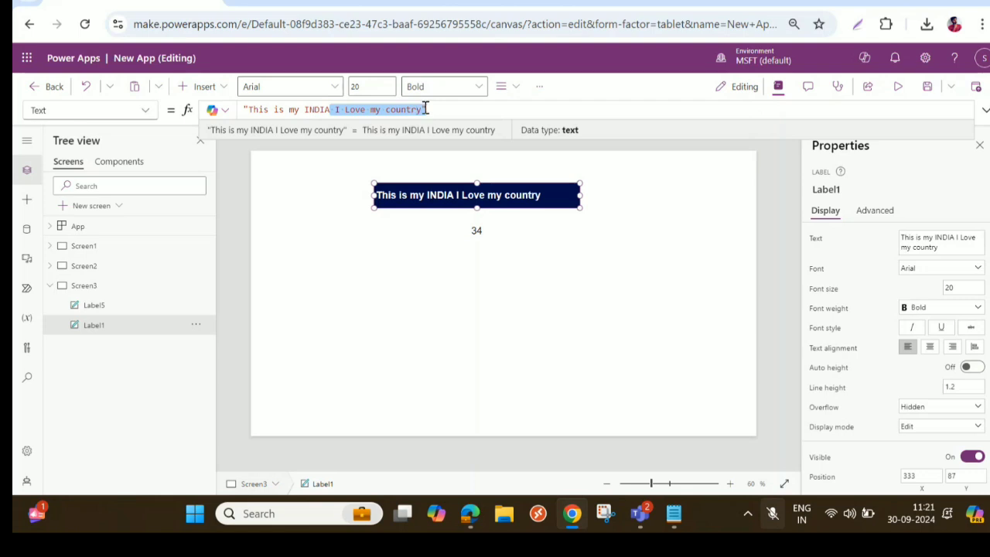
pyautogui.press('BackSpace')
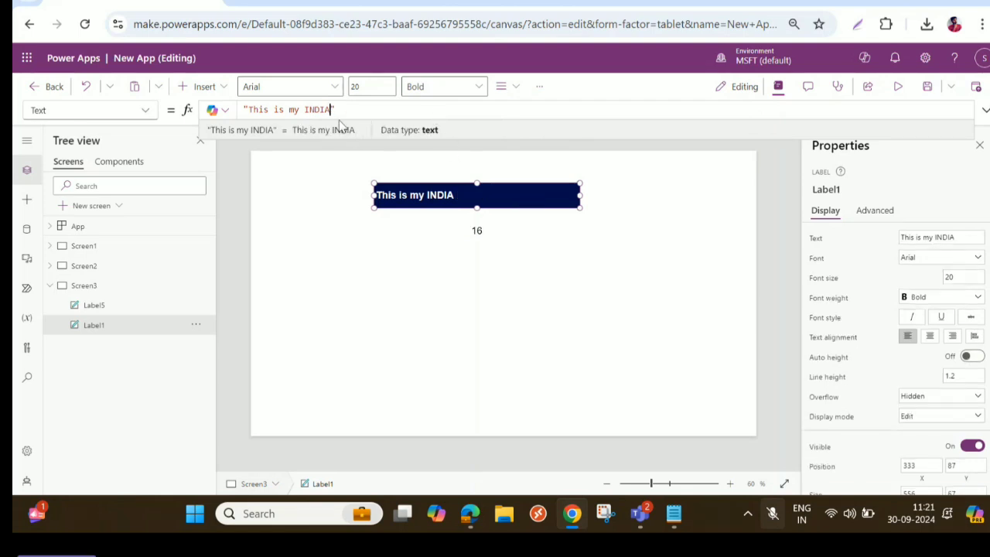
pyautogui.click(458, 193)
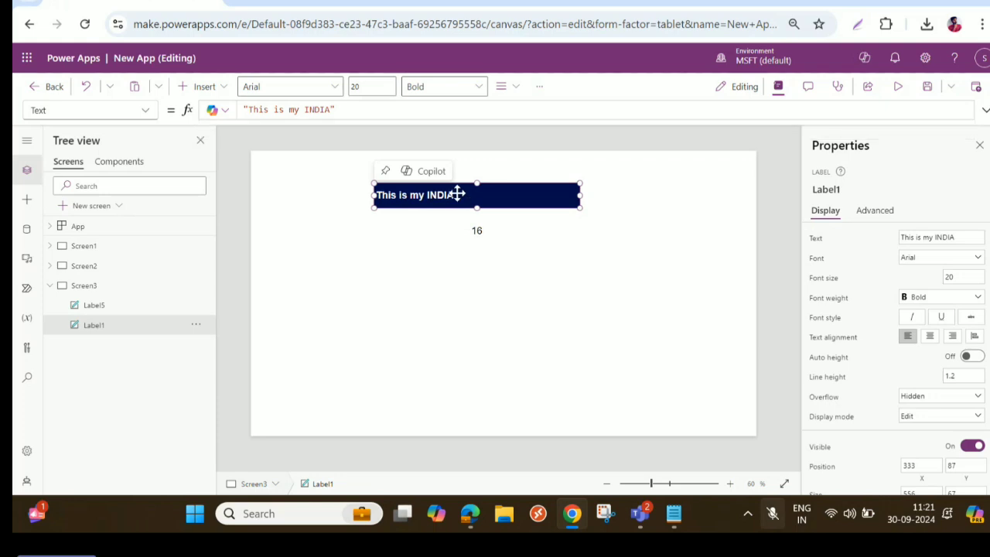
# - Start an If formula before the navy label's text, with Len(Self.Text)>34 as its condition and "This is my INDIA" as the true value
pyautogui.click(816, 239)
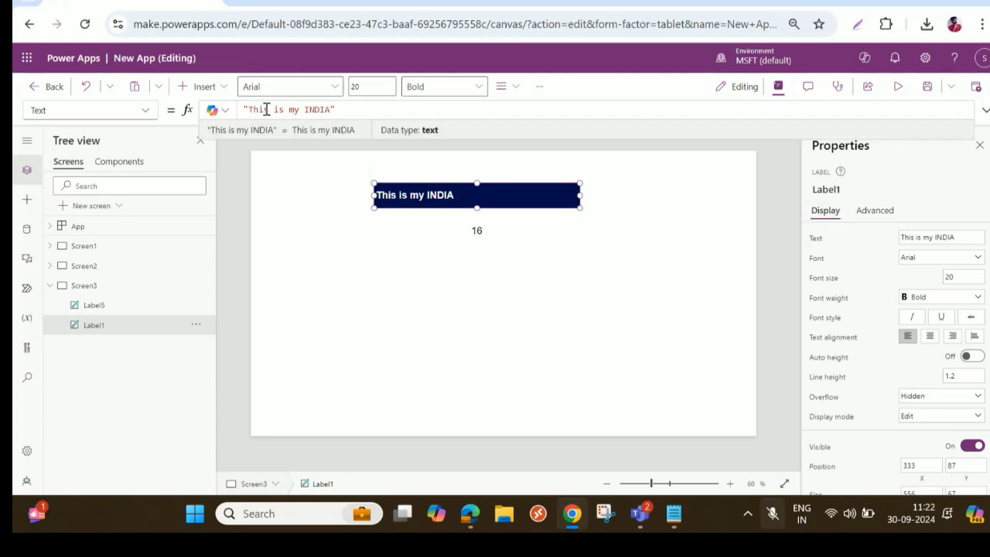
pyautogui.write('If(')
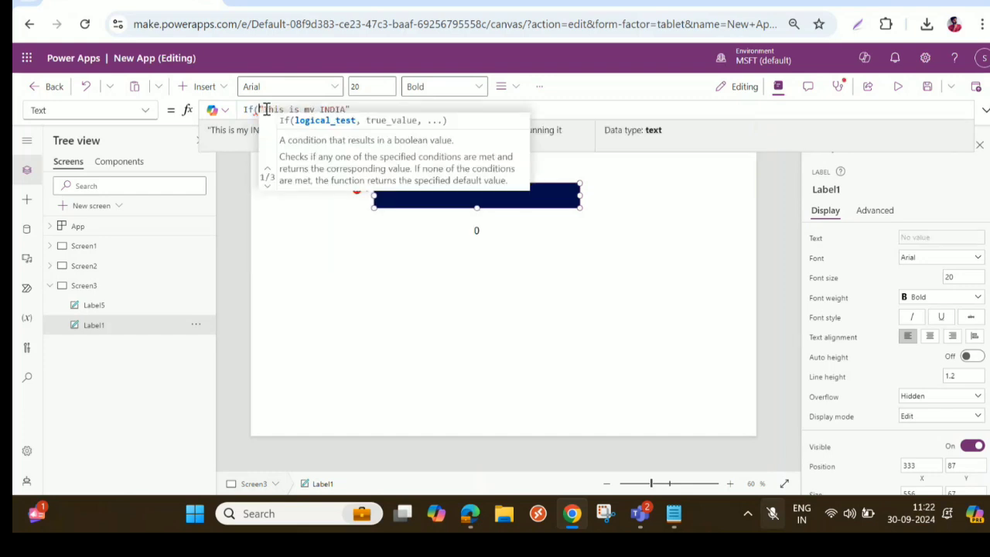
pyautogui.write(' Self.Te')
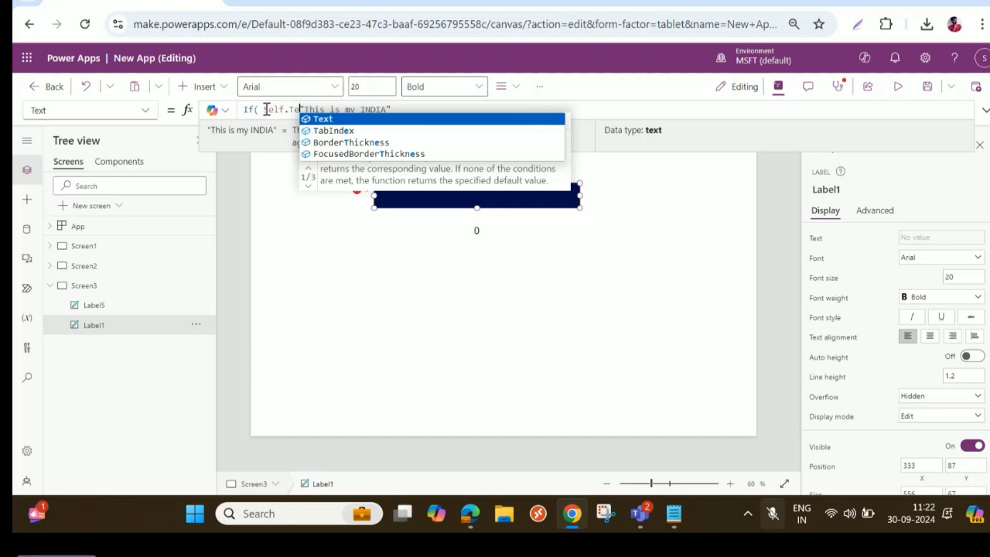
pyautogui.press('BackSpace')
pyautogui.press('BackSpace')
pyautogui.press('BackSpace')
pyautogui.press('BackSpace')
pyautogui.press('BackSpace')
pyautogui.press('BackSpace')
pyautogui.press('BackSpace')
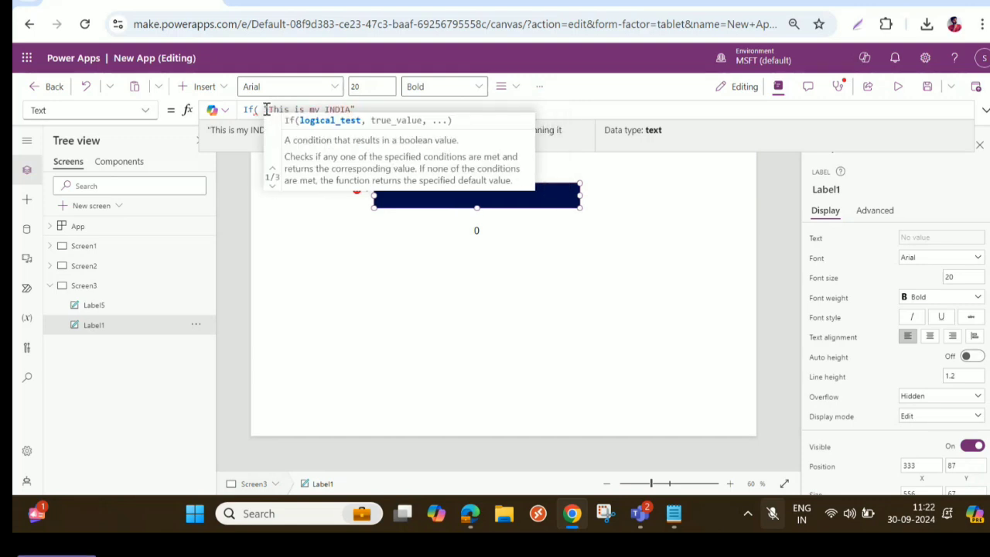
pyautogui.write('Len')
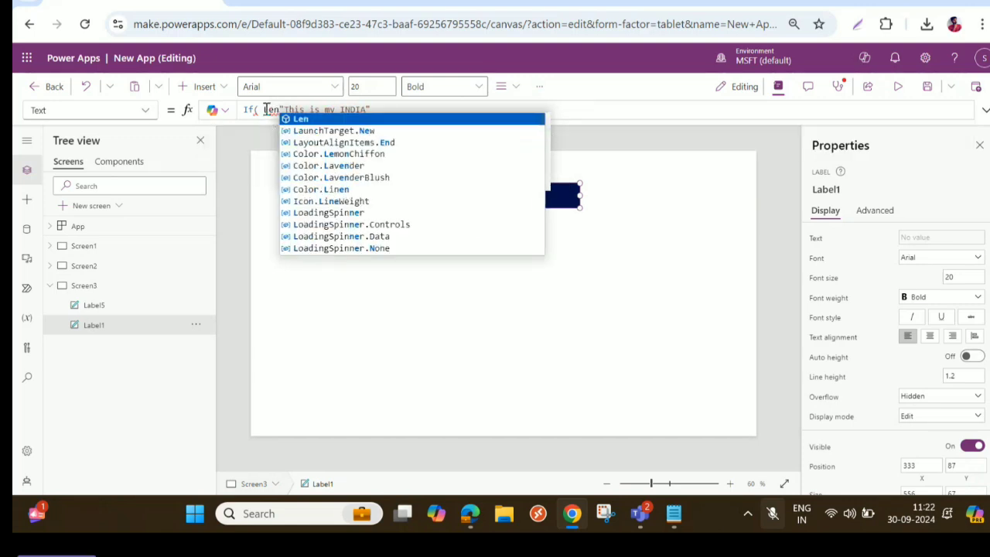
pyautogui.press('BackSpace')
pyautogui.write('(Self.')
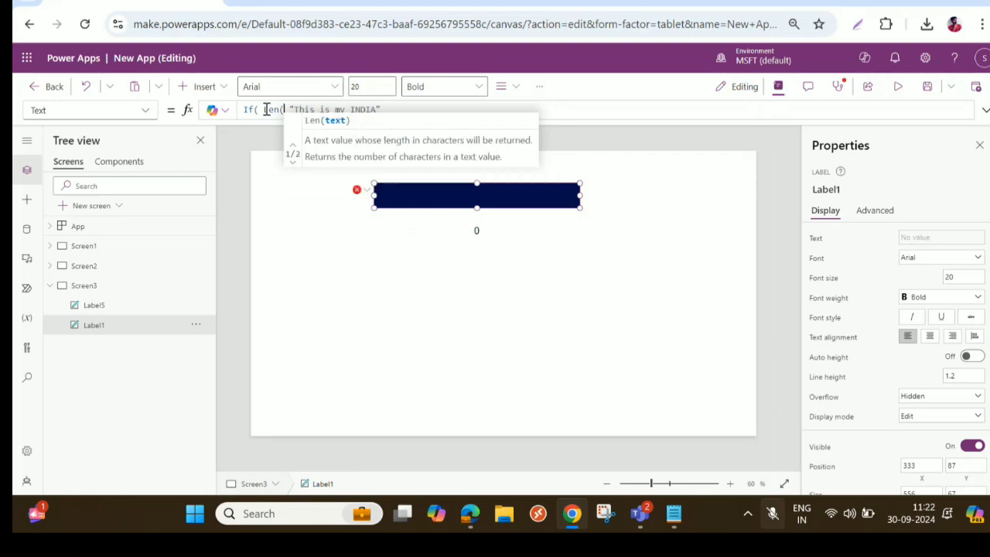
pyautogui.write('Text')
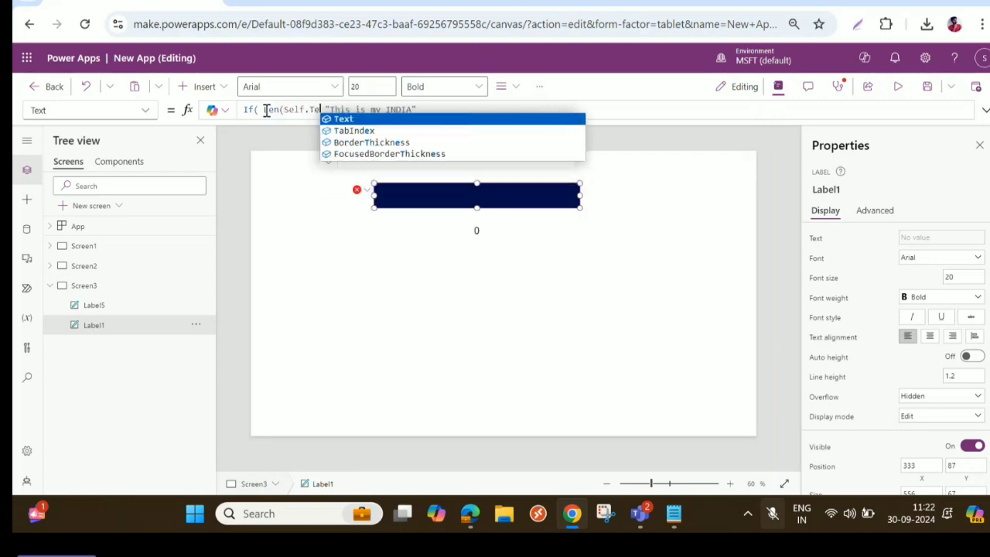
pyautogui.write(')')
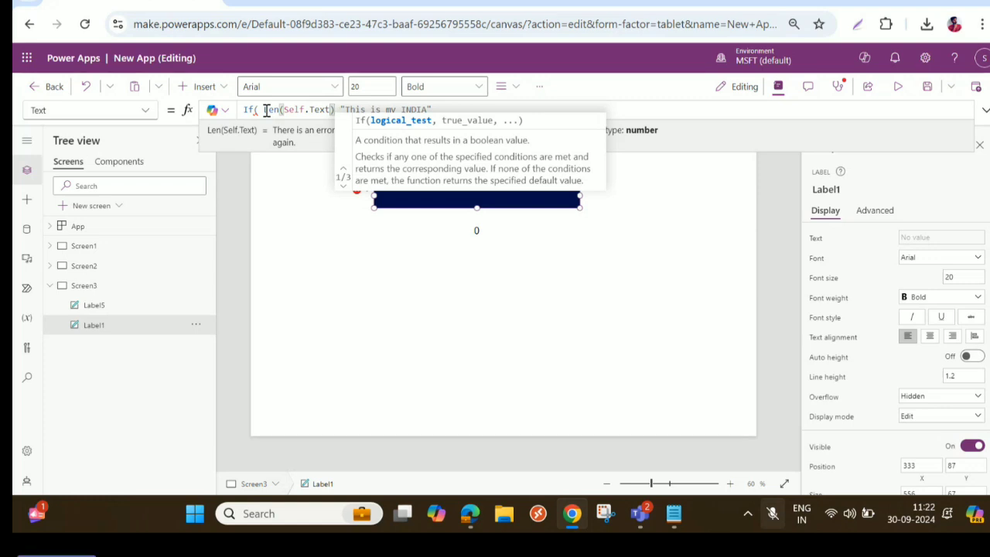
pyautogui.write('>34')
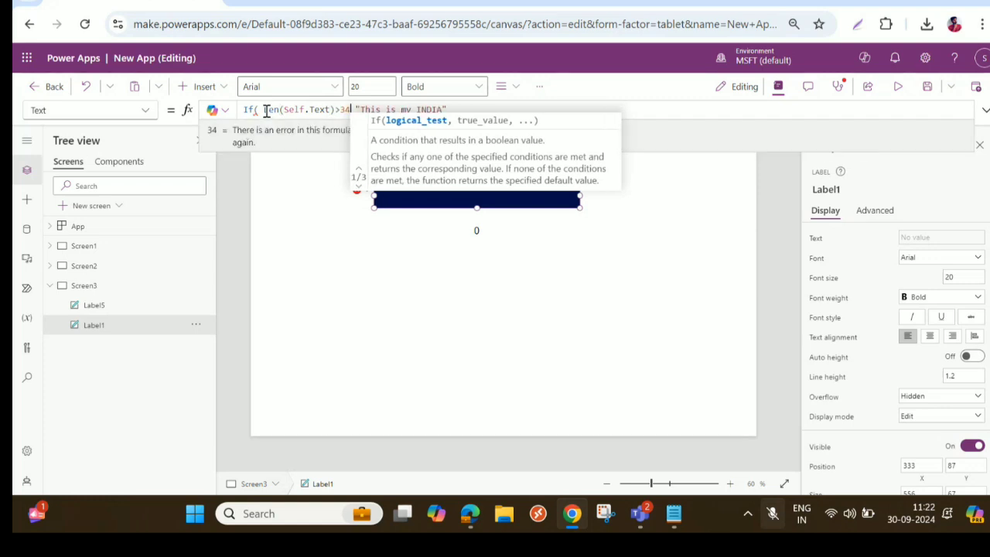
pyautogui.write(',')
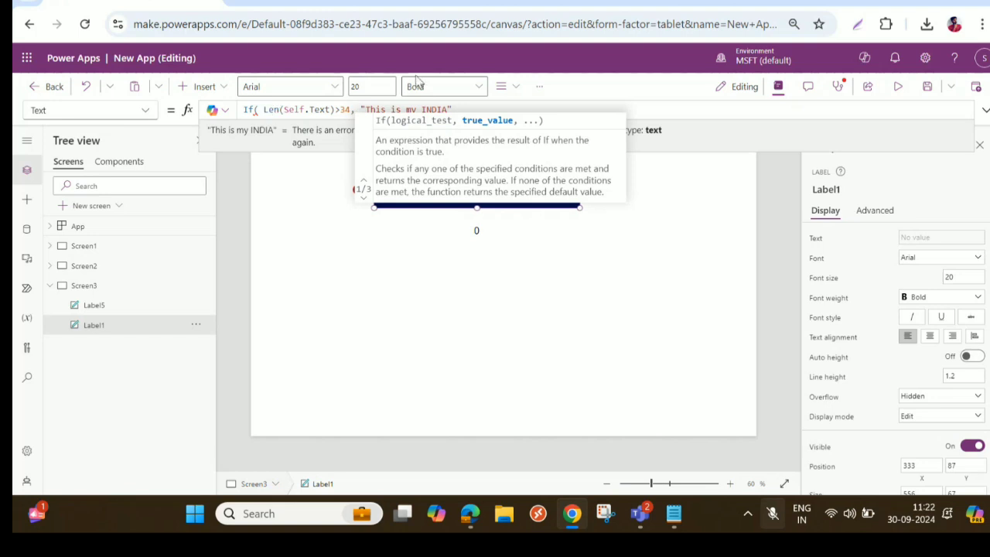
# - Add "This is my INDIA I Love my country" as the else value and close the If formula
pyautogui.click(467, 107)
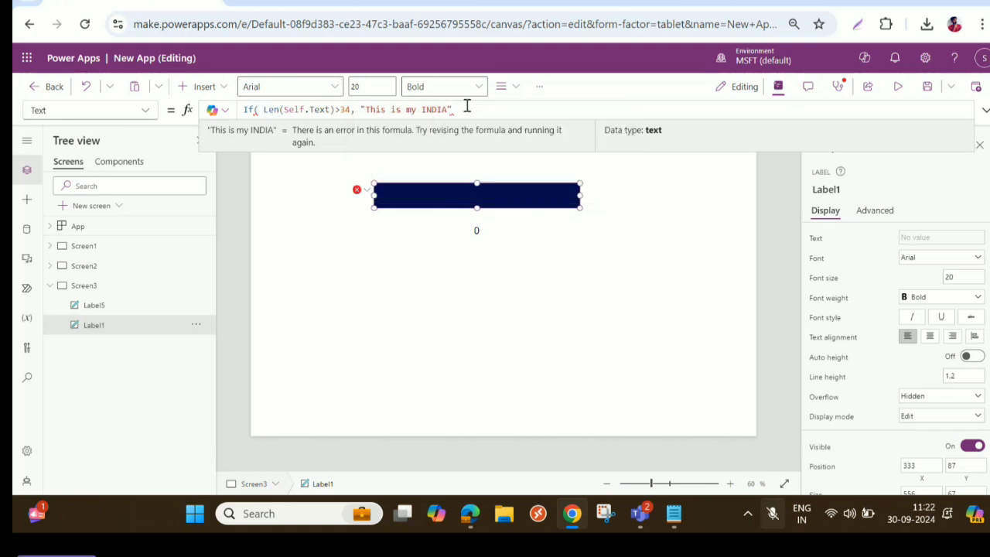
pyautogui.write(', I Love my country')
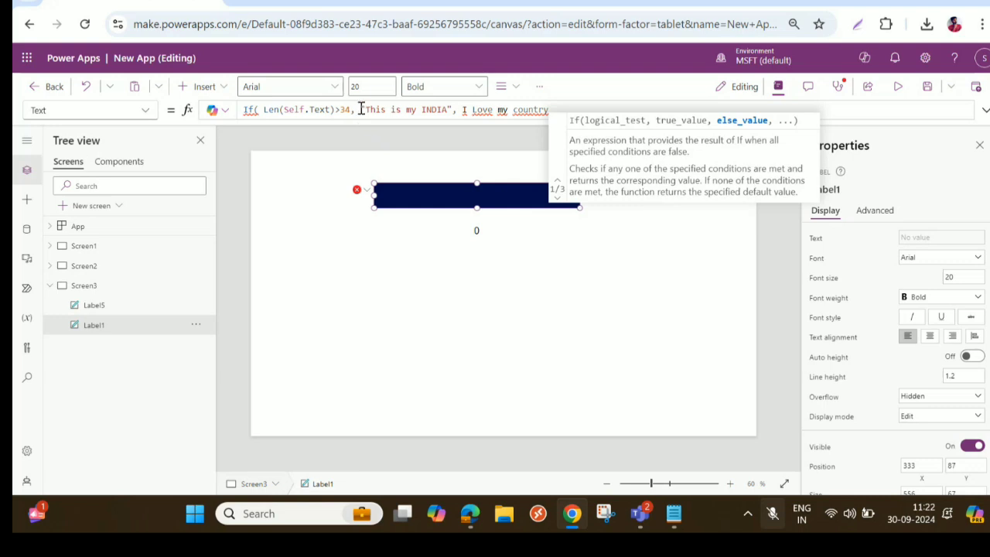
pyautogui.moveTo(360, 110); pyautogui.dragTo(457, 110)
pyautogui.hotkey('ctrl', 'c')
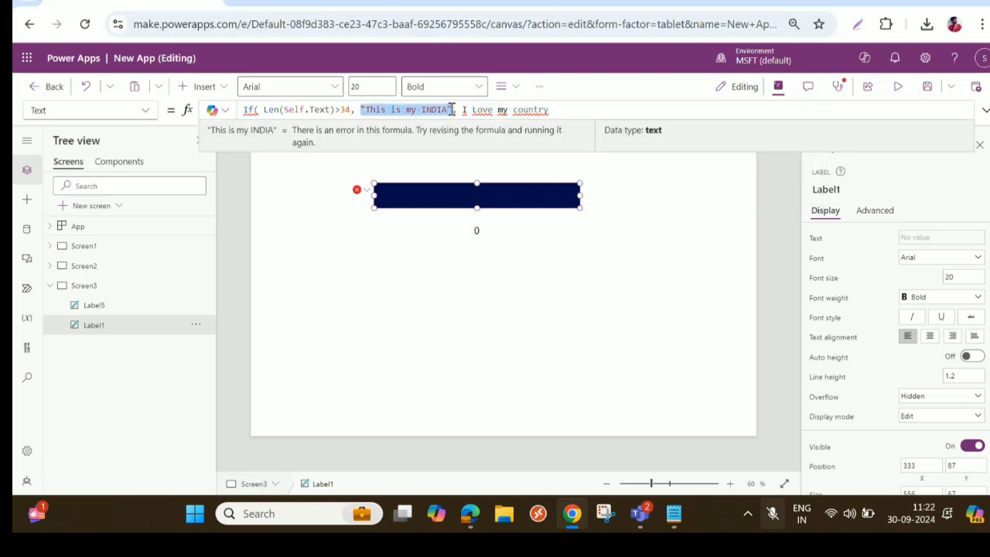
pyautogui.click(464, 110)
pyautogui.hotkey('ctrl', 'v')
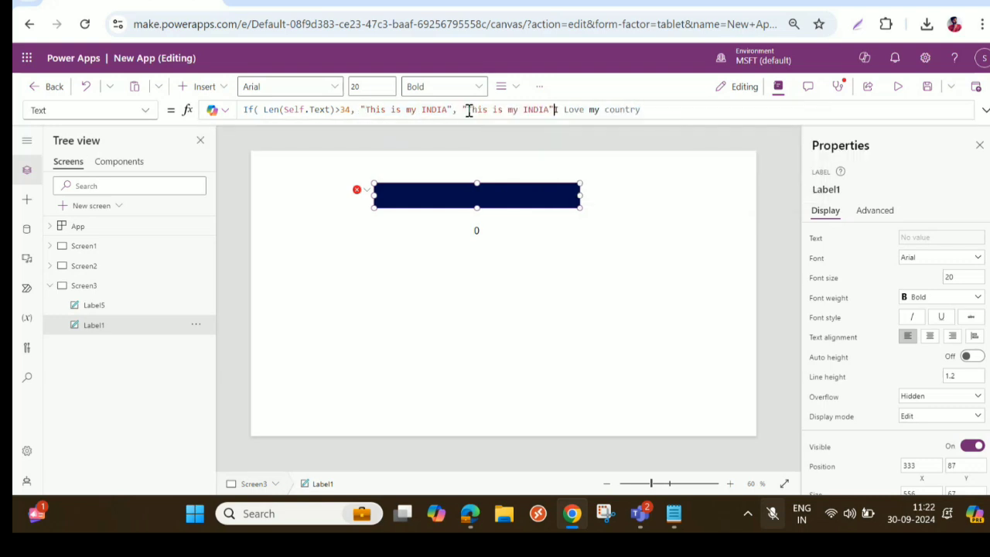
pyautogui.press('BackSpace')
pyautogui.click(643, 110)
pyautogui.write('")')
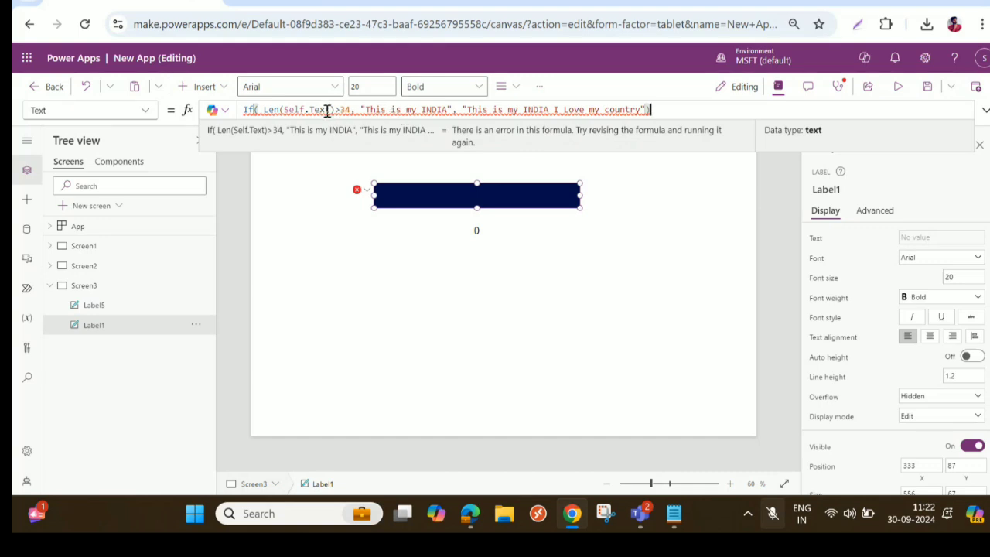
# - Try replacing Self with Label1 in the If condition so it tests Len(Label1.Text)>34
pyautogui.moveTo(327, 111)
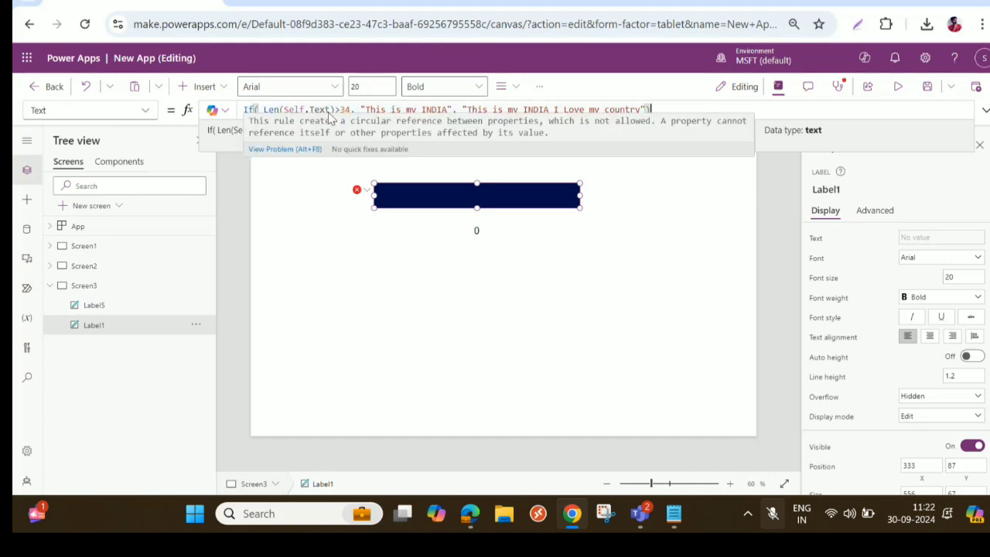
pyautogui.doubleClick(307, 109)
pyautogui.press('BackSpace')
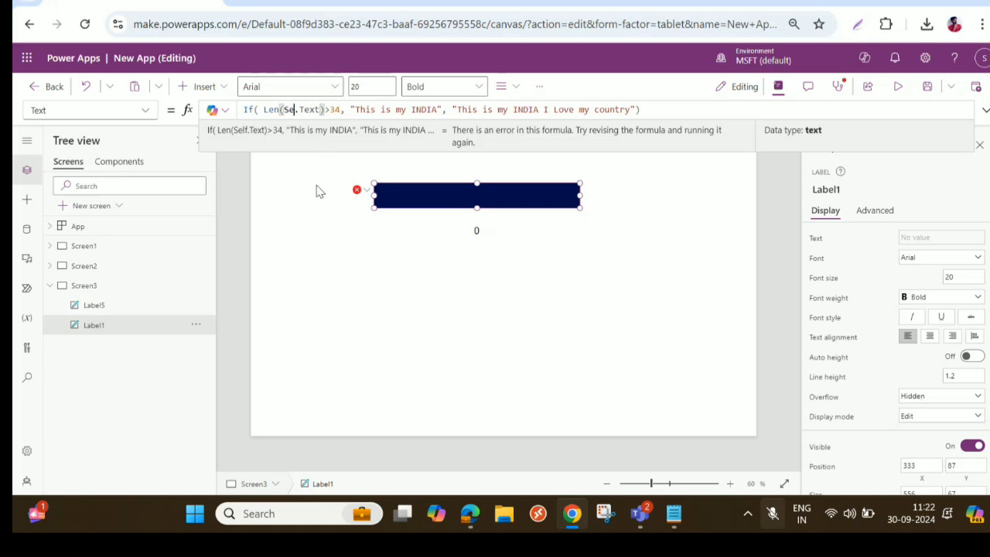
pyautogui.write('Label')
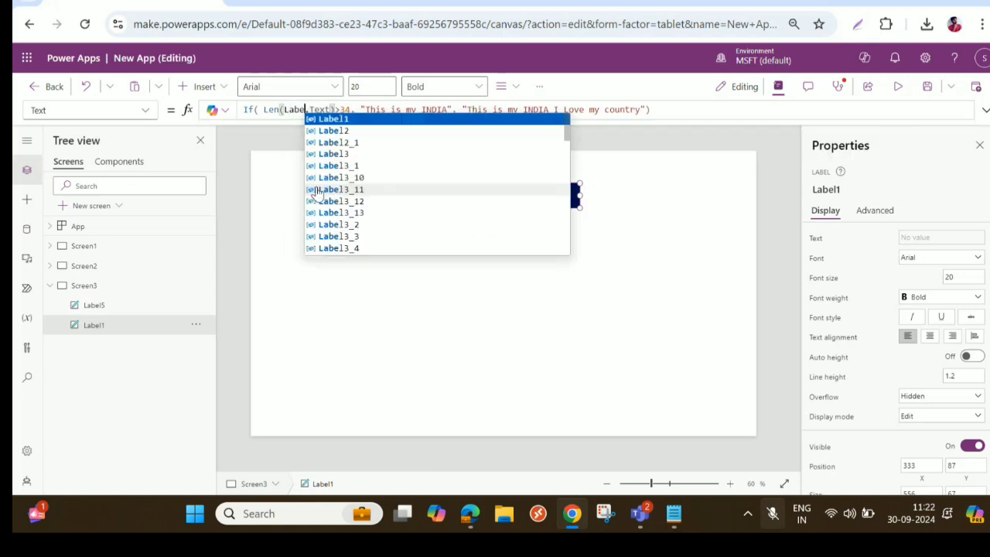
pyautogui.press('Tab')
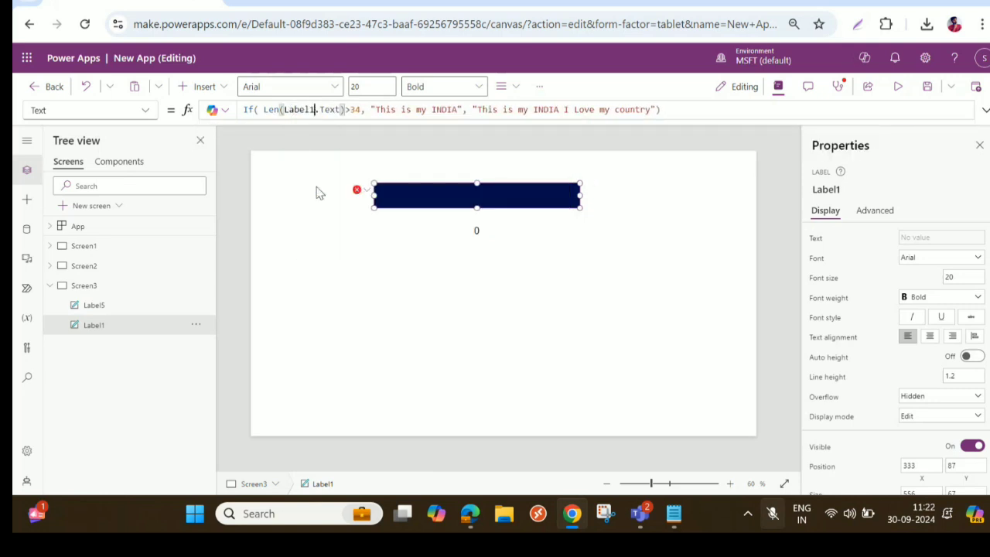
pyautogui.click(355, 109)
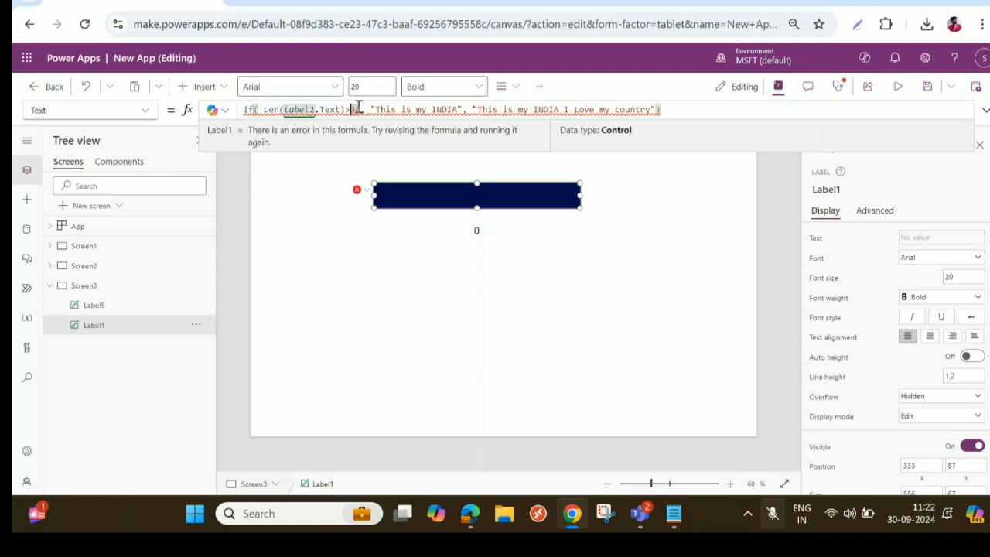
# - Discard the navy label's If formula and set its text to "fasdfjkadfkk "
pyautogui.click(265, 109)
pyautogui.press('BackSpace')
pyautogui.press('BackSpace')
pyautogui.press('BackSpace')
pyautogui.press('BackSpace')
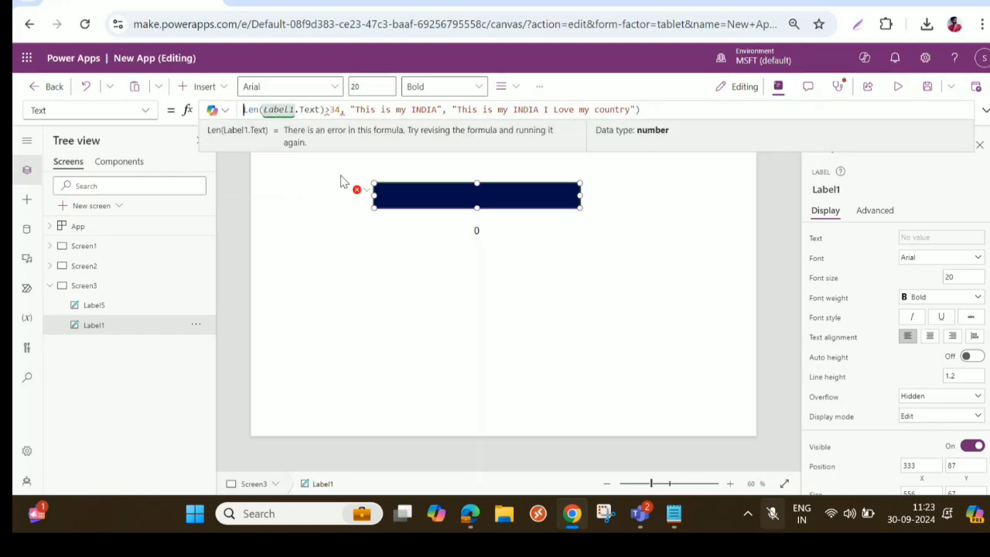
pyautogui.hotkey('ctrl', 'a')
pyautogui.press('BackSpace')
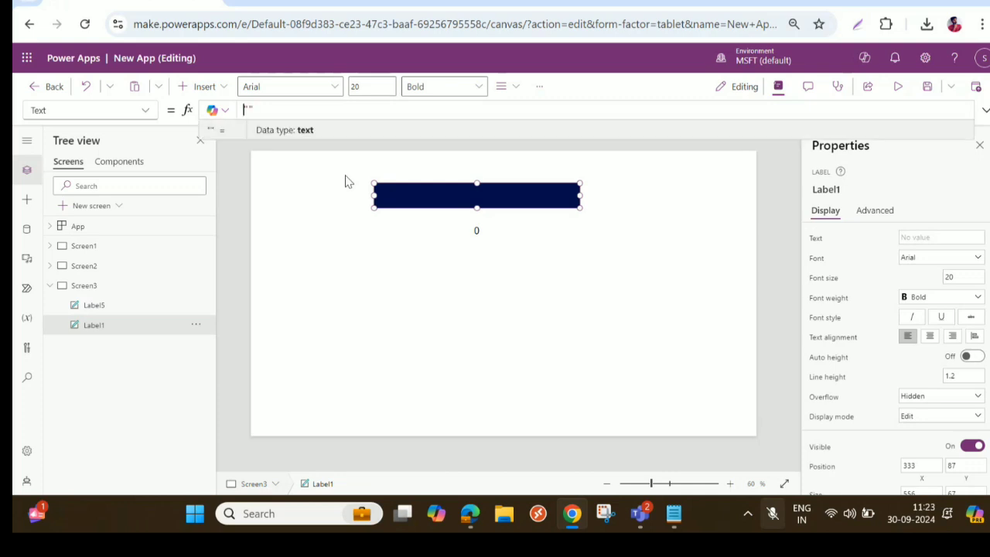
pyautogui.write('fasdfjkadfkk')
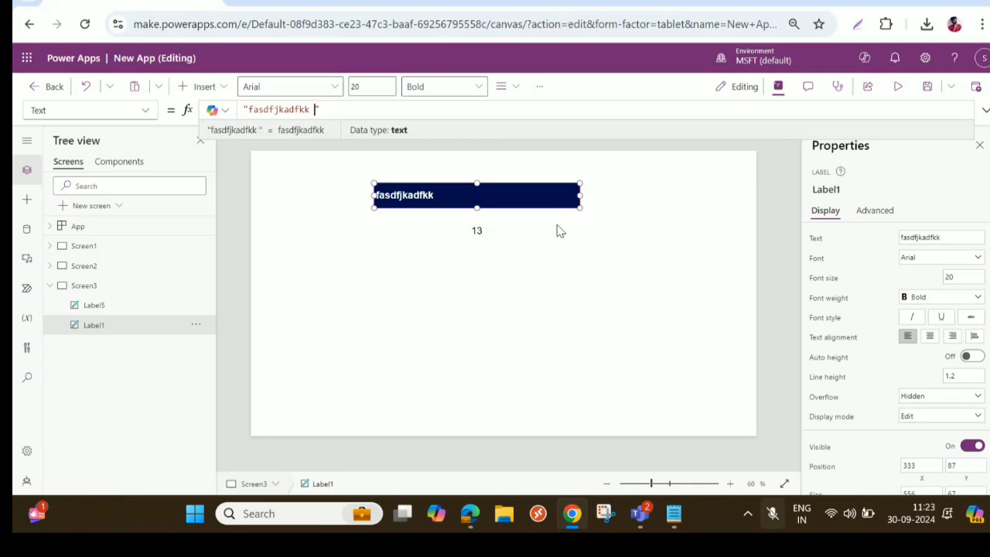
# - Inspect the Len formula of the character-count label beneath the navy label
pyautogui.click(485, 242)
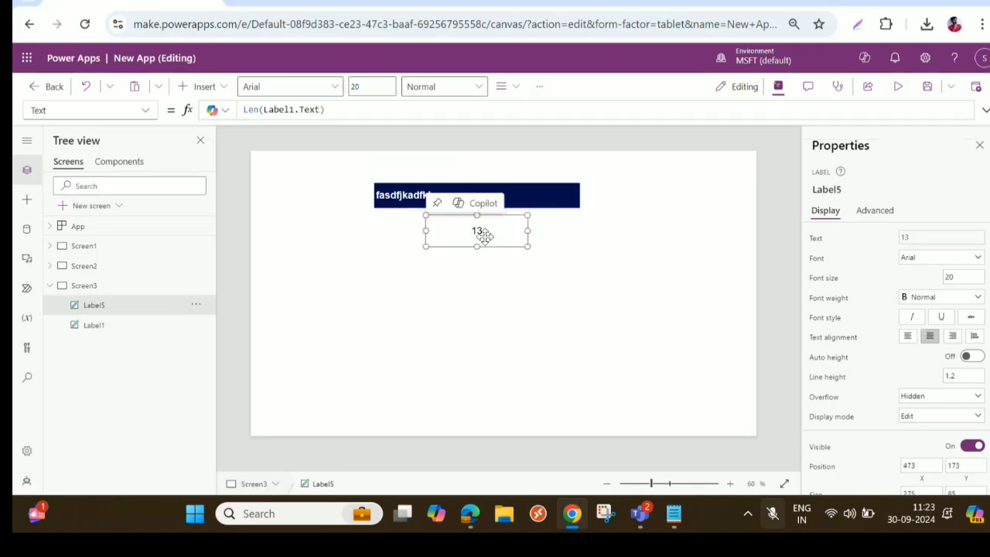
pyautogui.click(346, 110)
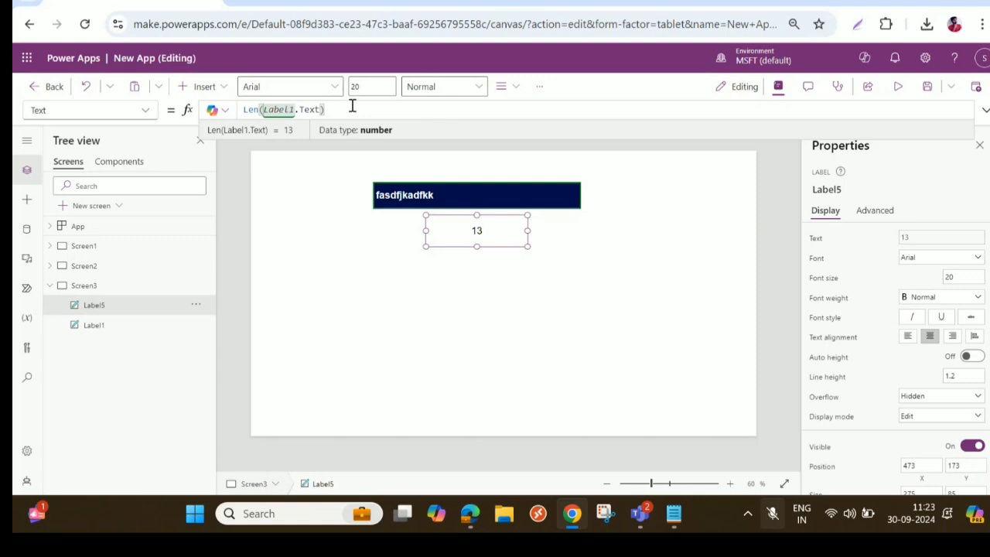
pyautogui.hotkey('ctrl', 'a')
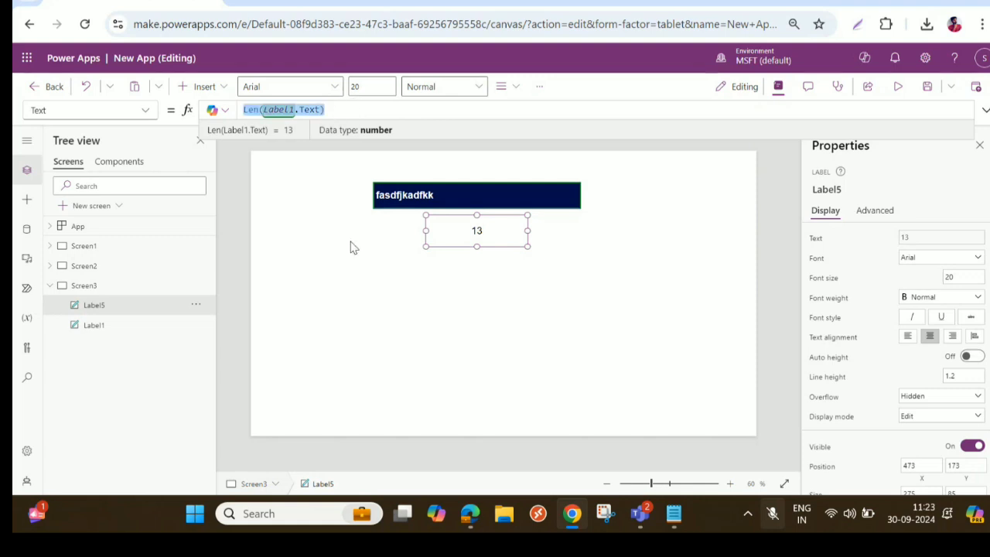
# - Wrap the navy label's text in an If formula with the condition Len("fasdfjkadfkk ")>4
pyautogui.click(96, 325)
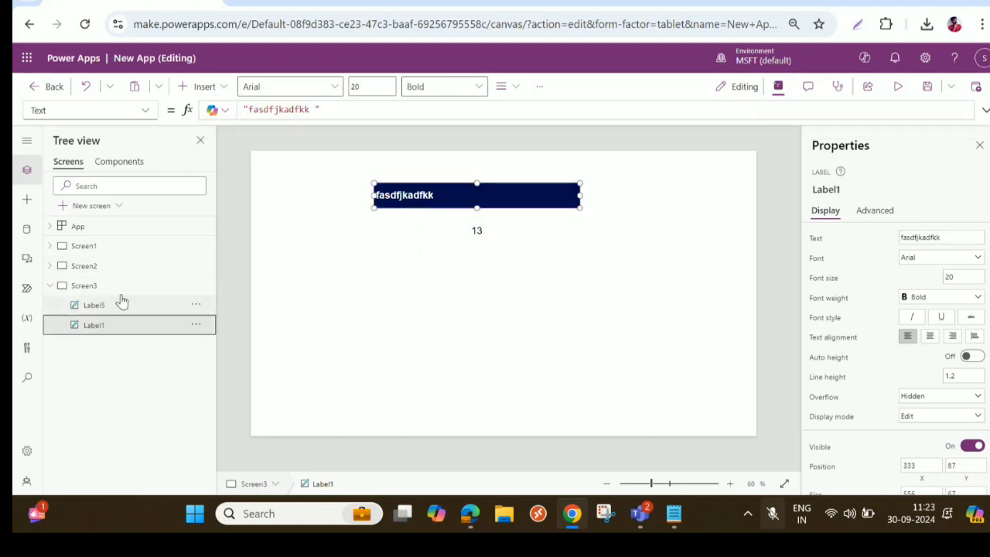
pyautogui.click(246, 110)
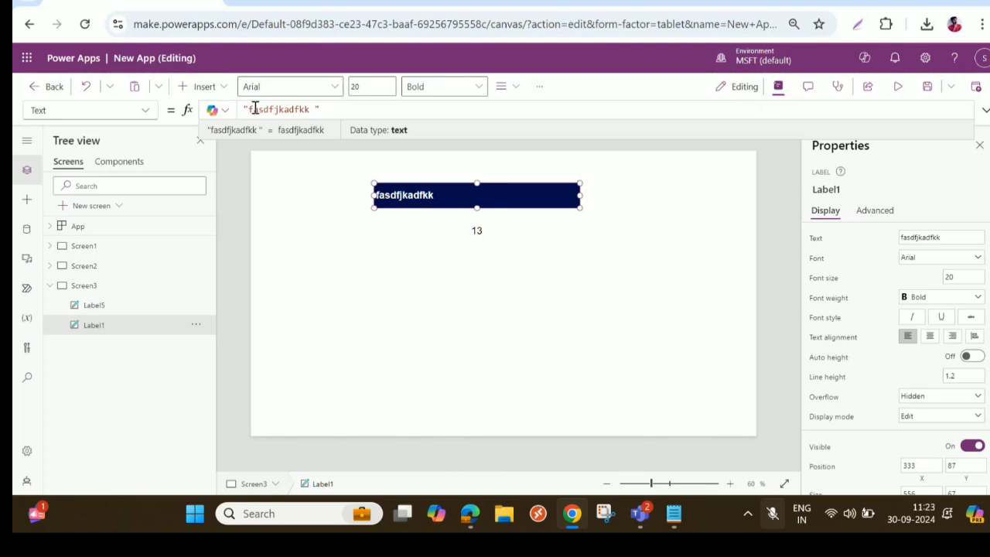
pyautogui.write('If( ')
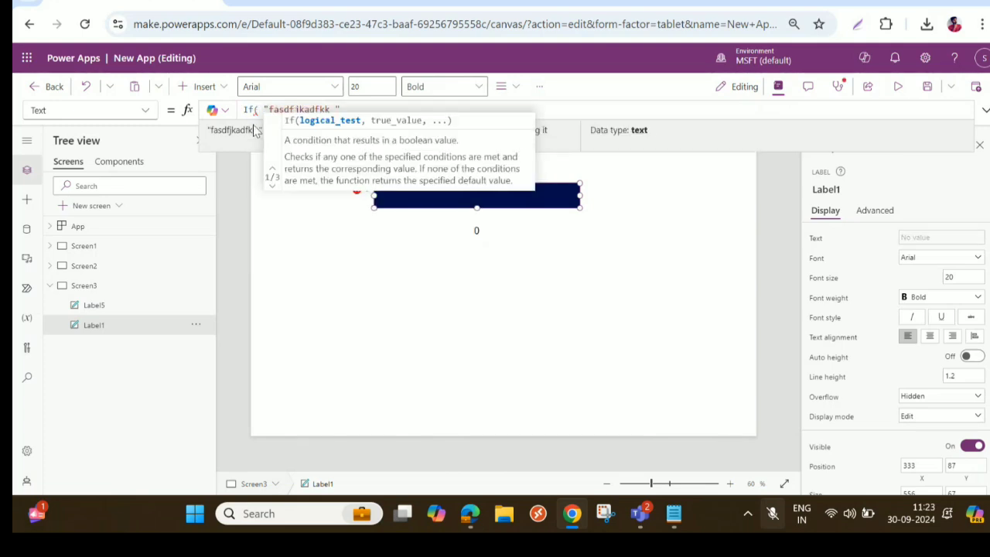
pyautogui.write('Leng')
pyautogui.press('BackSpace')
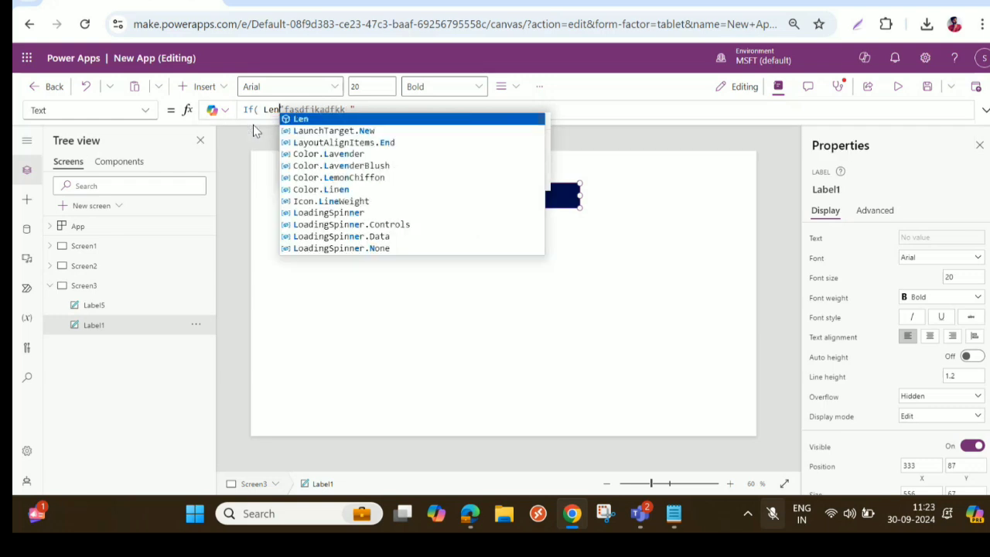
pyautogui.write('(')
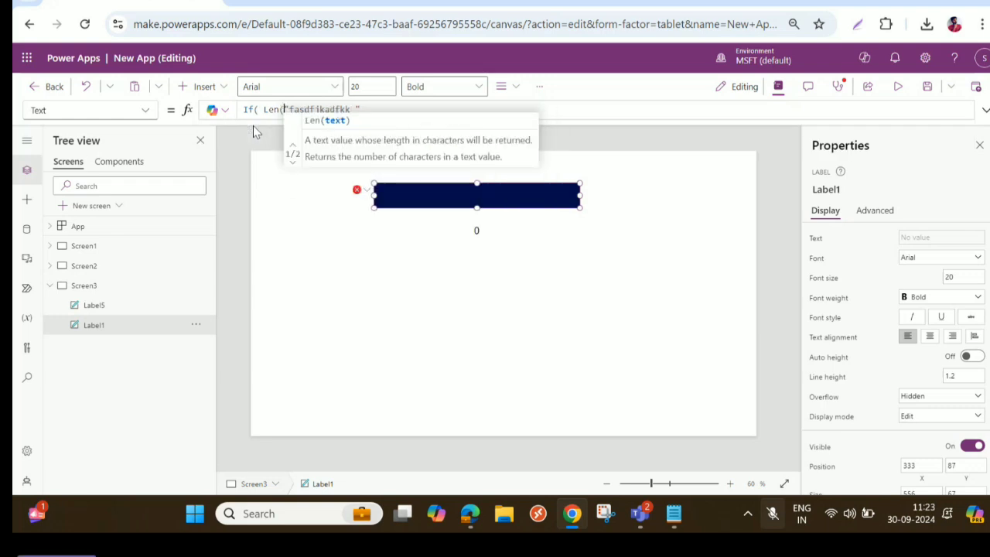
pyautogui.click(368, 108)
pyautogui.write(')')
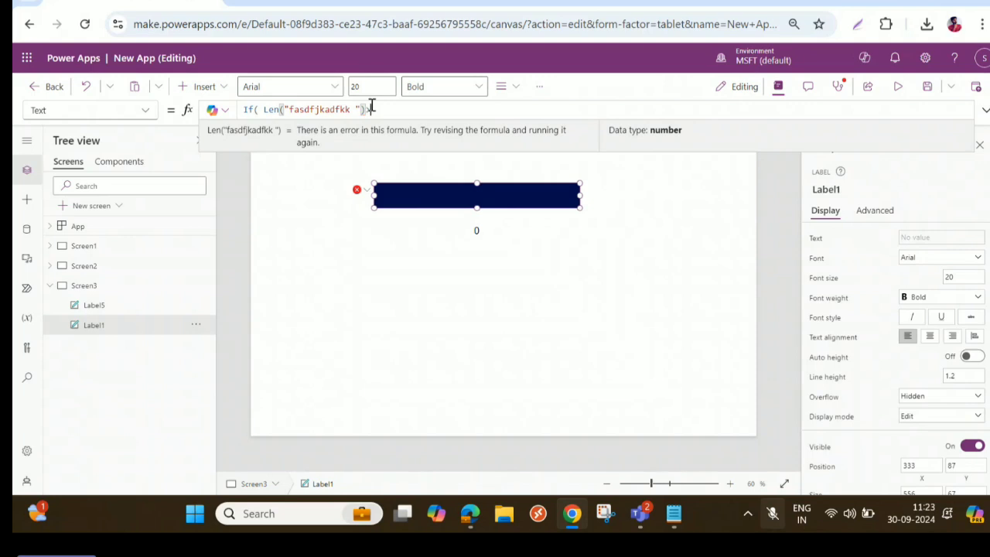
pyautogui.write('>')
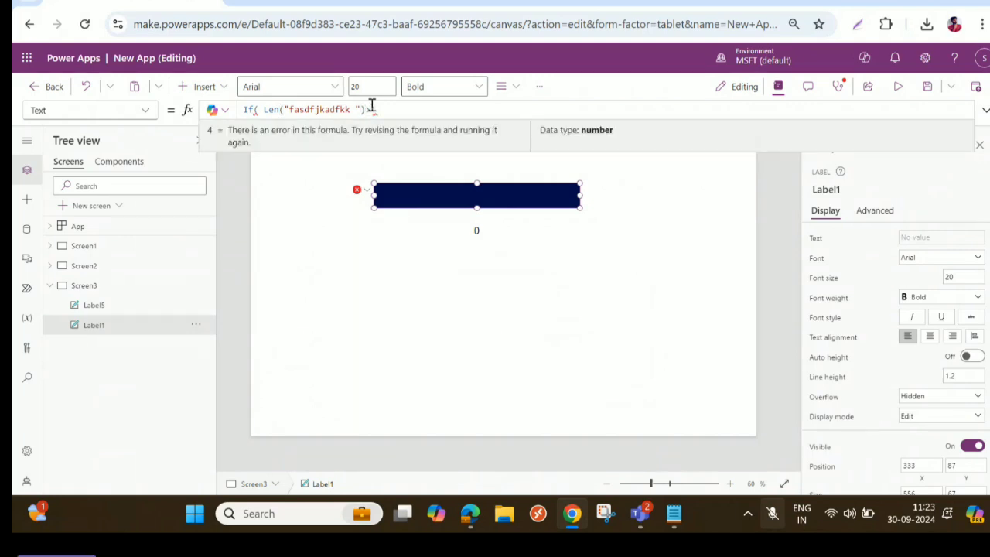
pyautogui.write('4,')
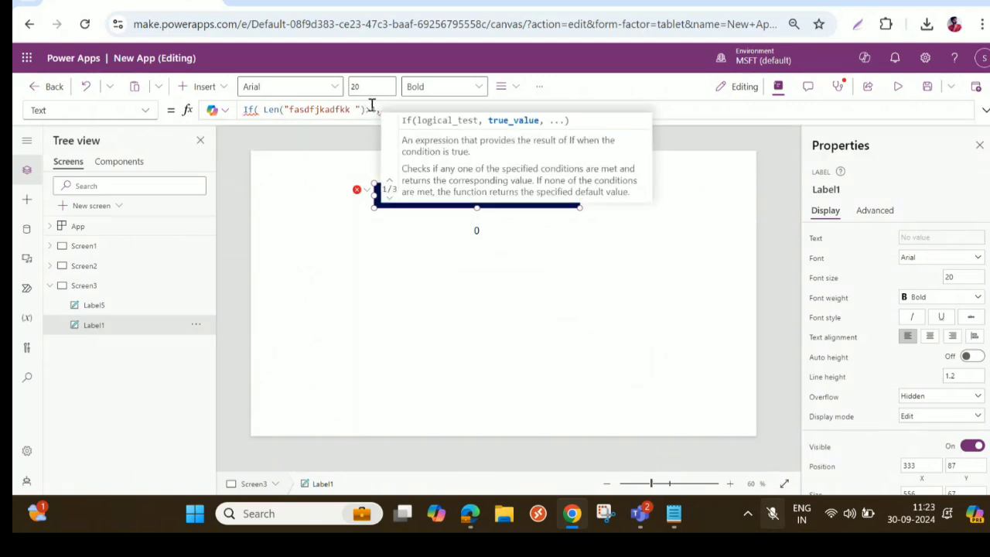
pyautogui.write('Left(')
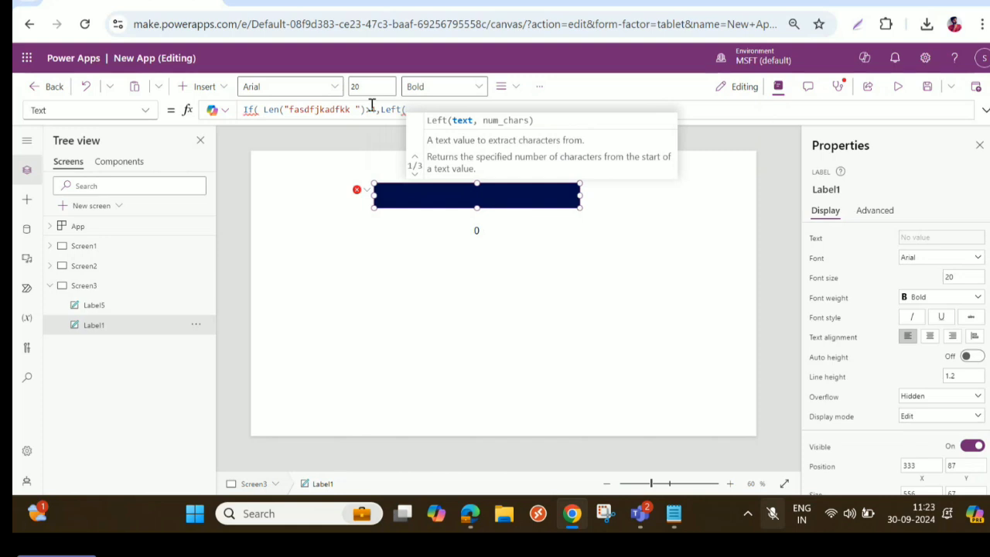
# - Add Left("fasdfjkadfkk ",4) as the If formula's true value, reusing the text from the Len condition
pyautogui.moveTo(284, 110); pyautogui.dragTo(352, 109)
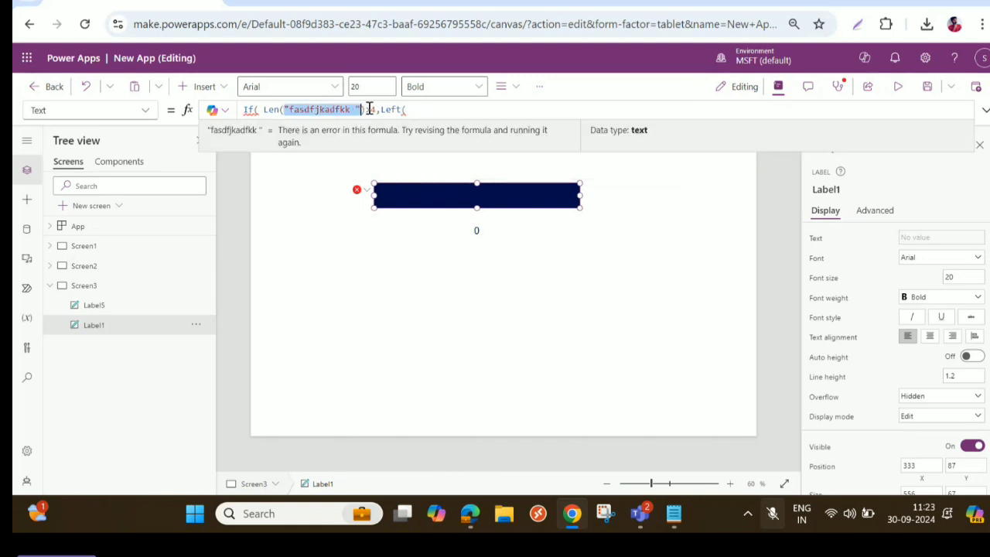
pyautogui.click(417, 108)
pyautogui.write('"fasdfjkadfkk "')
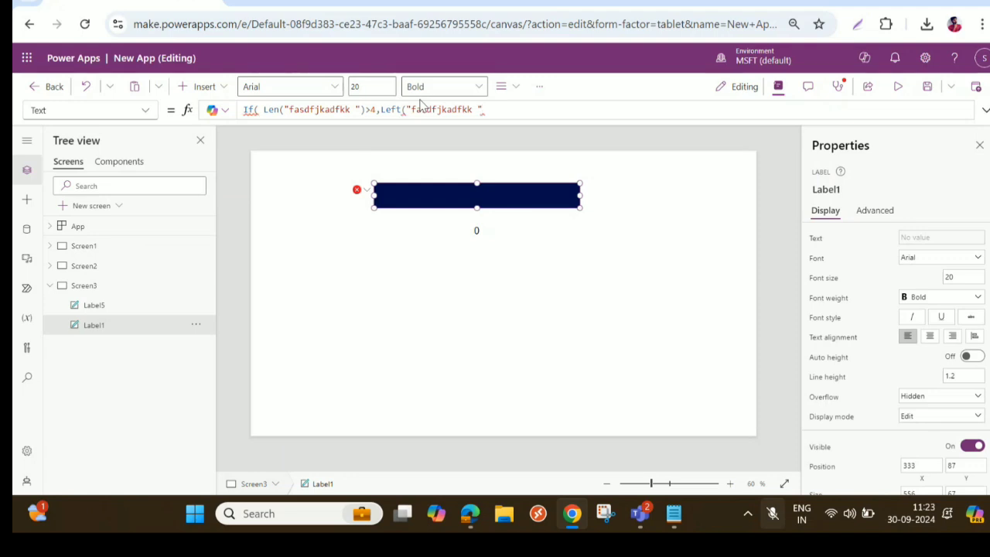
pyautogui.write(',')
pyautogui.write('4')
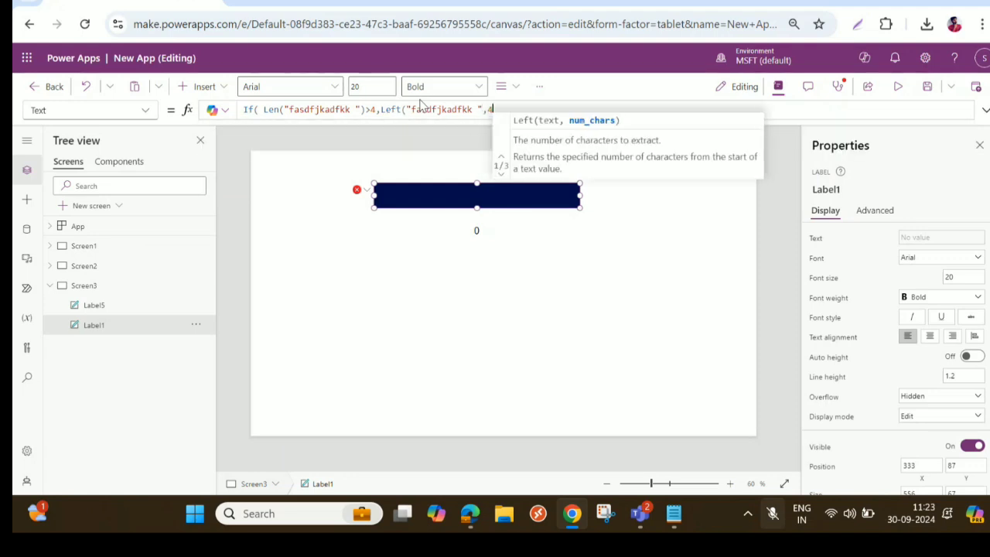
pyautogui.write('),')
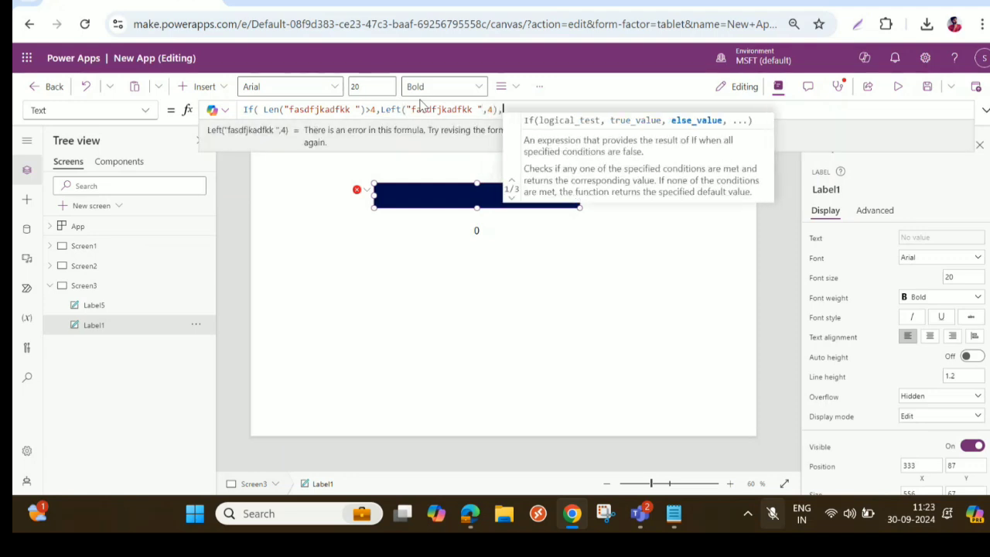
# - Add "fasdfjkadfkk " as the else value and close the navy label's If formula
pyautogui.write('"fasdfjkadfkk "')
pyautogui.write(')')
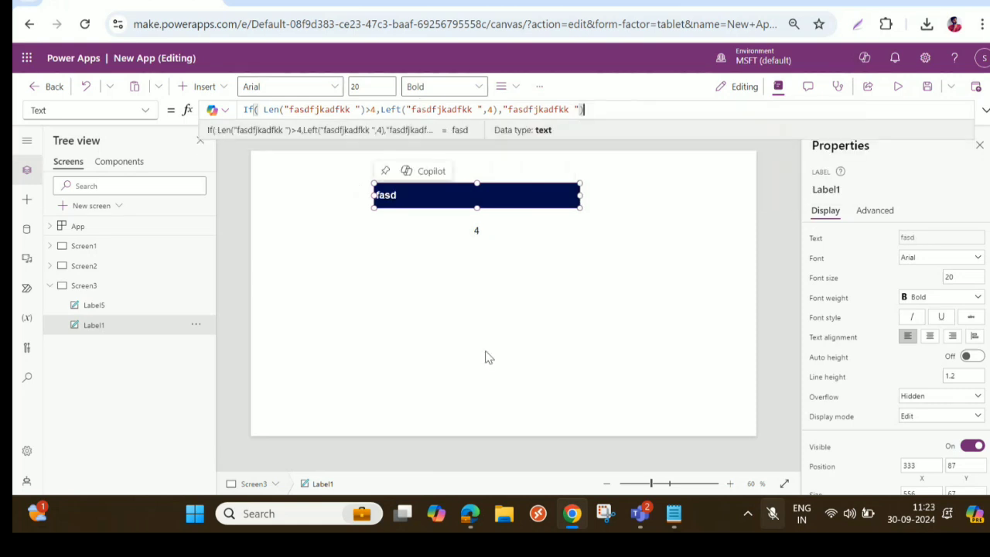
# - Format the If formula across multiple lines and enlarge the expanded formula editor to fit it, then collapse the editor
pyautogui.click(984, 113)
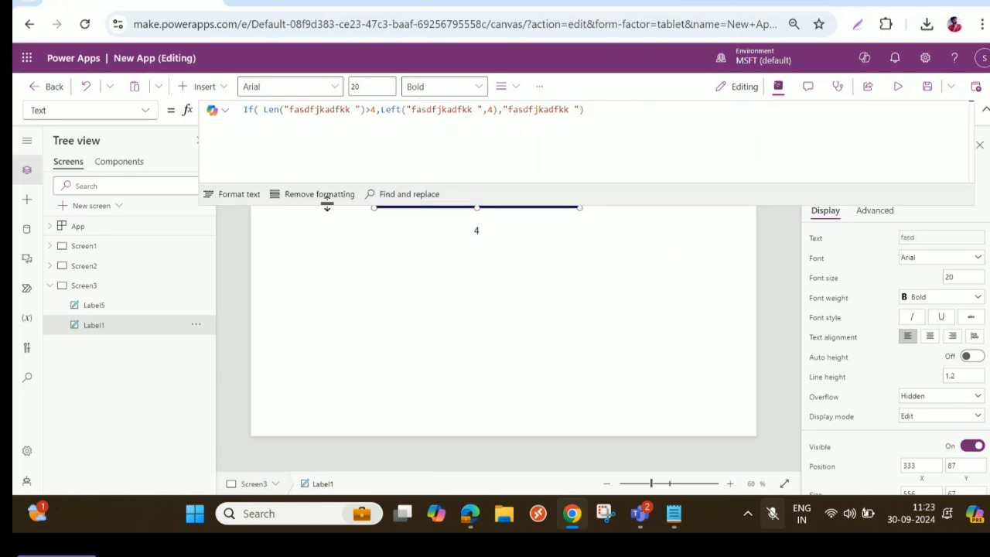
pyautogui.click(230, 193)
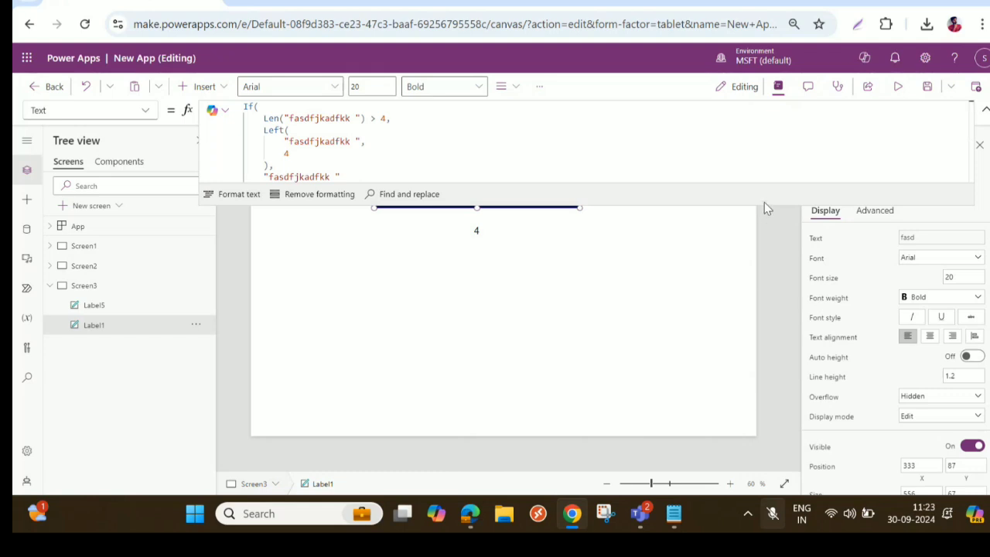
pyautogui.moveTo(765, 205); pyautogui.dragTo(764, 287)
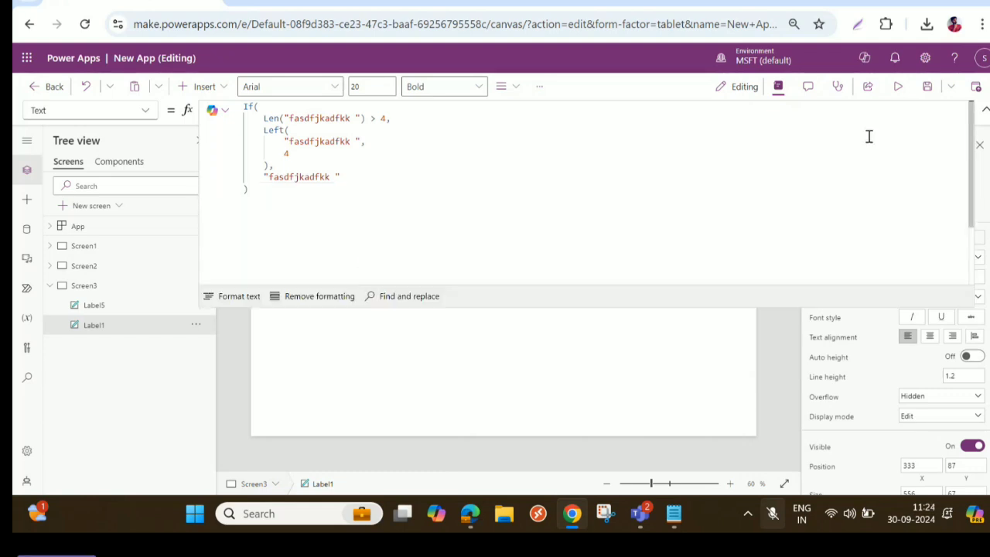
pyautogui.click(985, 111)
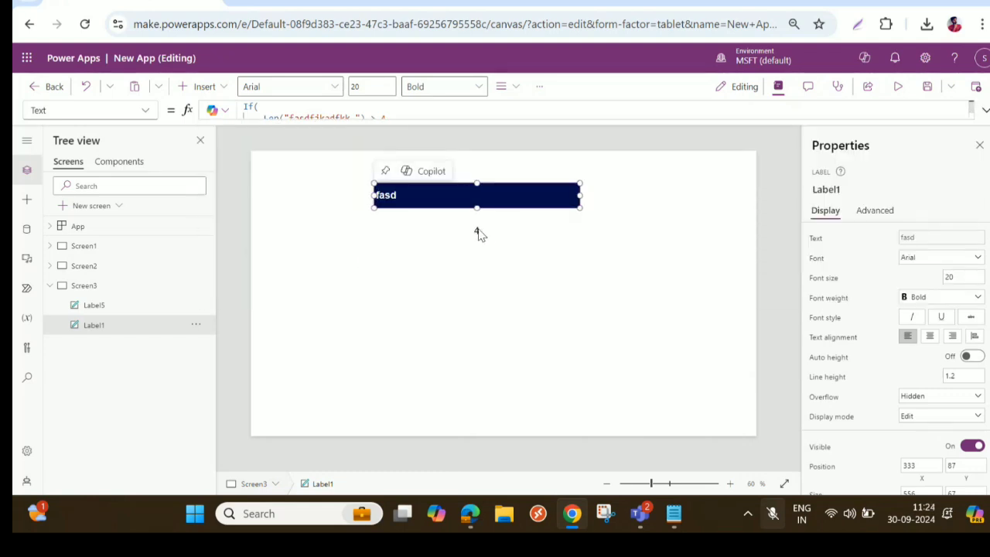
# - Move the character-count label down to about X 473, Y 651 and the navy label above it to about X 360, Y 555
pyautogui.moveTo(478, 235); pyautogui.dragTo(477, 407)
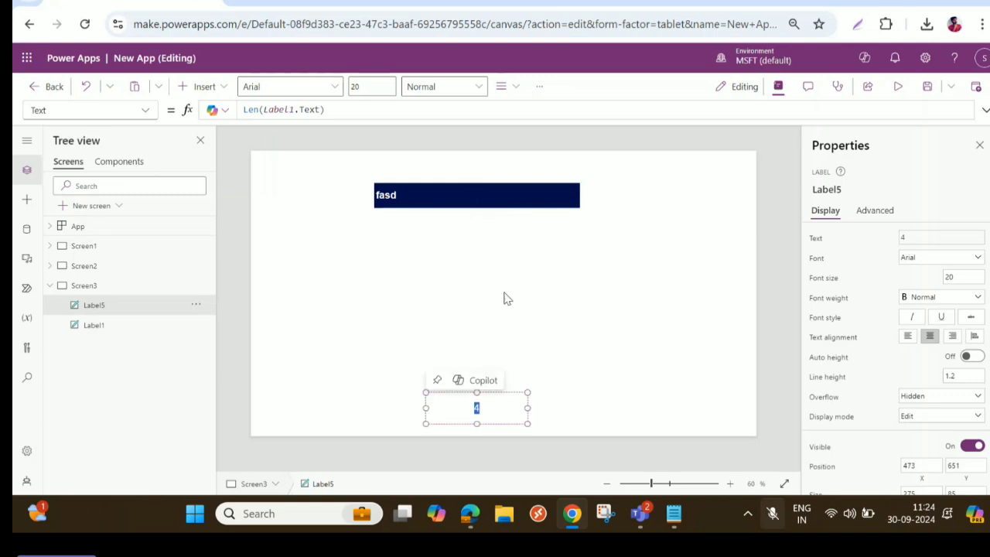
pyautogui.click(516, 201)
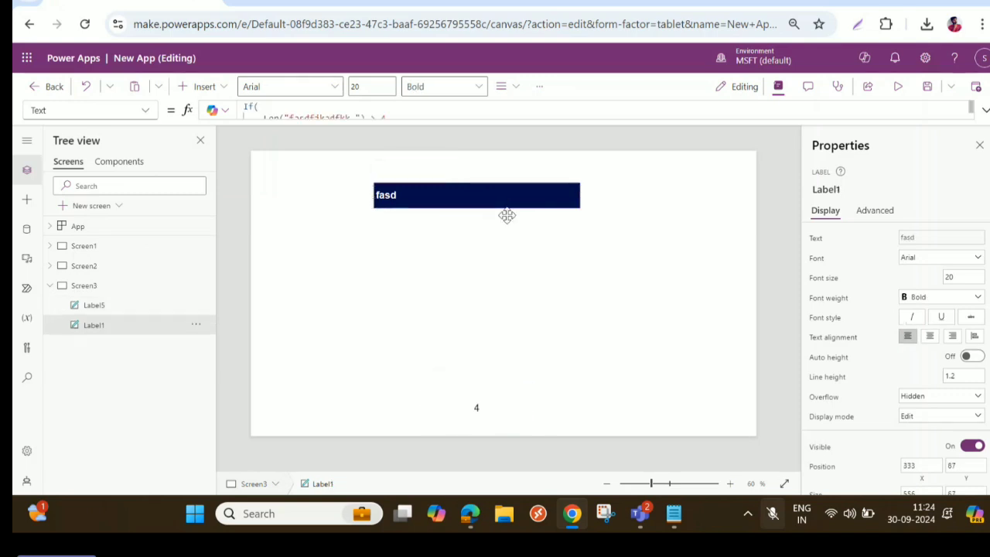
pyautogui.moveTo(506, 215); pyautogui.dragTo(524, 357)
pyautogui.moveTo(523, 361); pyautogui.dragTo(526, 369)
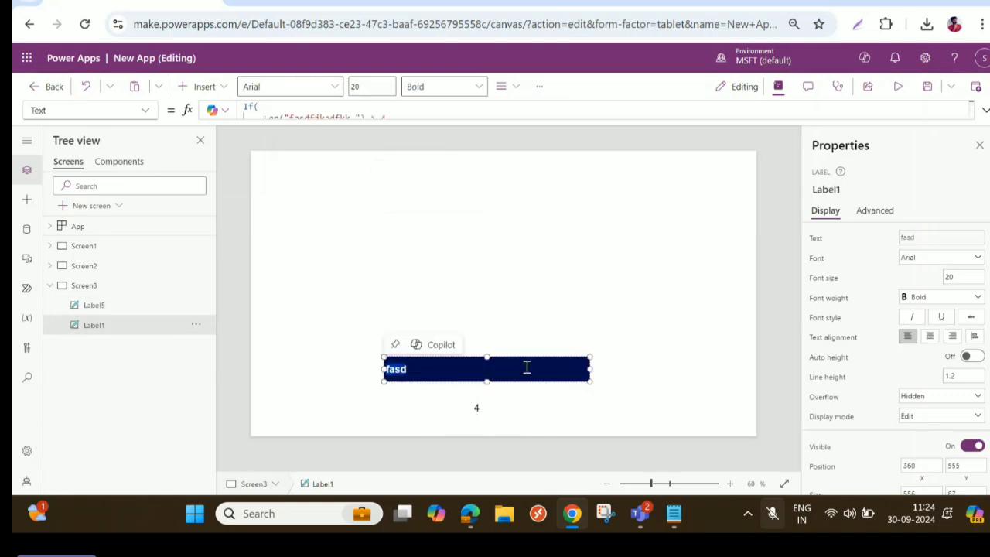
# - Examine the navy label's expanded If formula: the Len expression, the Left arguments and the else value
pyautogui.click(984, 115)
pyautogui.click(476, 166)
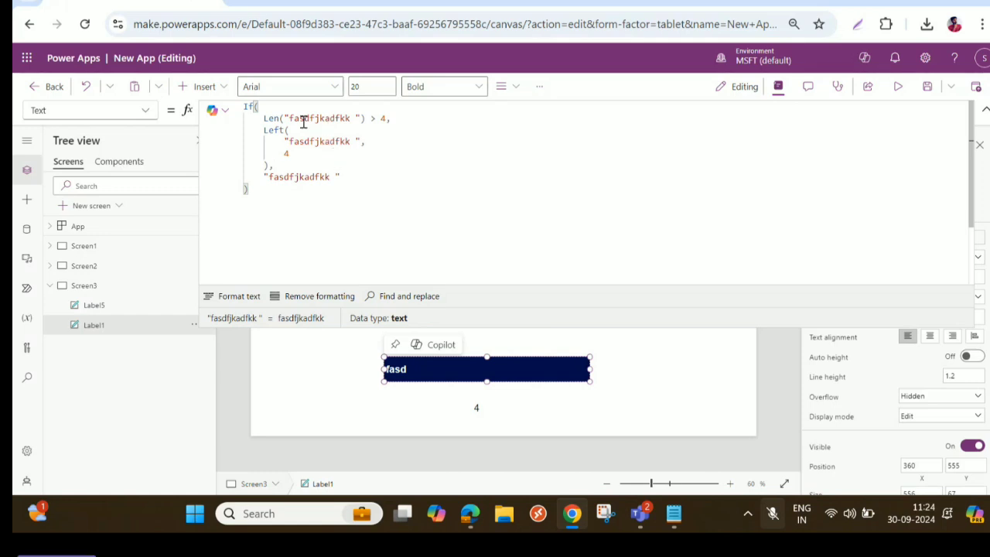
pyautogui.moveTo(263, 119); pyautogui.dragTo(366, 114)
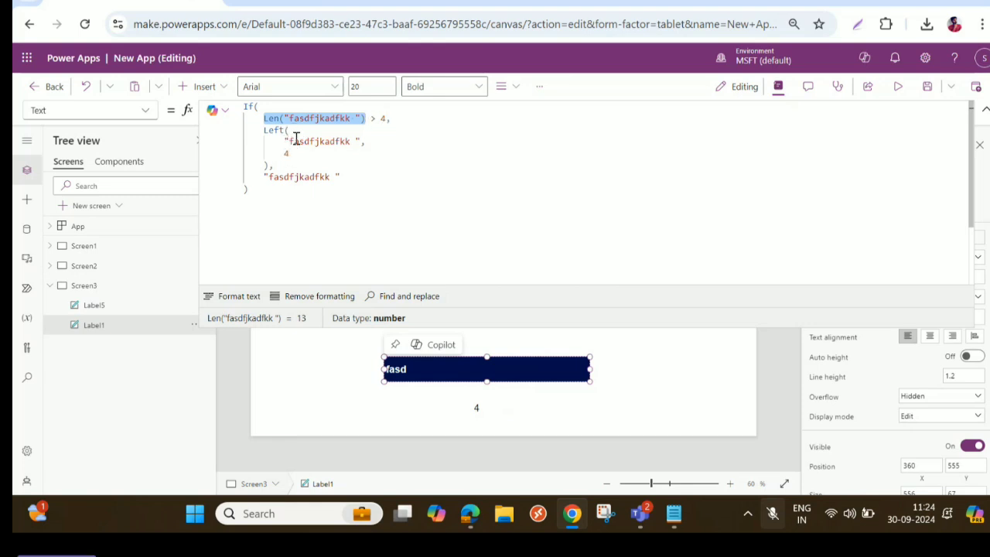
pyautogui.moveTo(283, 140); pyautogui.dragTo(360, 141)
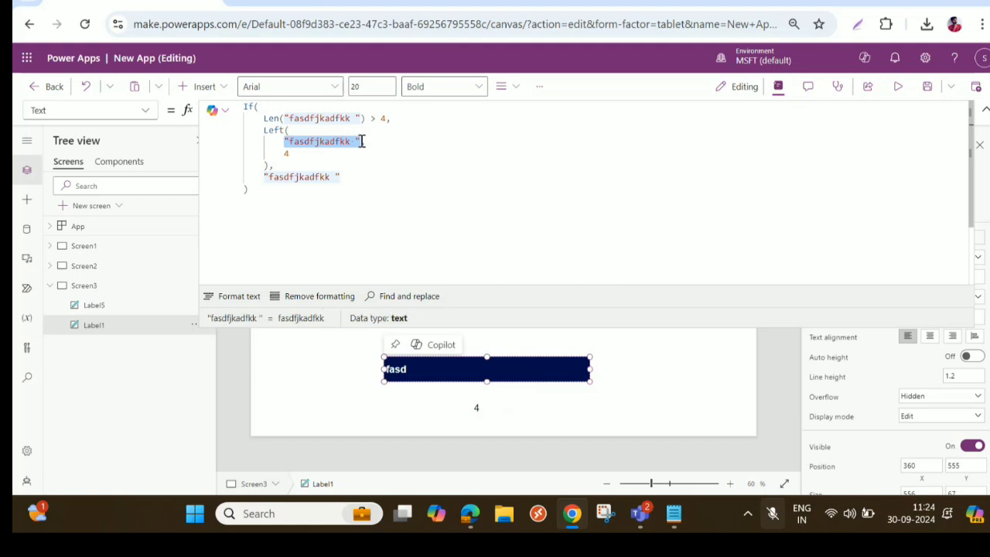
pyautogui.click(290, 152)
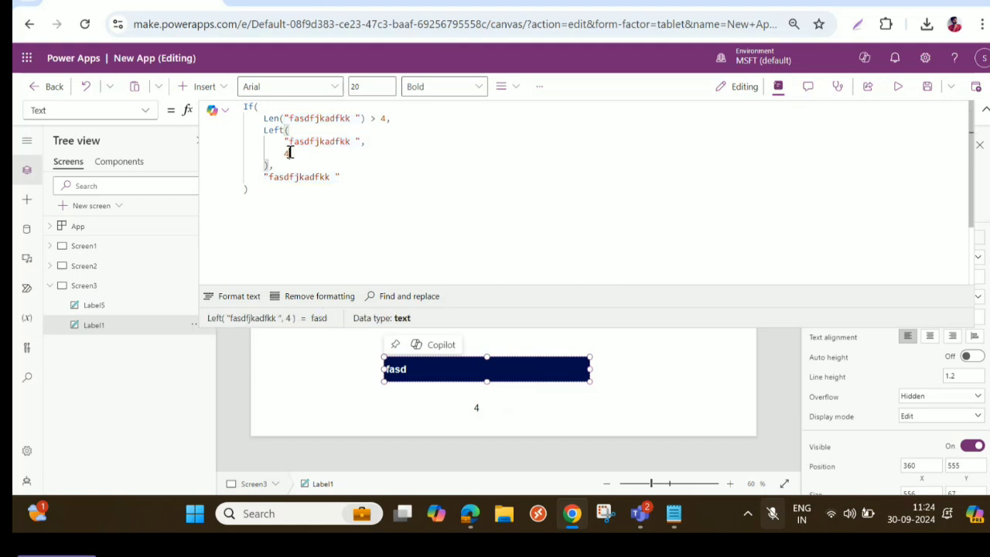
pyautogui.moveTo(267, 177); pyautogui.dragTo(342, 177)
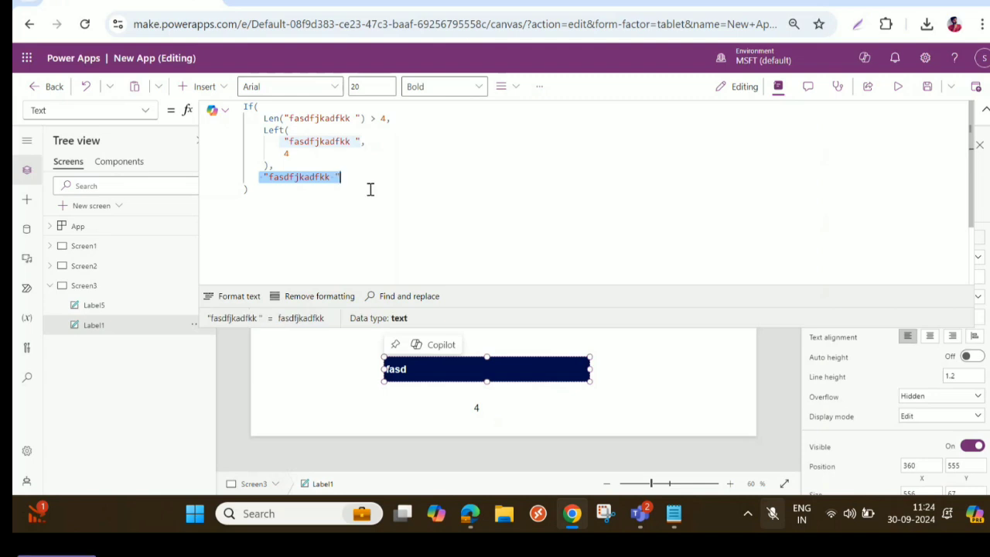
# - Shorten the text inside the Len condition to "fas ", leaving the Left and else values alone
pyautogui.click(355, 117)
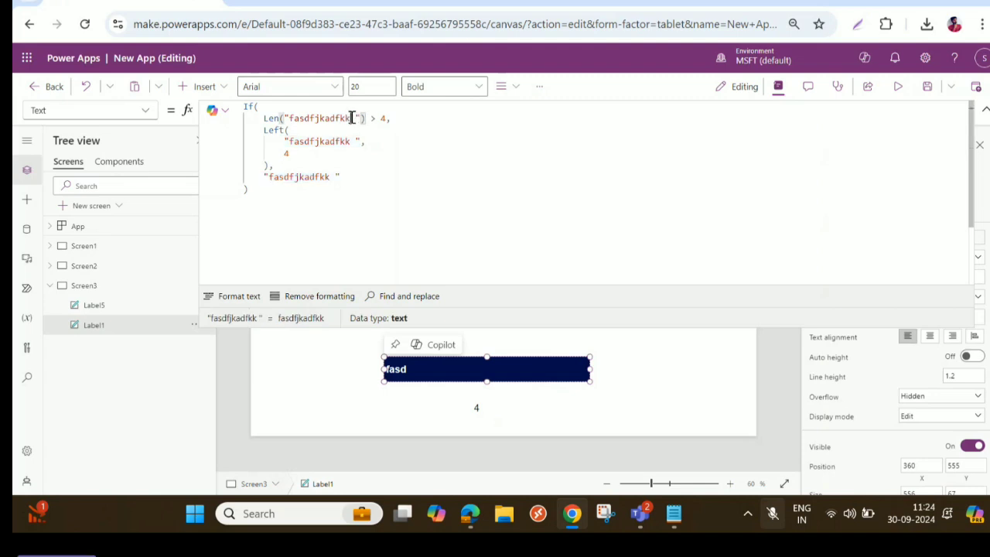
pyautogui.press('BackSpace')
pyautogui.press('BackSpace')
pyautogui.press('BackSpace')
pyautogui.press('BackSpace')
pyautogui.press('BackSpace')
pyautogui.press('BackSpace')
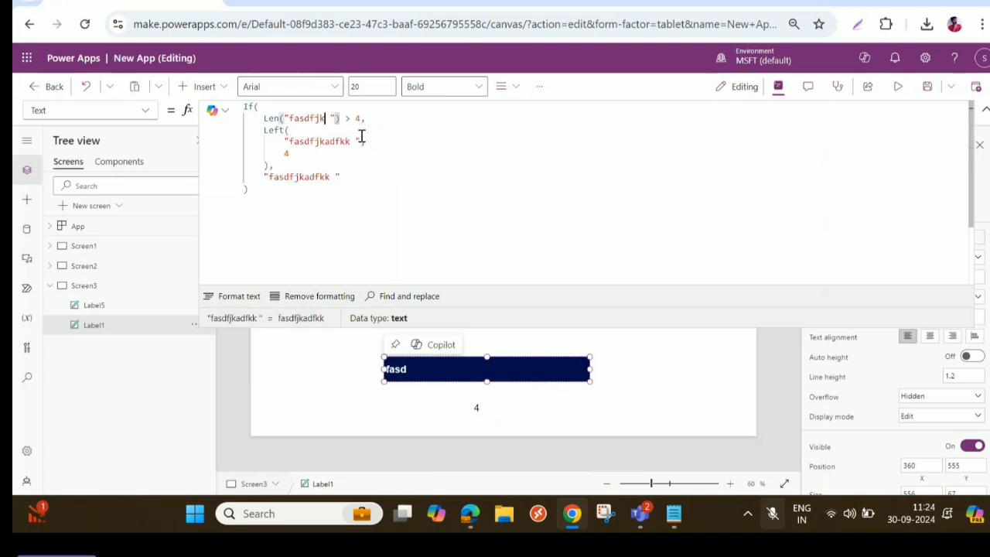
pyautogui.press('BackSpace')
pyautogui.press('BackSpace')
pyautogui.press('BackSpace')
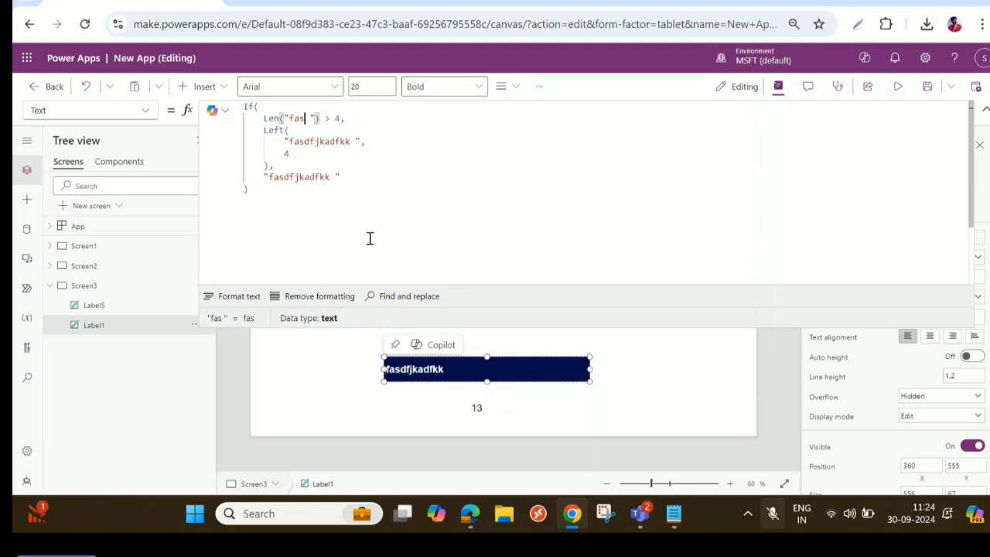
# - Review the If formula's Len condition and else value, and check the navy label and character-count label on the canvas
pyautogui.moveTo(263, 177); pyautogui.dragTo(349, 172)
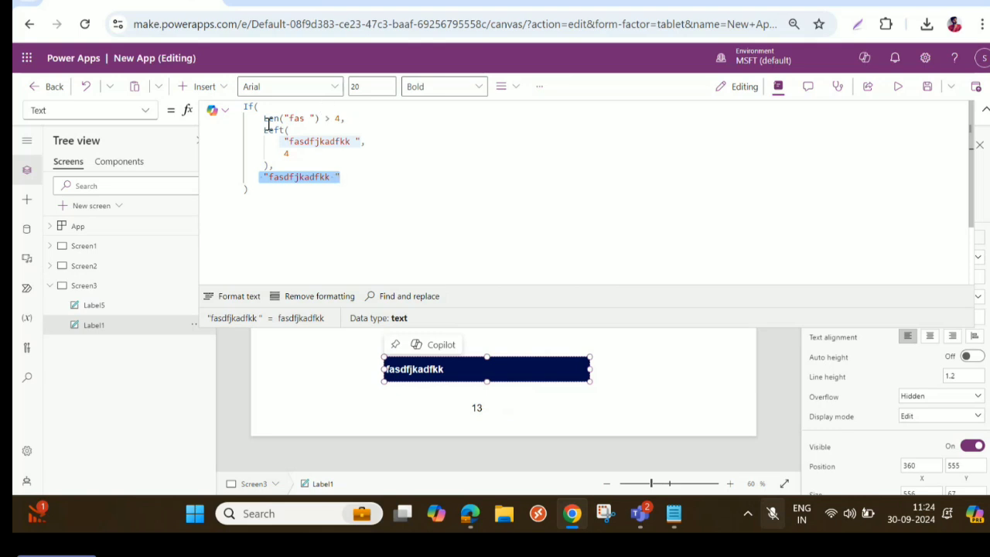
pyautogui.moveTo(263, 118); pyautogui.dragTo(340, 119)
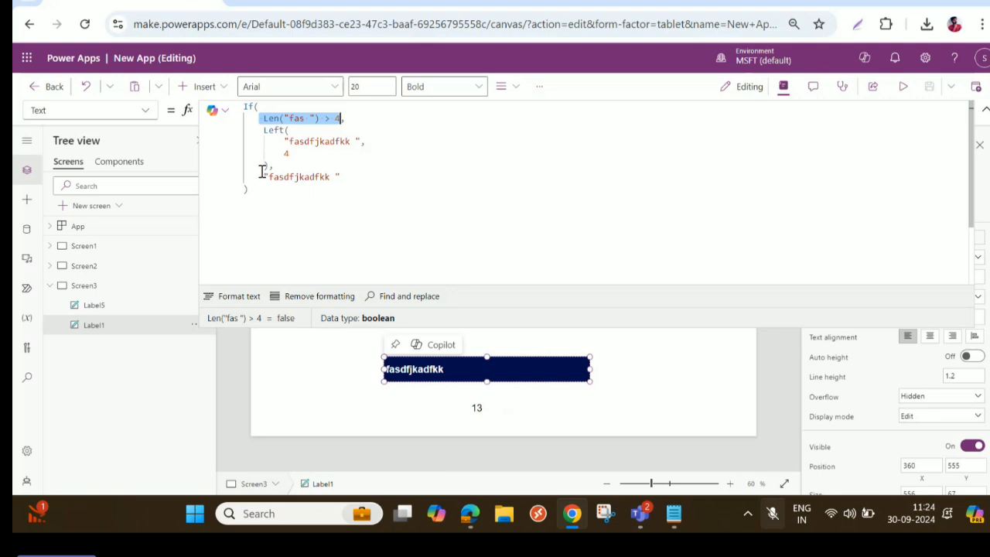
pyautogui.moveTo(265, 178); pyautogui.dragTo(343, 177)
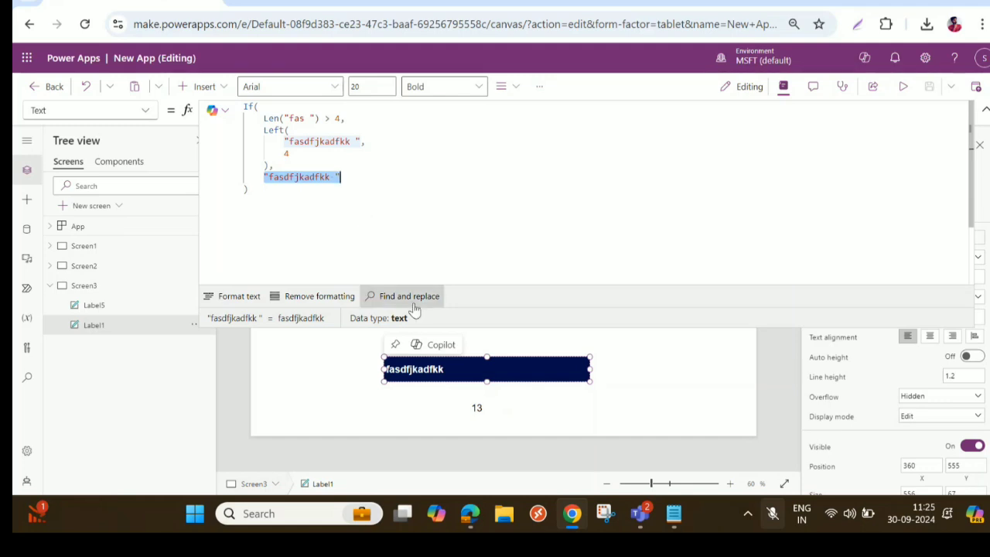
pyautogui.click(984, 114)
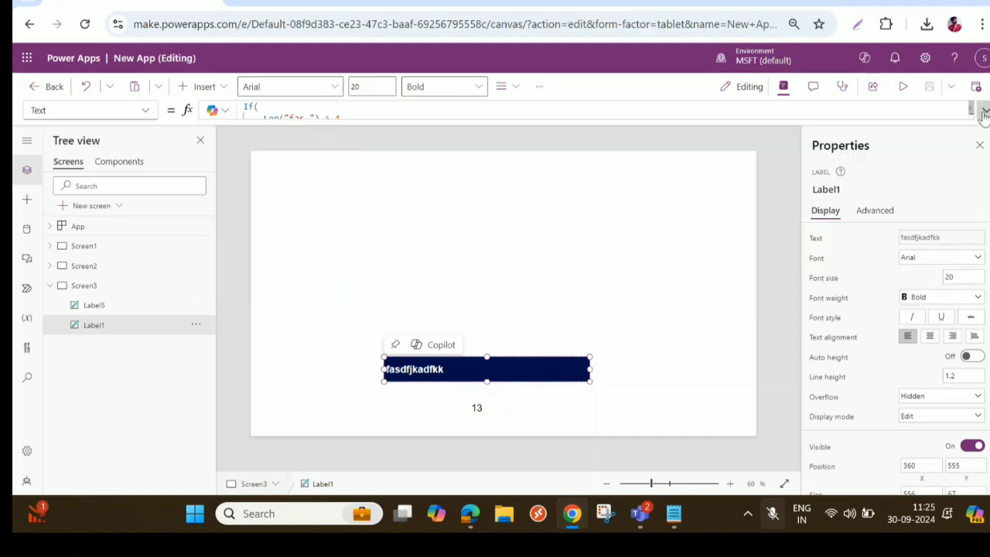
pyautogui.click(462, 372)
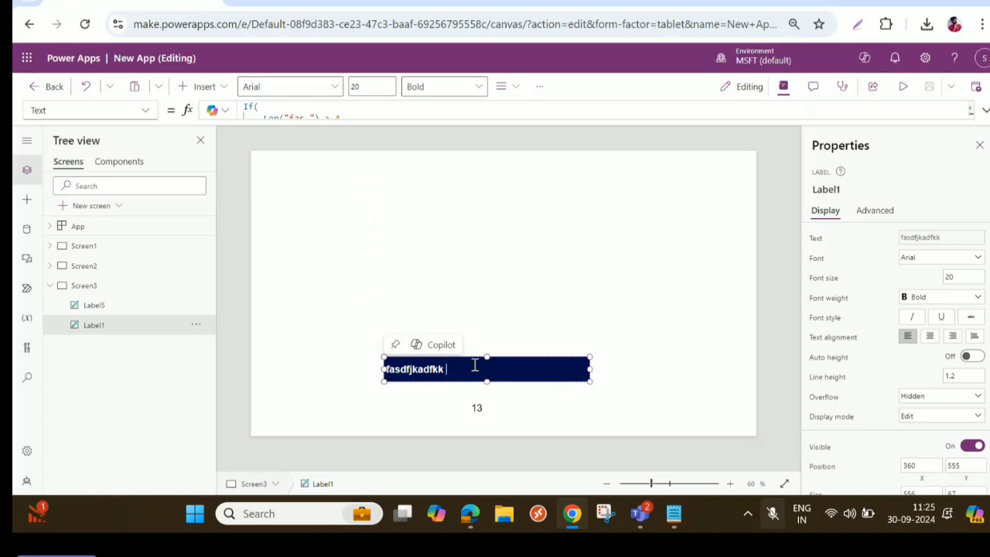
pyautogui.click(477, 410)
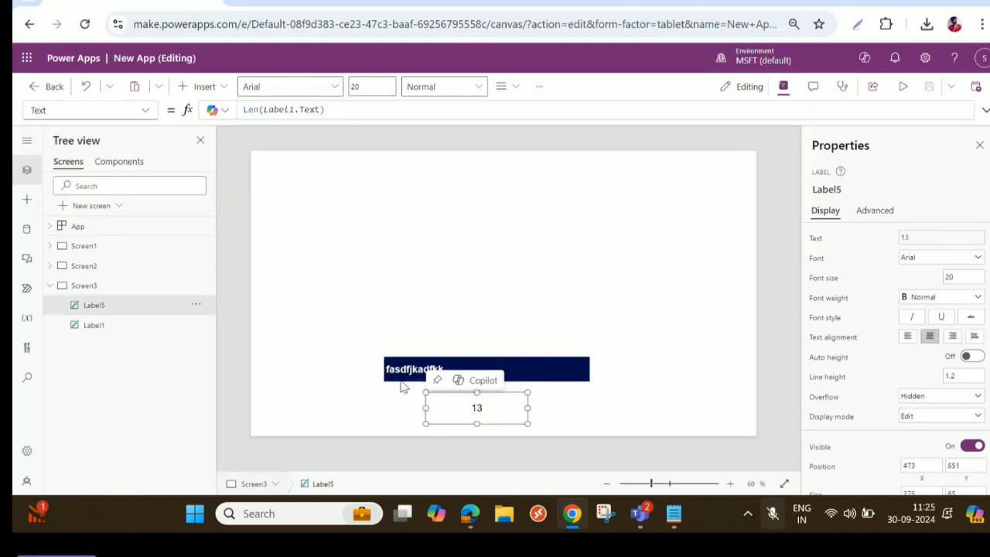
# - Move the navy label to about X 117, Y 243 and the character-count label beside it at about X 702, Y 243
pyautogui.click(391, 370)
pyautogui.moveTo(392, 370); pyautogui.dragTo(309, 210)
pyautogui.click(479, 409)
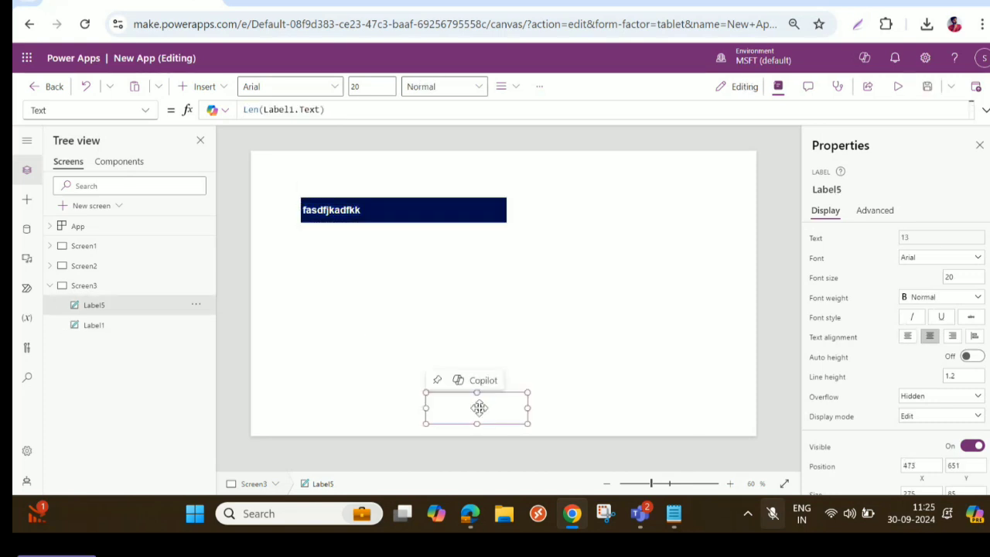
pyautogui.moveTo(480, 409); pyautogui.dragTo(584, 211)
pyautogui.click(392, 212)
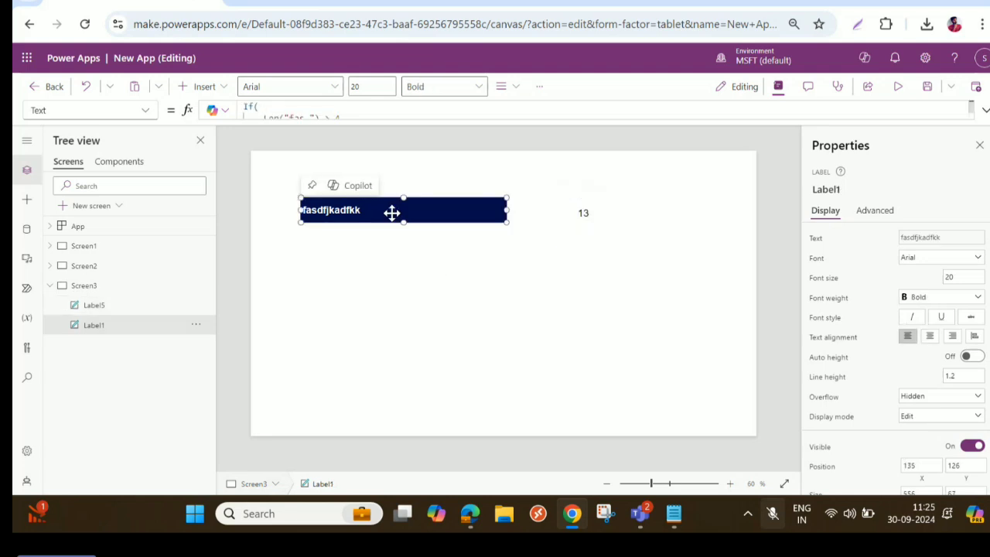
pyautogui.moveTo(393, 213); pyautogui.dragTo(386, 256)
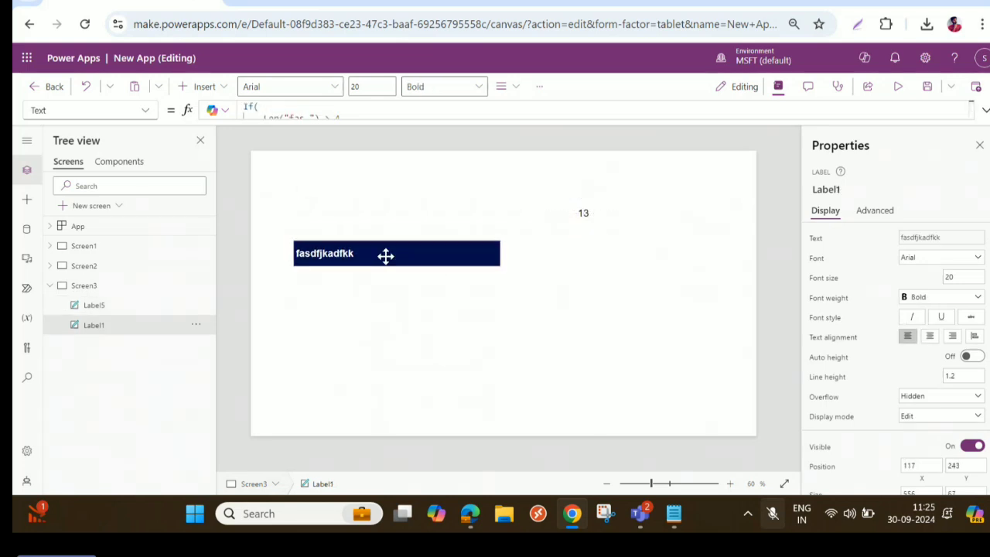
pyautogui.moveTo(590, 210); pyautogui.dragTo(566, 255)
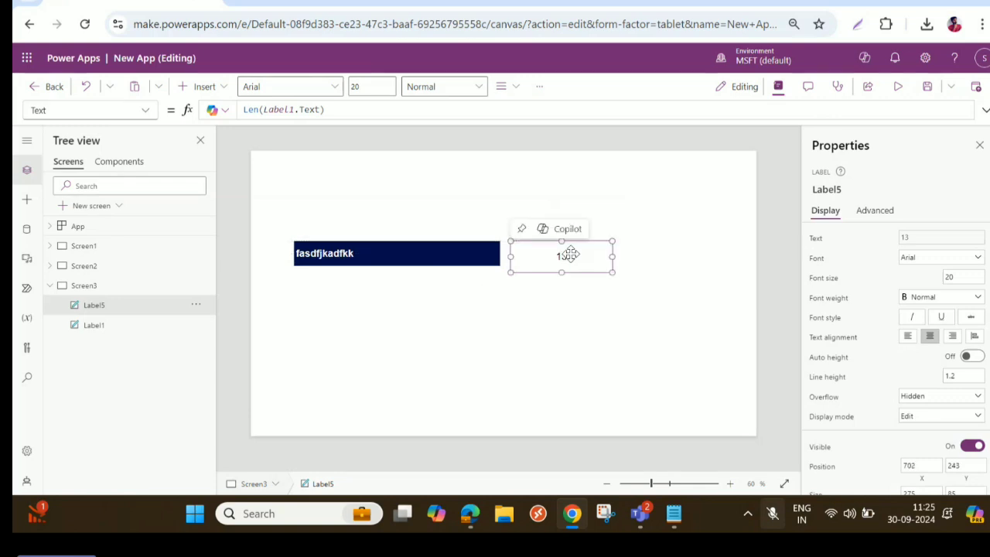
# - Delete the navy label and the character-count label from Screen3
pyautogui.click(450, 261)
pyautogui.press('Delete')
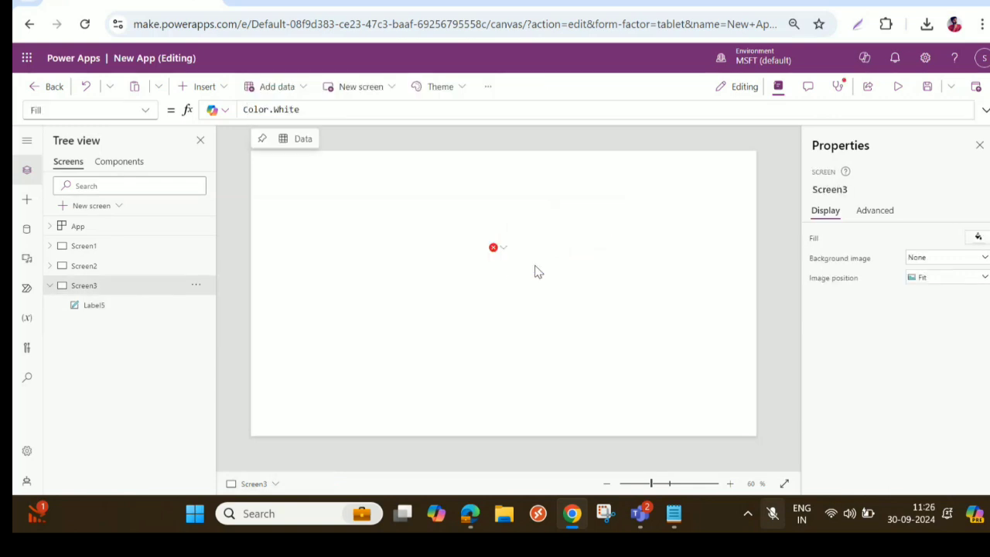
pyautogui.click(512, 263)
pyautogui.press('Delete')
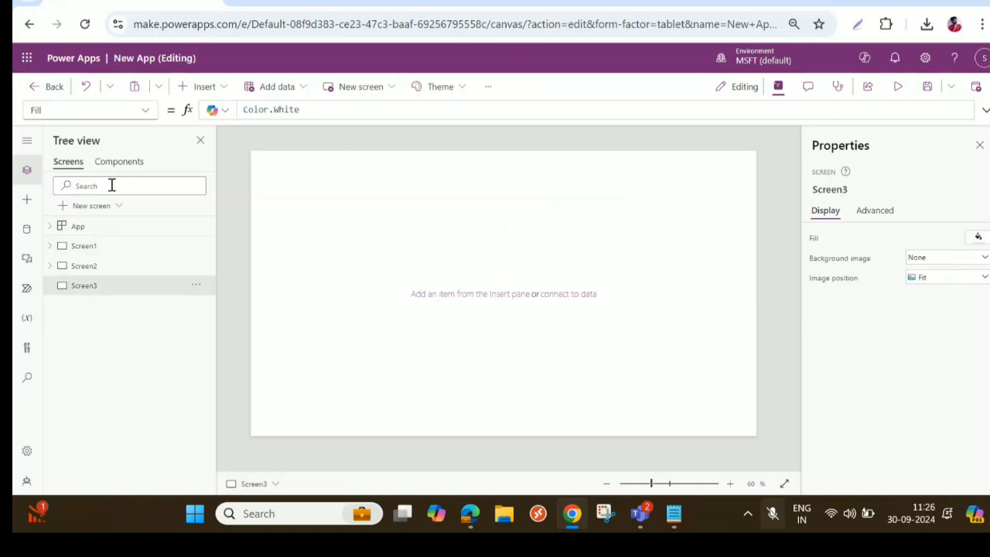
# - Insert a button on Screen3 and place it at about X 201, Y 96
pyautogui.click(199, 85)
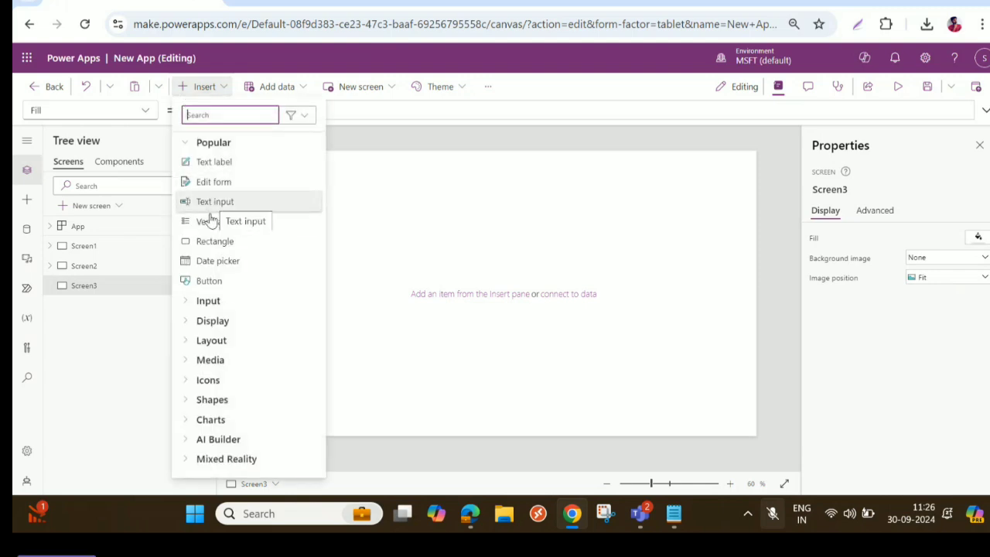
pyautogui.click(207, 282)
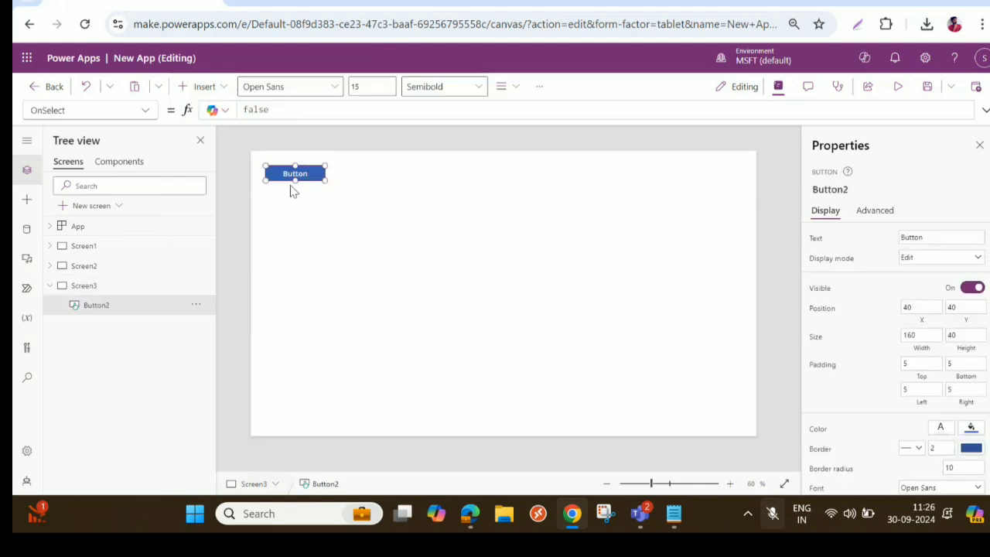
pyautogui.moveTo(291, 173); pyautogui.dragTo(351, 194)
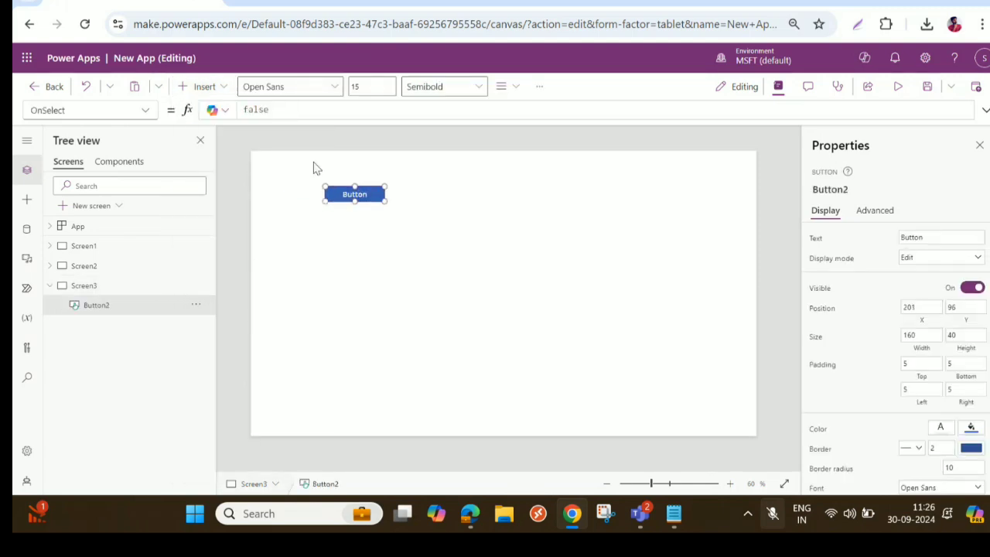
# - Insert an Airplane icon, enlarge it to about 372 by 184, and place it beside the button at about X 552, Y 60
pyautogui.click(197, 85)
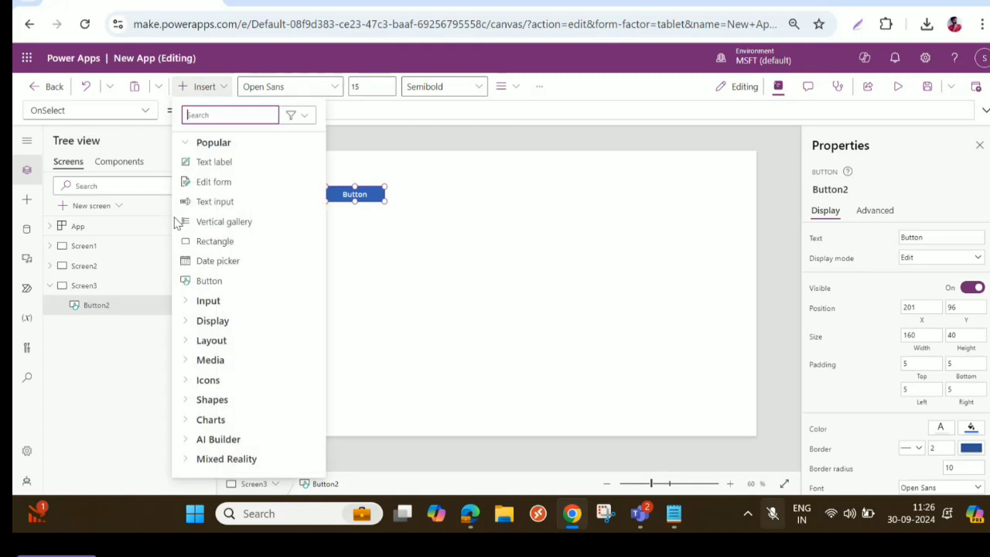
pyautogui.click(183, 380)
pyautogui.scroll(-4, 210, 348)
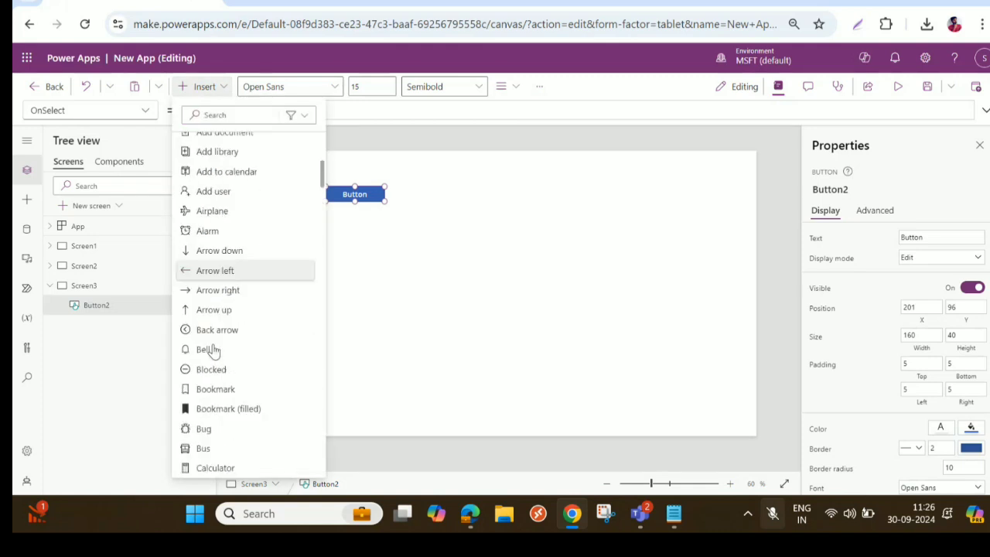
pyautogui.click(214, 210)
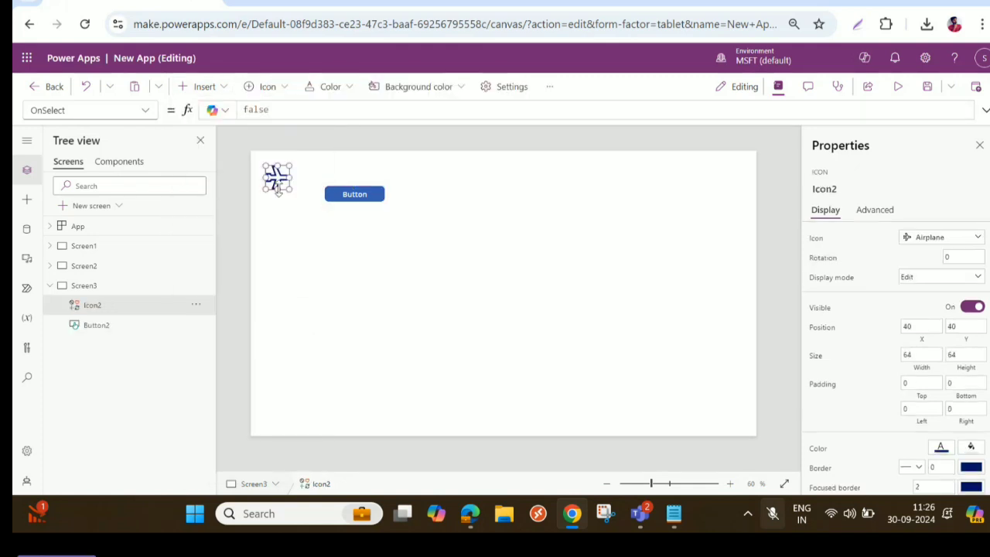
pyautogui.moveTo(279, 187); pyautogui.dragTo(549, 239)
pyautogui.moveTo(488, 202); pyautogui.dragTo(533, 205)
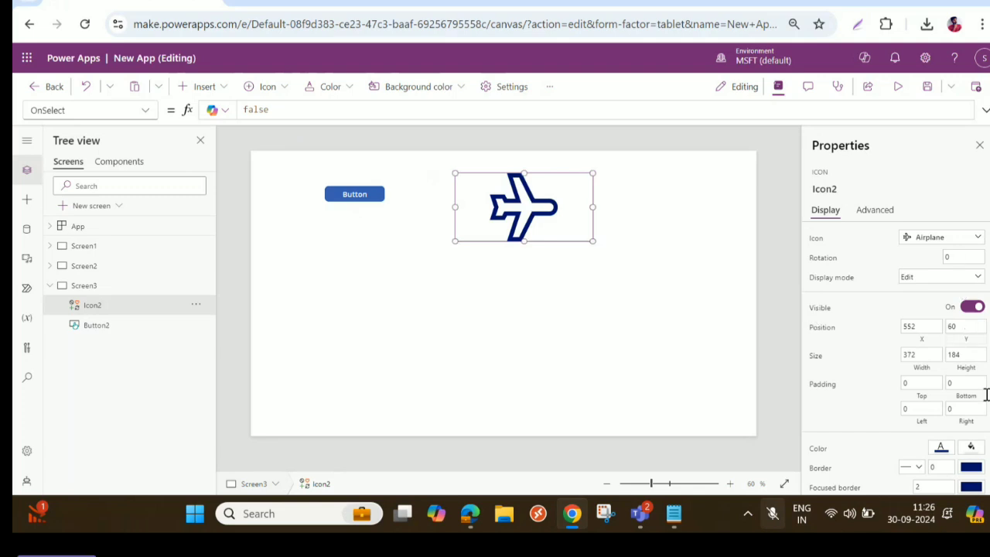
# - Try dark orange as the airplane icon's color, then set it to standard green
pyautogui.click(942, 449)
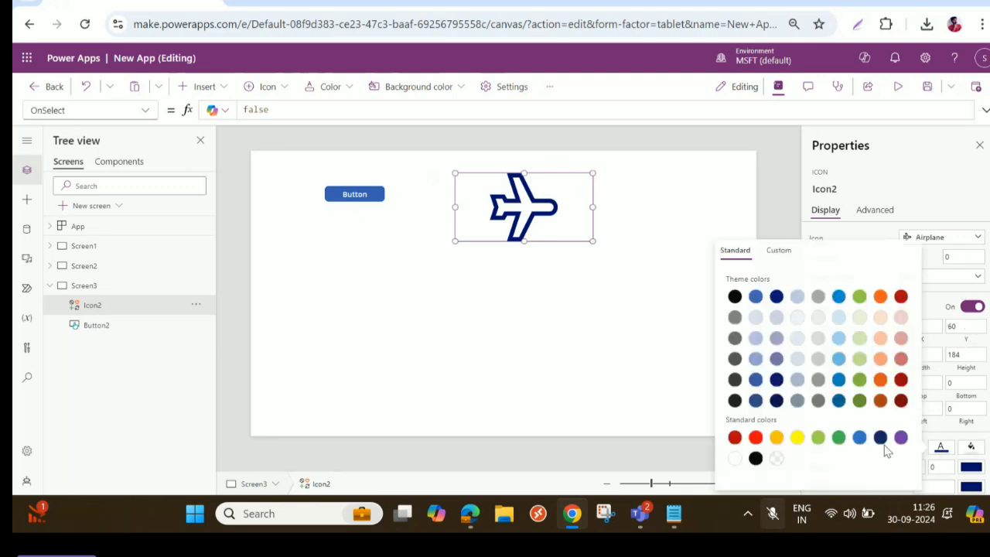
pyautogui.click(881, 380)
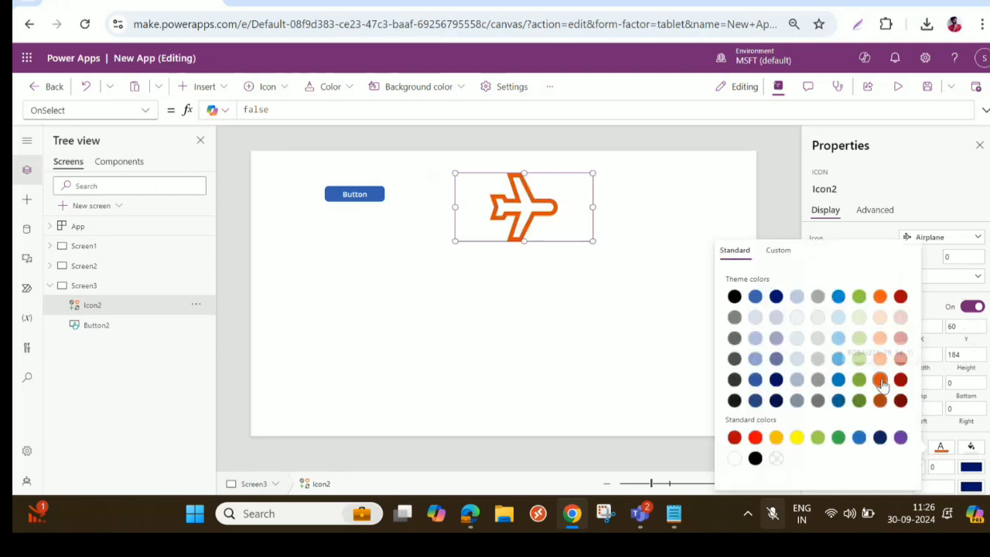
pyautogui.click(839, 437)
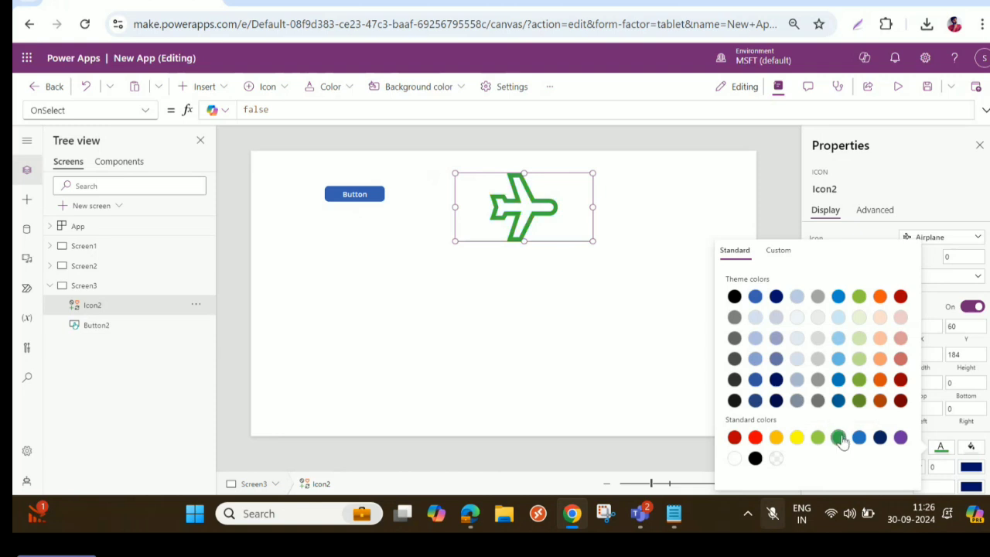
# - Narrow the airplane icon to about 207 wide at about X 720, and move the button to about X 126, Y 78
pyautogui.click(370, 195)
pyautogui.click(528, 225)
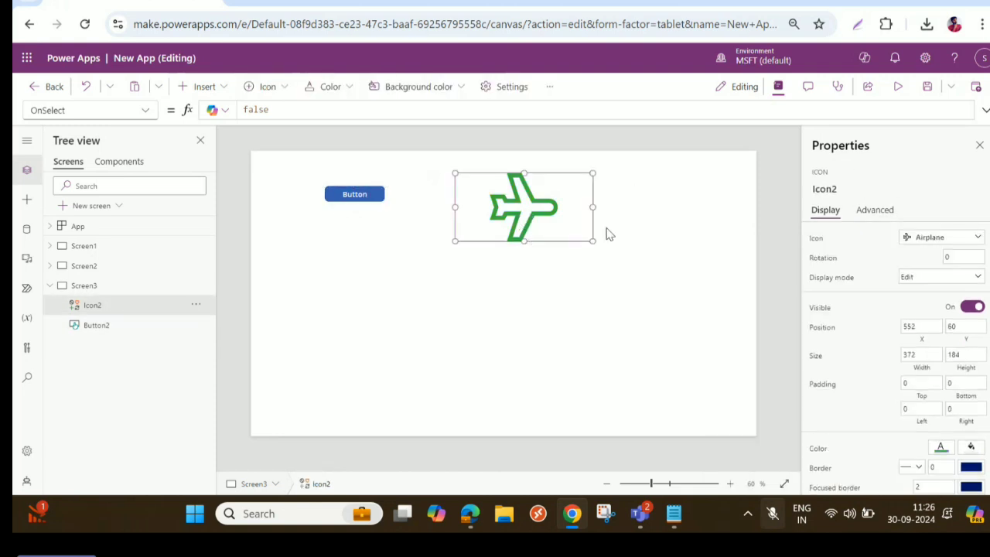
pyautogui.moveTo(593, 207); pyautogui.dragTo(561, 215)
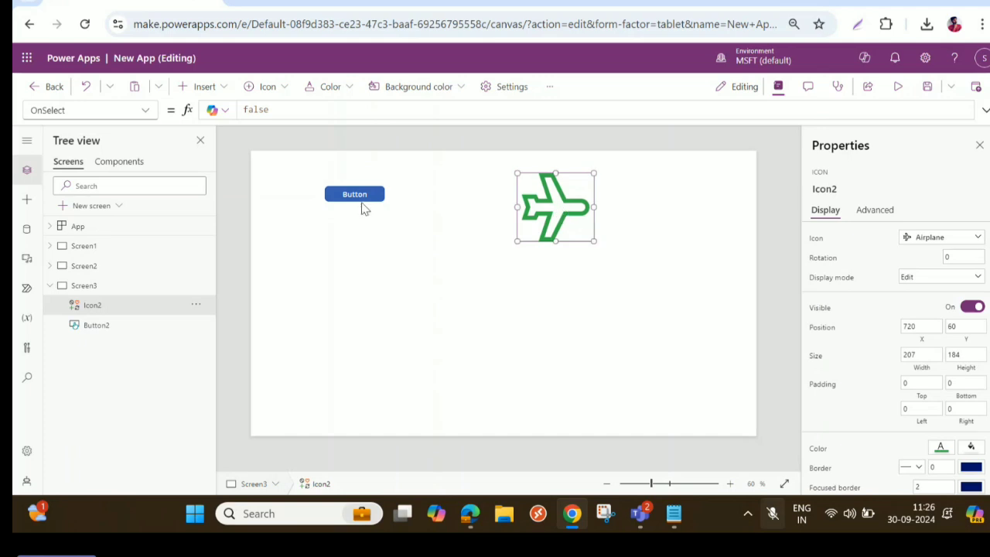
pyautogui.moveTo(355, 195); pyautogui.dragTo(325, 186)
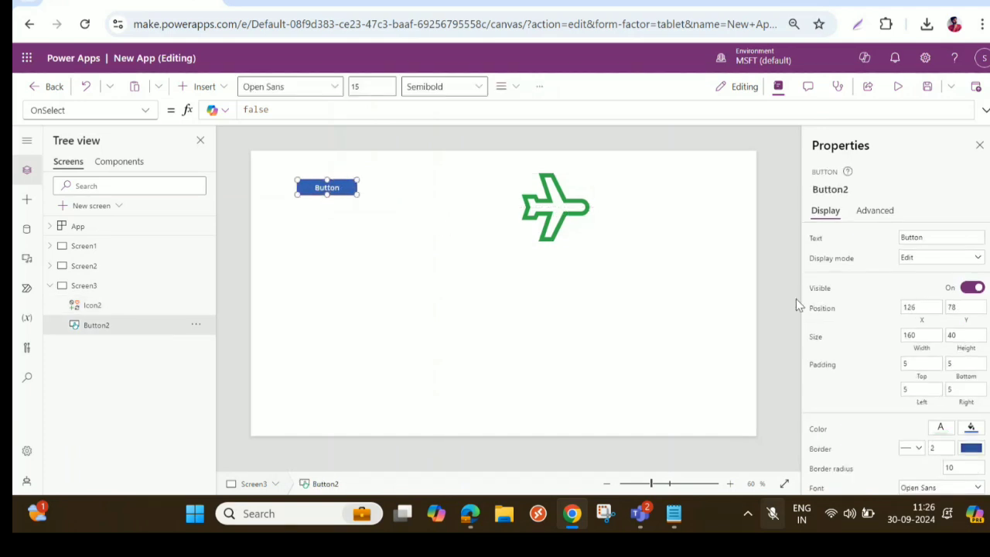
# - Check the button's name and make the airplane icon's X position depend on it with the formula Button2.X+100
pyautogui.click(570, 218)
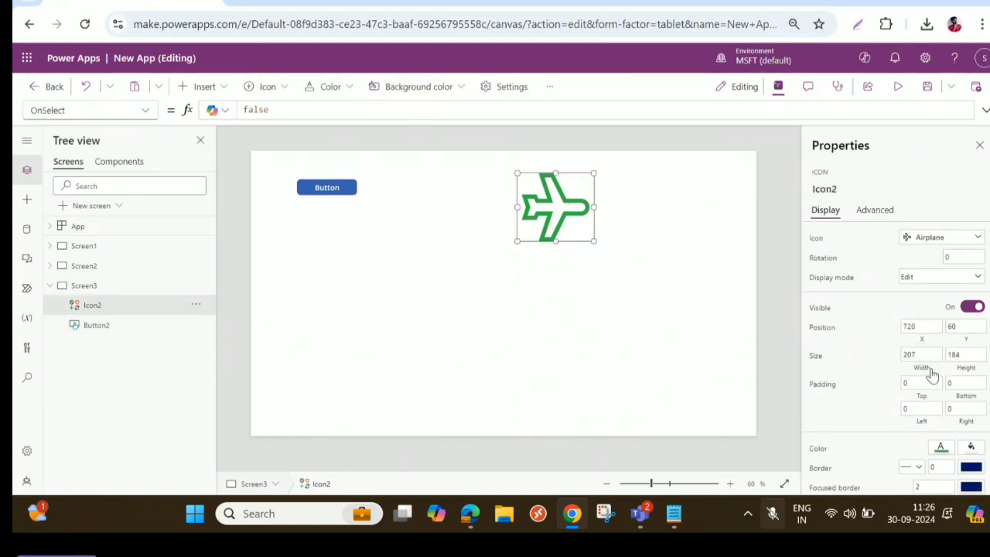
pyautogui.click(325, 190)
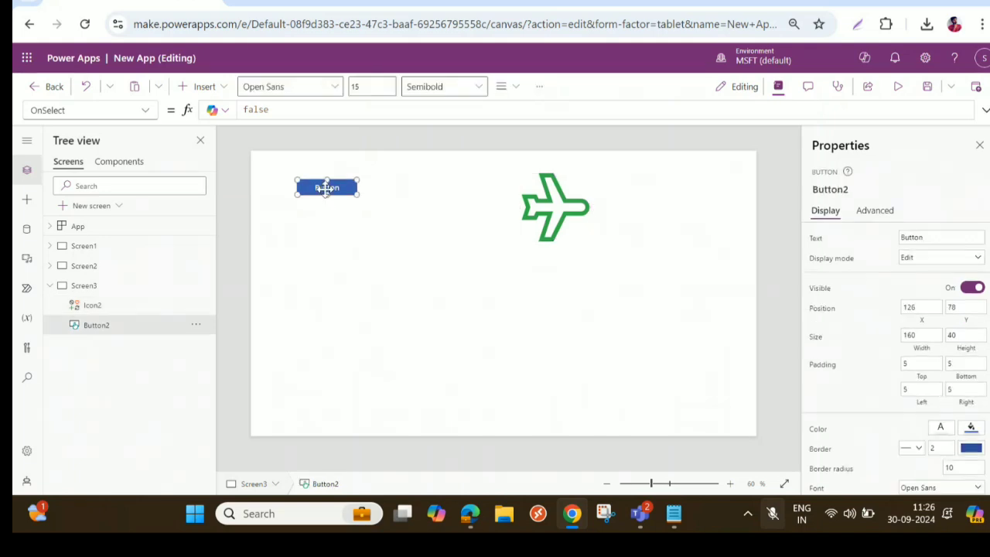
pyautogui.click(858, 189)
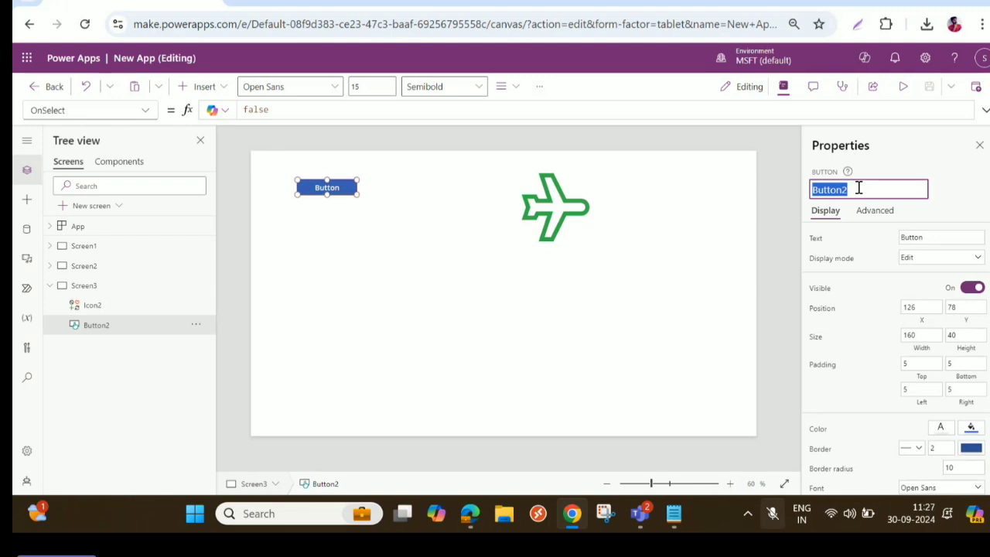
pyautogui.click(556, 214)
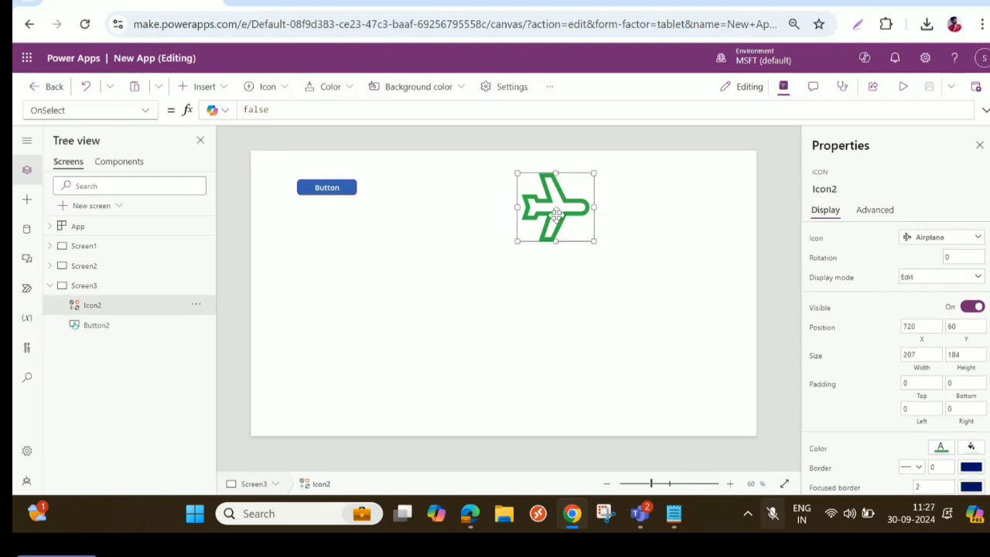
pyautogui.click(921, 339)
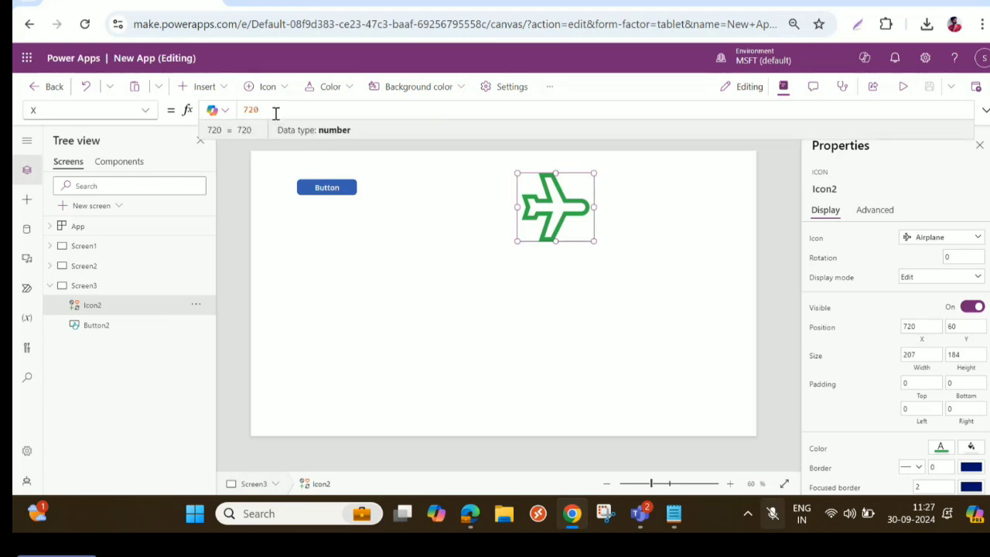
pyautogui.write('Button2')
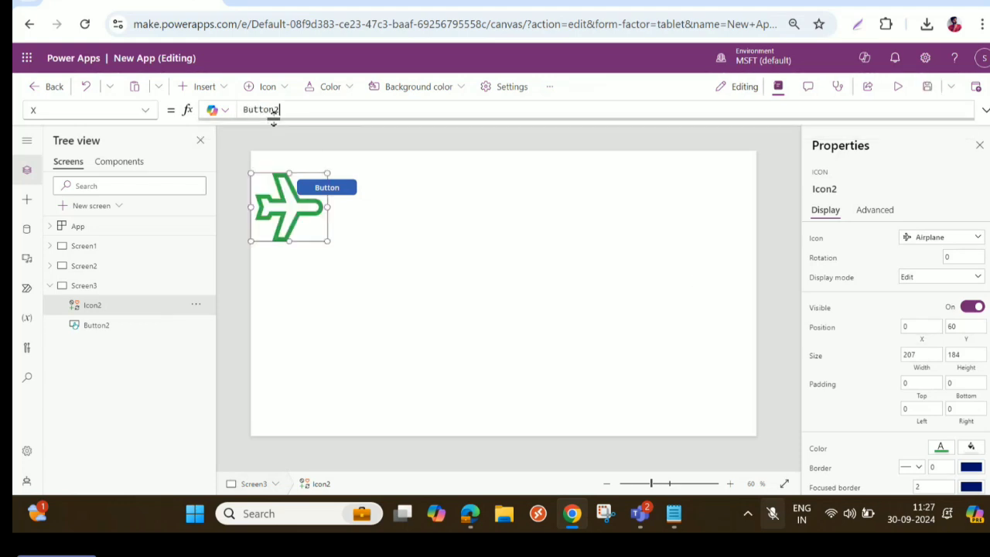
pyautogui.write('.X')
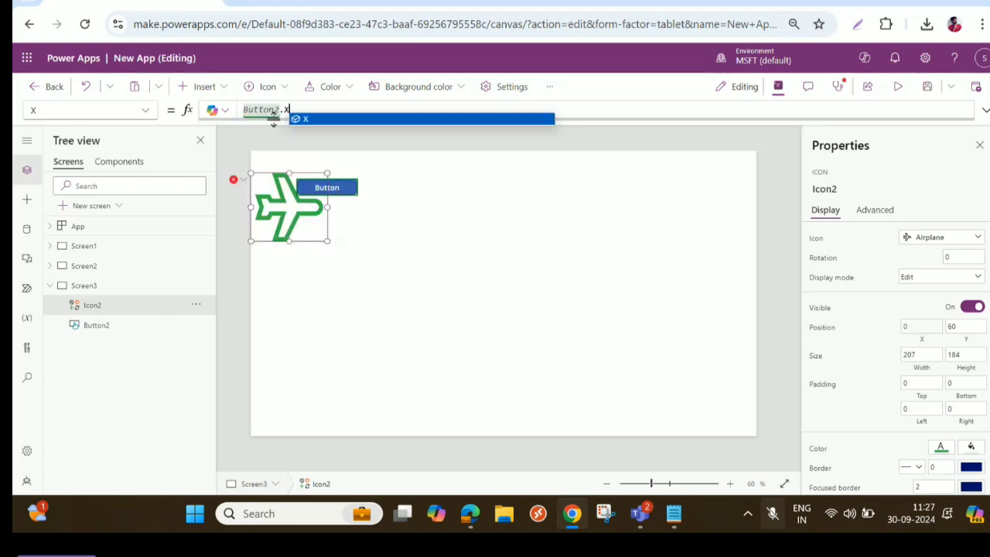
pyautogui.write('+100')
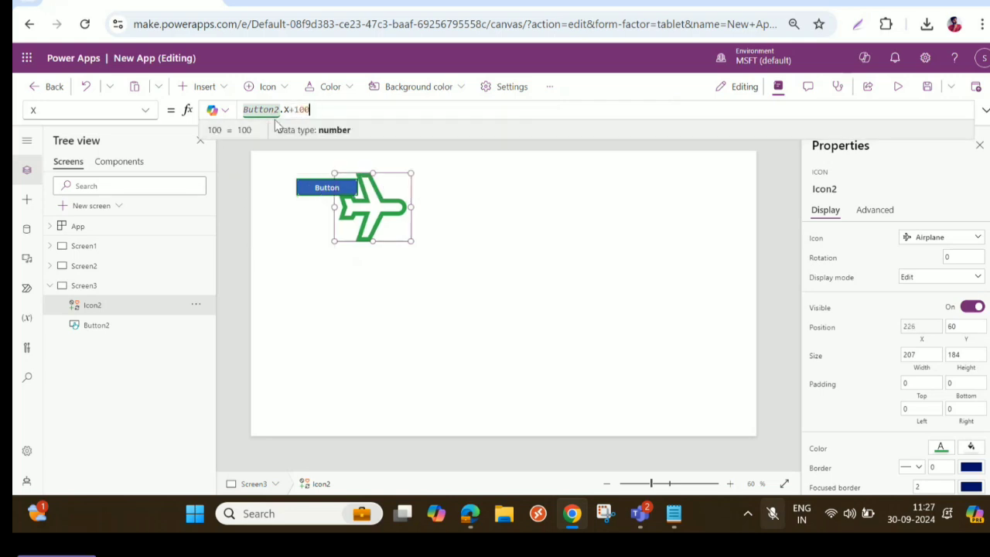
# - Set the offset in the airplane icon's X formula to 300
pyautogui.press('BackSpace')
pyautogui.press('BackSpace')
pyautogui.press('BackSpace')
pyautogui.write('300')
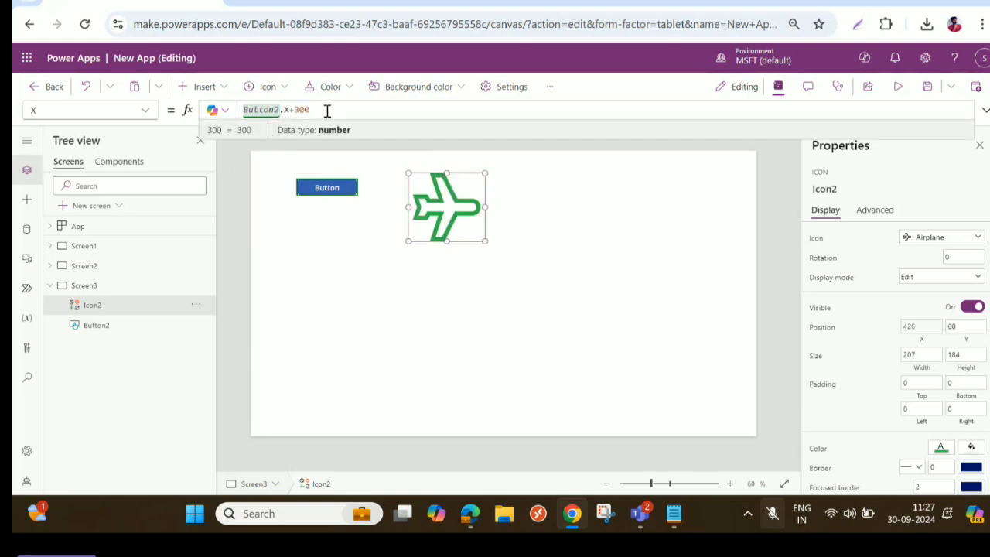
# - Copy the airplane icon's X formula into its Y property and change it to Button2.Y without an offset
pyautogui.hotkey('ctrl', 'a')
pyautogui.hotkey('ctrl', 'c')
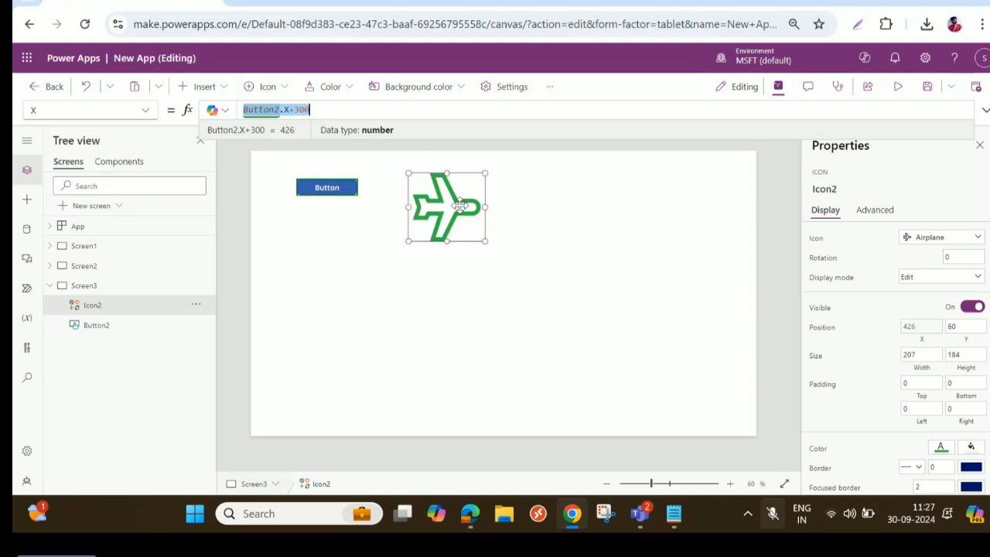
pyautogui.click(963, 329)
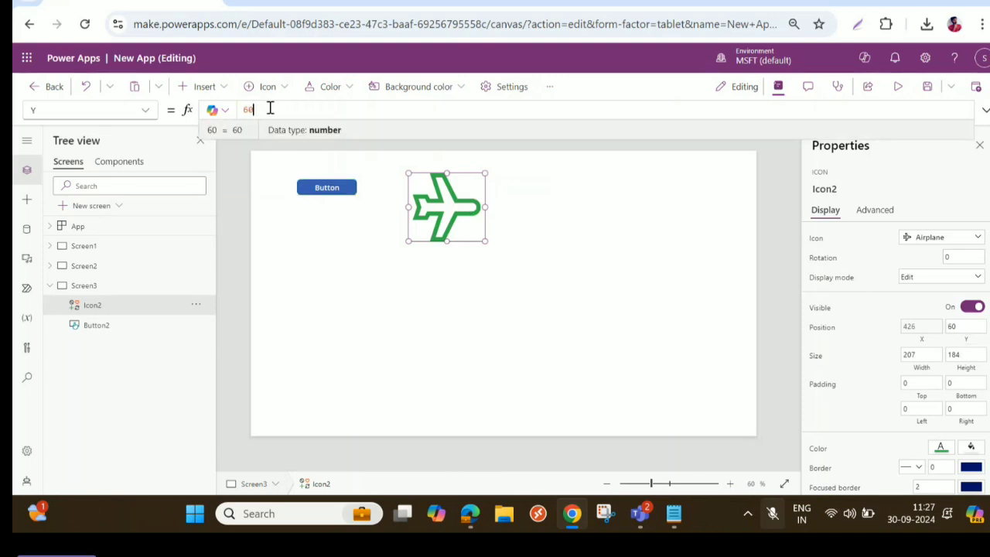
pyautogui.hotkey('ctrl', 'v')
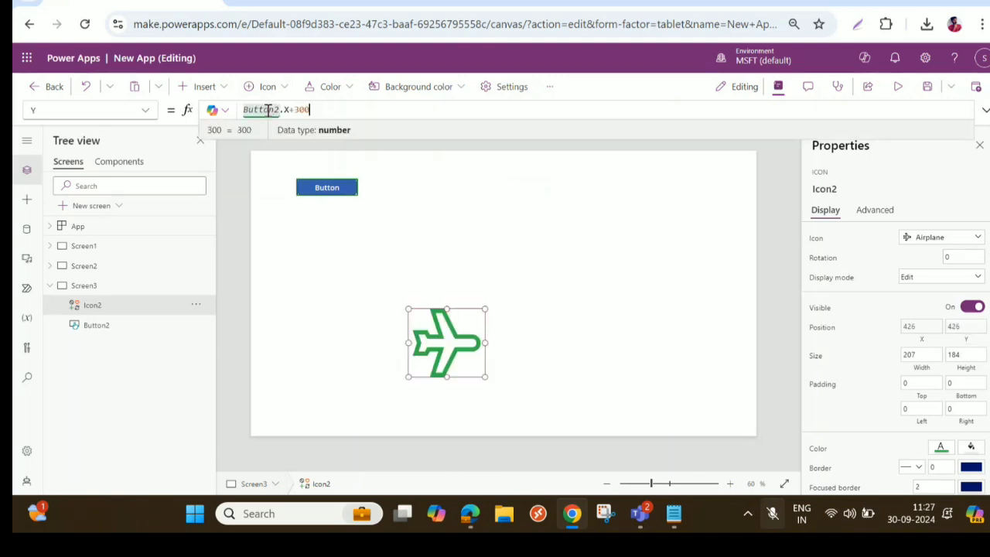
pyautogui.click(291, 109)
pyautogui.press('BackSpace')
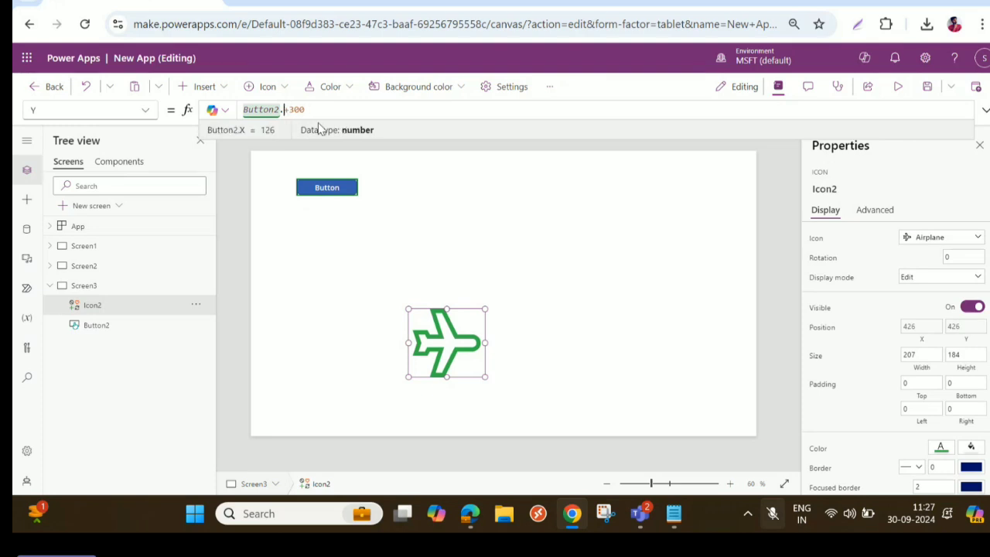
pyautogui.write('Y')
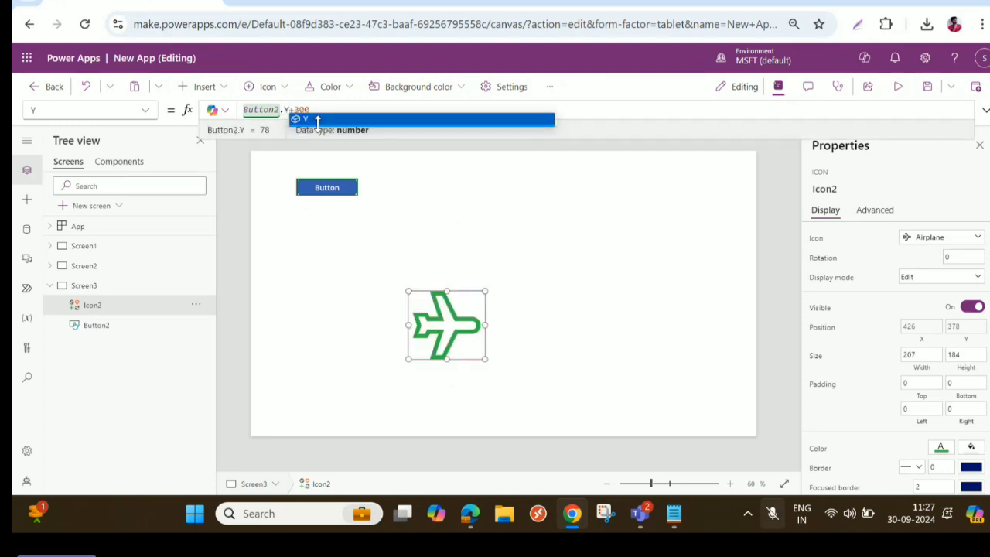
pyautogui.click(324, 107)
pyautogui.press('BackSpace')
pyautogui.press('BackSpace')
pyautogui.press('BackSpace')
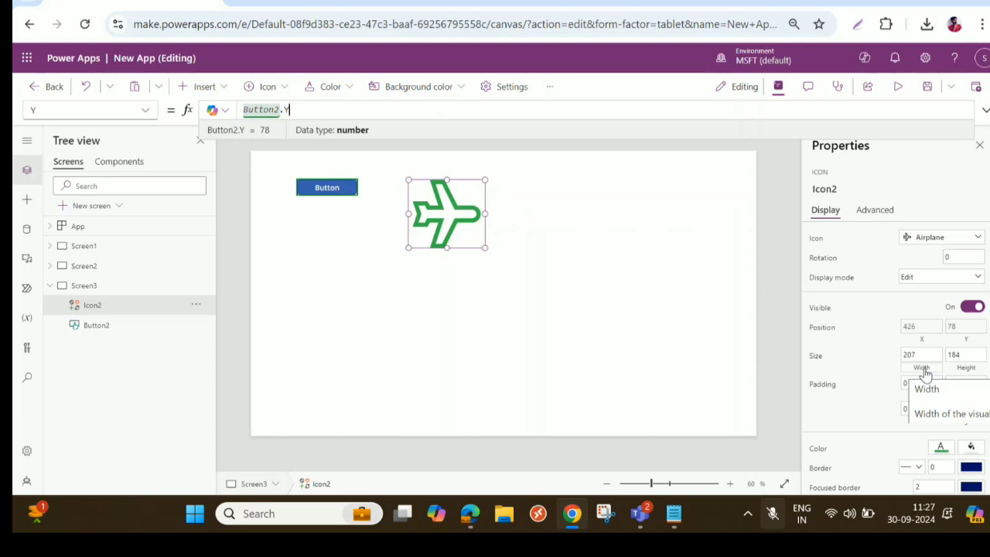
# - Preview the app and try the button beside the airplane icon
pyautogui.click(899, 88)
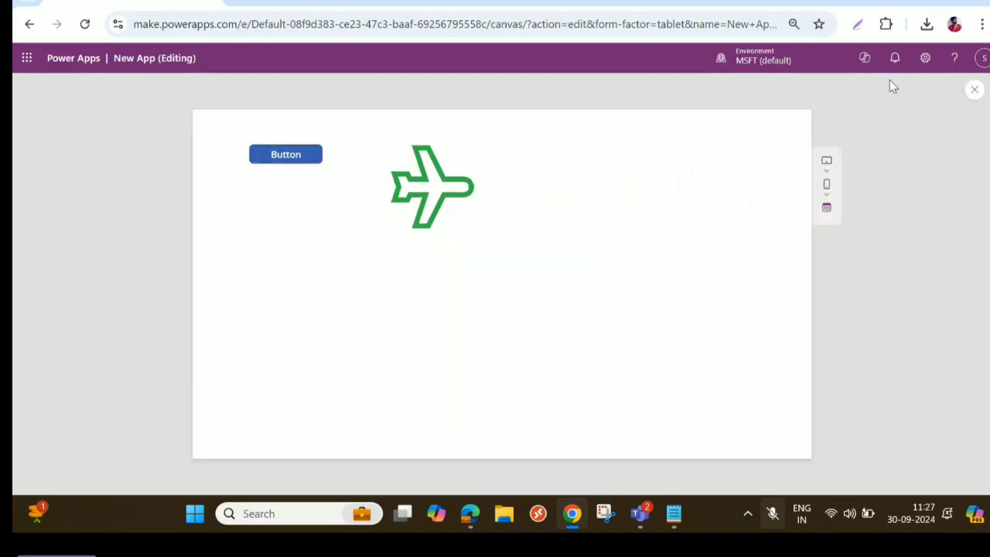
pyautogui.click(268, 162)
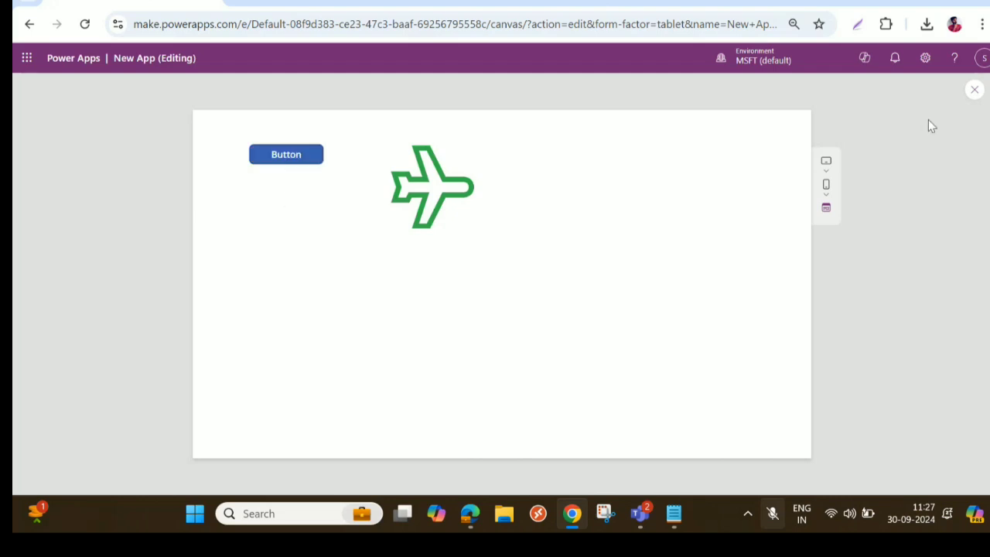
# - Exit the preview and move the button to about X 183, Y 264 to test the airplane icon's linked position
pyautogui.click(975, 89)
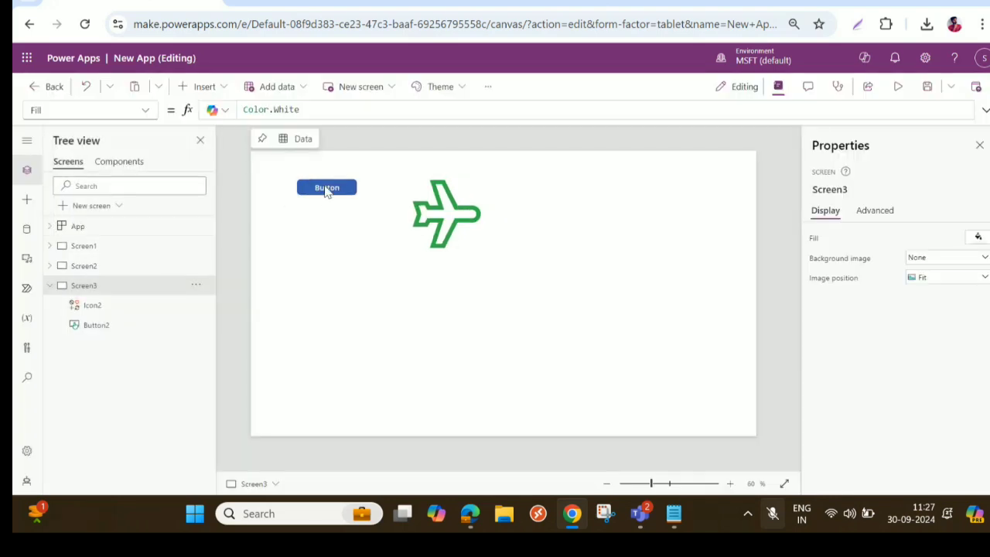
pyautogui.moveTo(327, 192); pyautogui.dragTo(332, 224)
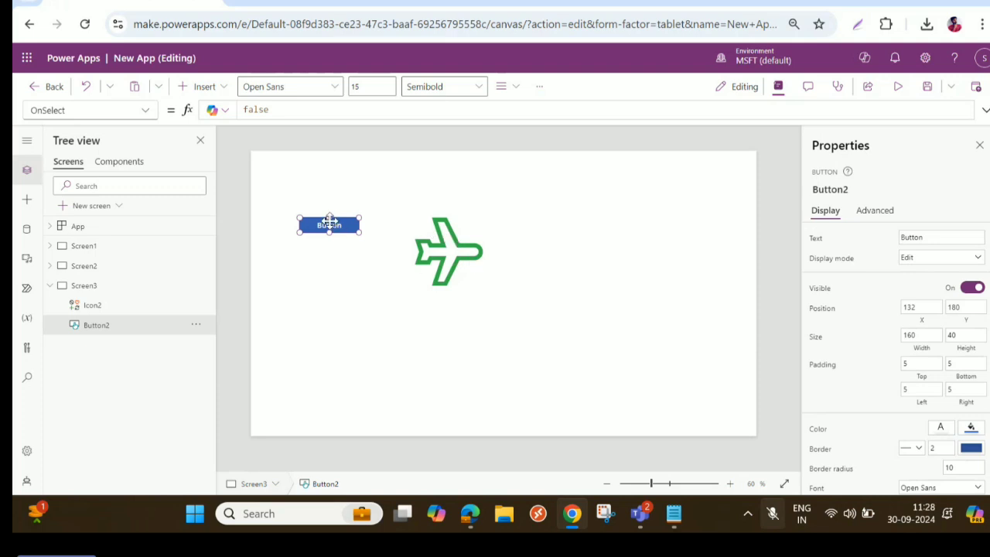
pyautogui.moveTo(329, 222); pyautogui.dragTo(346, 255)
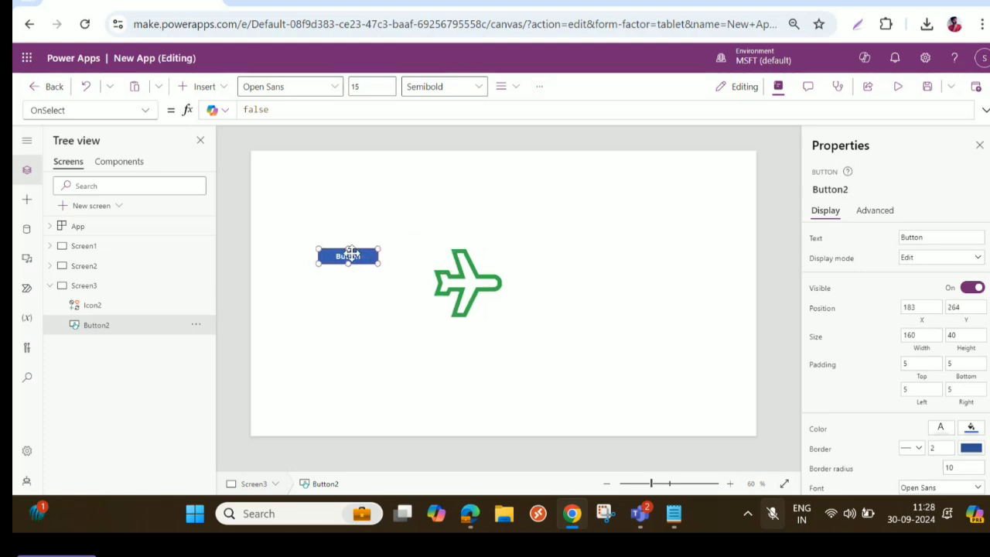
# - Delete the button and the airplane icon from Screen3
pyautogui.press('Delete')
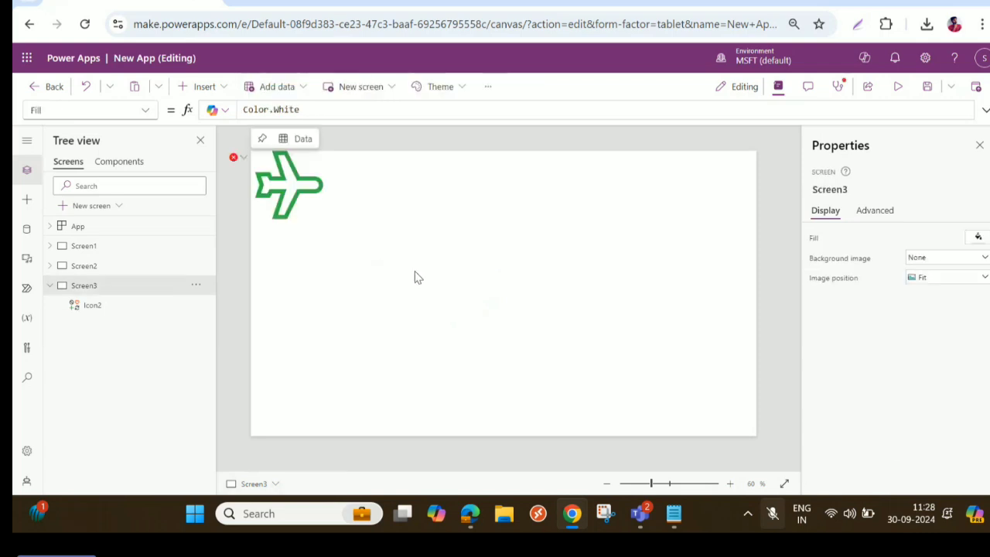
pyautogui.click(308, 190)
pyautogui.press('Delete')
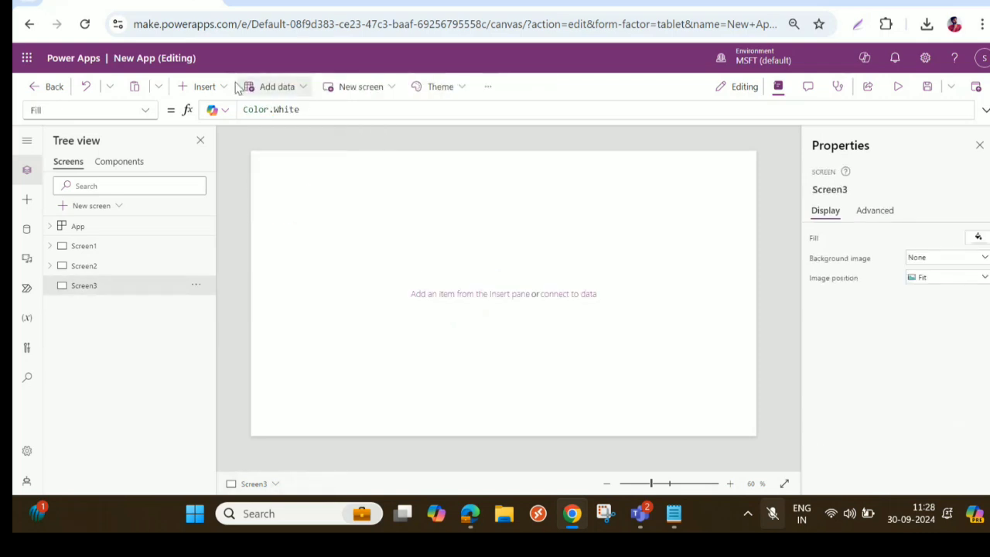
# - Insert a text label on Screen3 and place it at about X 117, Y 102
pyautogui.click(90, 285)
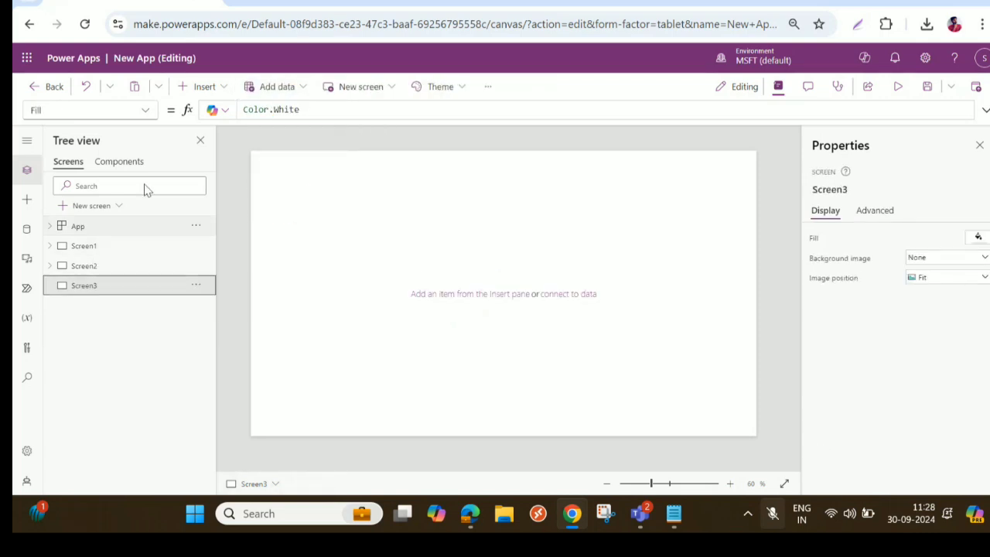
pyautogui.click(184, 90)
pyautogui.click(227, 161)
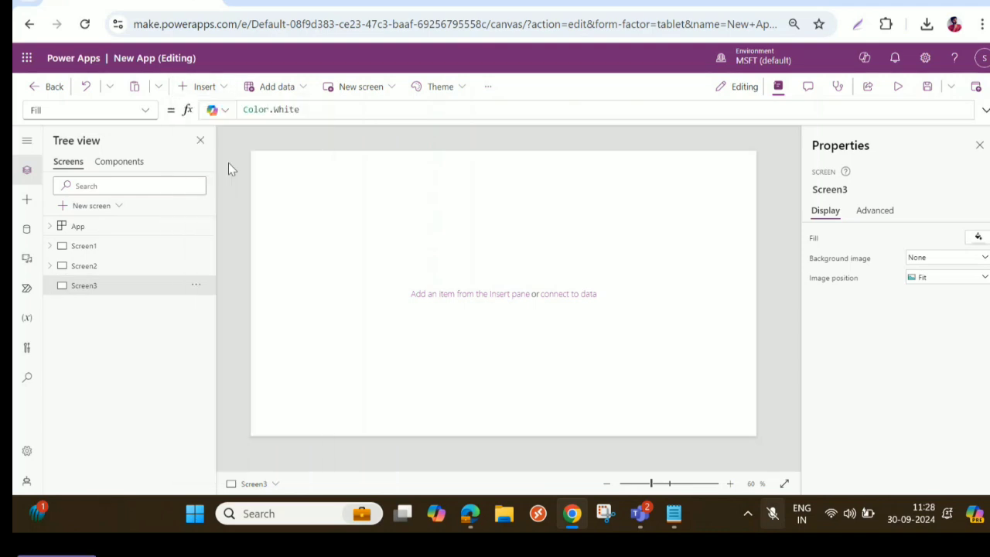
pyautogui.moveTo(294, 171); pyautogui.dragTo(324, 195)
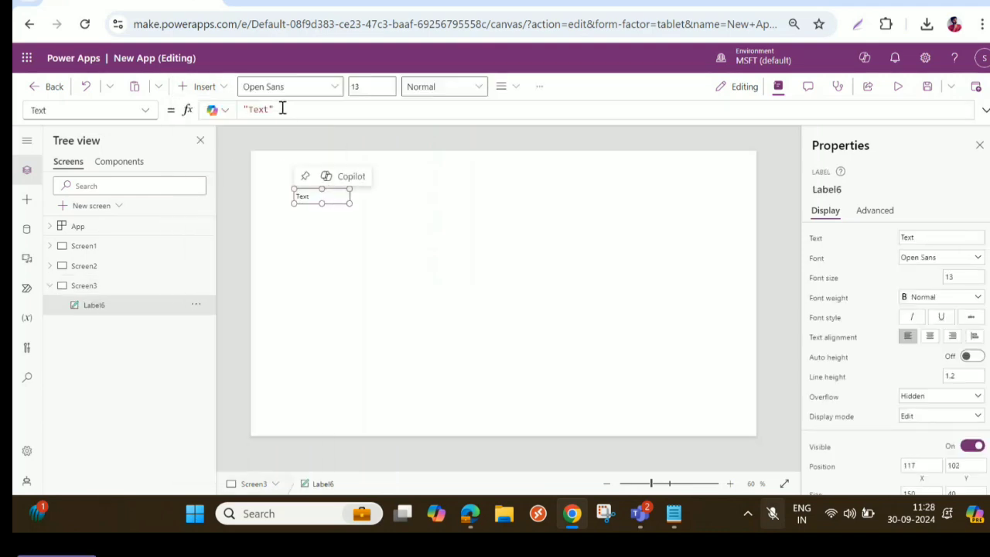
# - Set the label's text to "Test label1" and enlarge the label to about 240 by 56
pyautogui.click(249, 110)
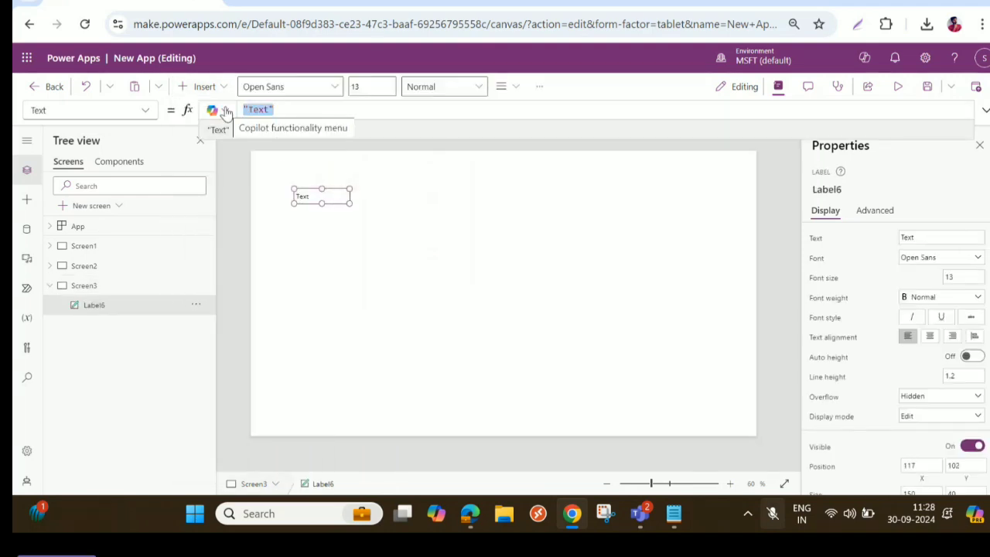
pyautogui.write('Test')
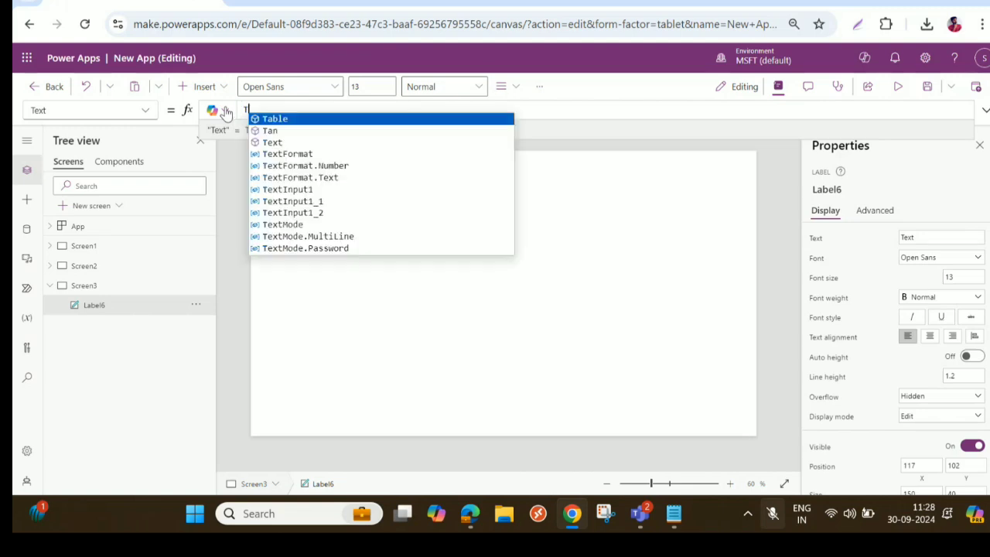
pyautogui.press('BackSpace')
pyautogui.press('BackSpace')
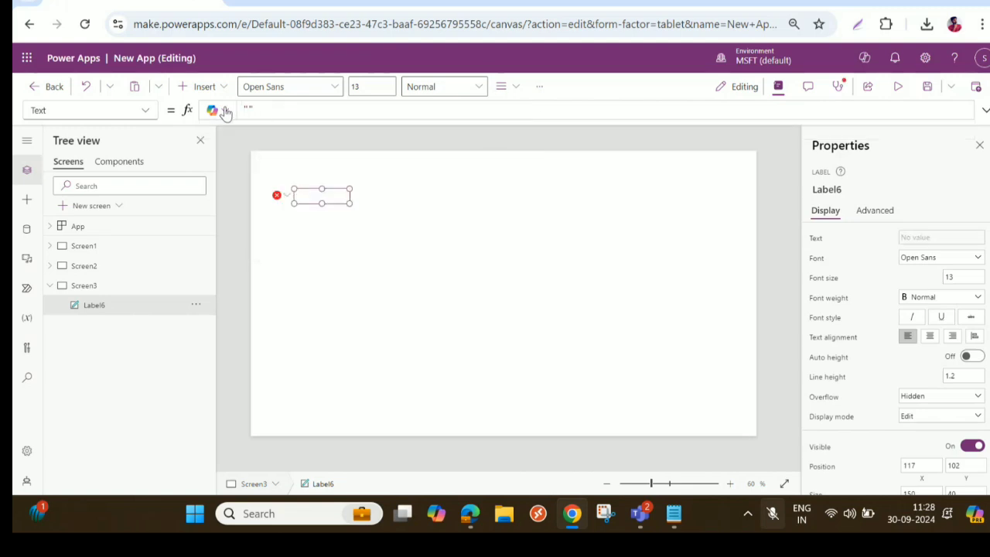
pyautogui.write('t label1')
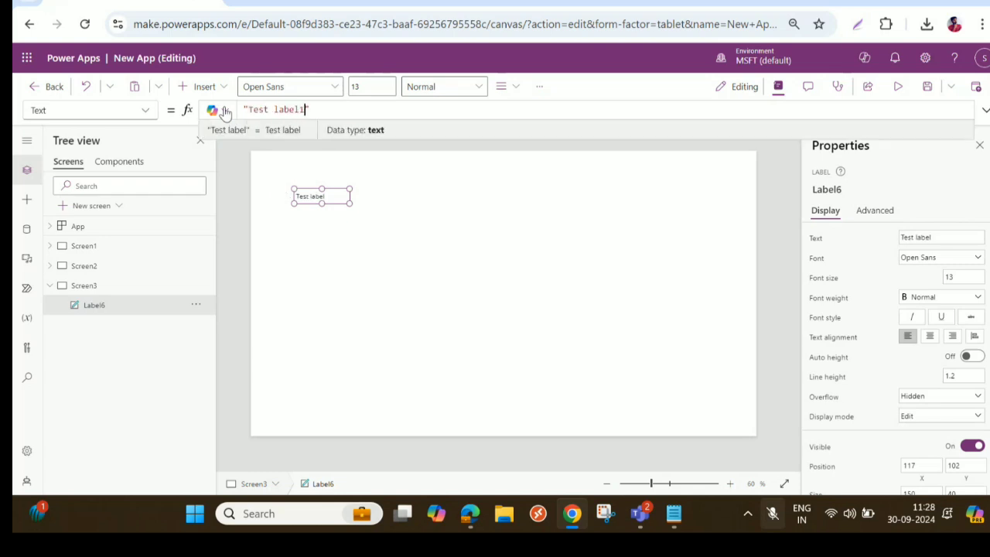
pyautogui.click(350, 205)
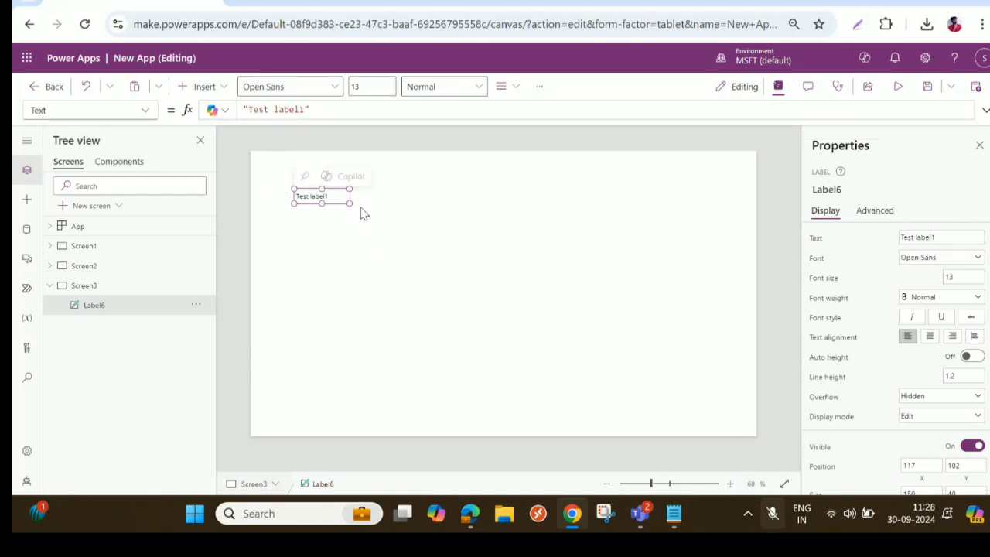
pyautogui.moveTo(364, 214); pyautogui.dragTo(382, 212)
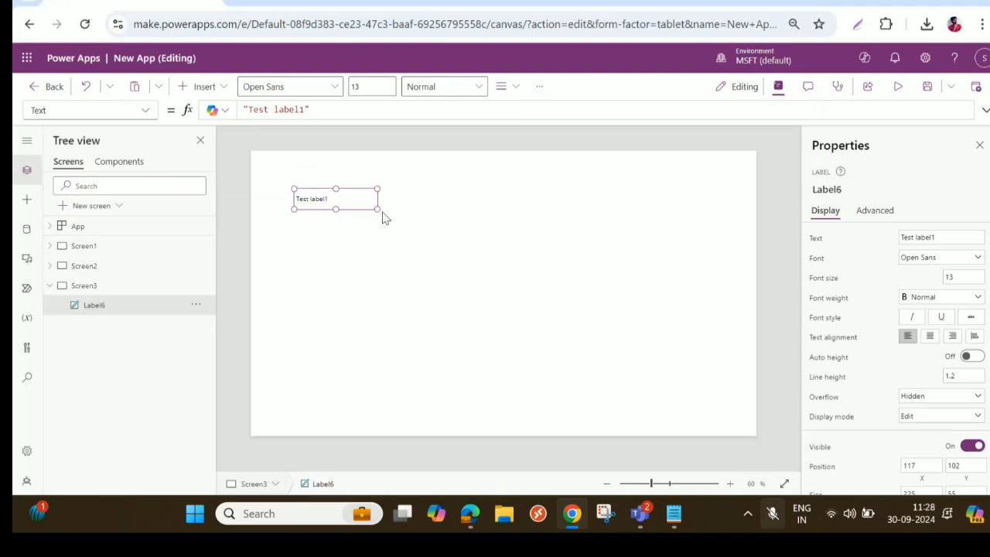
# - Format the label with the Arial font, size 20 and Semibold weight
pyautogui.click(948, 263)
pyautogui.click(937, 267)
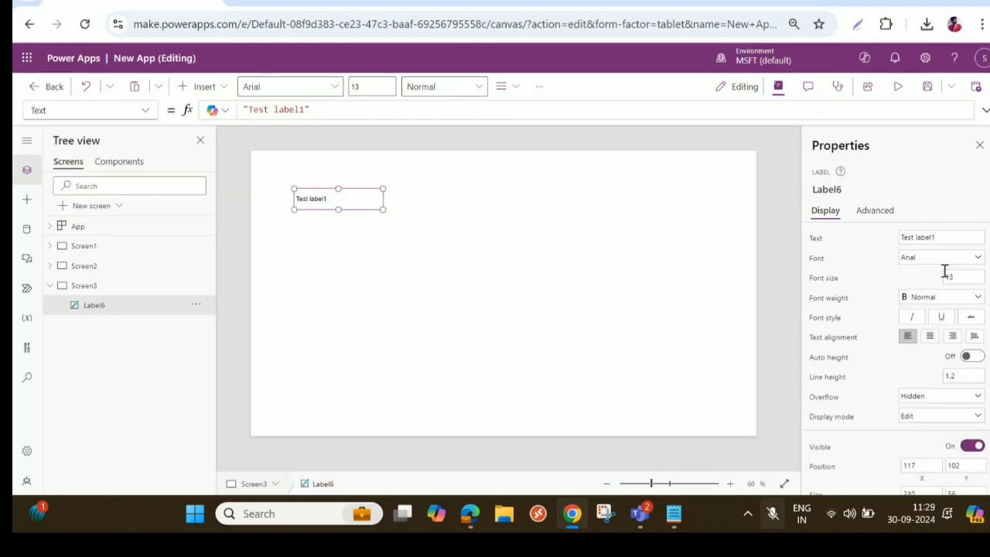
pyautogui.click(945, 276)
pyautogui.write('20')
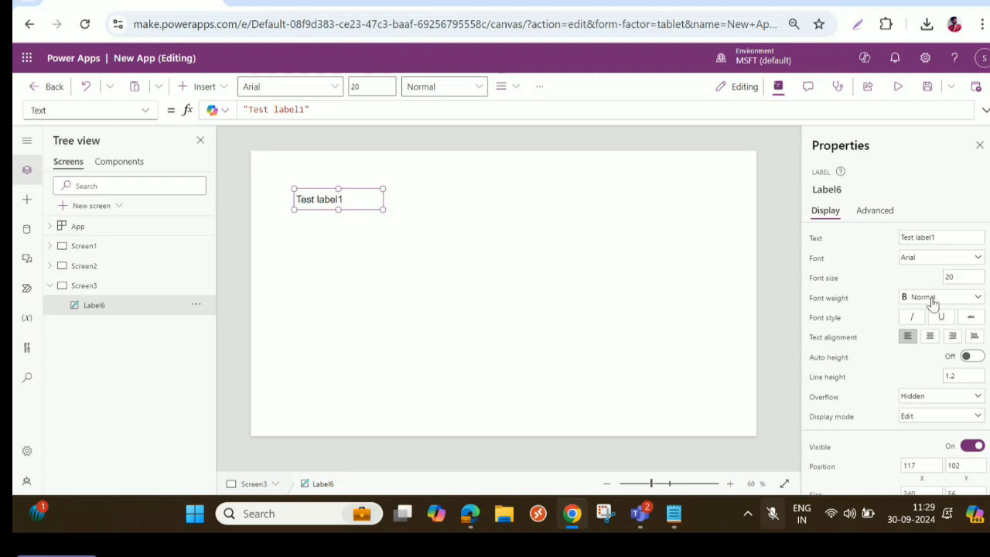
pyautogui.click(932, 303)
pyautogui.click(926, 324)
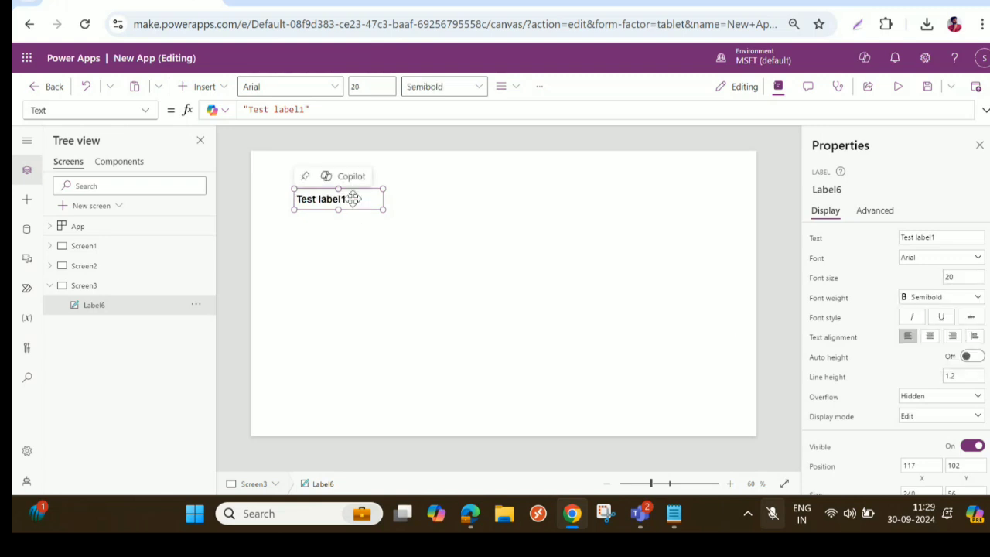
# - Copy the label's Font formula, Font.Arial, and move the label to about X 837, Y 114
pyautogui.moveTo(354, 199); pyautogui.dragTo(376, 194)
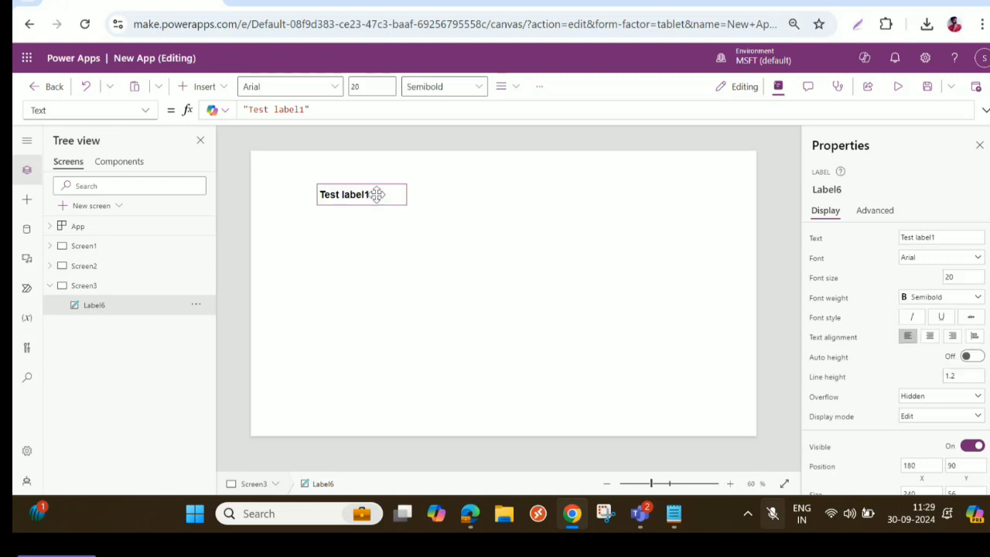
pyautogui.click(816, 260)
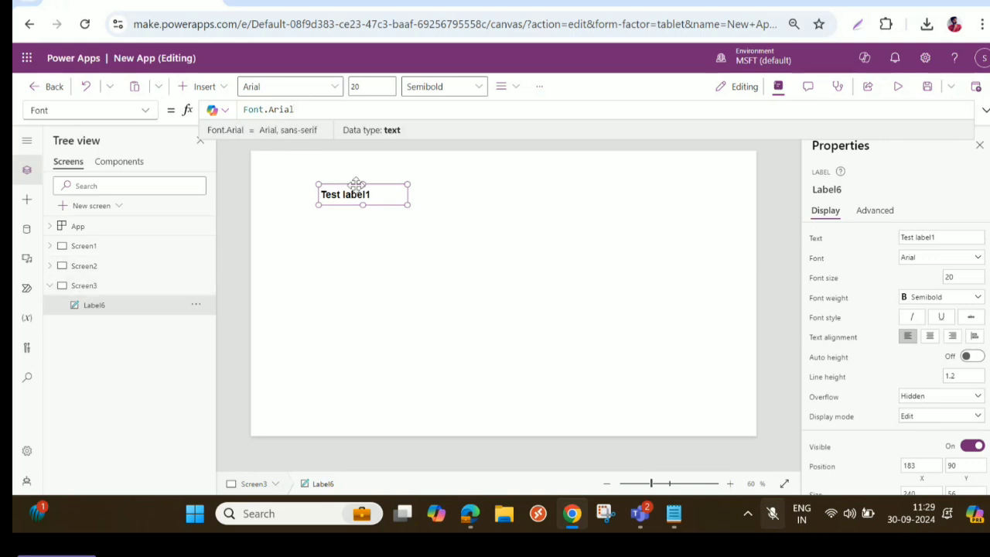
pyautogui.moveTo(302, 109); pyautogui.dragTo(239, 109)
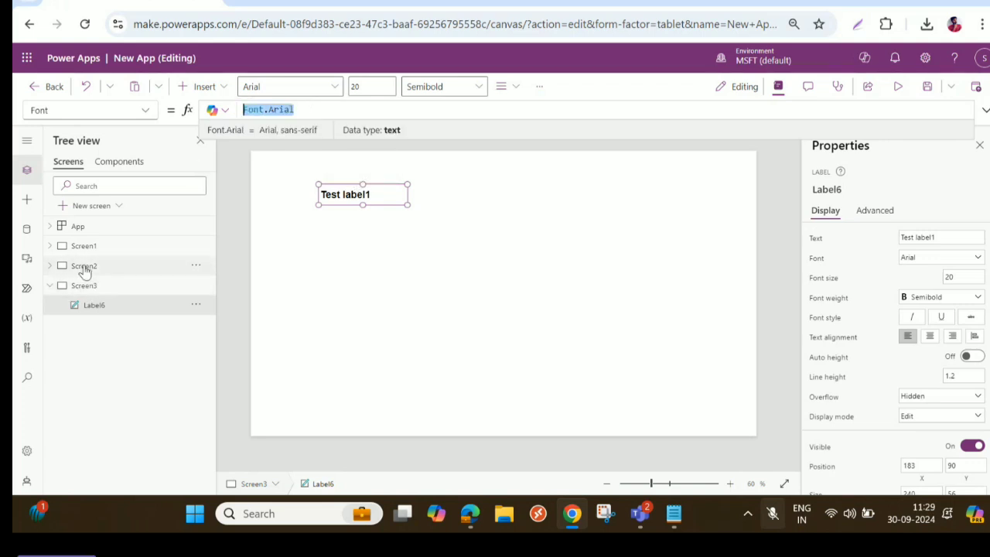
pyautogui.moveTo(370, 188); pyautogui.dragTo(612, 201)
# - Insert a button on Screen3 and set its OnSelect formula to Set(fontvariable,Font.Arial)
pyautogui.click(200, 86)
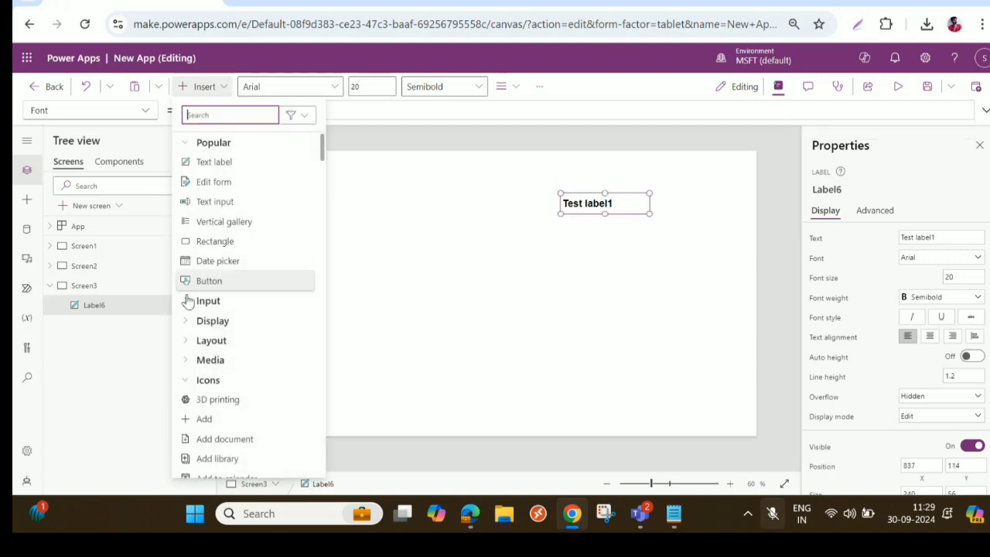
pyautogui.press('Escape')
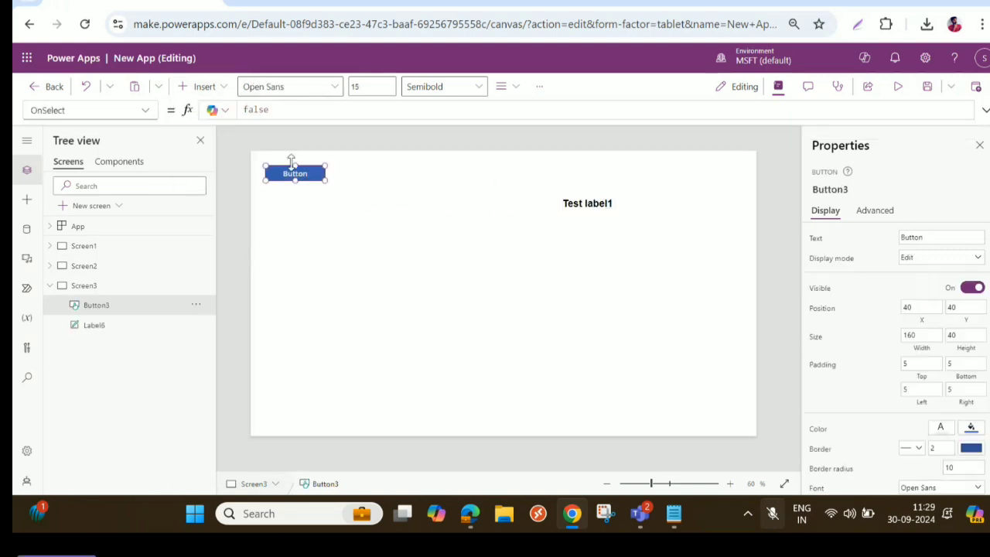
pyautogui.moveTo(281, 109); pyautogui.dragTo(201, 113)
pyautogui.write('Se')
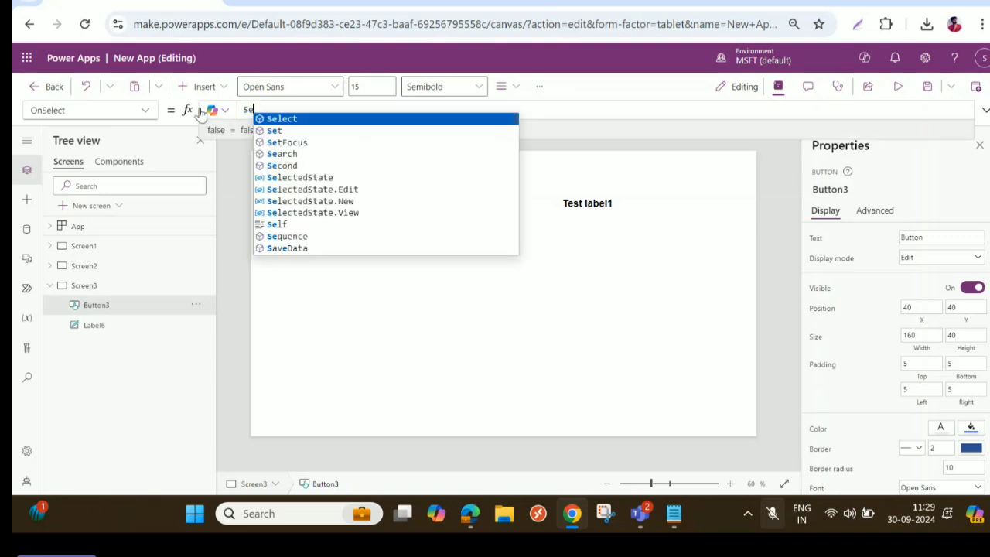
pyautogui.write('t(')
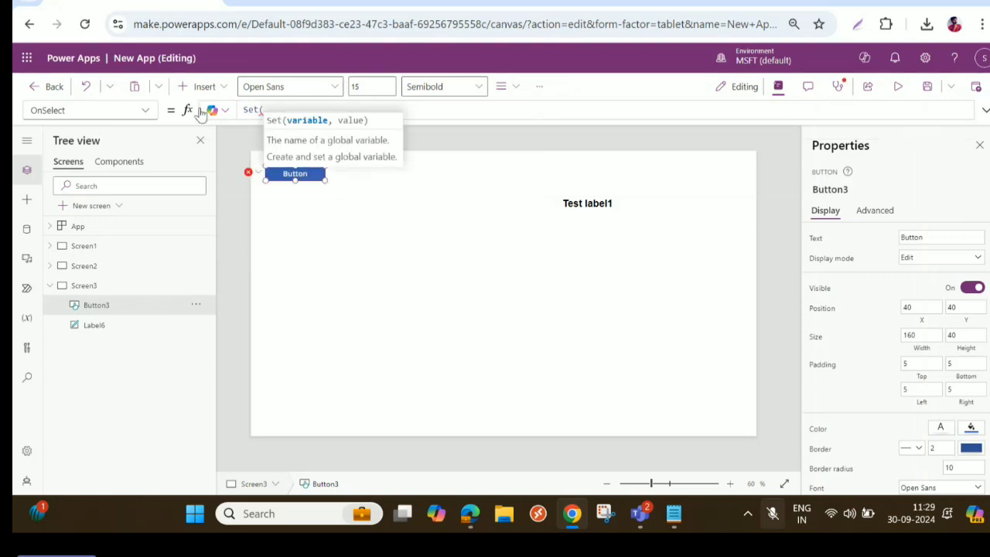
pyautogui.write('font')
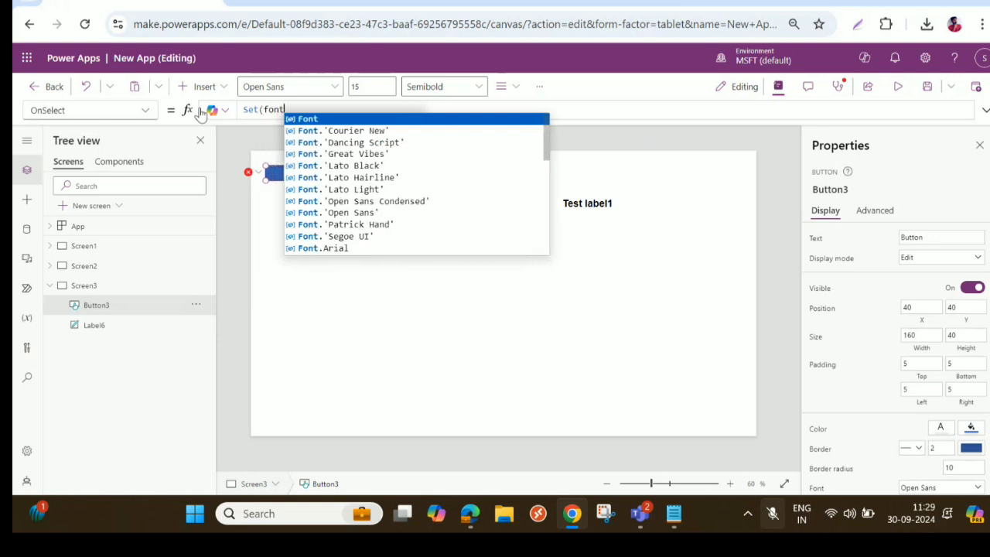
pyautogui.write('variab')
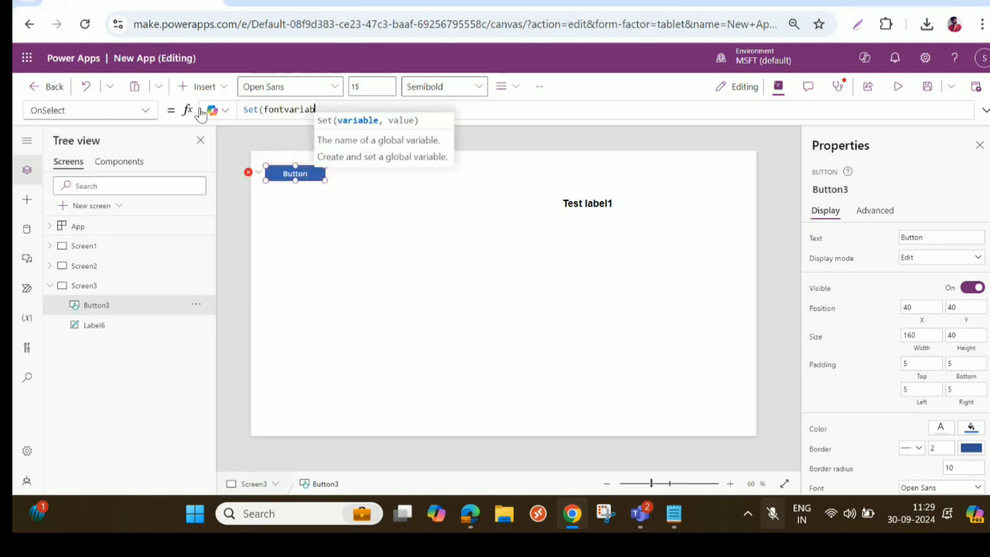
pyautogui.write('le,')
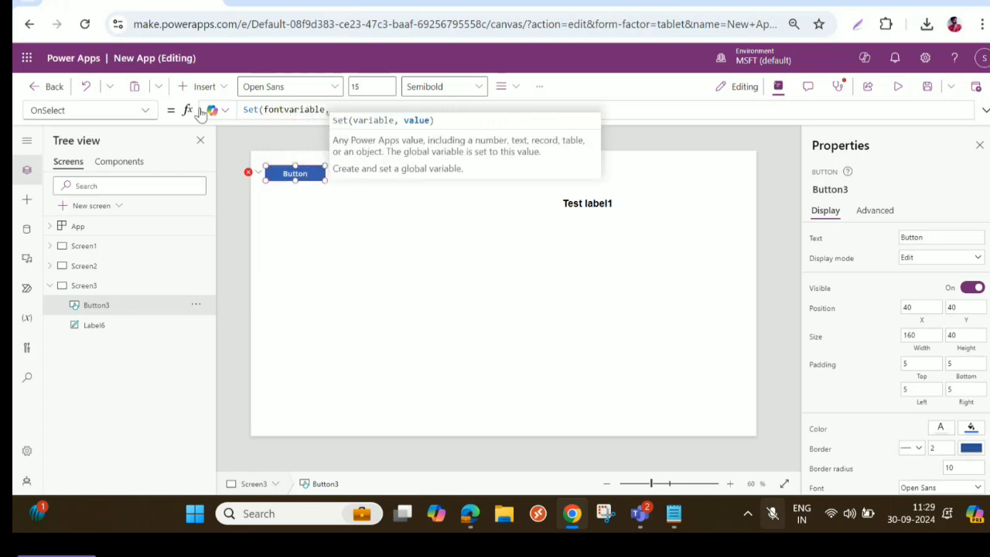
pyautogui.write('Font.Arial)')
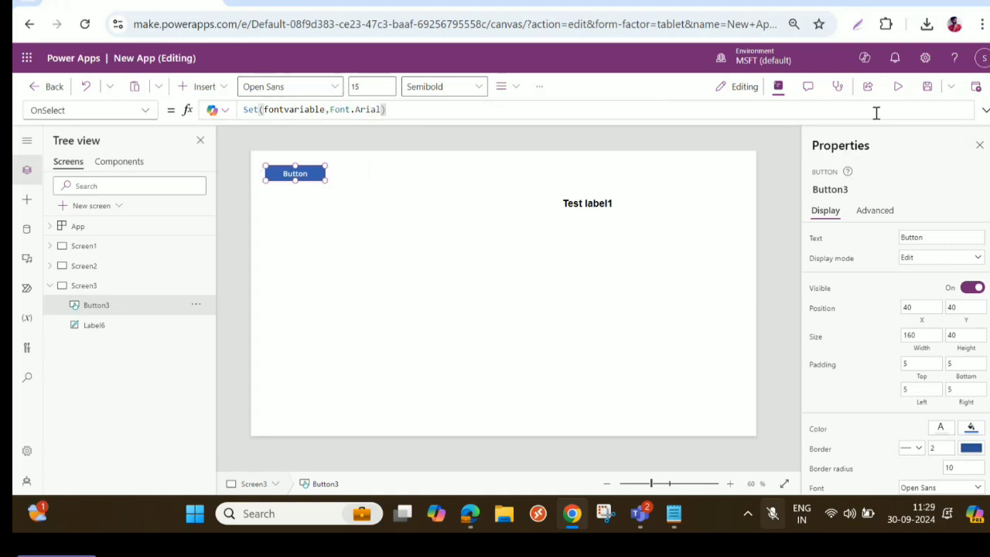
# - Format the button's OnSelect formula across several lines and rename the variable in it to varfont
pyautogui.click(986, 110)
pyautogui.click(232, 296)
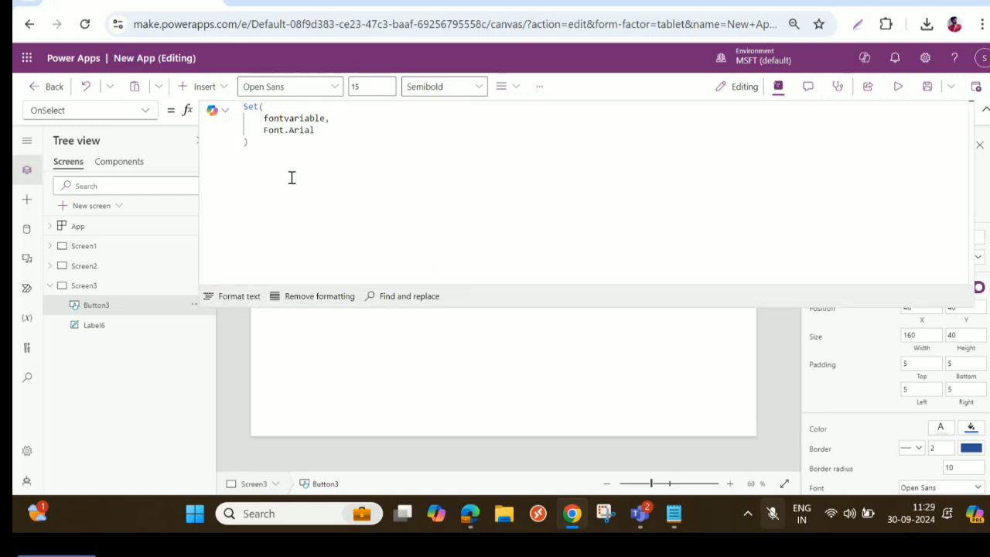
pyautogui.moveTo(263, 132); pyautogui.dragTo(328, 117)
pyautogui.click(262, 117)
pyautogui.write('var')
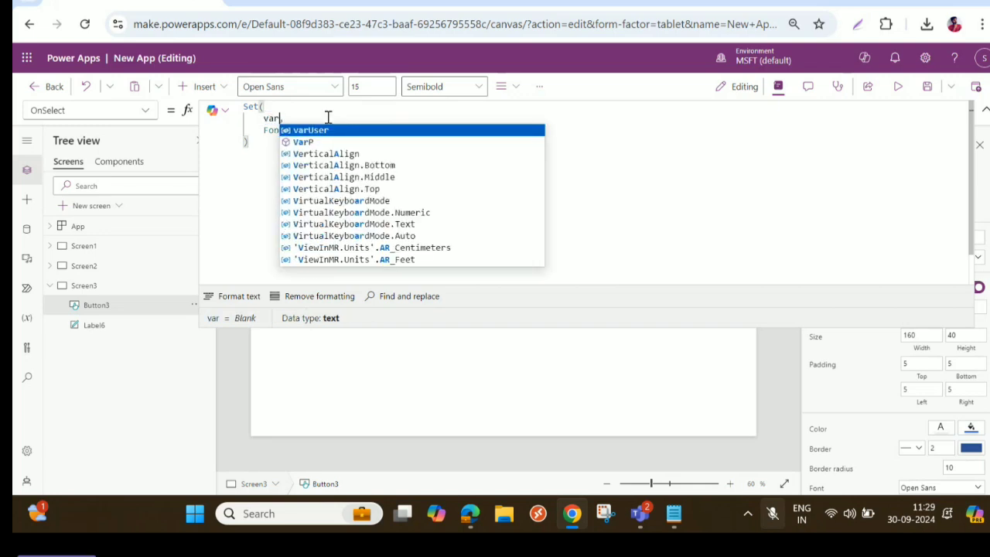
pyautogui.write('Varia,')
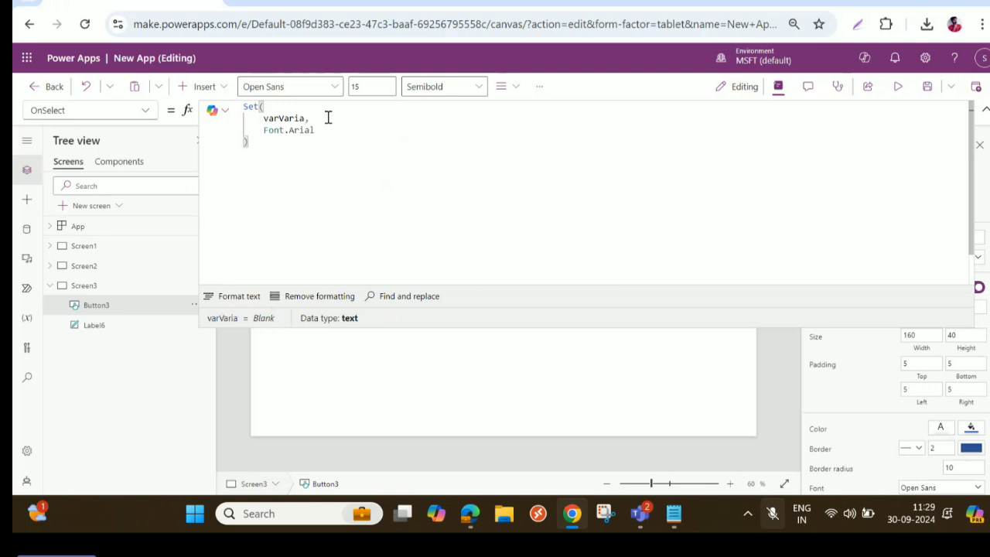
pyautogui.press('BackSpace')
pyautogui.press('BackSpace')
pyautogui.press('BackSpace')
pyautogui.press('BackSpace')
pyautogui.press('BackSpace')
pyautogui.press('BackSpace')
pyautogui.write('font,')
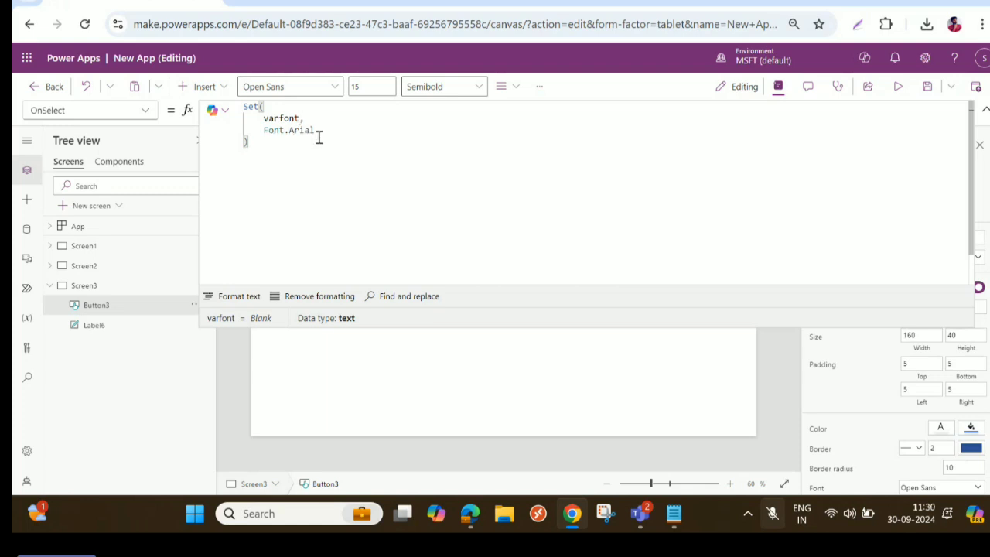
pyautogui.click(229, 300)
pyautogui.click(983, 113)
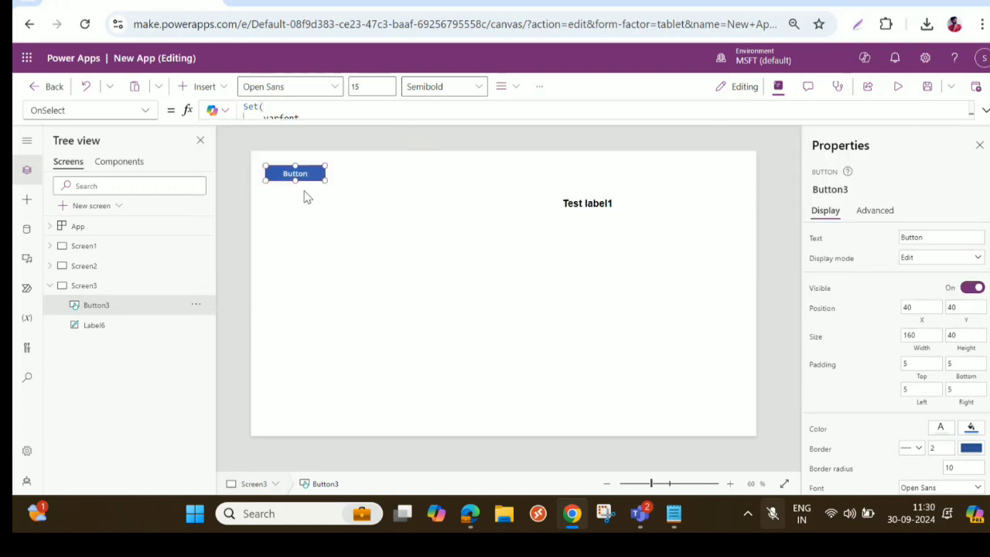
# - Copy the variable name varfont from the button's OnSelect formula
pyautogui.click(984, 110)
pyautogui.moveTo(261, 118); pyautogui.dragTo(298, 117)
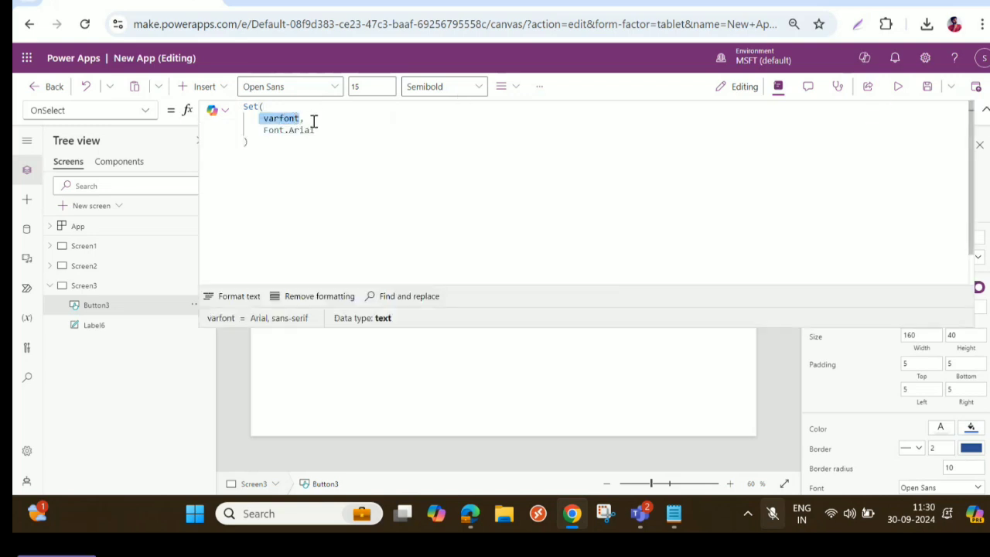
pyautogui.click(984, 110)
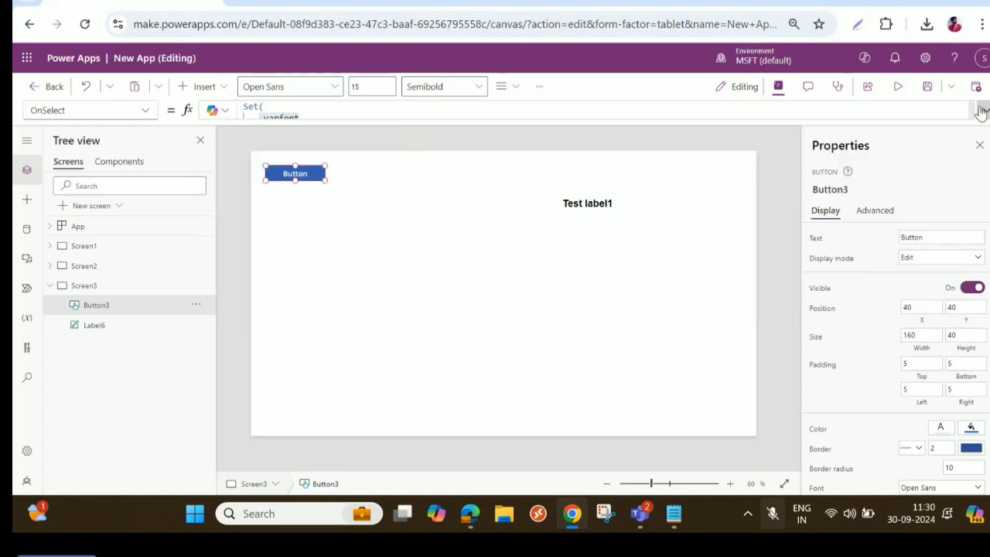
# - Set the Test label1 label's Font formula to varfont and move the label to about X 612, Y 60
pyautogui.click(579, 207)
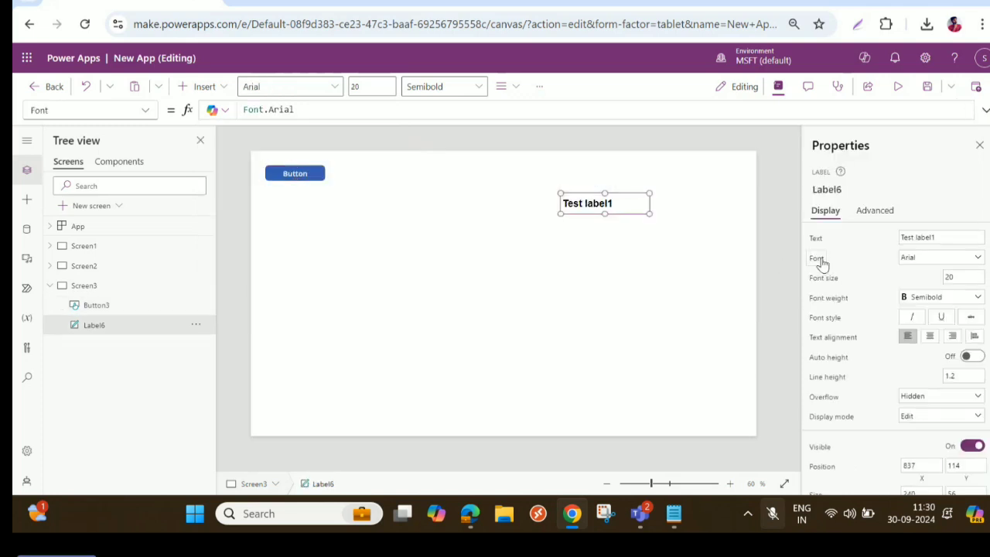
pyautogui.moveTo(303, 110); pyautogui.dragTo(214, 108)
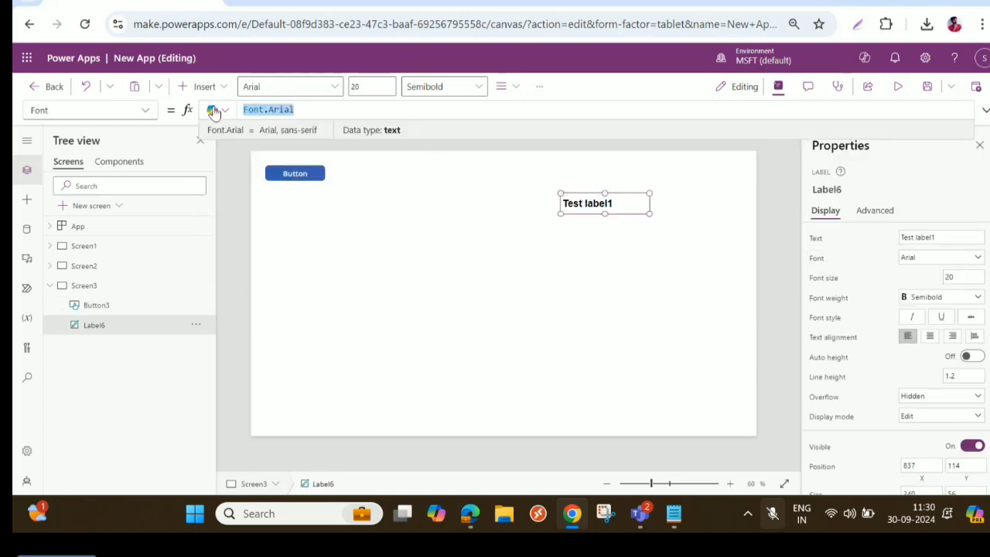
pyautogui.write('varfont')
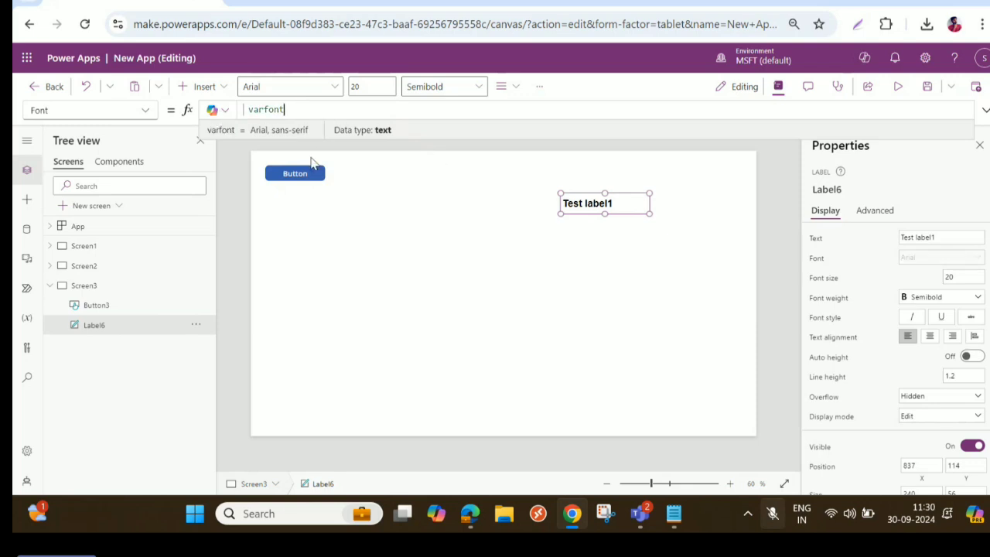
pyautogui.click(584, 204)
pyautogui.moveTo(584, 204); pyautogui.dragTo(504, 185)
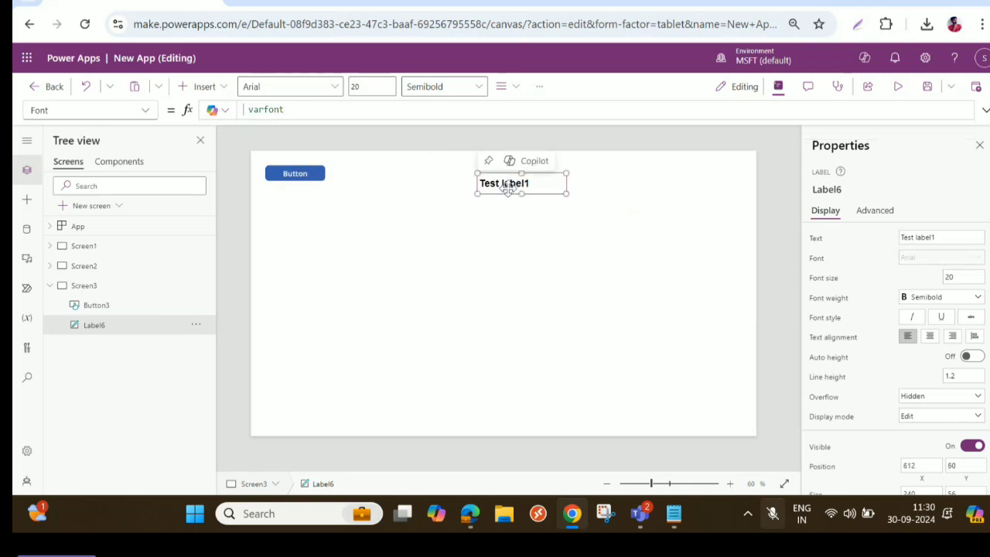
# - Duplicate the label twice and place the copies below it at about X 612, Y 116 and X 612, Y 183
pyautogui.hotkey('ctrl', 'c')
pyautogui.hotkey('ctrl', 'v')
pyautogui.moveTo(503, 184); pyautogui.dragTo(506, 228)
pyautogui.hotkey('ctrl', 'v')
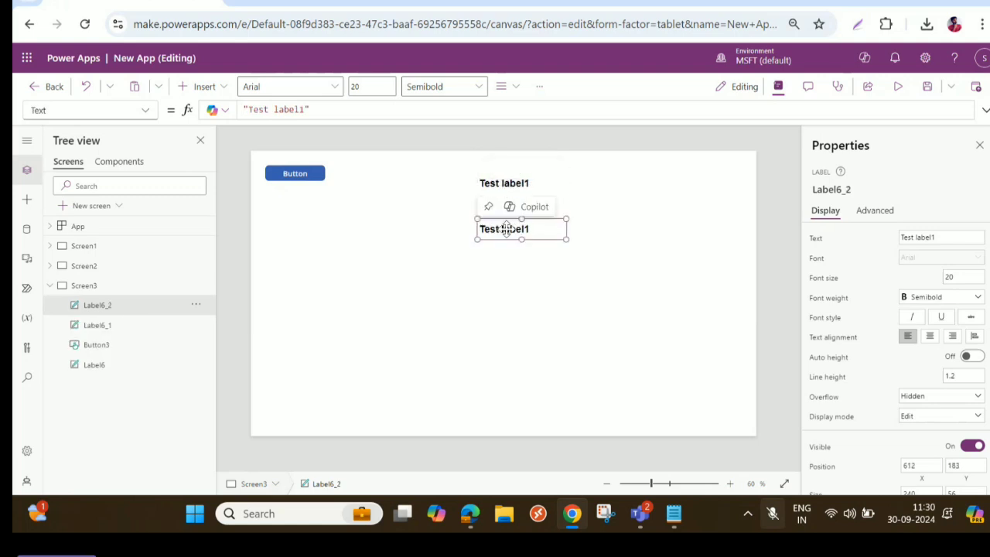
# - Change the middle label's Text formula to "Test label2"
pyautogui.click(555, 205)
pyautogui.click(515, 205)
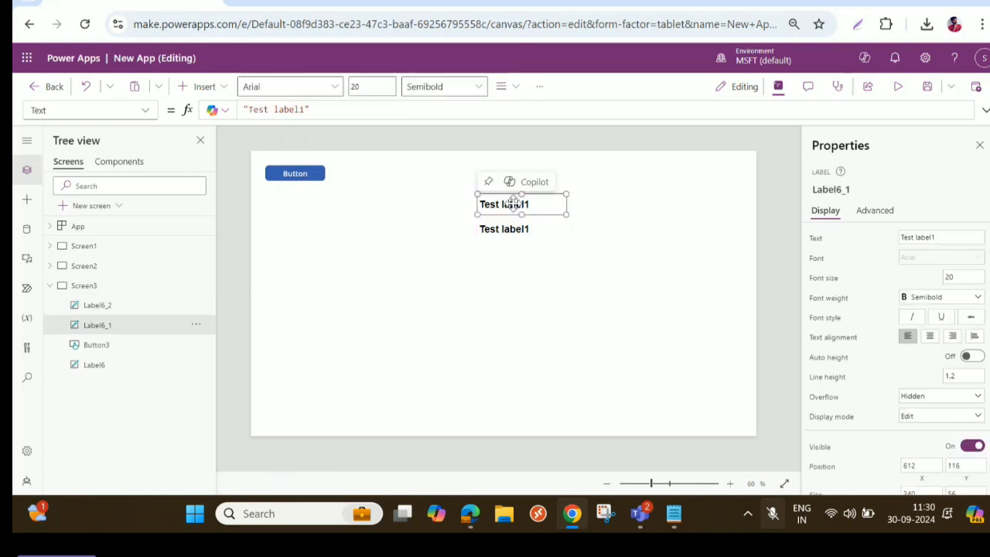
pyautogui.click(306, 109)
pyautogui.press('BackSpace')
pyautogui.write('2')
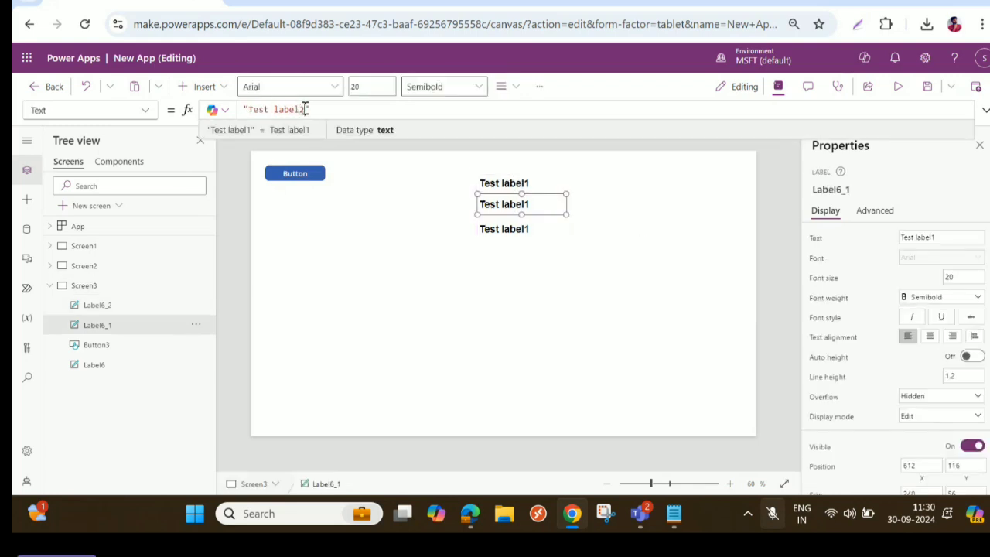
# - Change the lowest label's Text formula to "Test labe3"
pyautogui.click(495, 229)
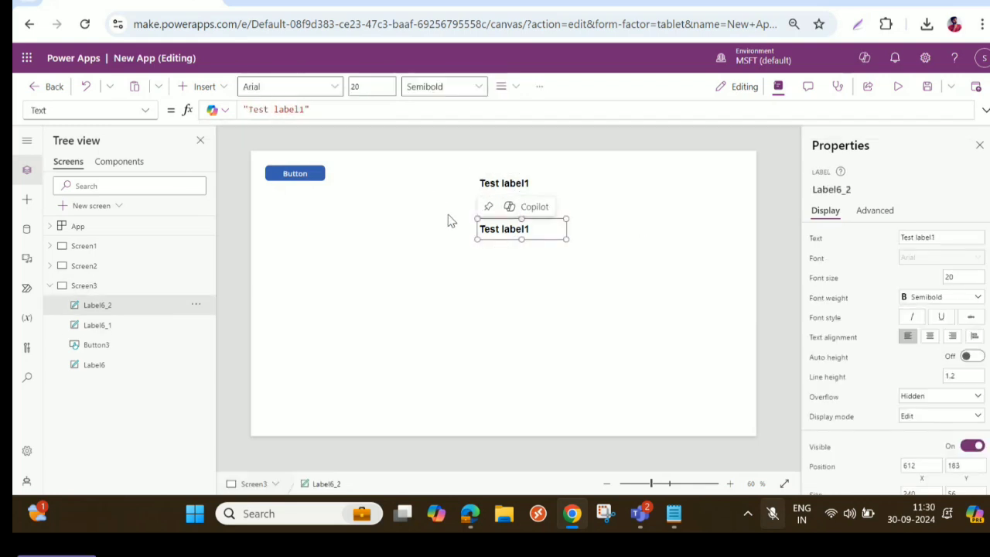
pyautogui.click(302, 109)
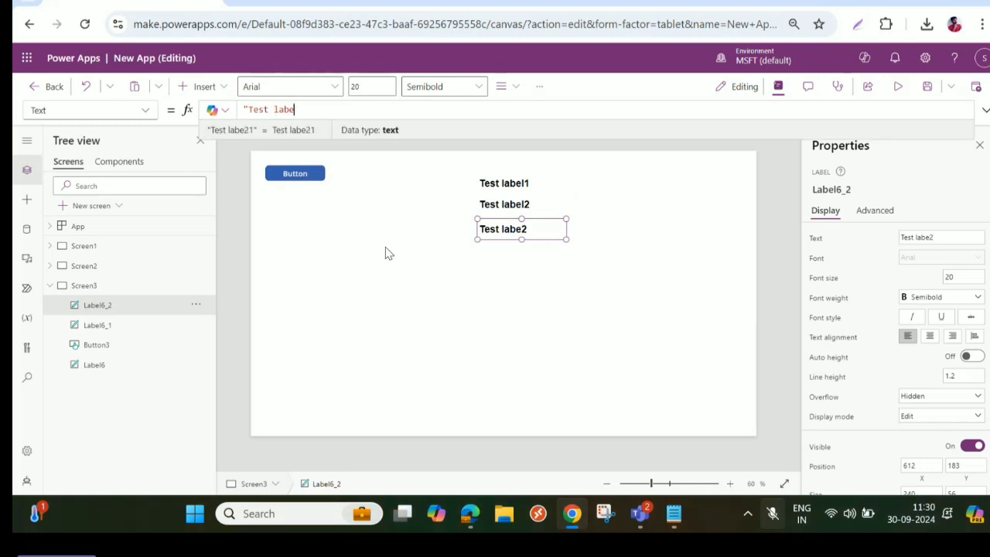
pyautogui.write('3"')
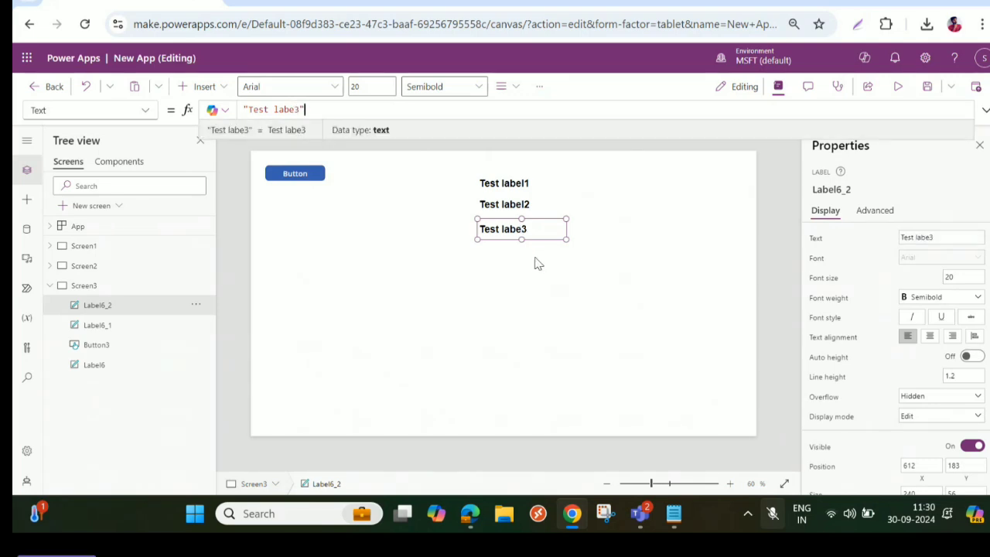
# - Replace the font in the button's OnSelect Set formula for varfont with Font.'Dancing Script'
pyautogui.click(307, 178)
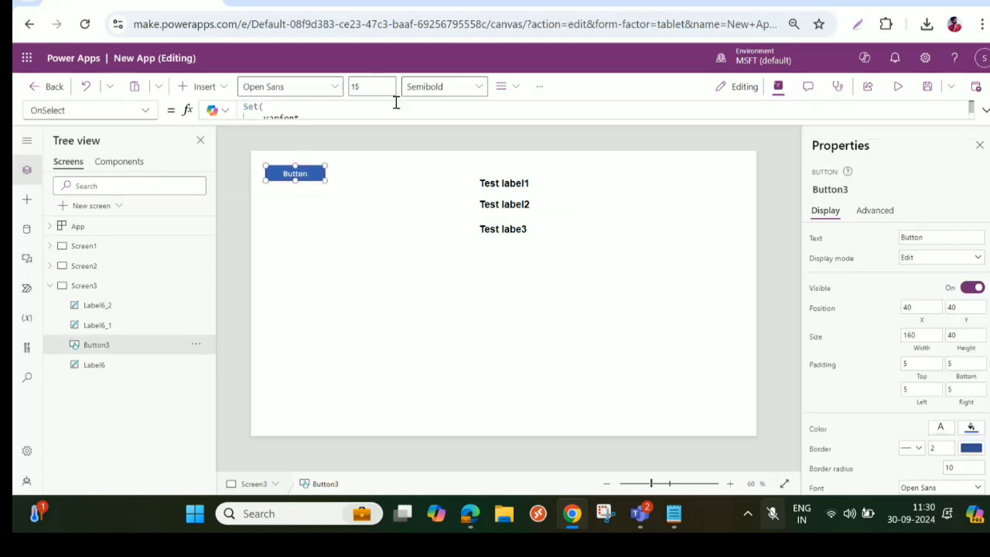
pyautogui.moveTo(513, 117); pyautogui.dragTo(513, 176)
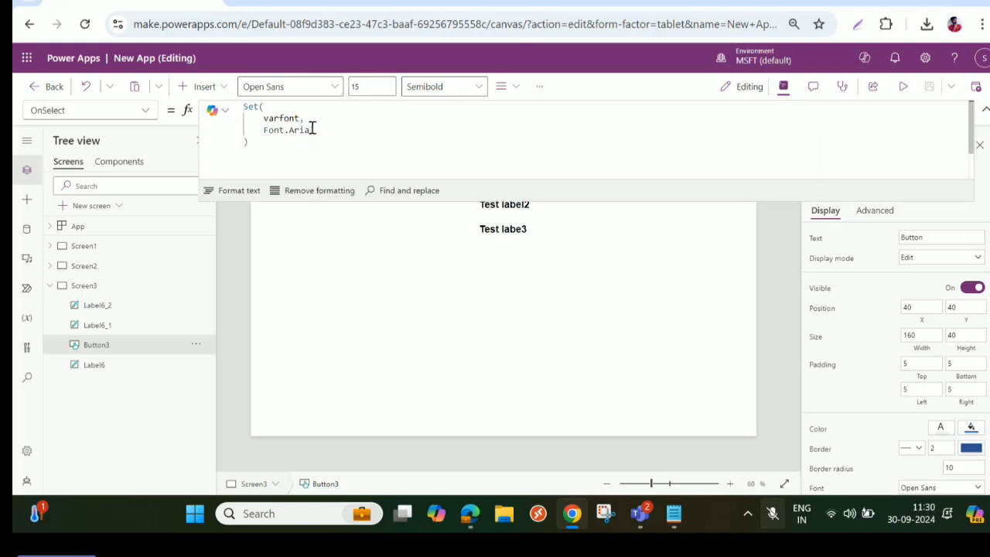
pyautogui.click(315, 130)
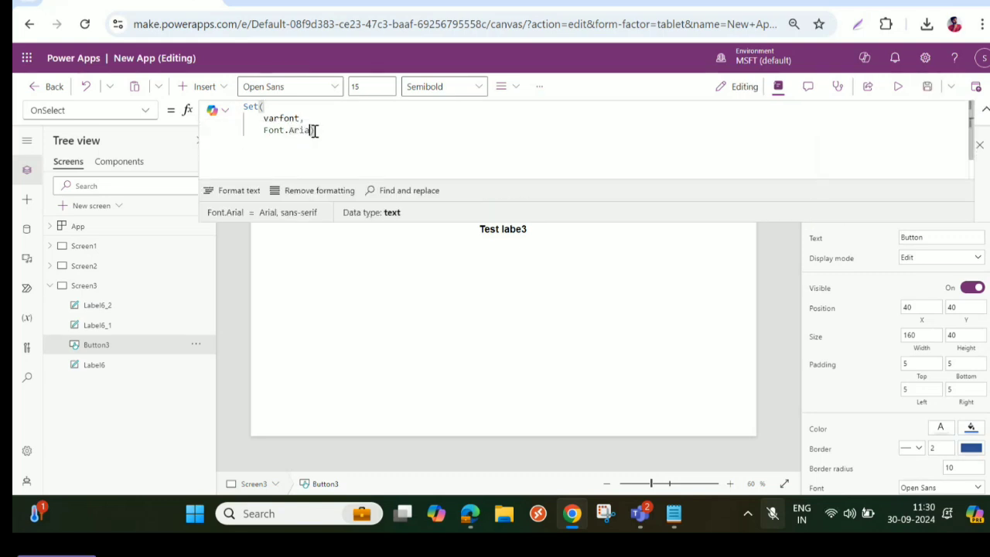
pyautogui.press('BackSpace')
pyautogui.press('BackSpace')
pyautogui.press('BackSpace')
pyautogui.press('BackSpace')
pyautogui.press('BackSpace')
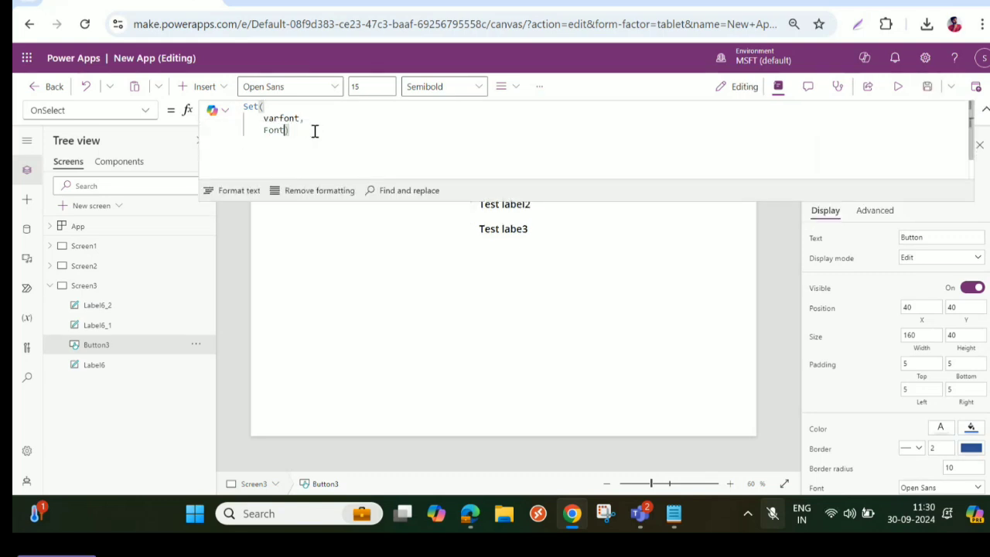
pyautogui.write('Da')
pyautogui.press('Tab')
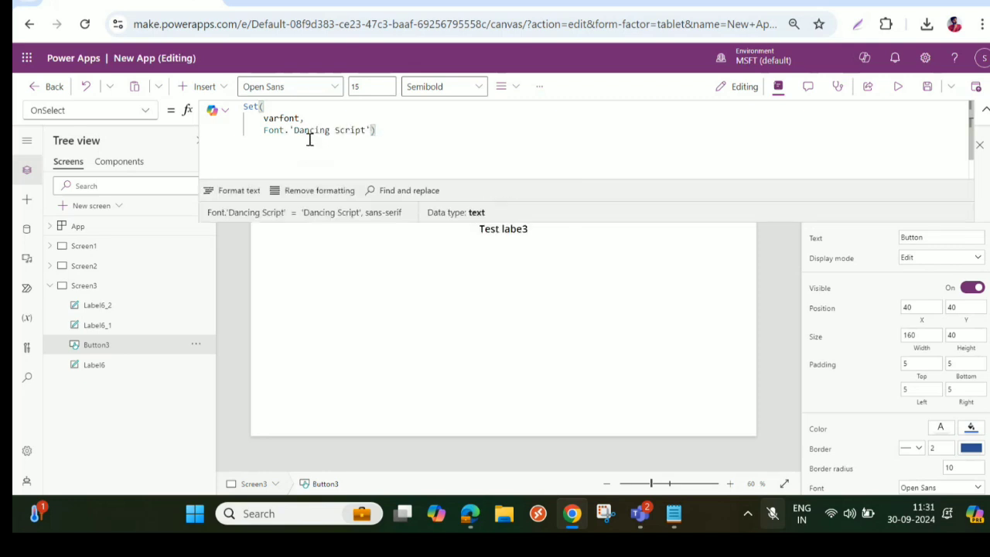
pyautogui.click(985, 110)
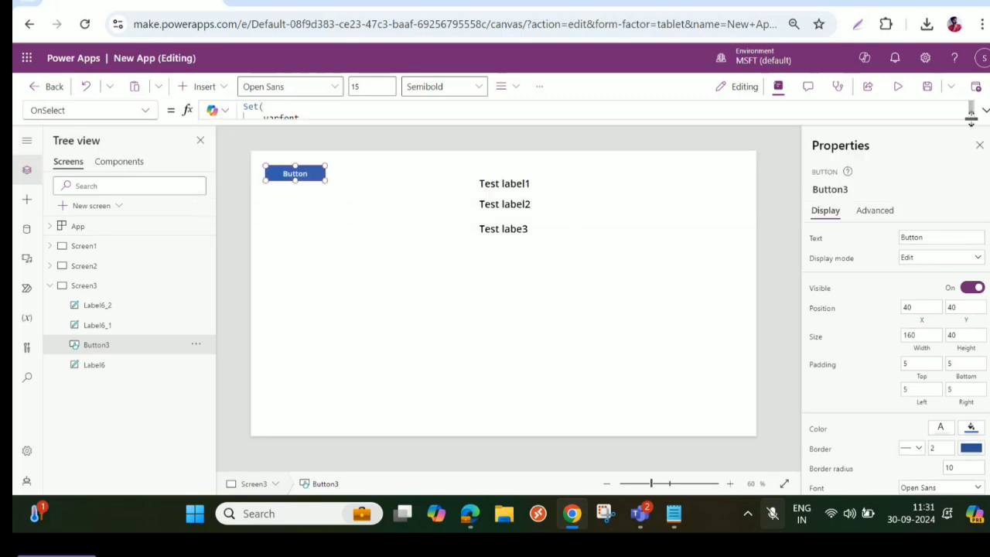
# - Preview the app, run the button to apply the font variable to the labels, and close the preview
pyautogui.click(899, 87)
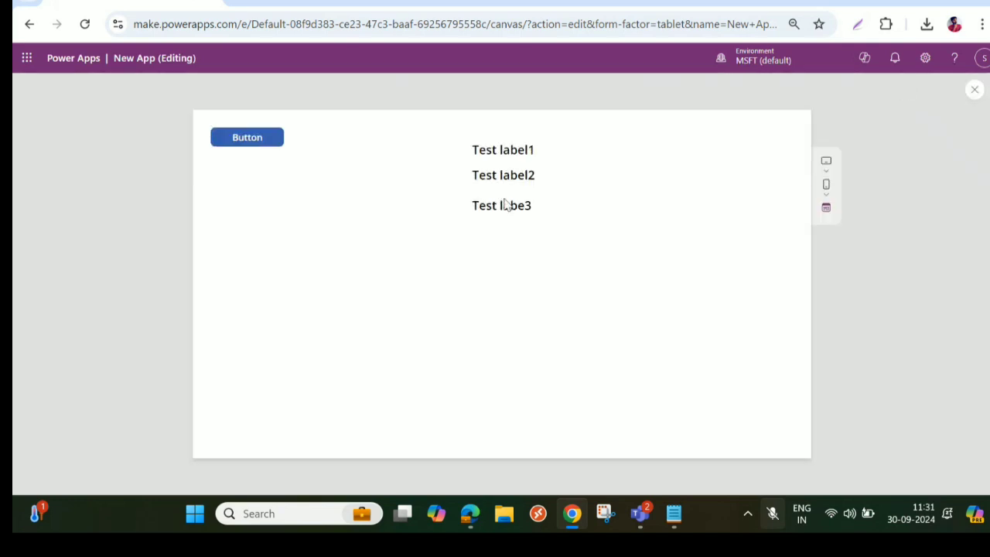
pyautogui.click(246, 148)
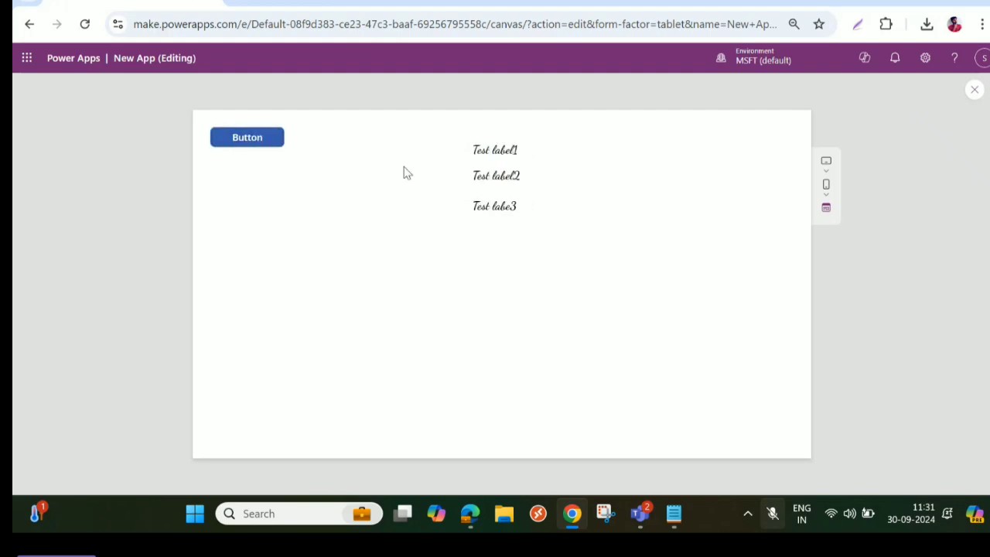
pyautogui.click(974, 90)
# - Enlarge the Test label1 label to about 486 wide and 112 high
pyautogui.click(498, 186)
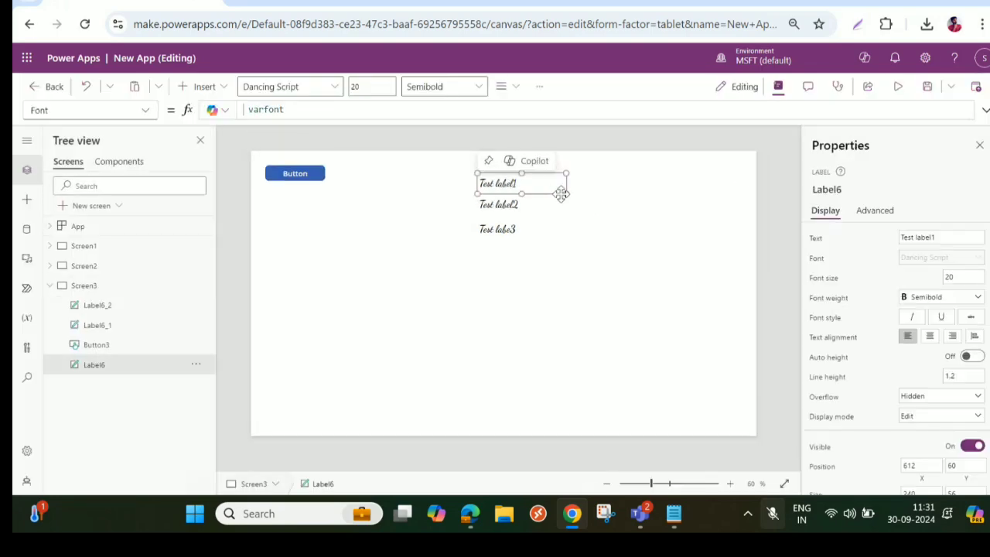
pyautogui.moveTo(567, 194); pyautogui.dragTo(658, 214)
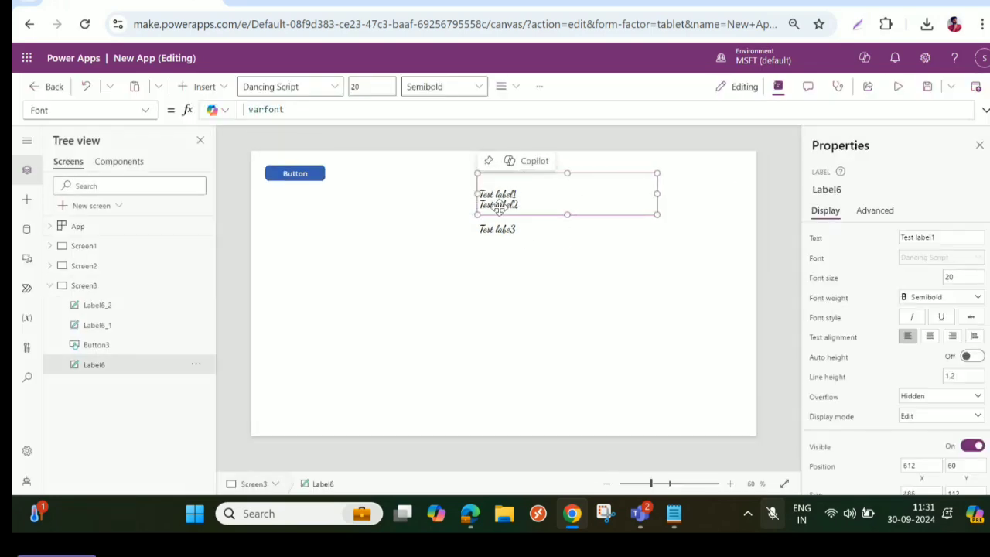
pyautogui.click(493, 223)
# - Move the Test label2 label to about X 612, Y 277 and enlarge it to about 505 by 229
pyautogui.click(498, 204)
pyautogui.moveTo(498, 204); pyautogui.dragTo(496, 263)
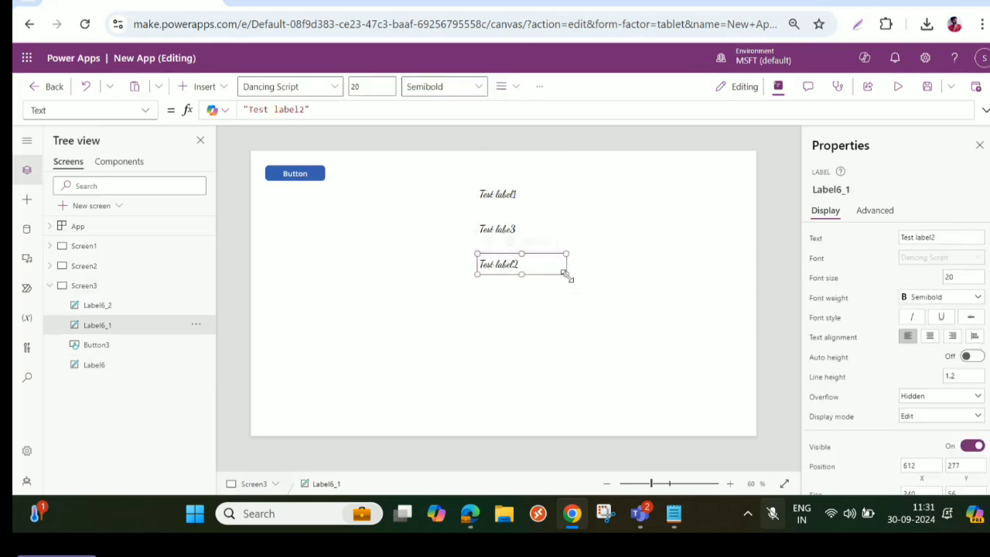
pyautogui.moveTo(567, 273); pyautogui.dragTo(665, 339)
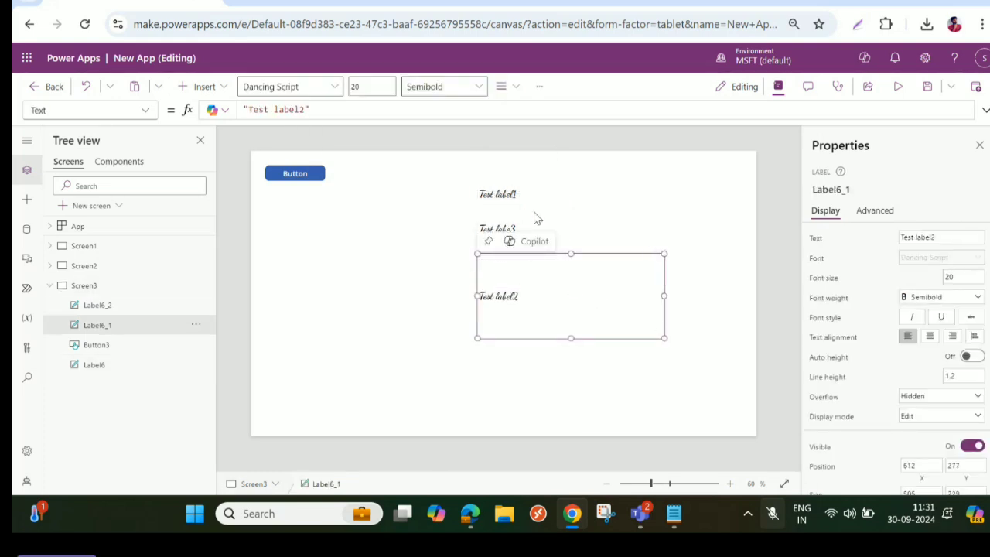
# - Enlarge the Test labe3 label to about 486 wide and 139 high
pyautogui.click(534, 213)
pyautogui.click(515, 230)
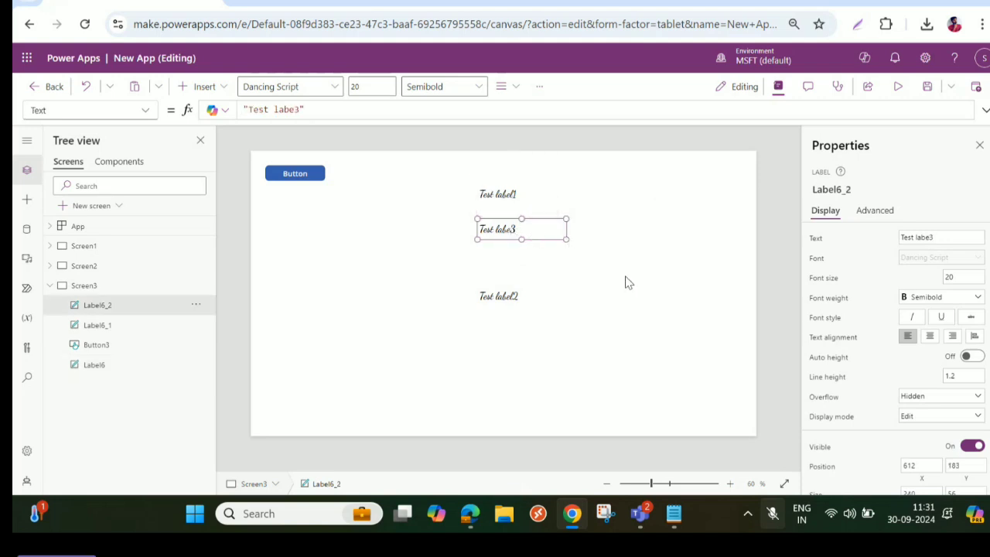
pyautogui.moveTo(567, 239); pyautogui.dragTo(657, 269)
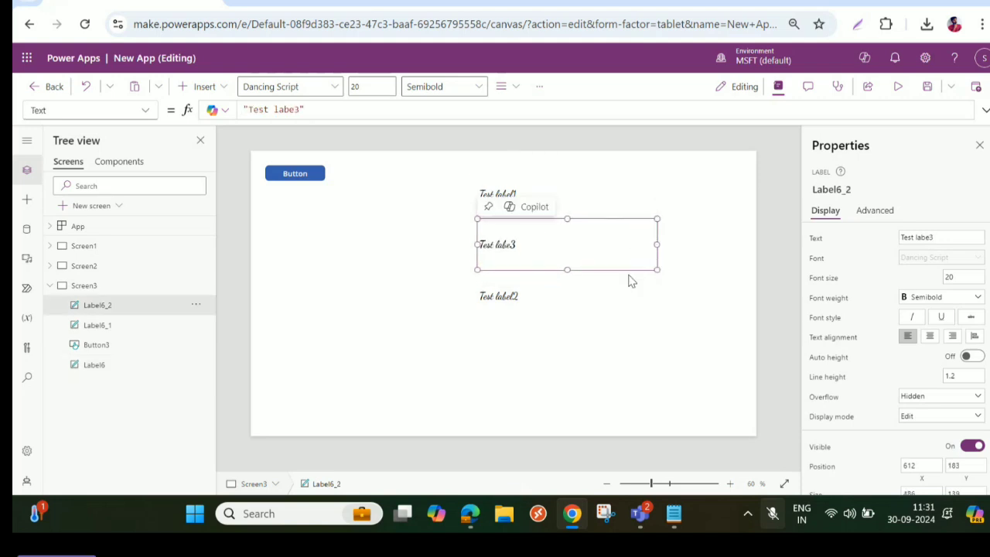
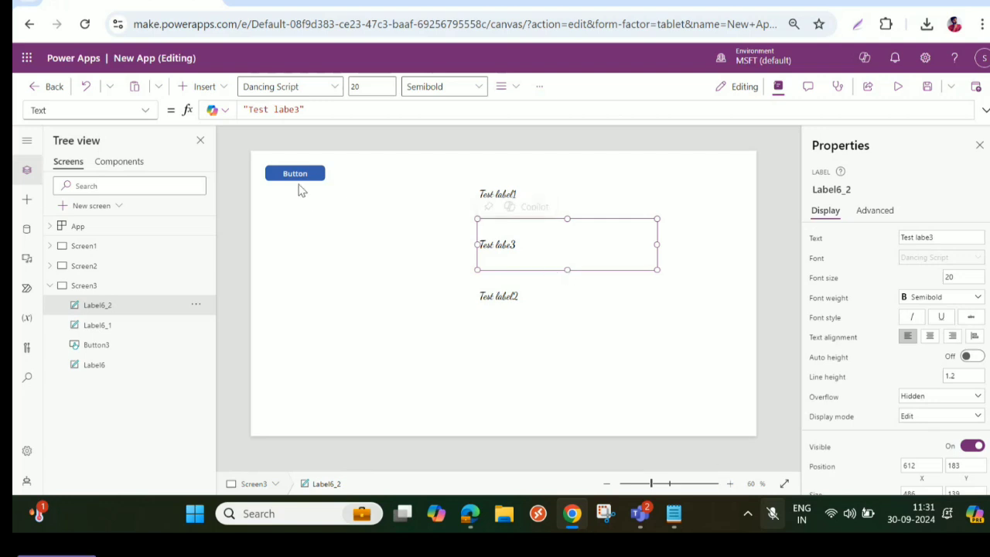
# - Inspect the Font formula of the Test label1 label
pyautogui.click(488, 198)
pyautogui.click(823, 262)
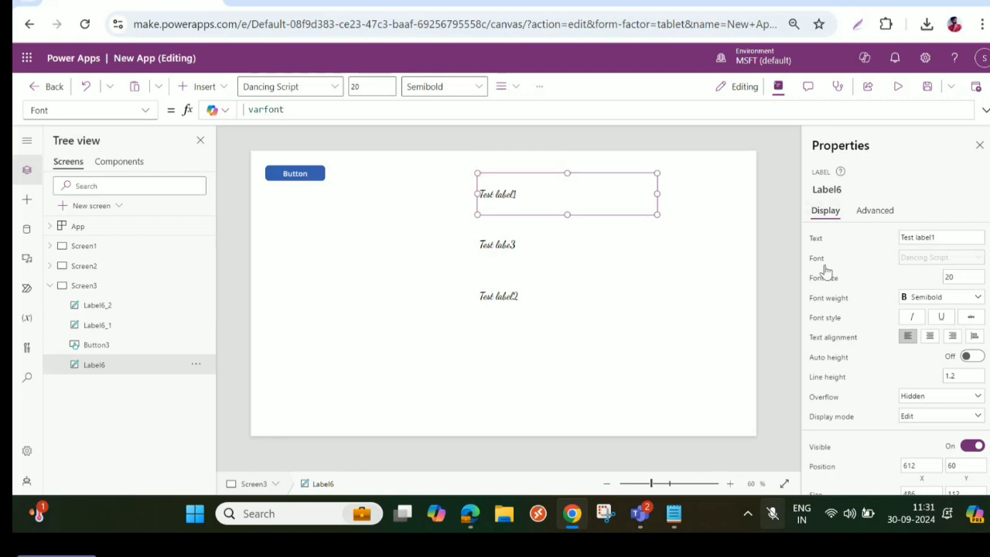
pyautogui.click(280, 109)
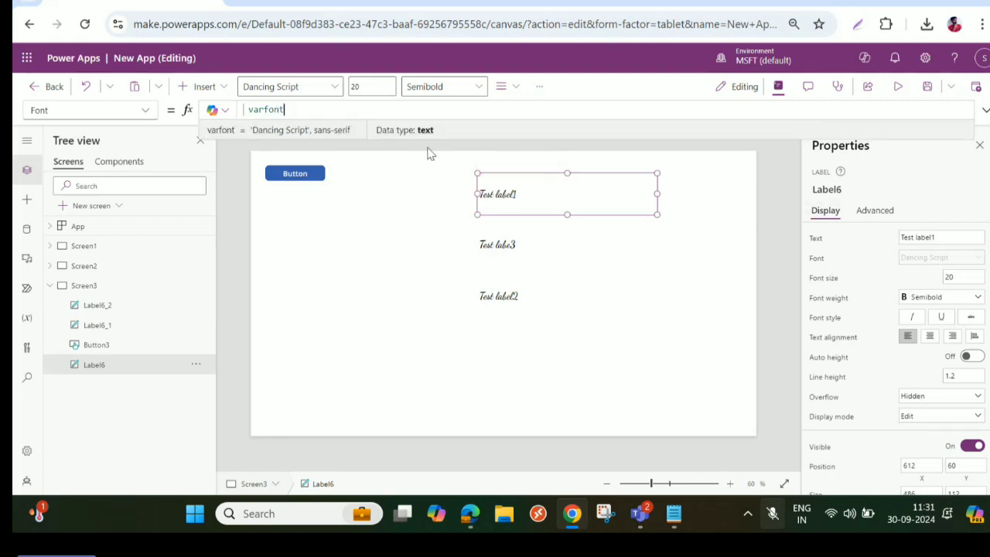
# - Change the varfont value in the button's OnSelect formula to Font.'Patrick Hand' and run the button in the editor
pyautogui.click(307, 174)
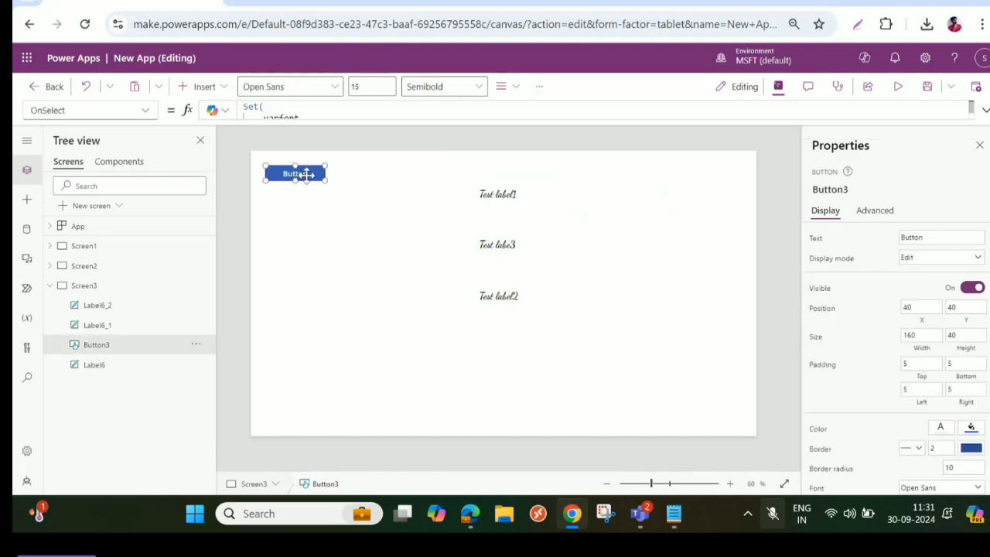
pyautogui.click(984, 110)
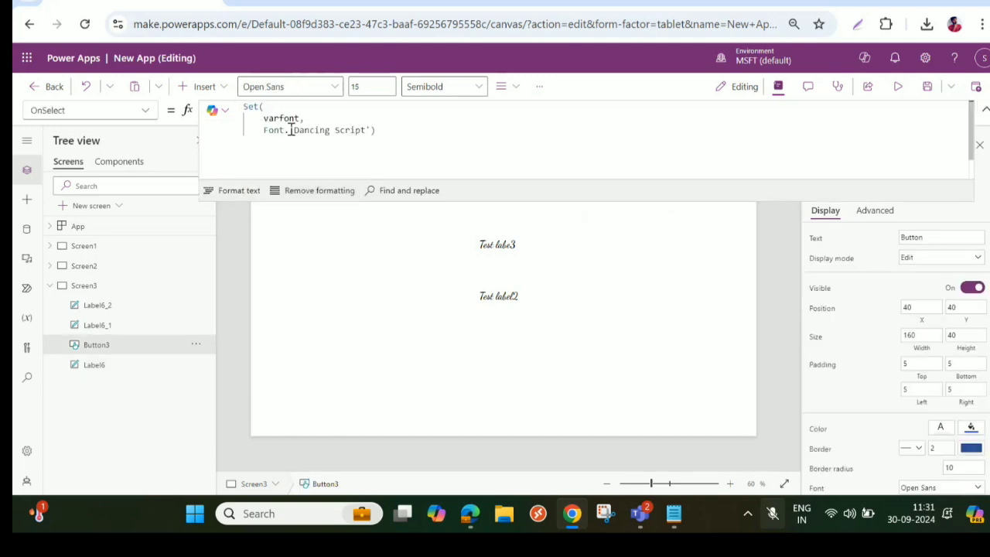
pyautogui.moveTo(292, 129); pyautogui.dragTo(390, 131)
pyautogui.press('BackSpace')
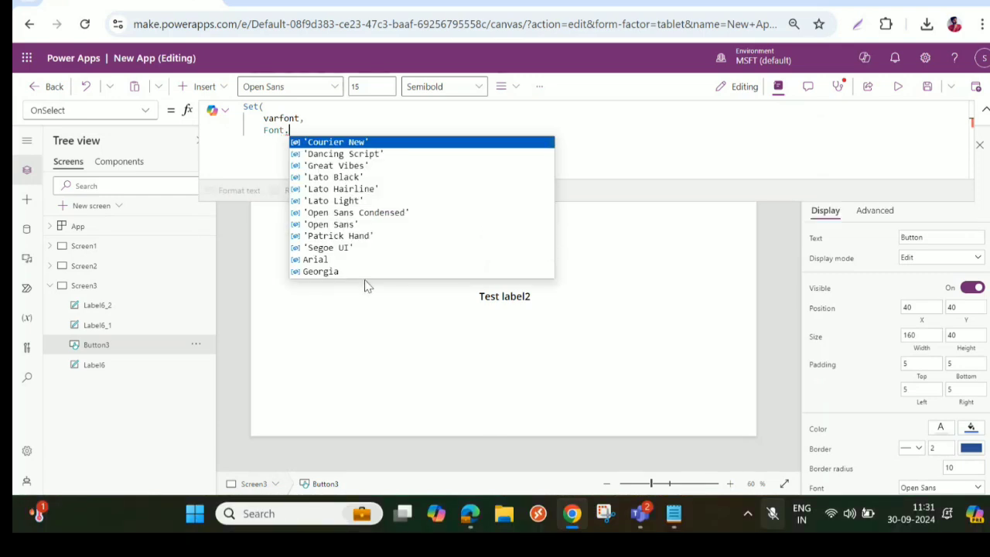
pyautogui.click(367, 235)
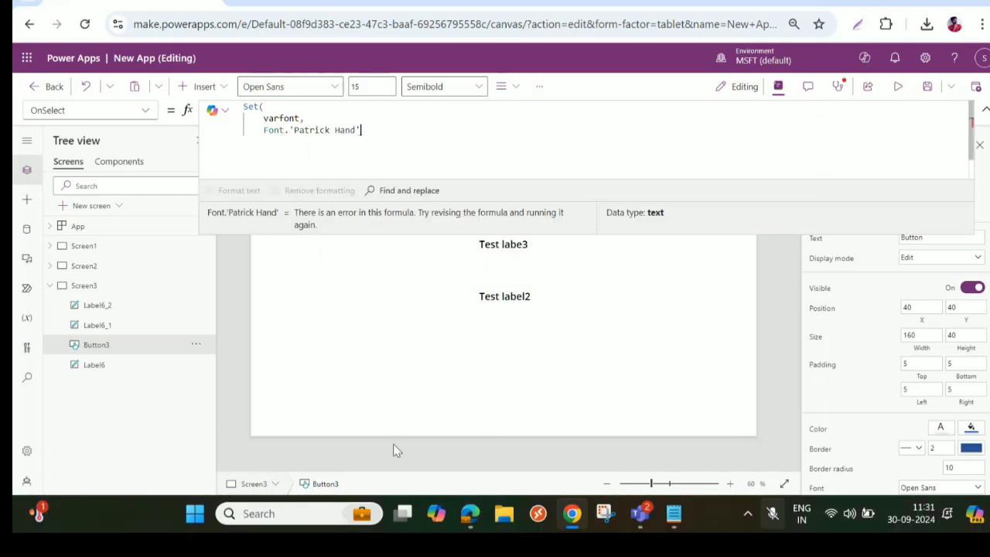
pyautogui.write(')')
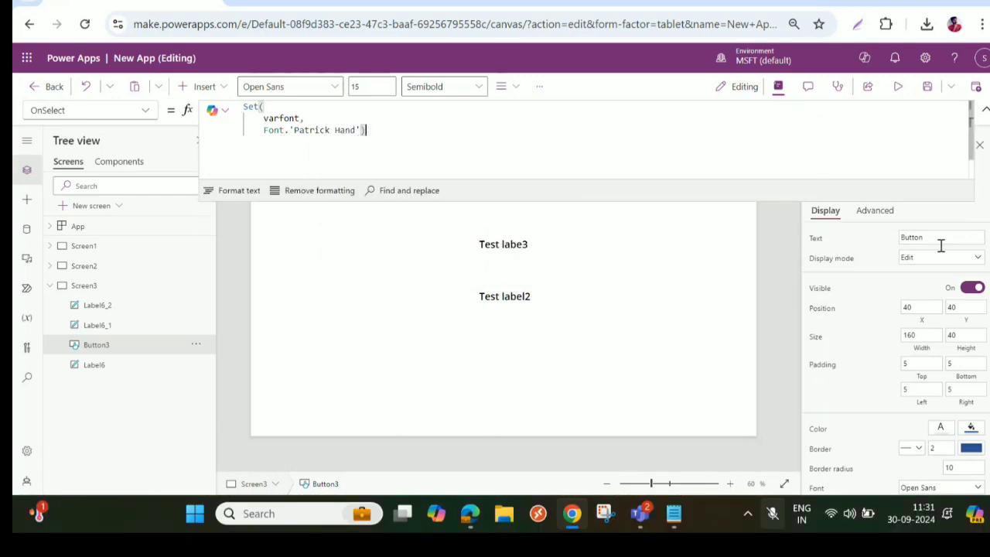
pyautogui.click(984, 109)
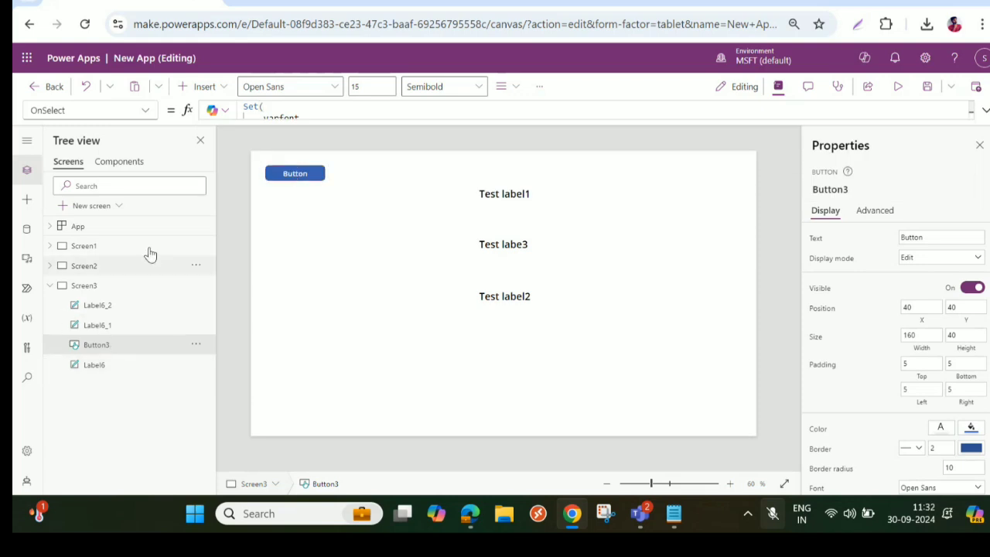
pyautogui.keyDown('alt'); pyautogui.click(314, 177); pyautogui.keyUp('alt')
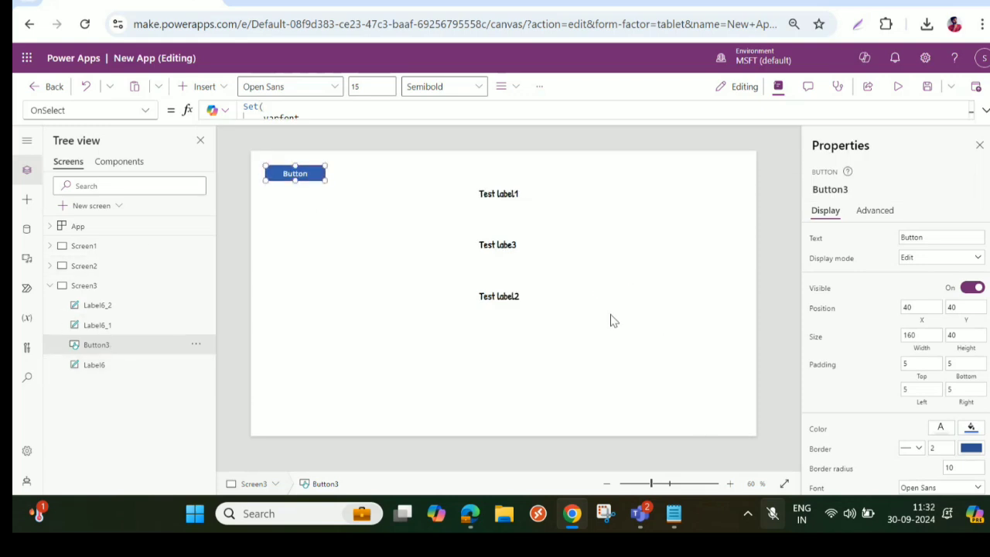
# - Open the fill color choices of the Test label1 label
pyautogui.click(502, 195)
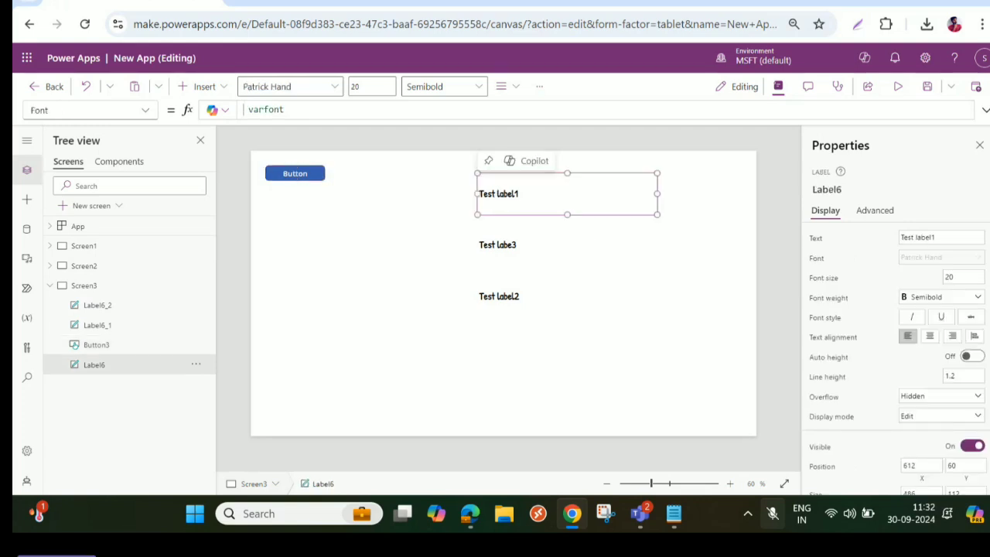
pyautogui.scroll(-2, 923, 348)
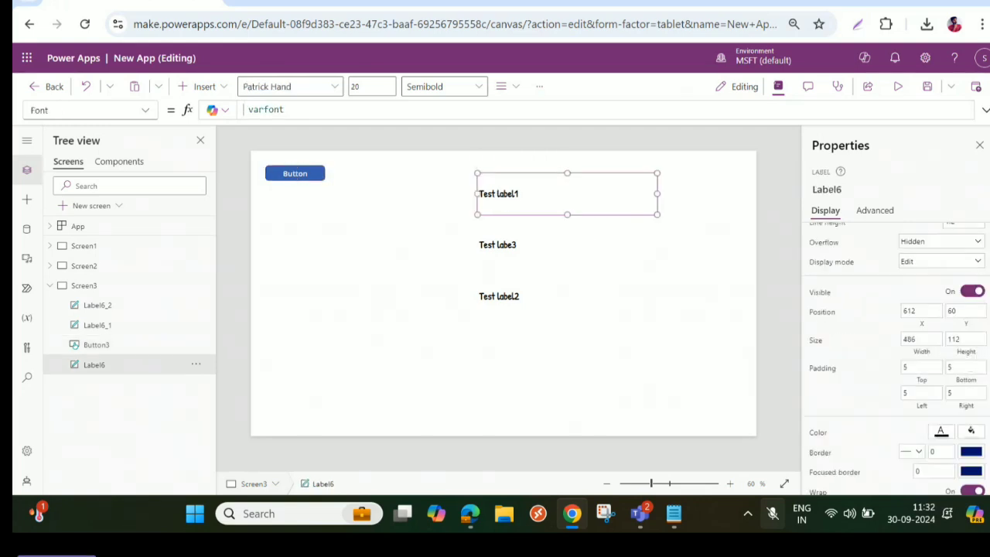
pyautogui.click(973, 445)
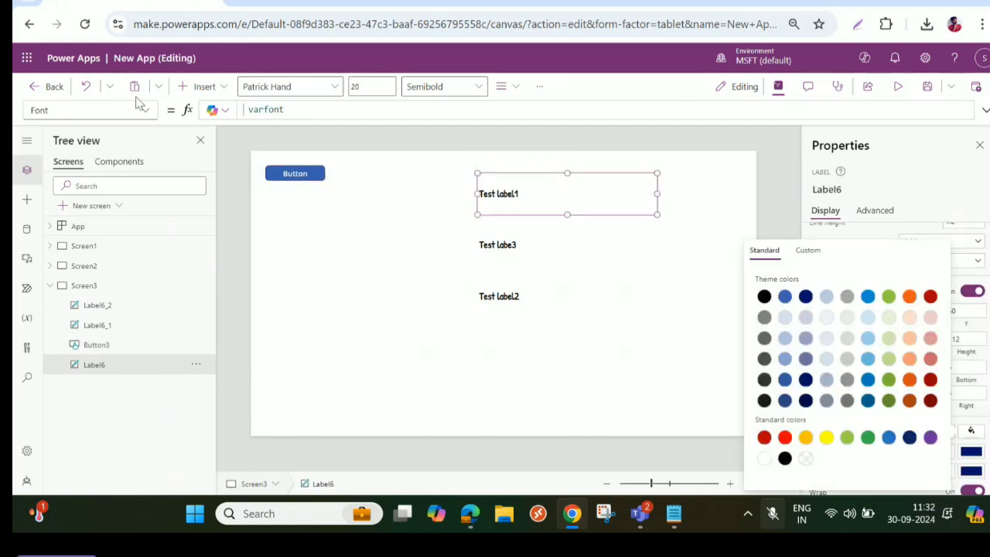
# - Append a second Set call for the variable varFillcolor to the button's OnSelect formula, separated by a semicolon
pyautogui.click(300, 169)
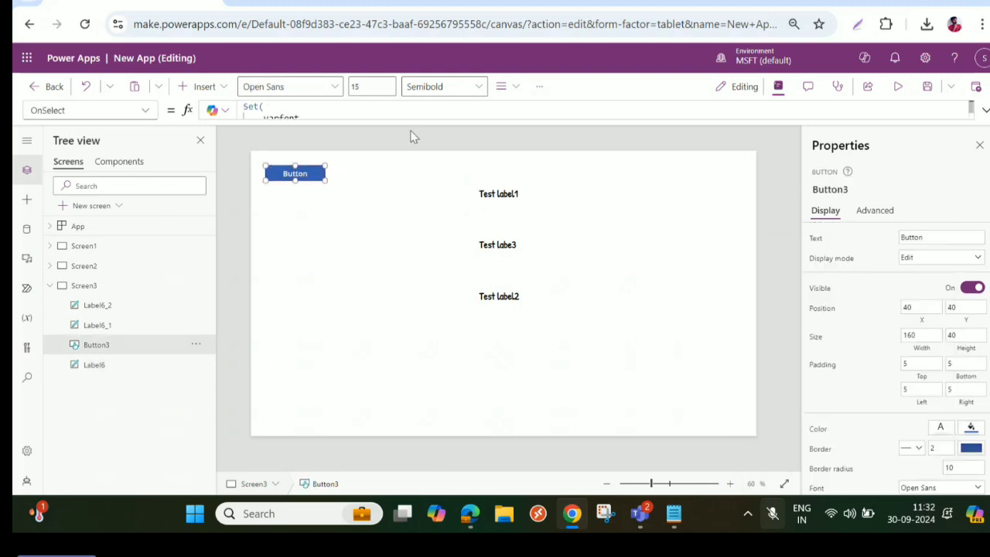
pyautogui.moveTo(417, 121); pyautogui.dragTo(420, 194)
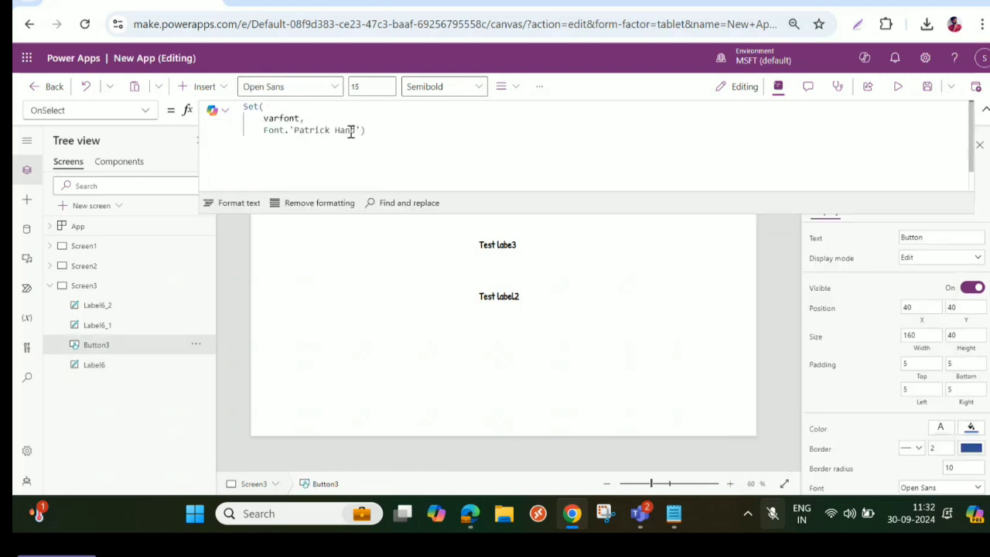
pyautogui.click(409, 129)
pyautogui.write(';')
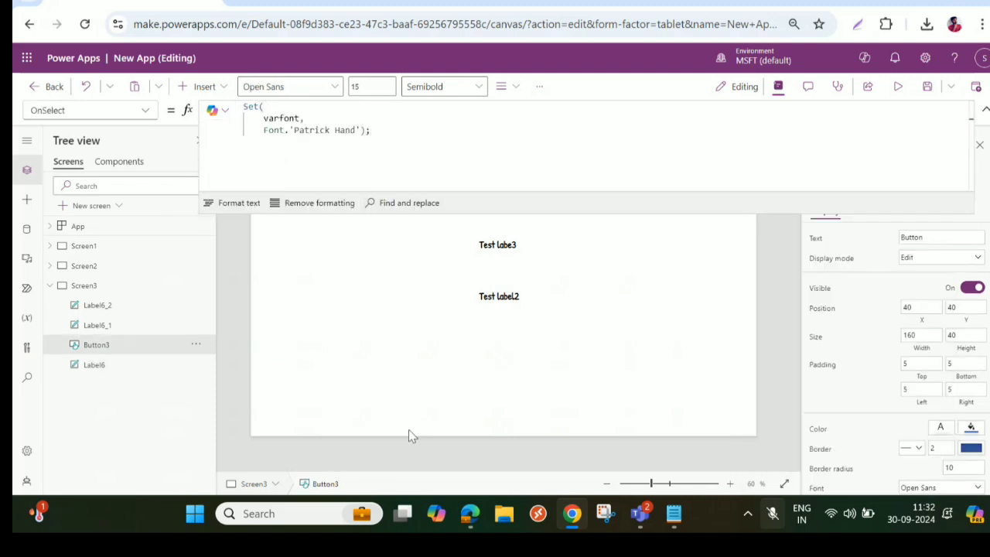
pyautogui.write('Set(')
pyautogui.moveTo(402, 513)
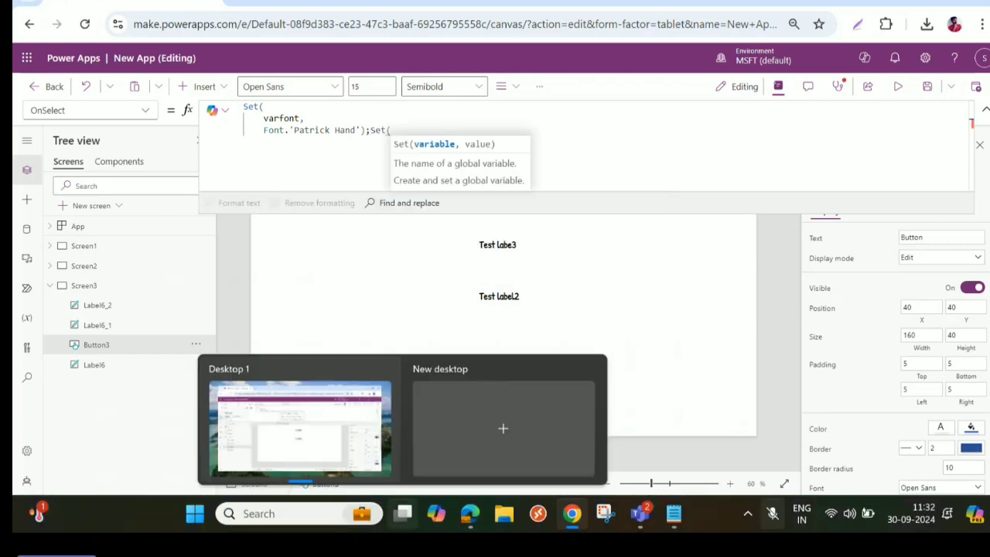
pyautogui.write('varFil')
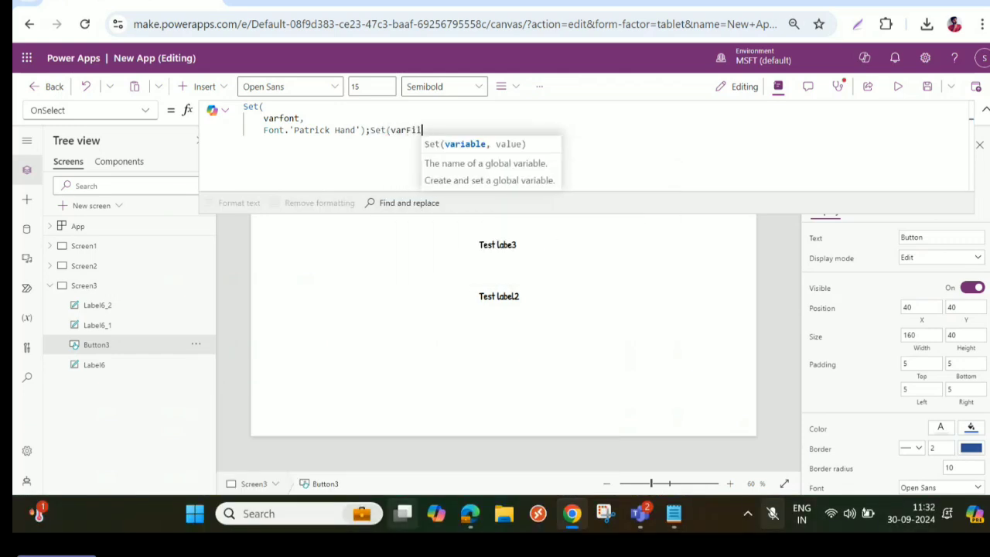
pyautogui.write('lcolr')
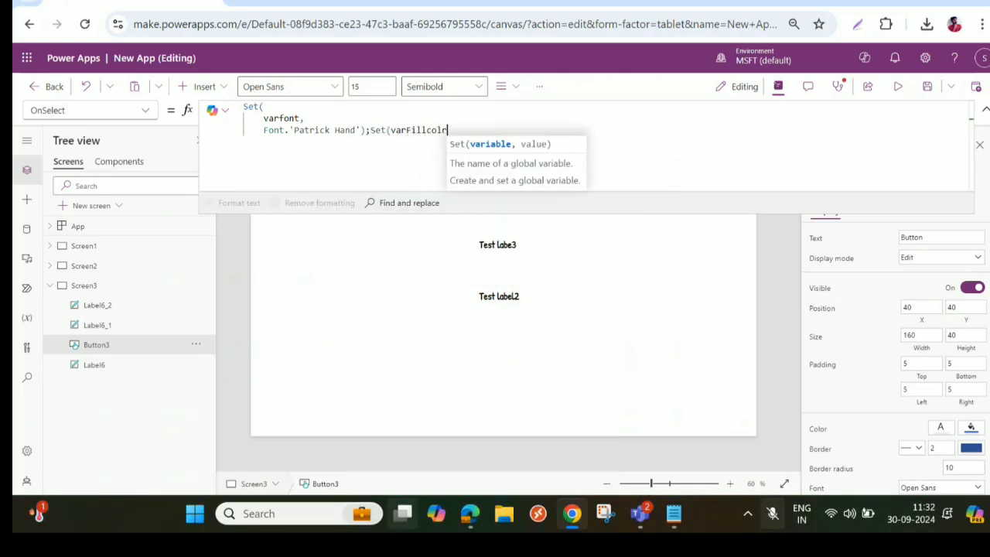
pyautogui.press('BackSpace')
pyautogui.write('or')
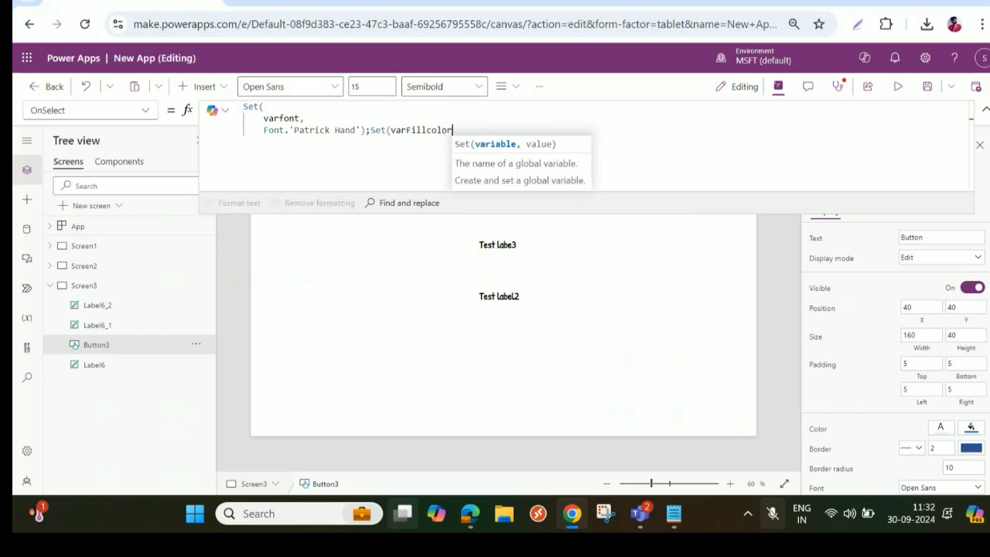
pyautogui.write(',Color.g')
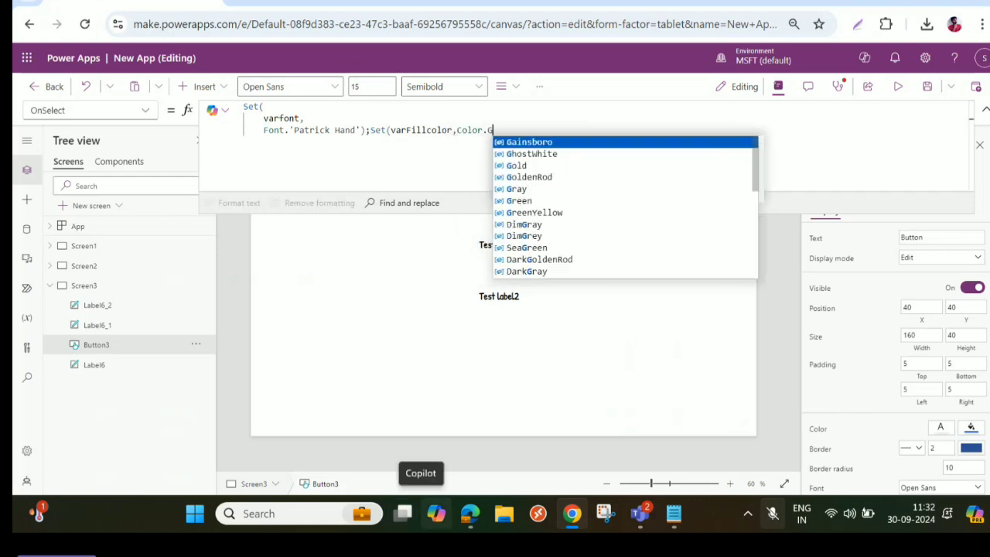
# - Give varFillcolor the value Color.LightGray and close the Set call in the button's formula
pyautogui.press('BackSpace')
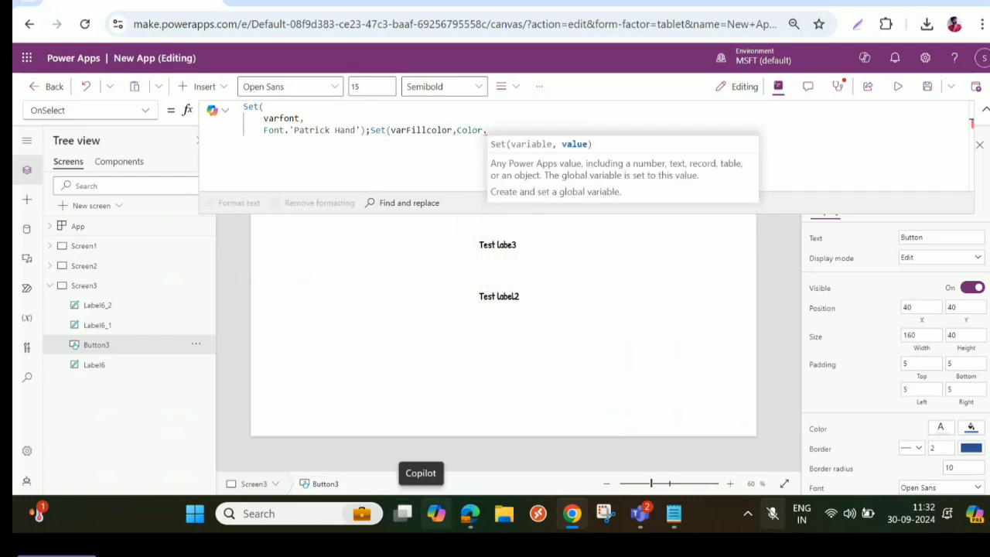
pyautogui.write('Li')
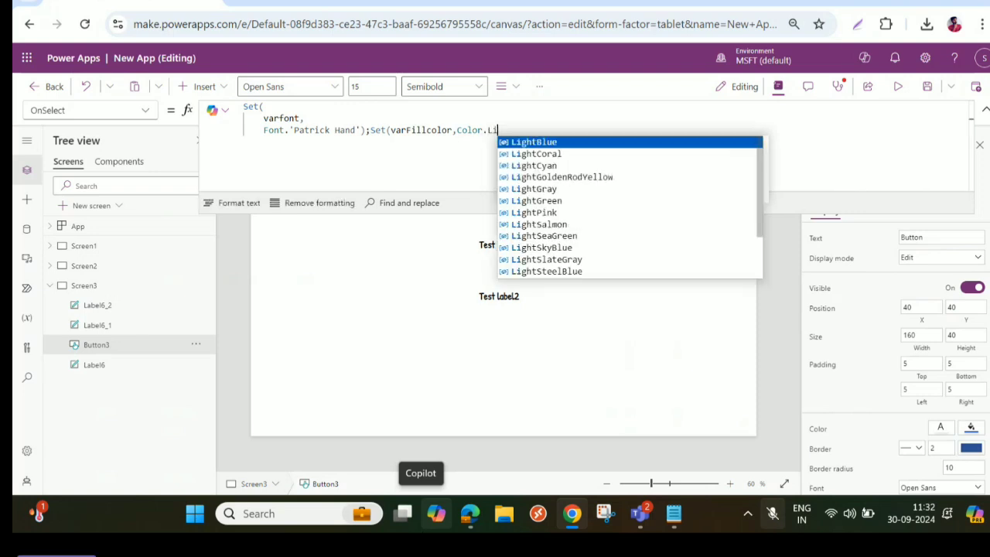
pyautogui.write('ghtRed')
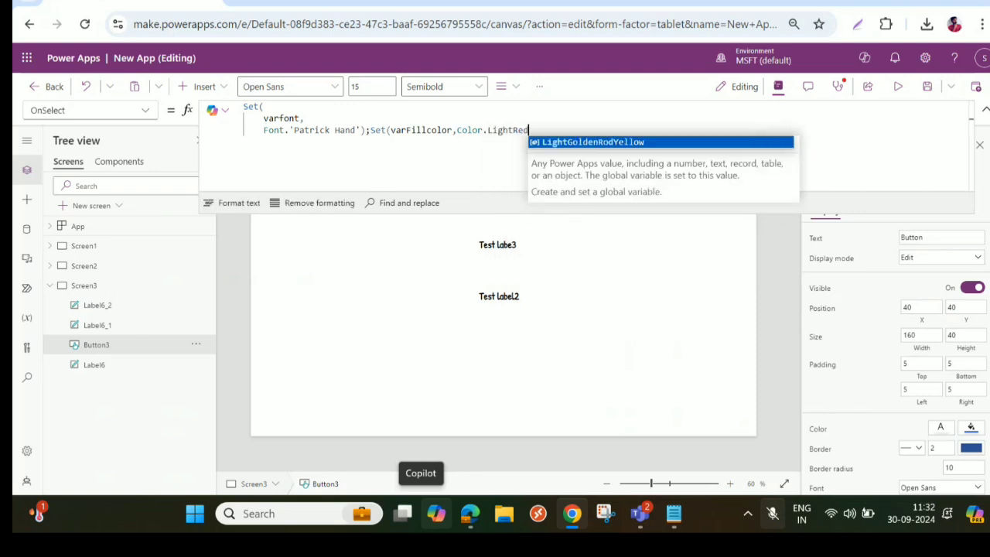
pyautogui.press('BackSpace')
pyautogui.press('BackSpace')
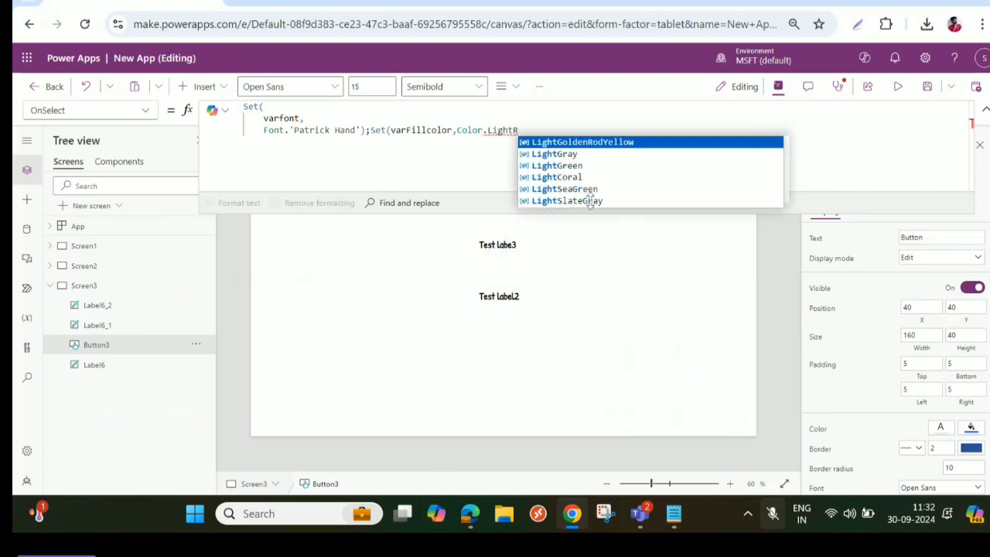
pyautogui.click(561, 155)
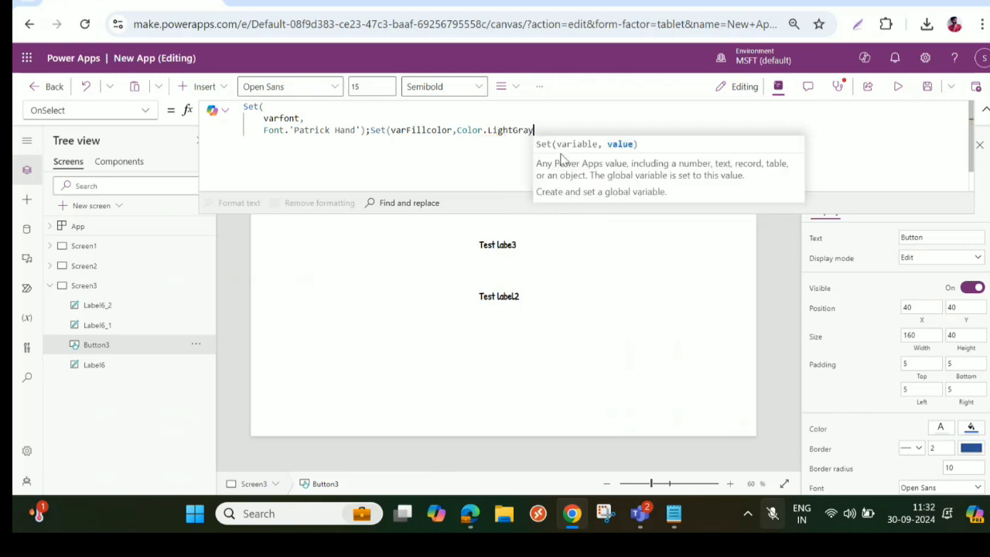
pyautogui.write(')')
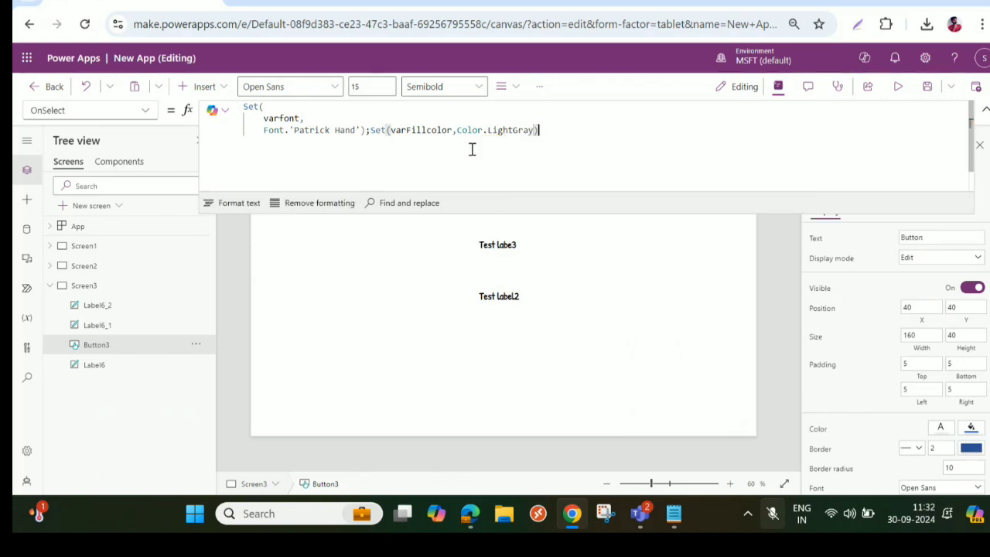
# - Copy the variable name varFillcolor from the button's formula and select all three labels together
pyautogui.moveTo(392, 130); pyautogui.dragTo(455, 131)
pyautogui.hotkey('ctrl', 'c')
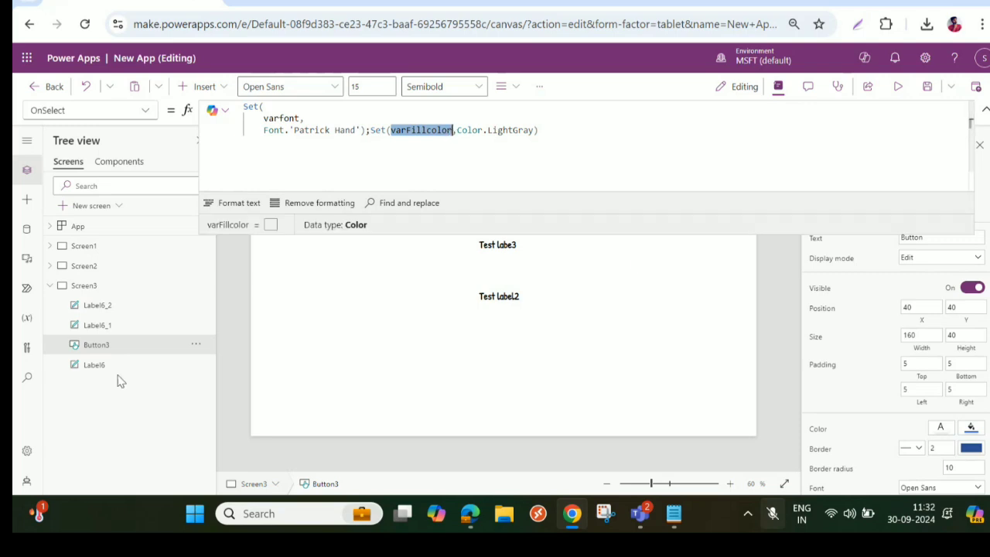
pyautogui.click(91, 325)
pyautogui.keyDown('ctrl'); pyautogui.click(97, 308); pyautogui.keyUp('ctrl')
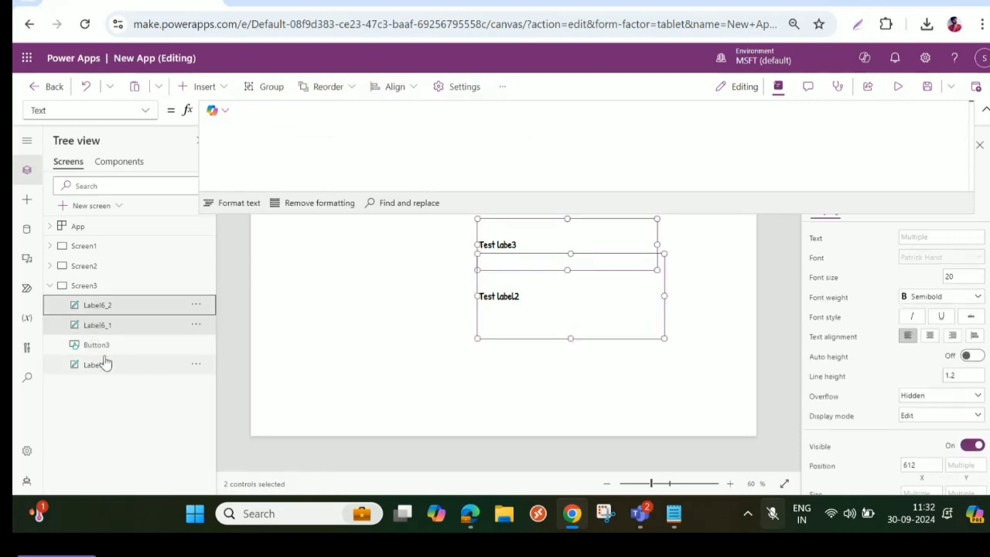
pyautogui.keyDown('ctrl'); pyautogui.click(100, 365); pyautogui.keyUp('ctrl')
# - Collapse the expanded formula area and set the height of the three selected labels to 40
pyautogui.click(985, 106)
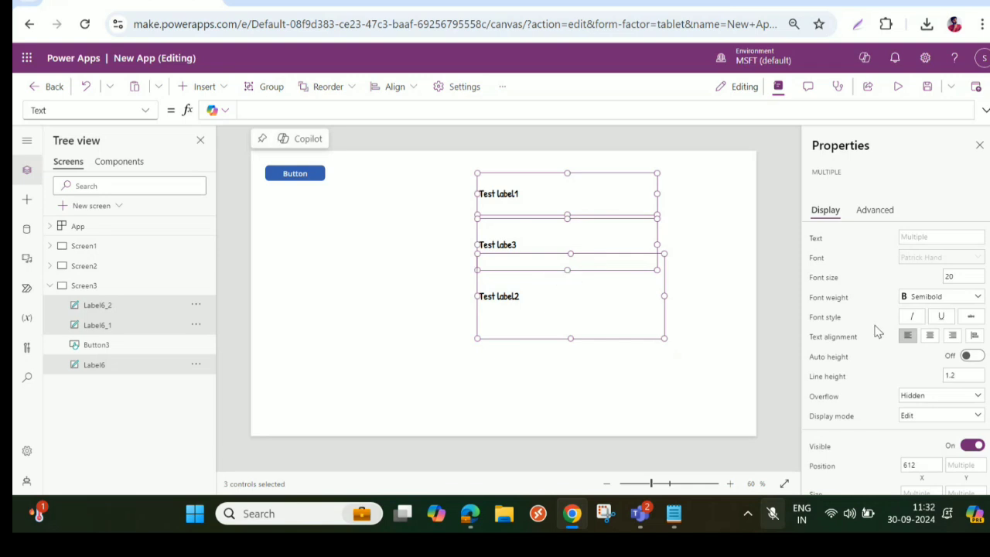
pyautogui.scroll(-3, 929, 348)
pyautogui.click(963, 338)
pyautogui.write('40')
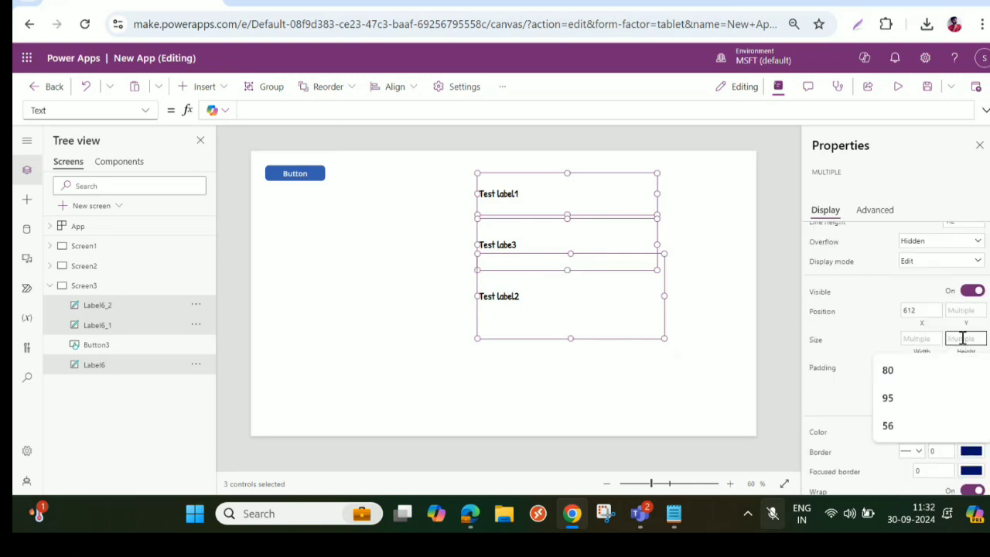
pyautogui.press('Tab')
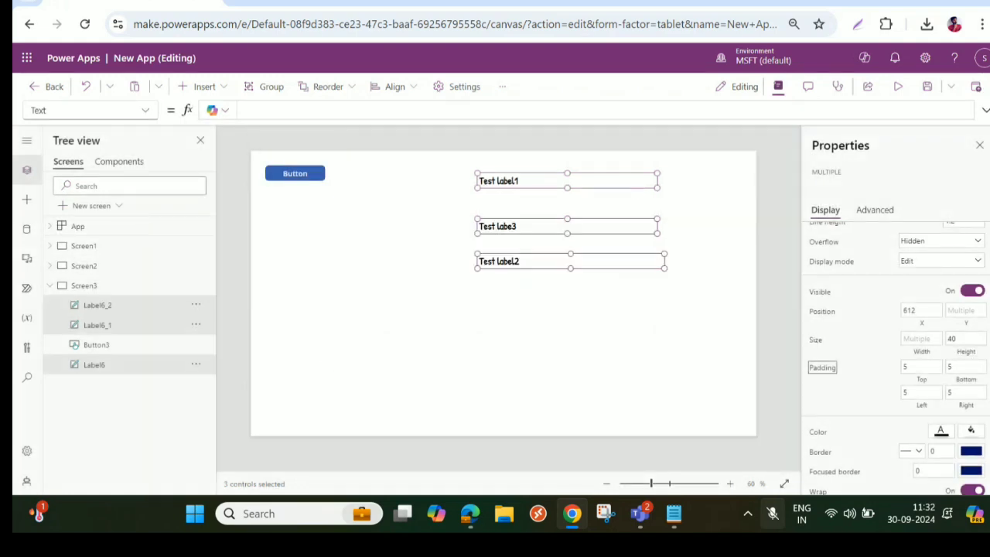
# - Replace the Fill formula of the three selected labels with varFillcolor
pyautogui.click(143, 116)
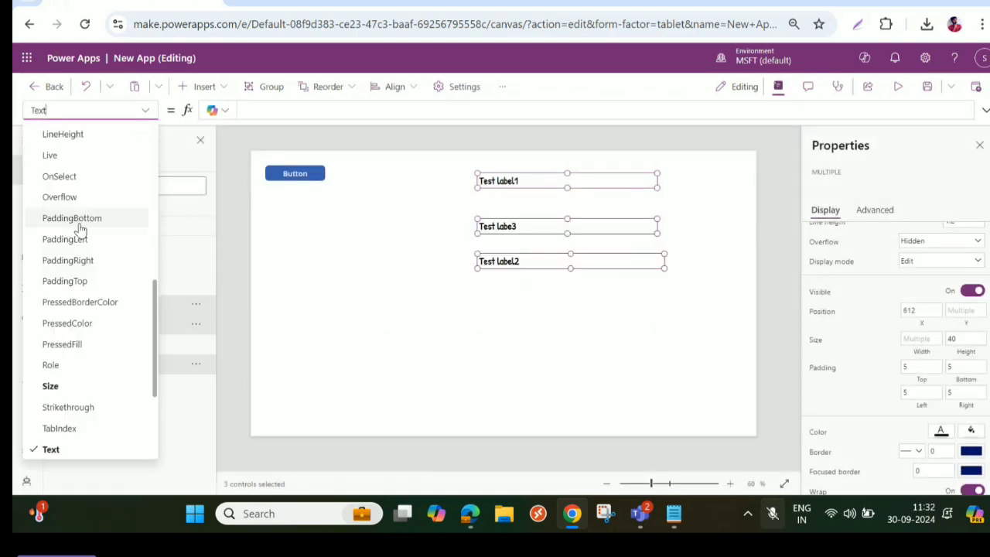
pyautogui.scroll(4, 62, 325)
pyautogui.scroll(3, 65, 247)
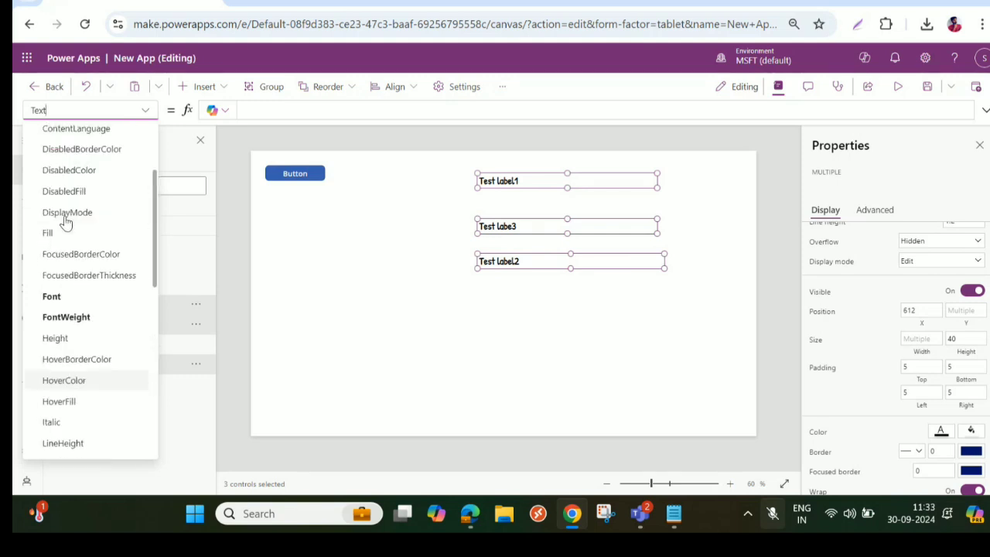
pyautogui.click(59, 234)
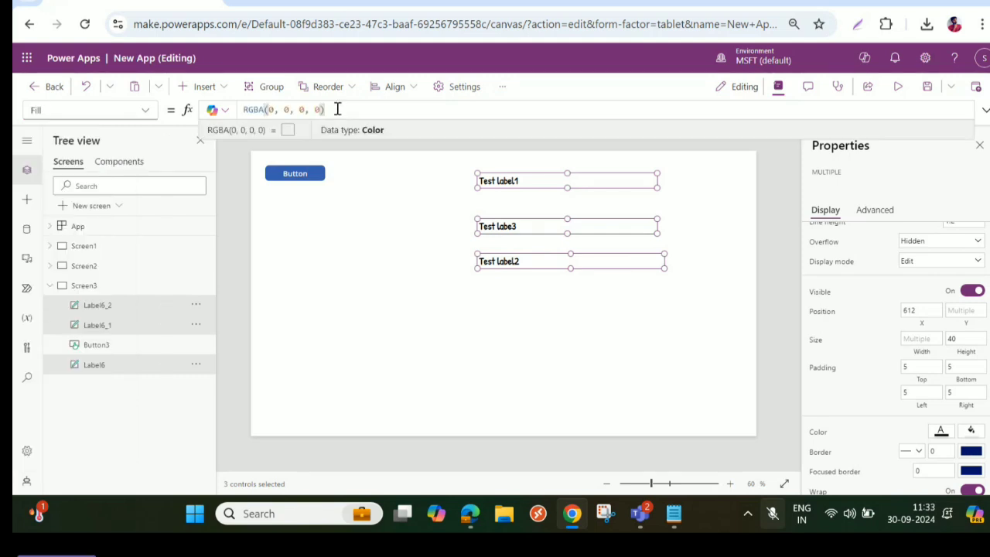
pyautogui.hotkey('ctrl', 'a')
pyautogui.hotkey('ctrl', 'v')
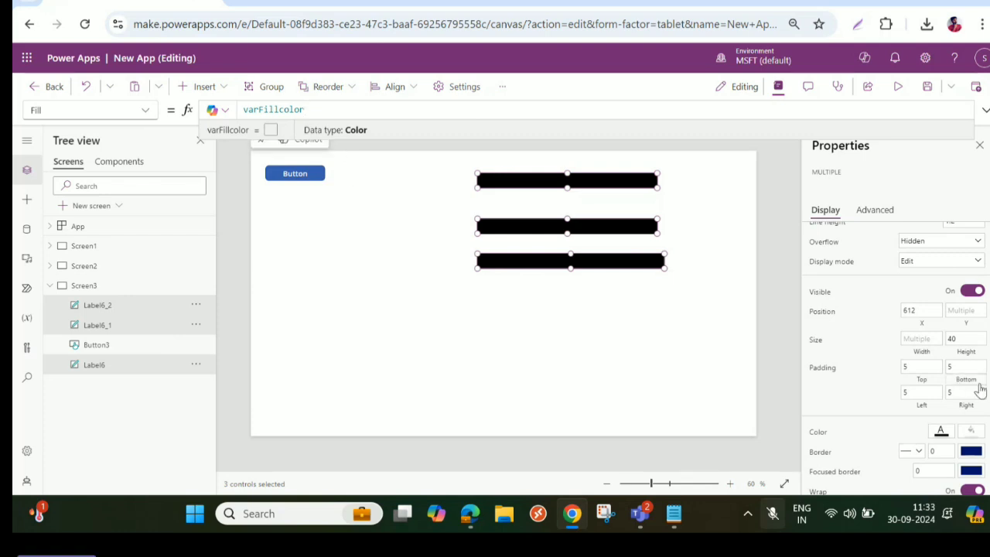
# - Set the text color of the three selected labels to white and run the button's action
pyautogui.click(941, 431)
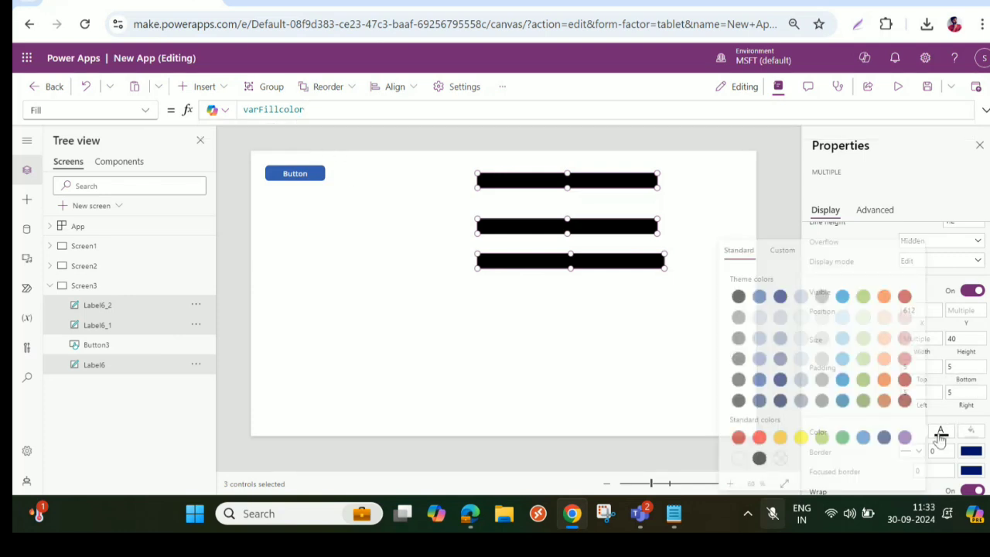
pyautogui.click(734, 458)
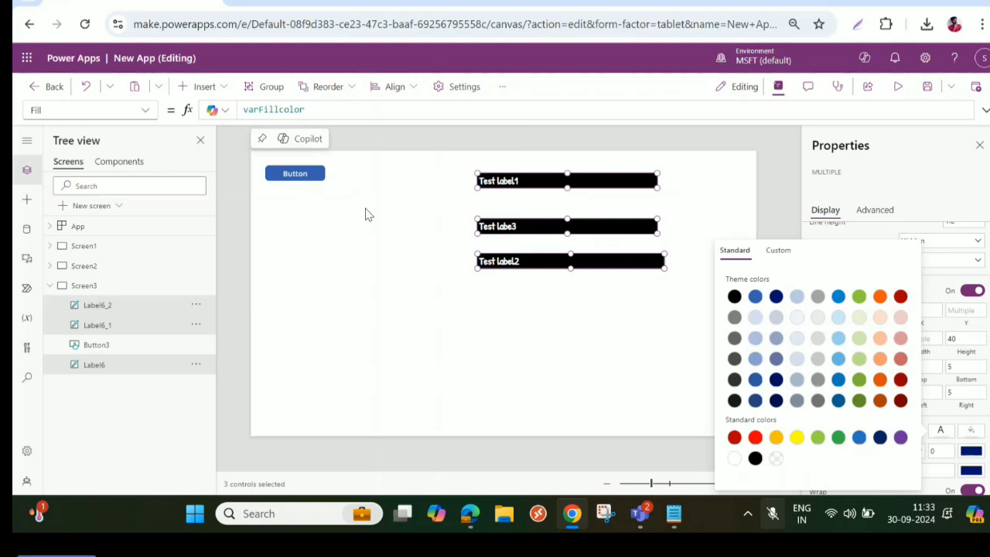
pyautogui.keyDown('alt'); pyautogui.click(296, 177); pyautogui.keyUp('alt')
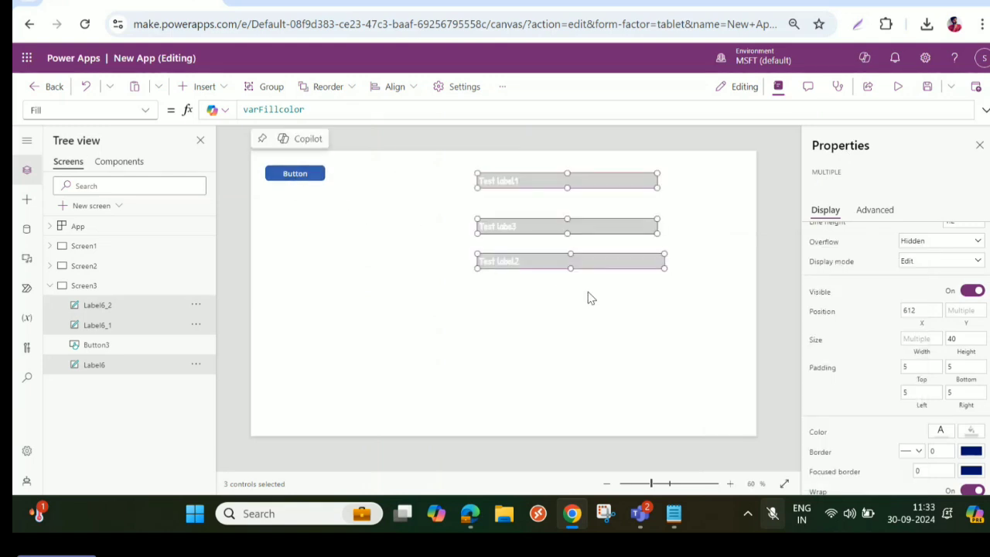
# - Change varFillcolor to Color.Green in the button's OnSelect formula and run the button's action
pyautogui.click(293, 176)
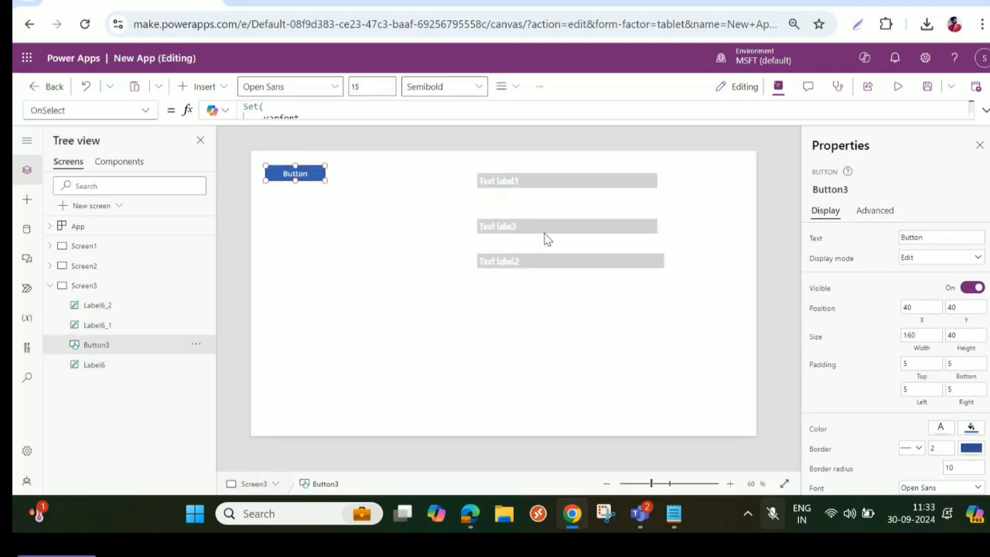
pyautogui.click(986, 110)
pyautogui.moveTo(490, 131); pyautogui.dragTo(540, 130)
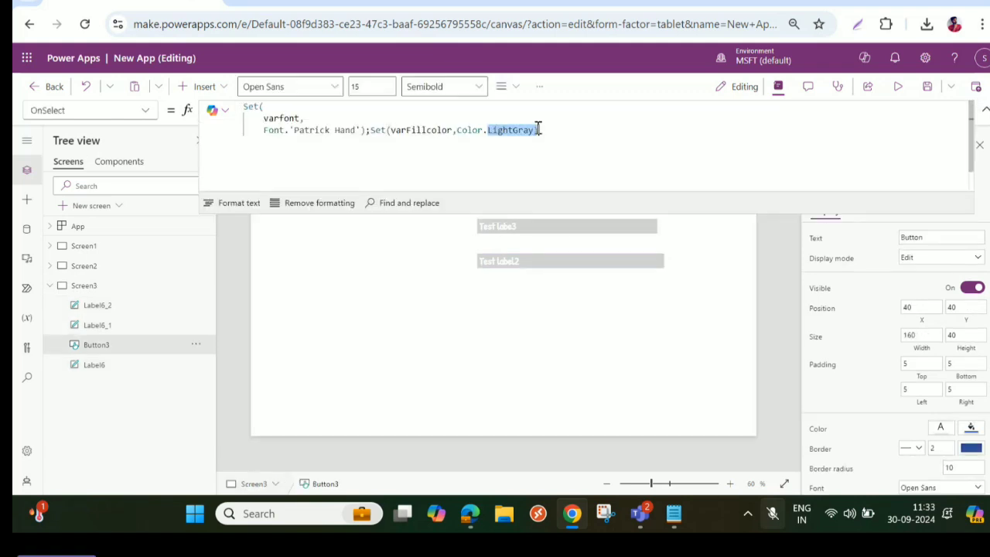
pyautogui.write('Green')
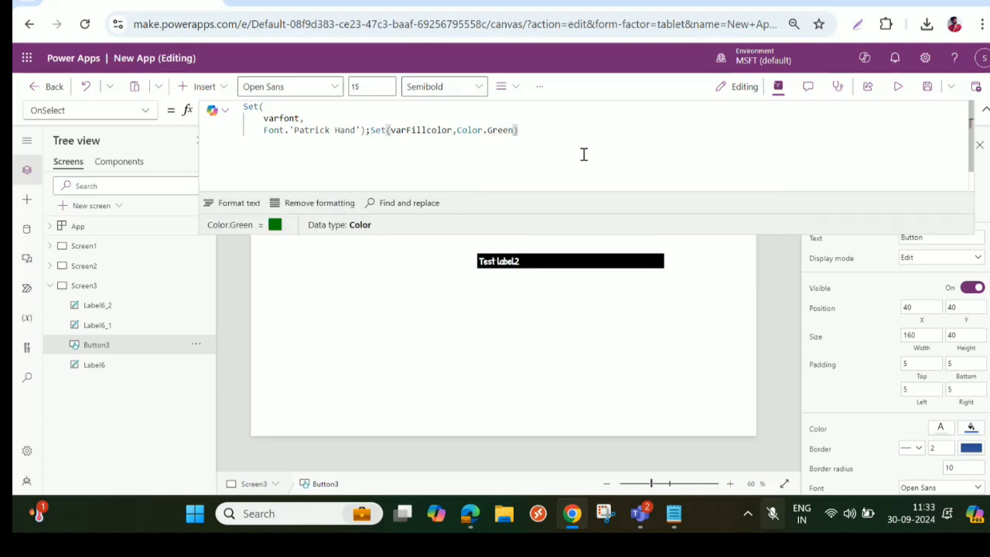
pyautogui.click(984, 109)
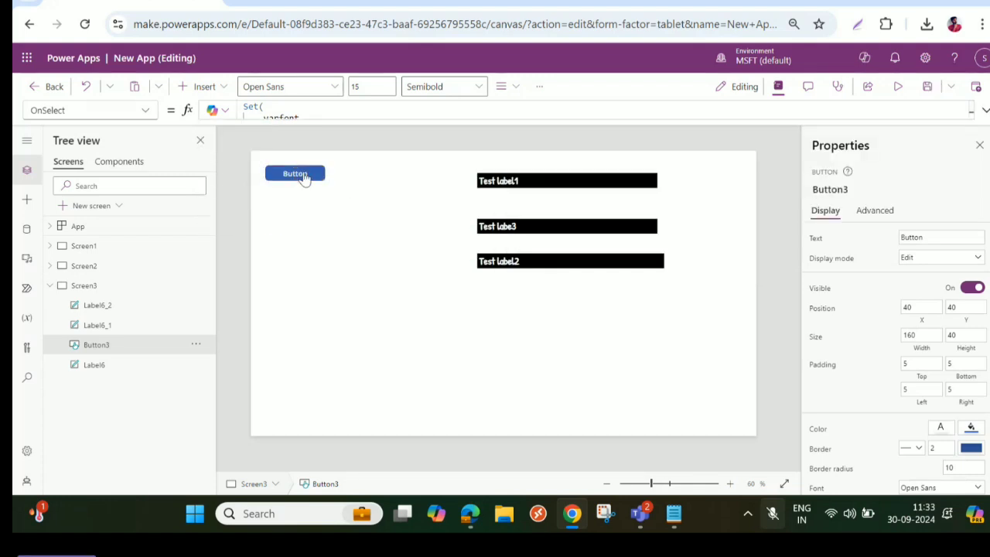
pyautogui.keyDown('alt'); pyautogui.click(305, 177); pyautogui.keyUp('alt')
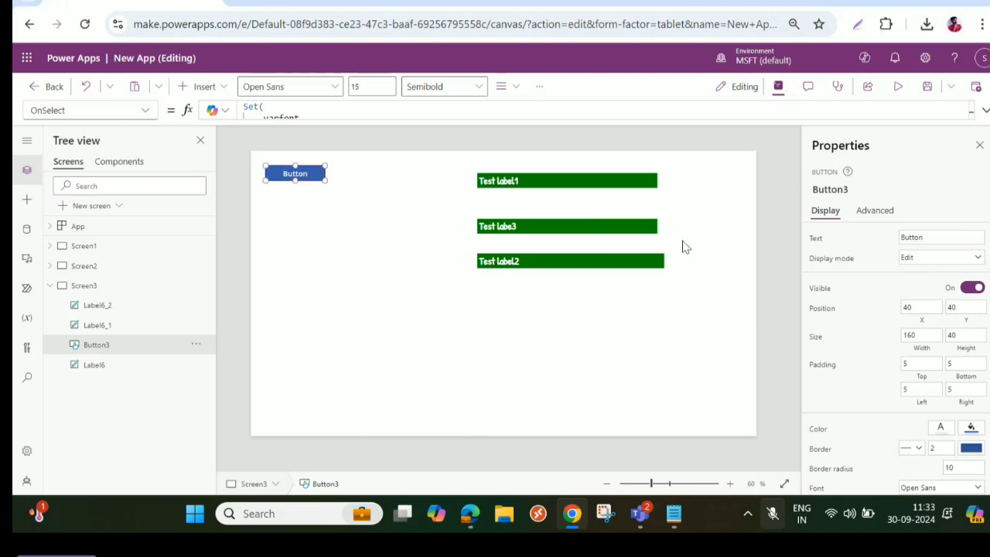
# - Move the Test labe3 label slightly up and resize the Test label2 label to about 486 wide and 38 high
pyautogui.click(600, 227)
pyautogui.moveTo(597, 229); pyautogui.dragTo(596, 219)
pyautogui.click(596, 266)
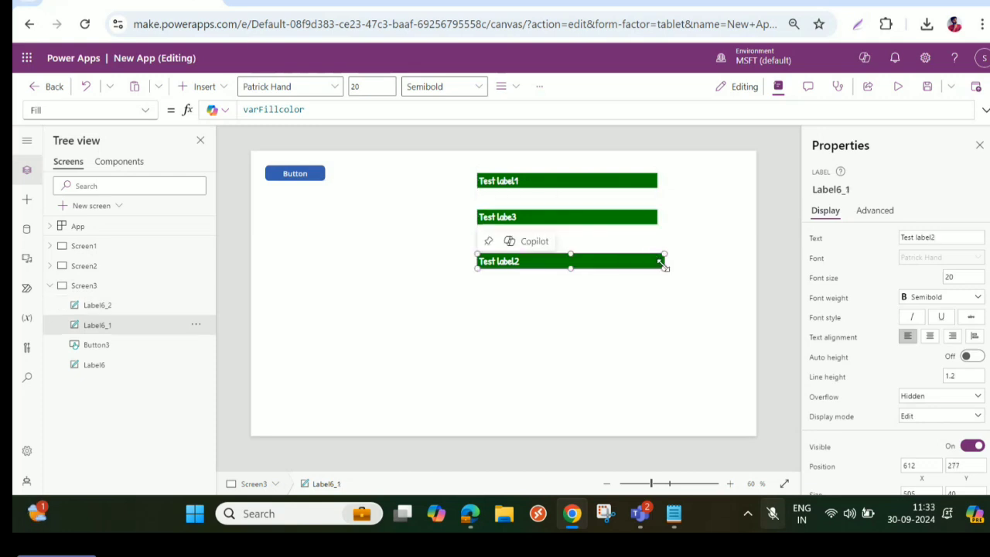
pyautogui.moveTo(663, 262); pyautogui.dragTo(659, 264)
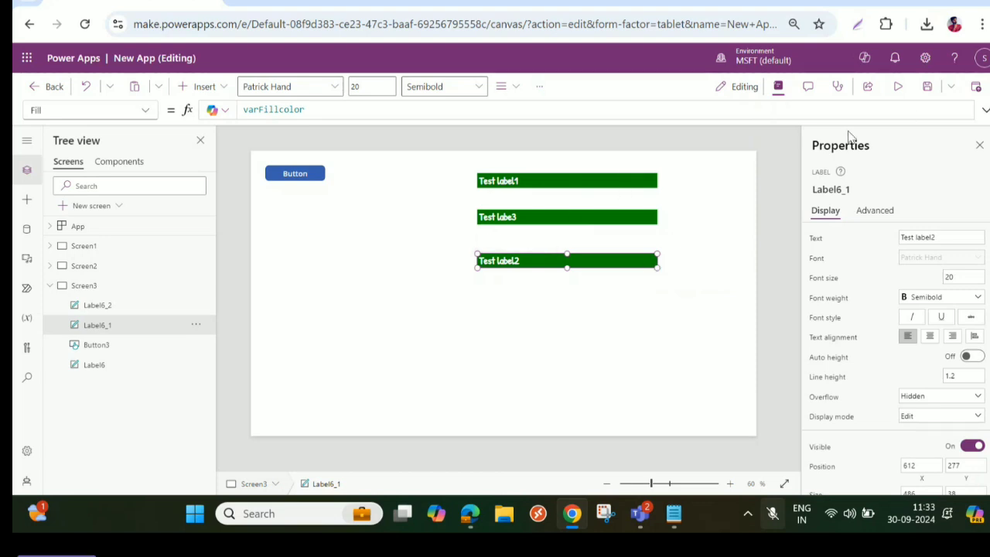
# - Format the text of the button's OnSelect formula, review both Set calls and collapse the formula area
pyautogui.click(304, 177)
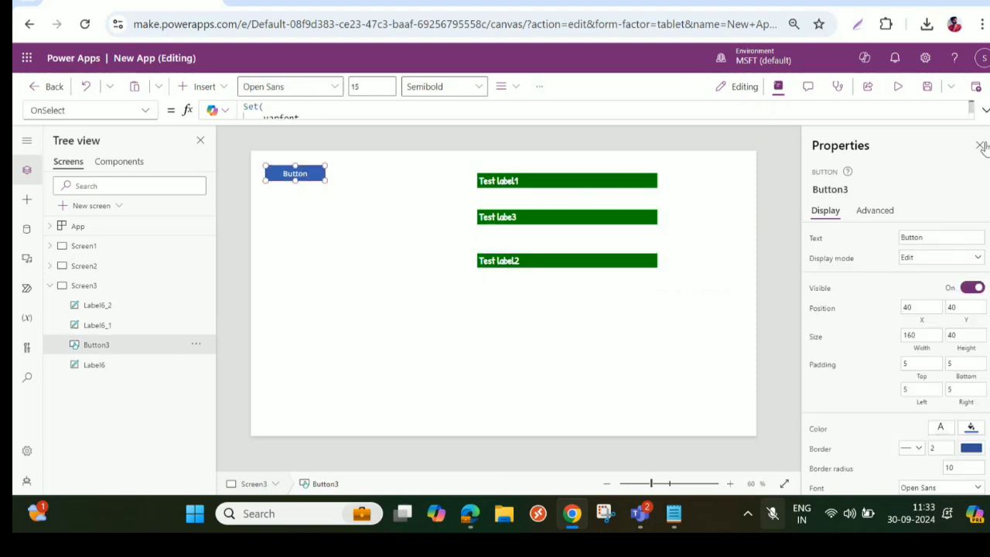
pyautogui.click(984, 111)
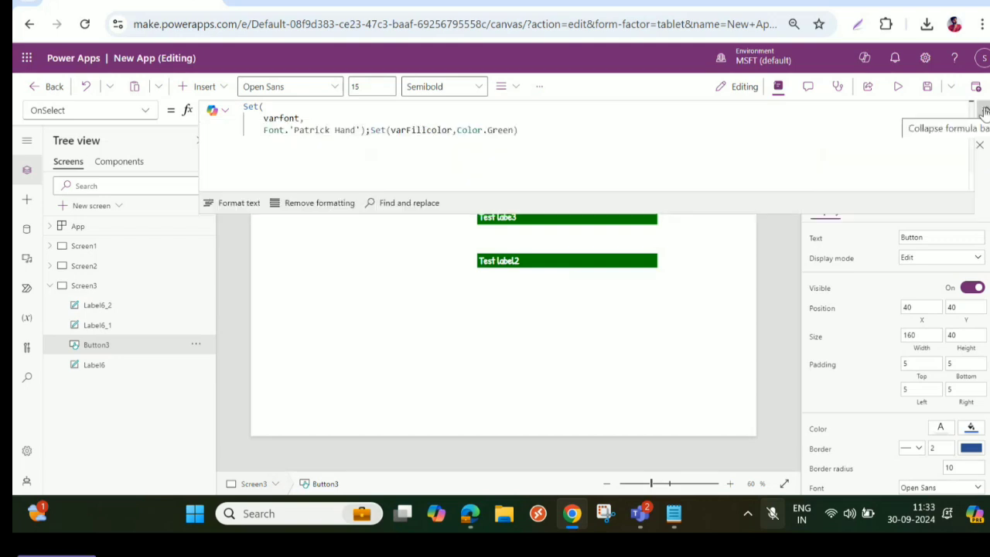
pyautogui.click(233, 204)
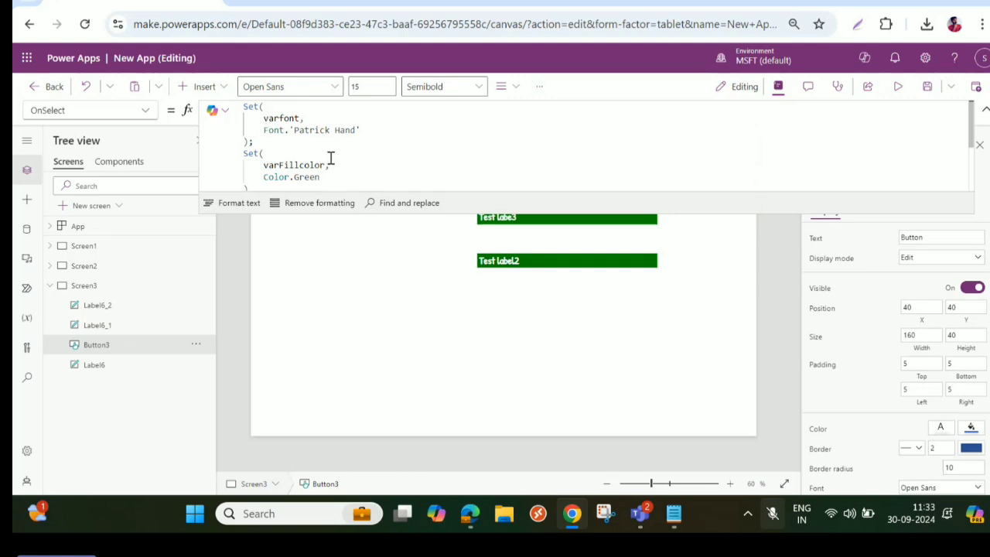
pyautogui.scroll(-3, 309, 162)
pyautogui.scroll(3, 273, 147)
pyautogui.scroll(-2, 259, 164)
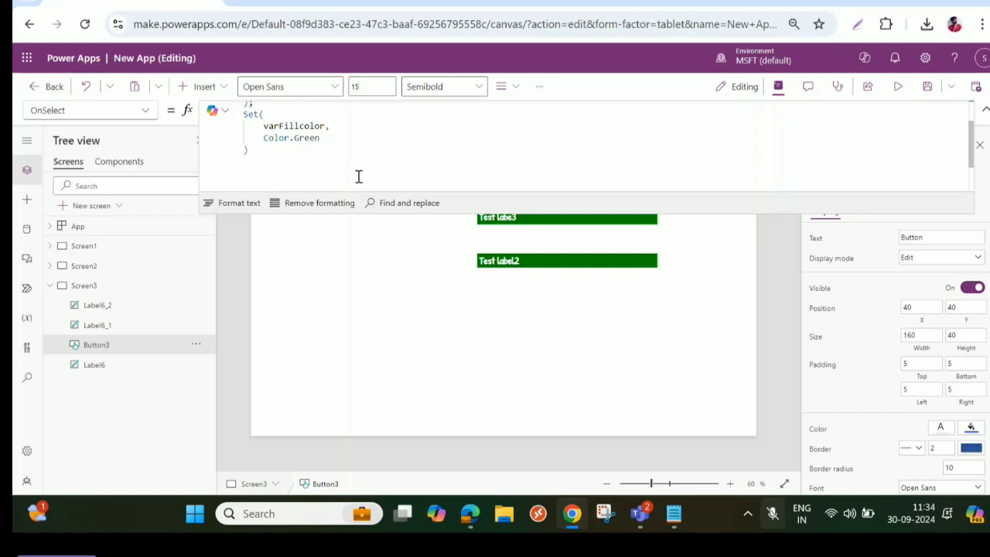
pyautogui.click(984, 109)
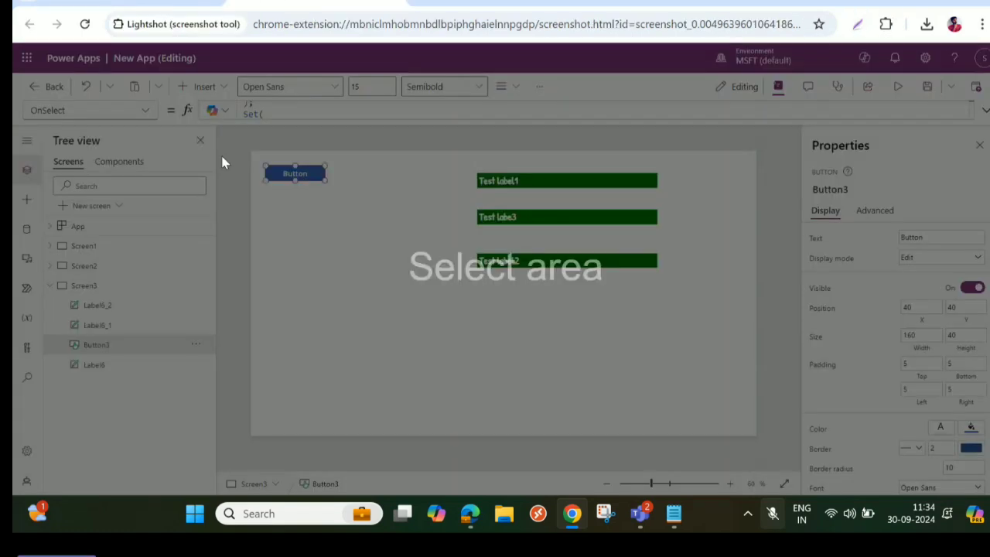
# - Capture the canvas area with Lightshot and handwrite "Set" with an arrow to "globally" on it in red
pyautogui.moveTo(248, 146); pyautogui.dragTo(762, 433)
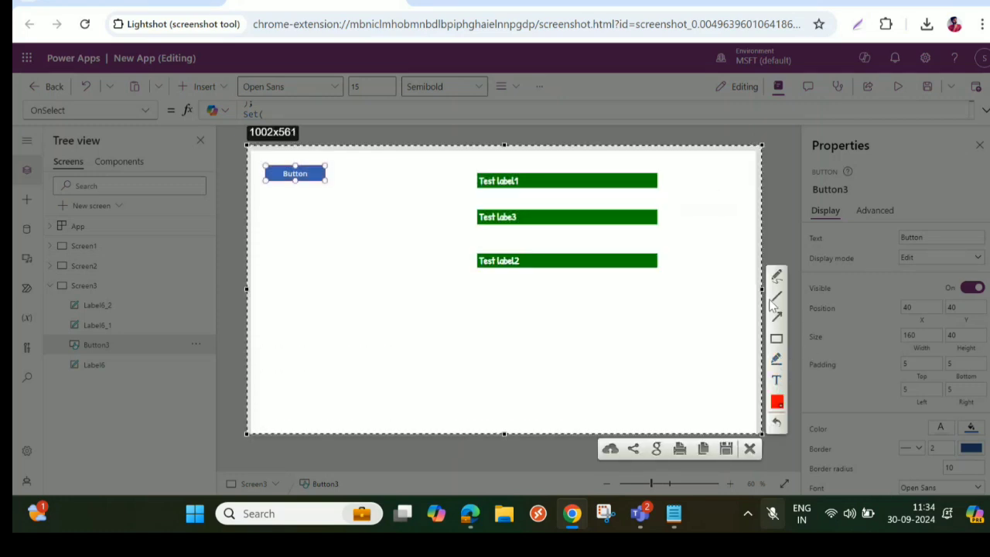
pyautogui.moveTo(323, 308); pyautogui.dragTo(294, 376)
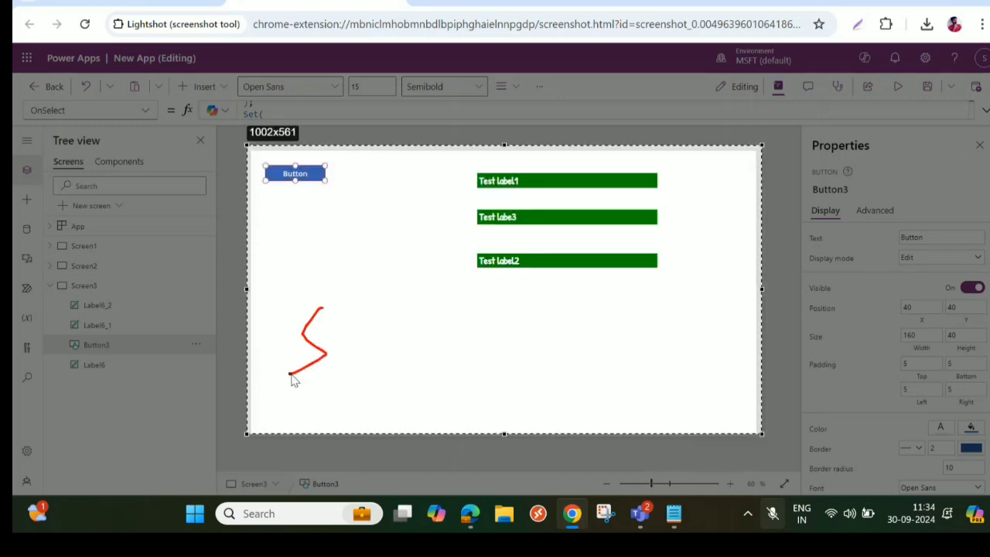
pyautogui.moveTo(328, 344); pyautogui.dragTo(354, 347)
pyautogui.moveTo(349, 310); pyautogui.dragTo(352, 356)
pyautogui.moveTo(339, 320)
pyautogui.mouseDown()
pyautogui.moveTo(489, 306)
pyautogui.moveTo(465, 331)
pyautogui.mouseUp()
pyautogui.moveTo(533, 285)
pyautogui.mouseDown()
pyautogui.moveTo(570, 278)
pyautogui.moveTo(590, 252)
pyautogui.moveTo(594, 263)
pyautogui.moveTo(646, 252)
pyautogui.moveTo(648, 314)
pyautogui.moveTo(685, 232)
pyautogui.mouseUp()
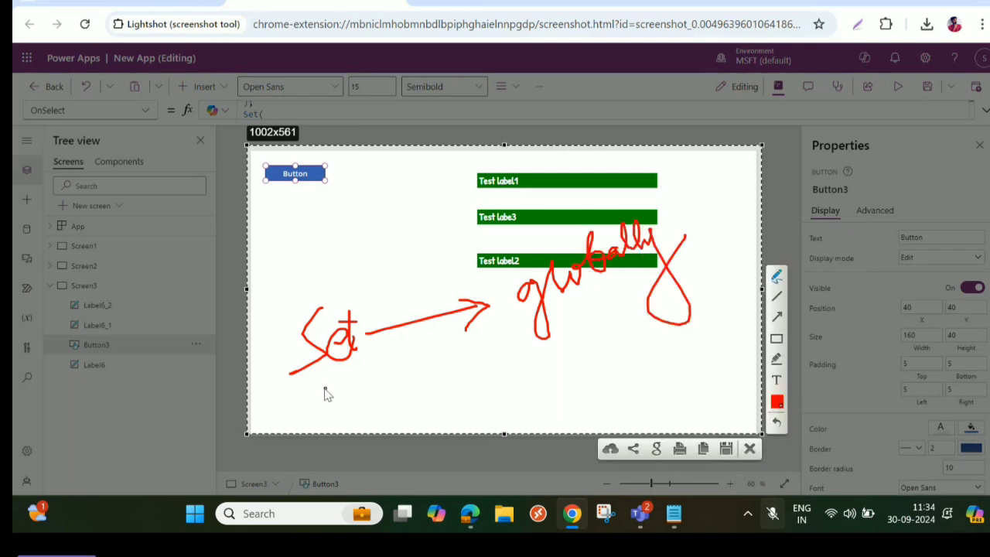
# - Handwrite "updatecontext" with an arrow to "local" below the first note and close the screen capture
pyautogui.moveTo(324, 391)
pyautogui.mouseDown()
pyautogui.moveTo(349, 389)
pyautogui.moveTo(380, 424)
pyautogui.moveTo(380, 392)
pyautogui.moveTo(413, 379)
pyautogui.moveTo(411, 354)
pyautogui.moveTo(422, 388)
pyautogui.moveTo(449, 343)
pyautogui.moveTo(477, 363)
pyautogui.moveTo(464, 347)
pyautogui.mouseUp()
pyautogui.moveTo(445, 402)
pyautogui.mouseDown()
pyautogui.moveTo(453, 417)
pyautogui.moveTo(488, 398)
pyautogui.moveTo(517, 355)
pyautogui.moveTo(522, 377)
pyautogui.moveTo(592, 356)
pyautogui.moveTo(642, 369)
pyautogui.moveTo(666, 344)
pyautogui.moveTo(706, 335)
pyautogui.mouseUp()
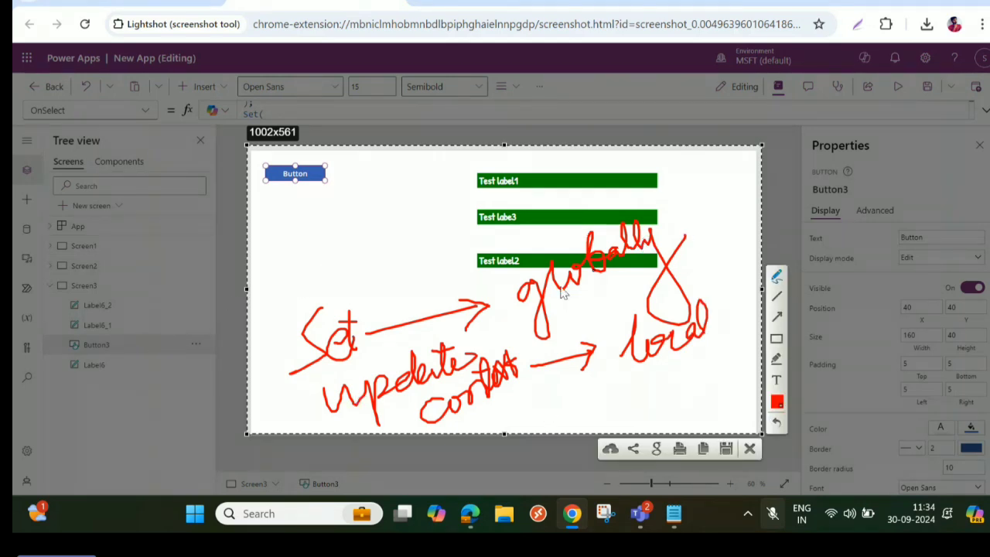
pyautogui.click(749, 450)
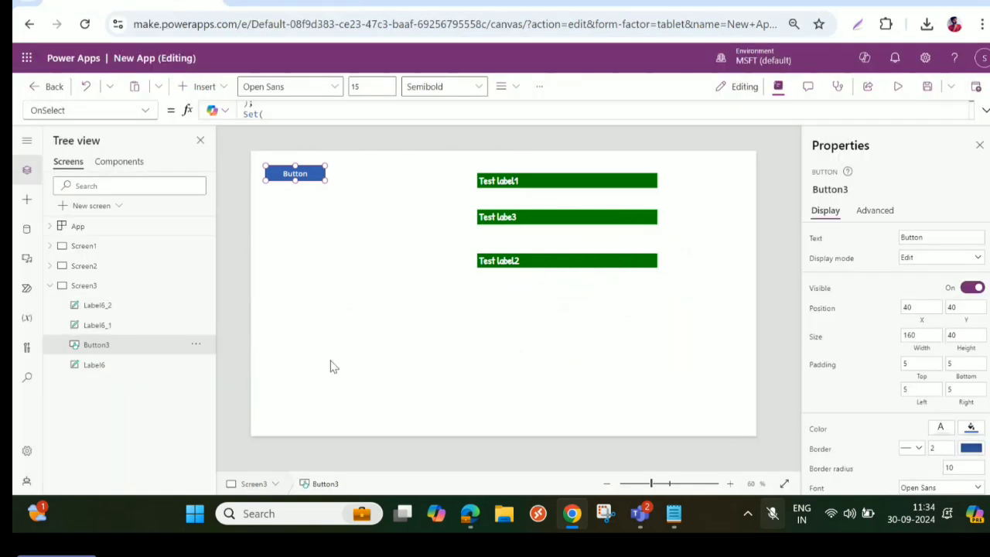
# - Collapse Screen3 in the tree and add a new blank screen to the app
pyautogui.click(50, 287)
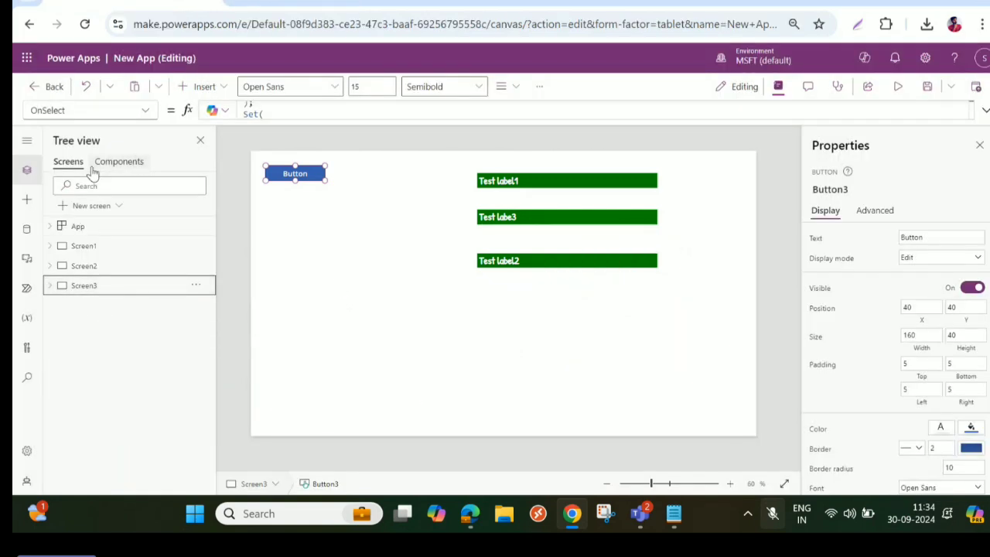
pyautogui.click(85, 205)
pyautogui.click(203, 217)
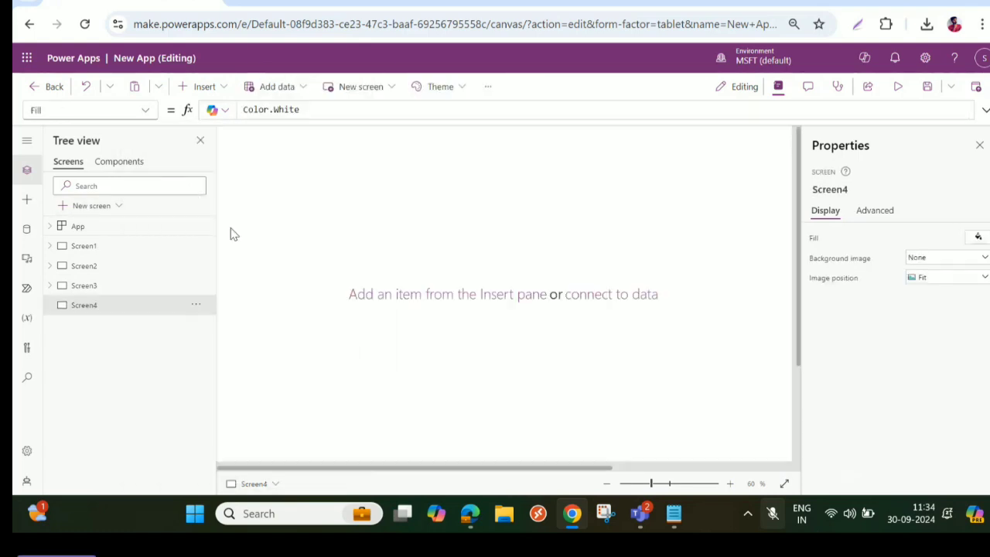
pyautogui.click(606, 483)
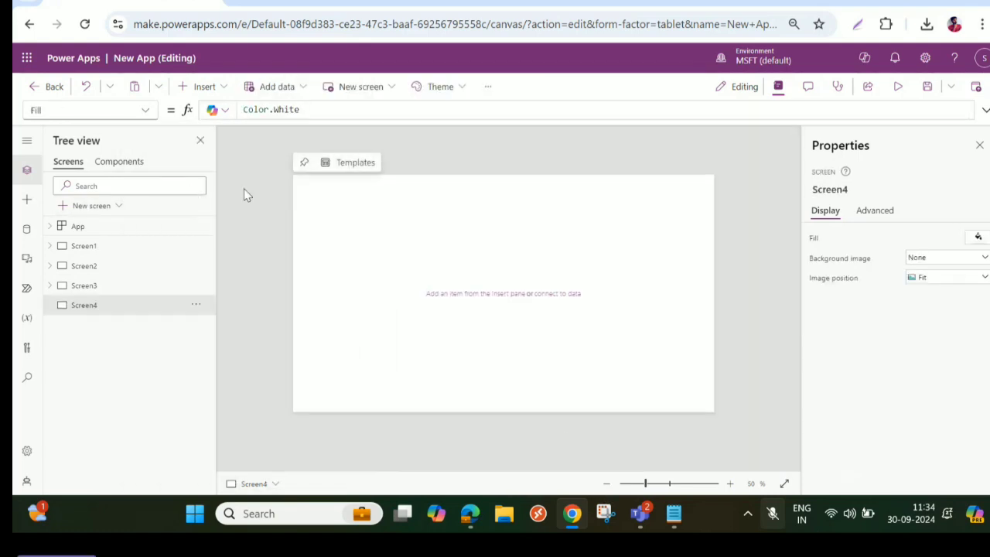
# - Insert a rectangle on Screen4 and place it in the upper middle at about X 429, Y 108
pyautogui.click(203, 86)
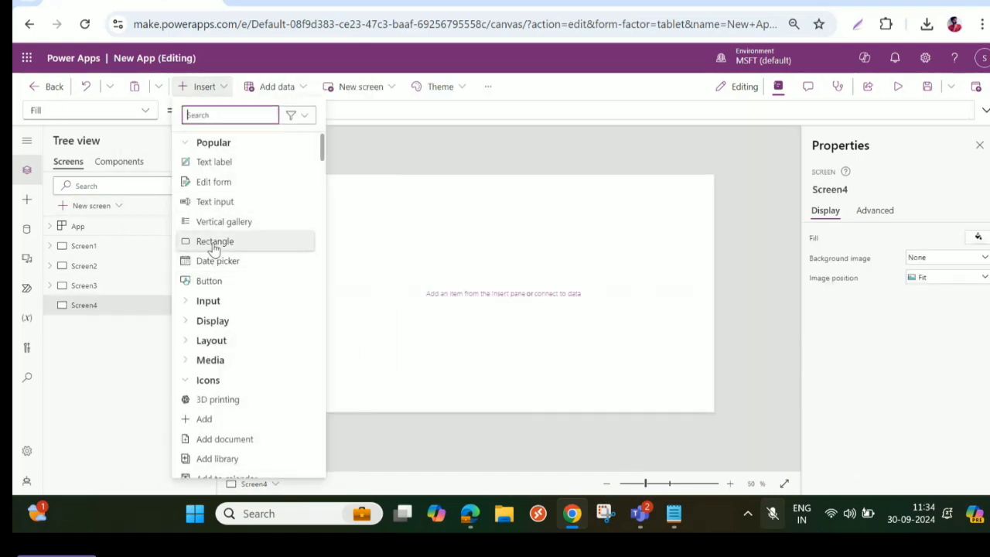
pyautogui.click(217, 241)
pyautogui.moveTo(354, 201); pyautogui.dragTo(515, 222)
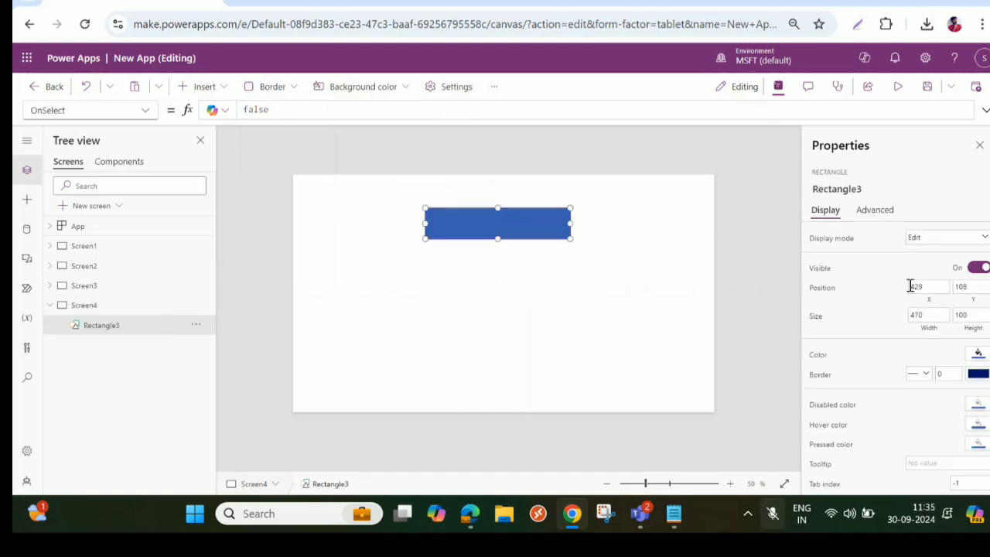
# - Replace the rectangle's Fill formula with varFillcolor from the clipboard history
pyautogui.click(151, 113)
pyautogui.click(49, 279)
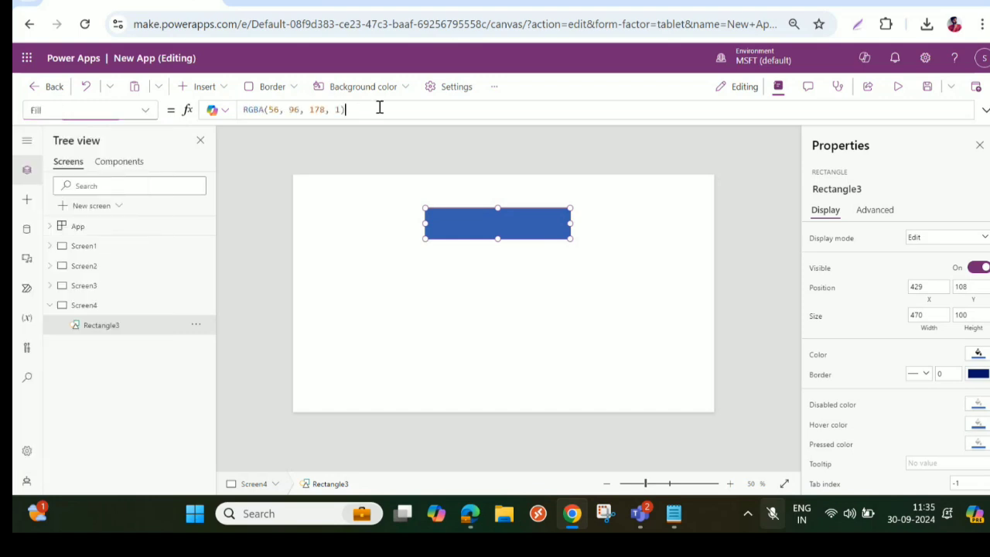
pyautogui.tripleClick(380, 109)
pyautogui.press('super+v')
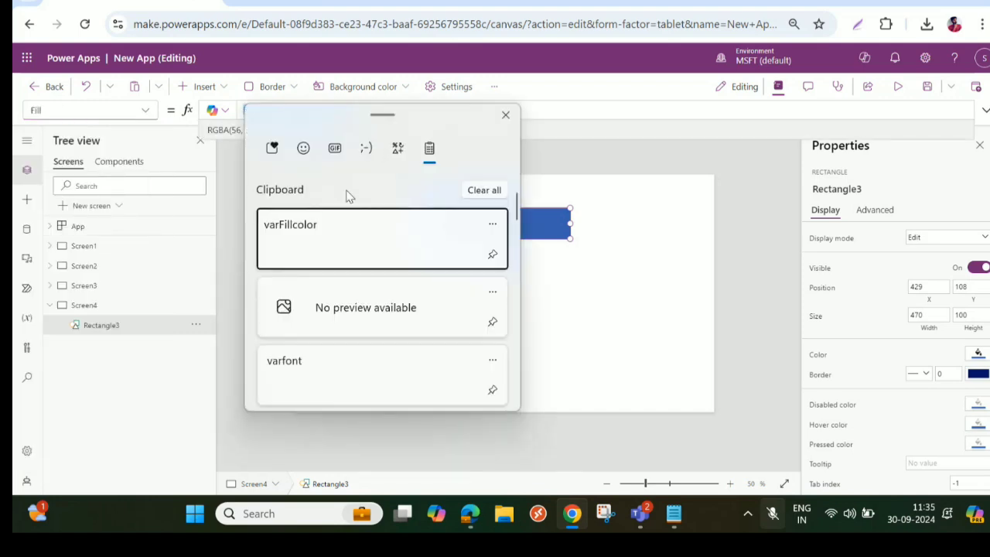
pyautogui.click(325, 228)
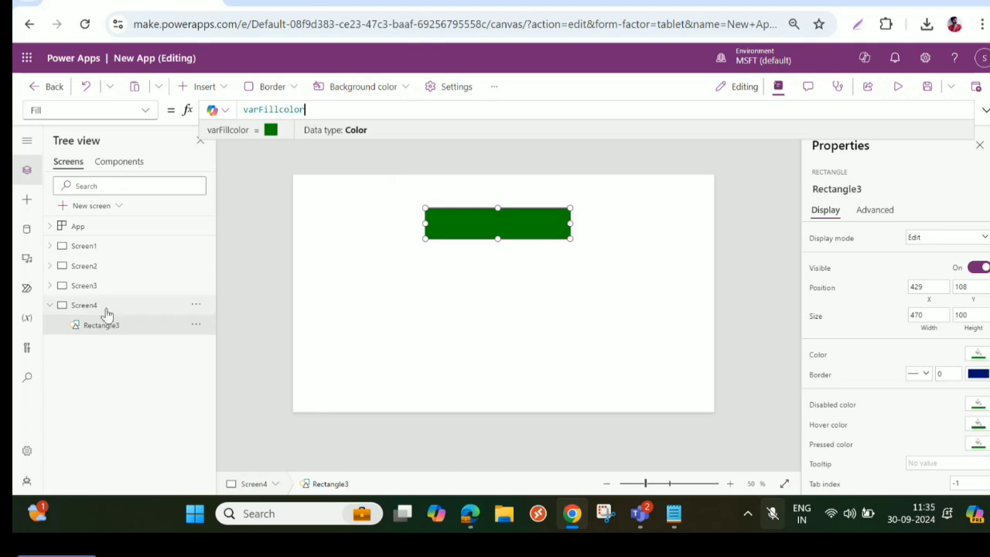
# - Change varFillcolor to Color.IndianRed in the OnSelect formula of Screen3's button and run the button's action
pyautogui.click(87, 287)
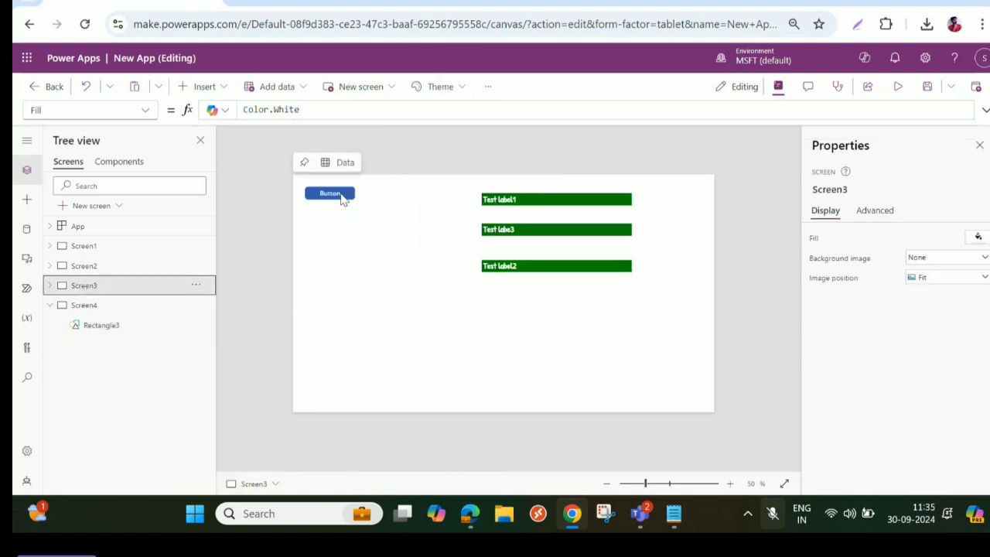
pyautogui.click(343, 198)
pyautogui.click(985, 110)
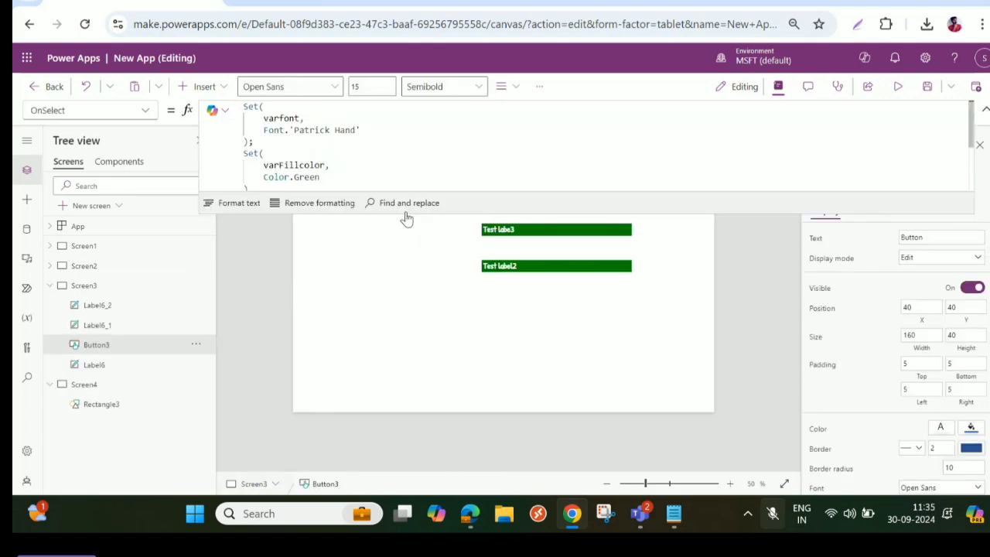
pyautogui.scroll(-1, 304, 151)
pyautogui.doubleClick(294, 137)
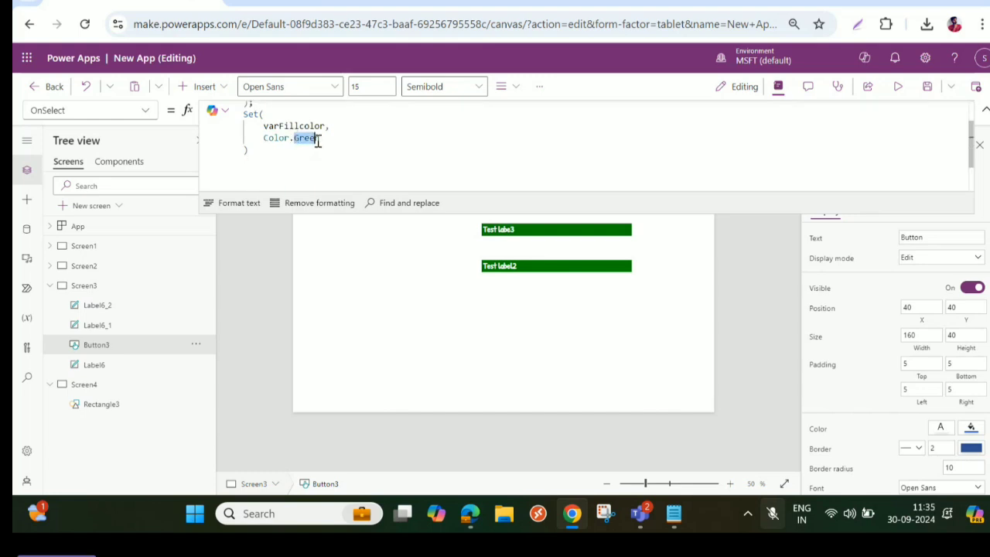
pyautogui.write('Red')
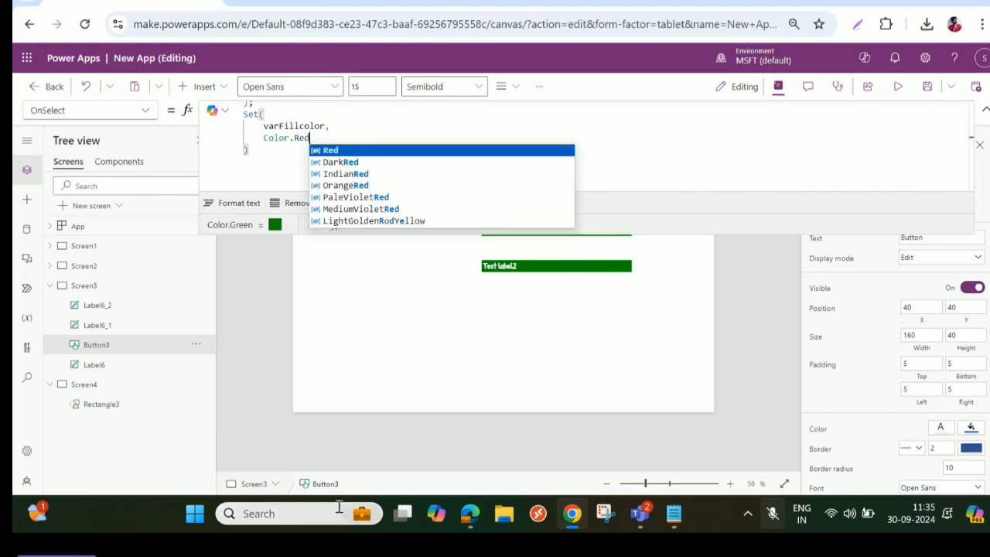
pyautogui.click(350, 173)
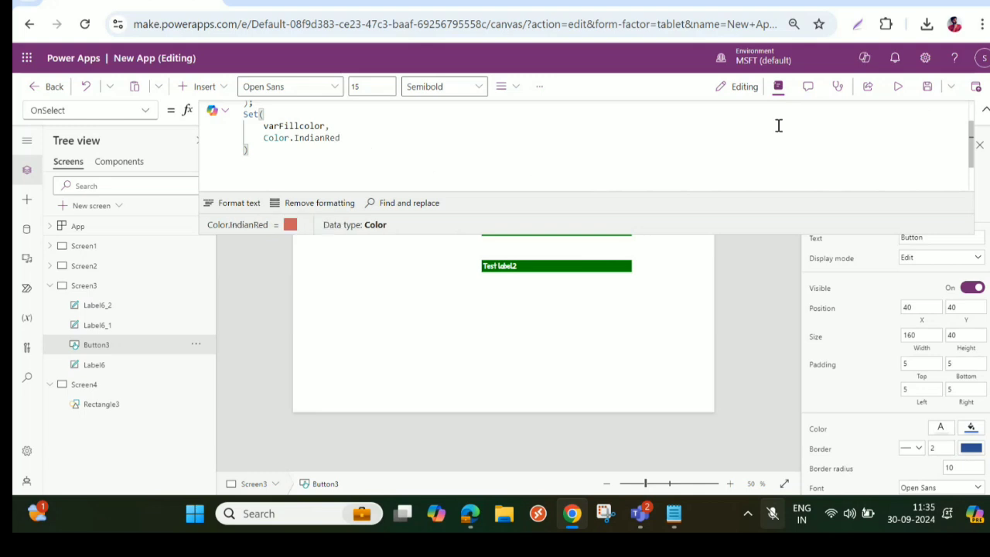
pyautogui.click(984, 109)
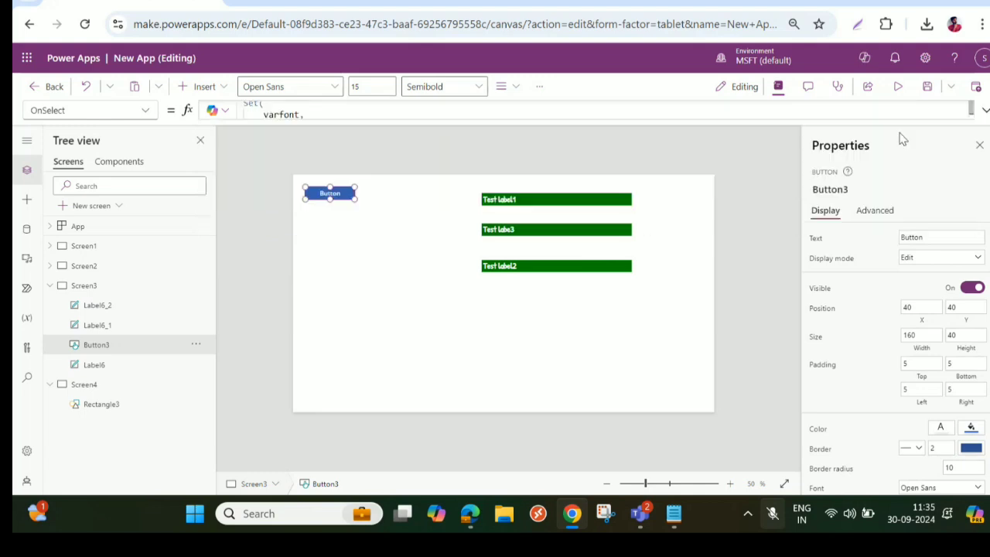
pyautogui.keyDown('alt'); pyautogui.click(328, 195); pyautogui.keyUp('alt')
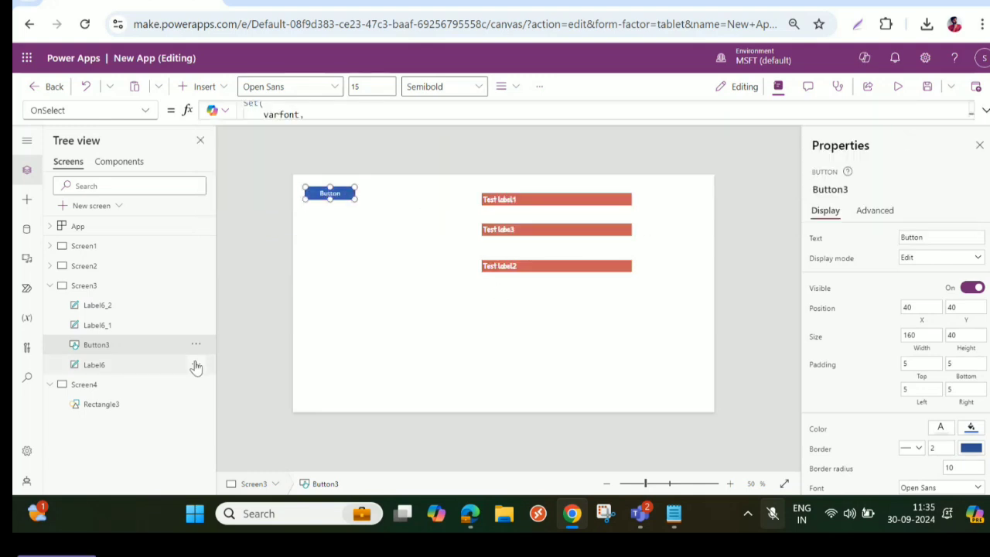
# - Examine the rectangle's Fill on Screen4 and the OnSelect formula of the button on Screen3
pyautogui.click(91, 390)
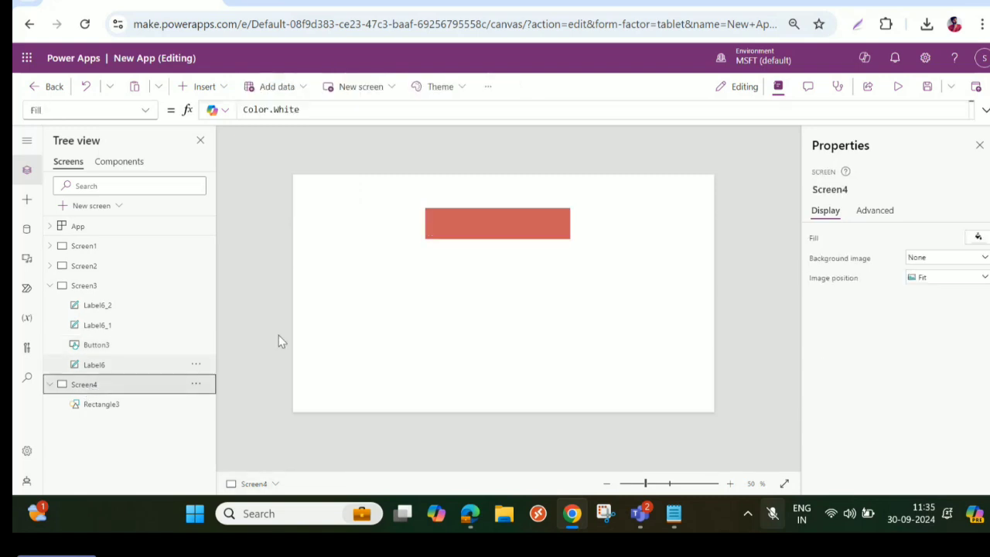
pyautogui.click(550, 225)
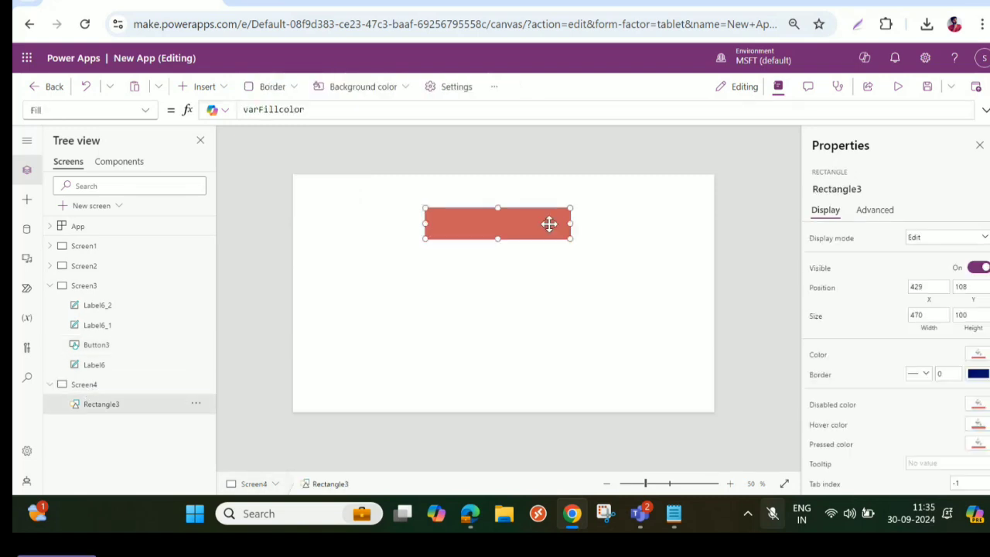
pyautogui.click(89, 289)
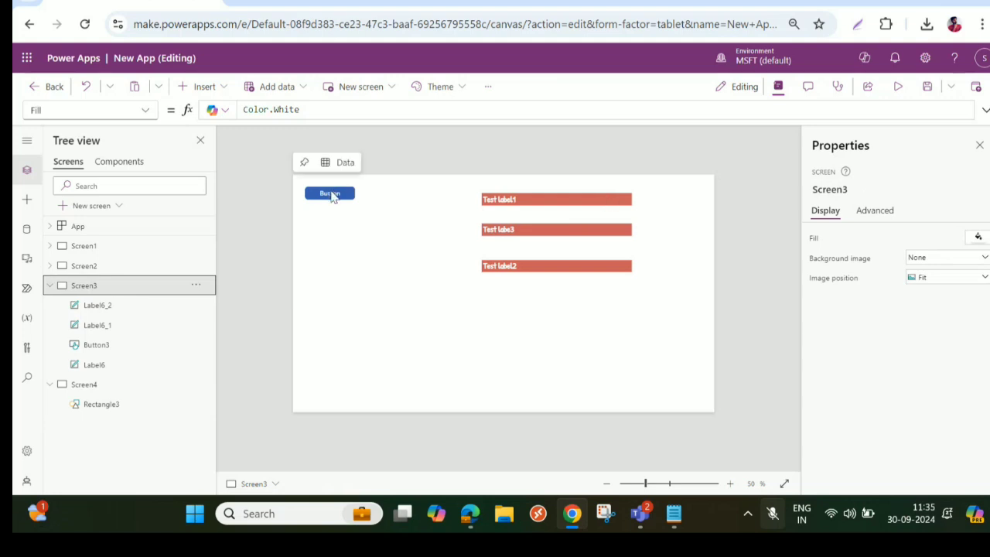
pyautogui.click(330, 192)
pyautogui.click(985, 109)
pyautogui.scroll(1, 309, 146)
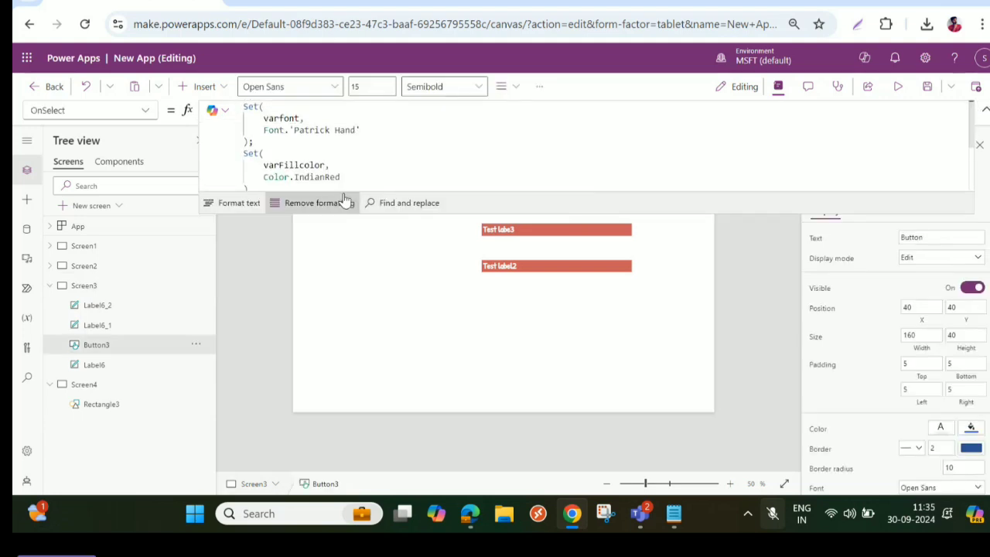
pyautogui.scroll(-1, 385, 160)
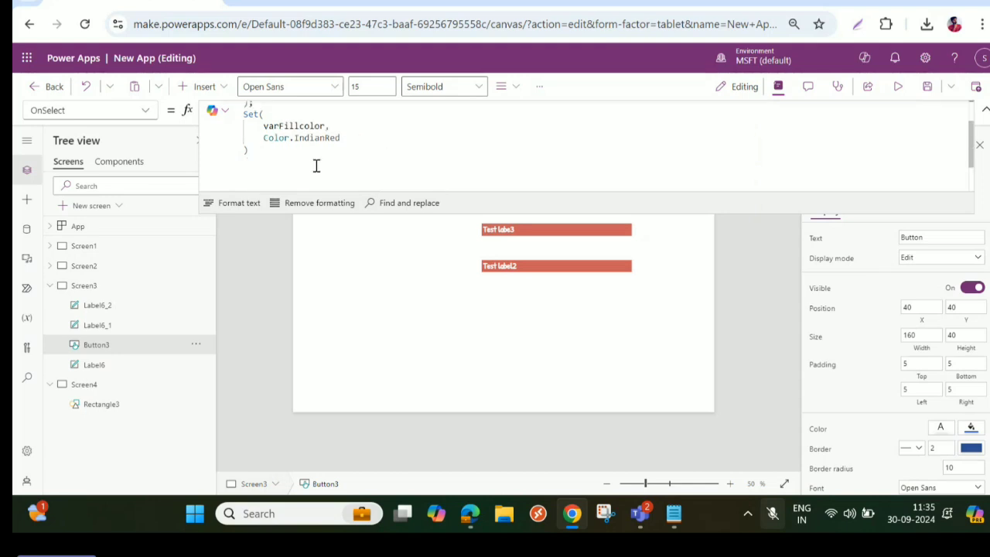
pyautogui.scroll(1, 272, 160)
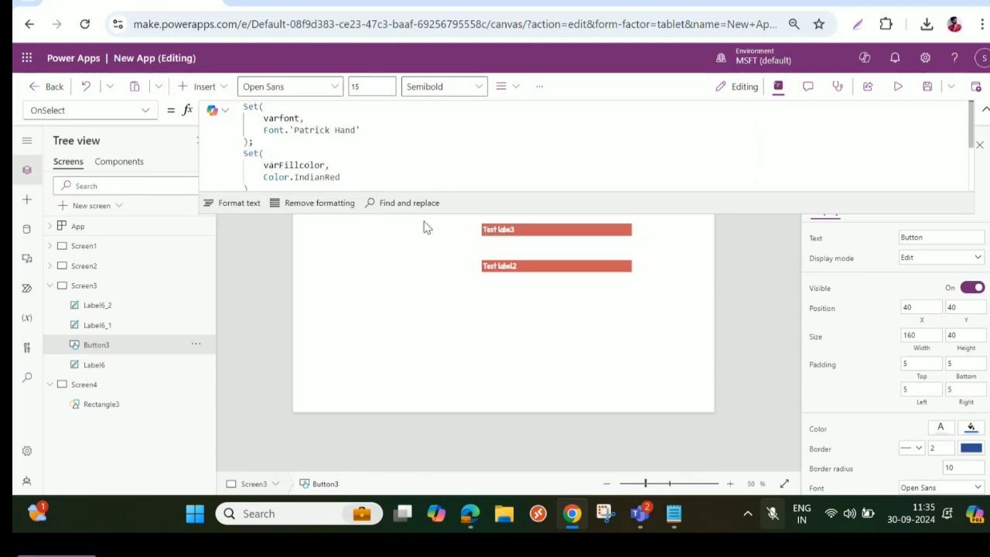
# - Enlarge the formula area and replace the varFillcolor Set call in the button's OnSelect with the UpdateContext function
pyautogui.moveTo(769, 215); pyautogui.dragTo(773, 317)
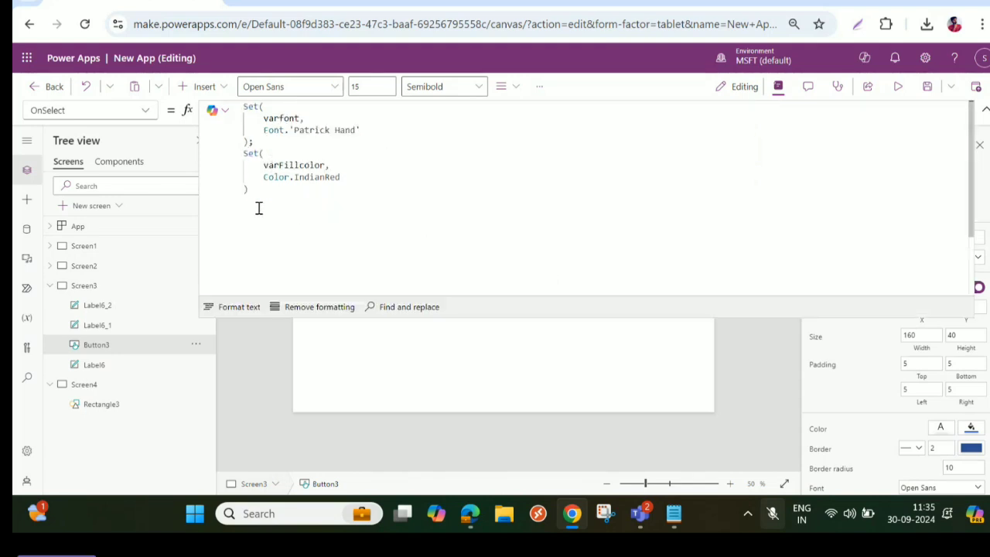
pyautogui.click(283, 250)
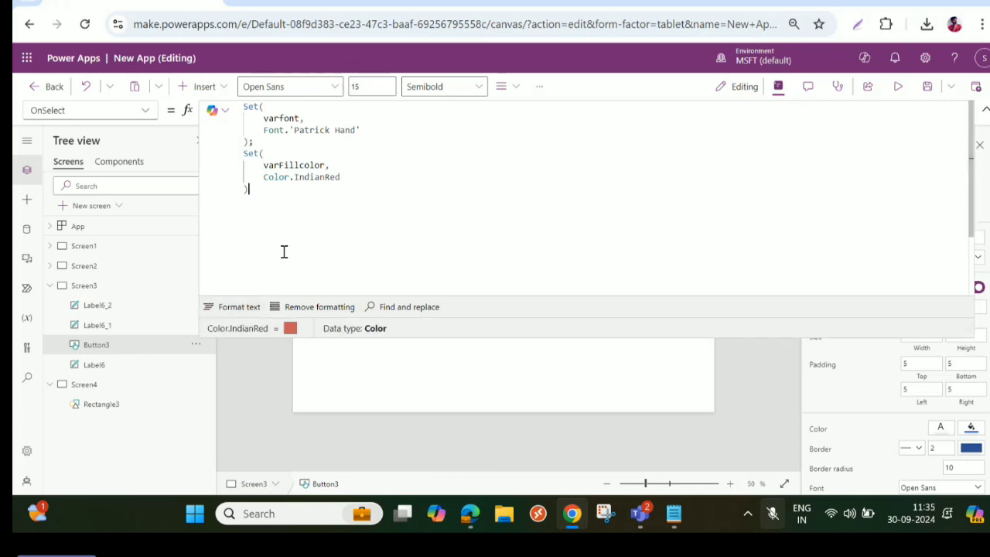
pyautogui.click(246, 155)
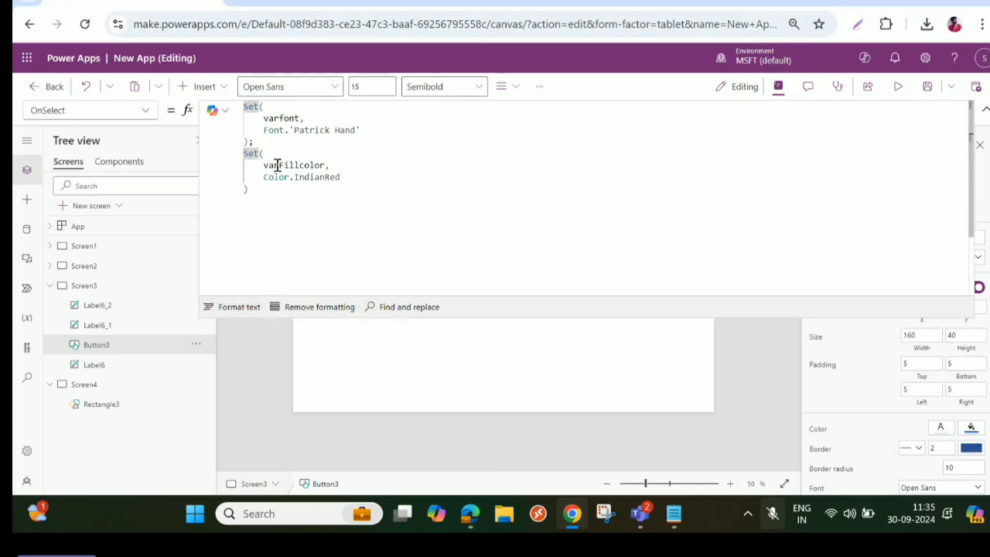
pyautogui.moveTo(263, 164); pyautogui.dragTo(344, 185)
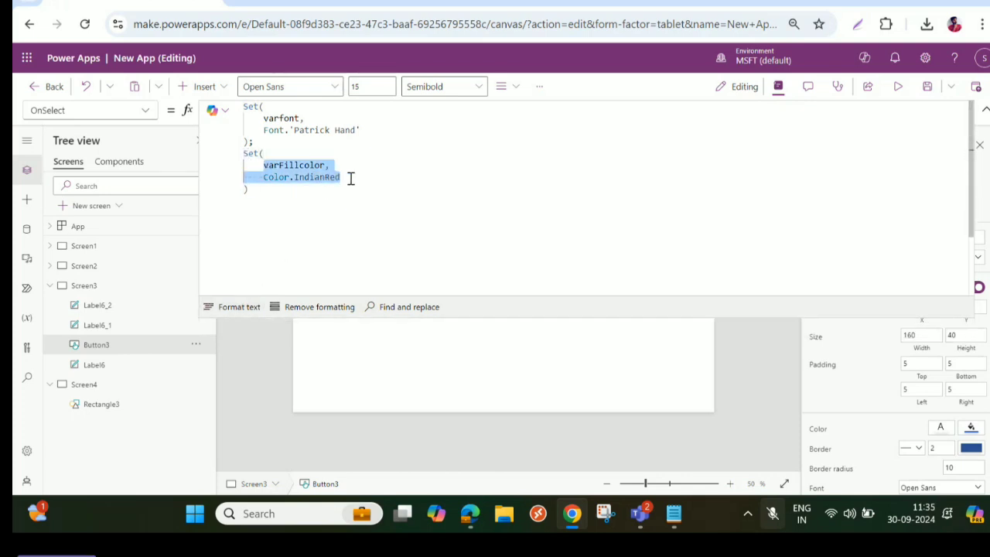
pyautogui.click(271, 166)
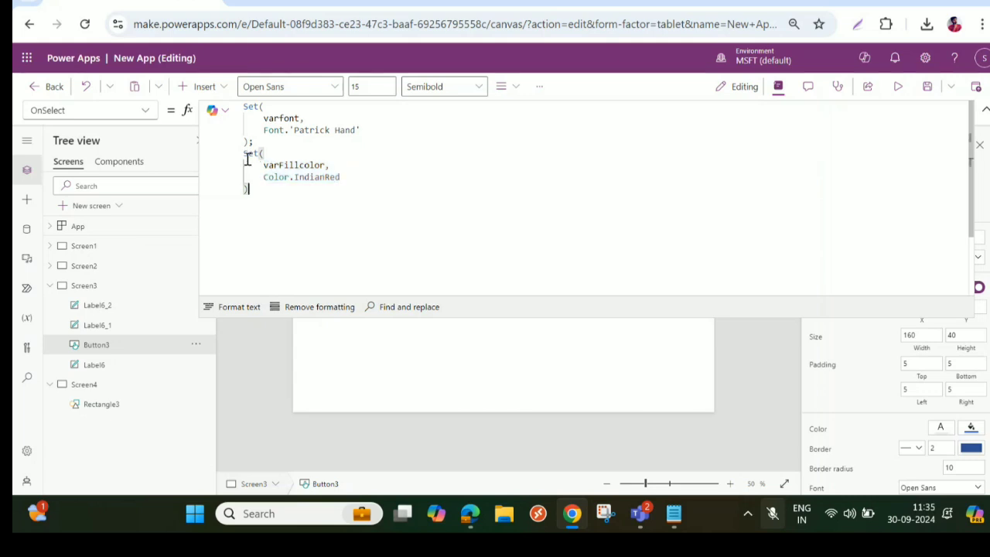
pyautogui.moveTo(250, 192); pyautogui.dragTo(243, 153)
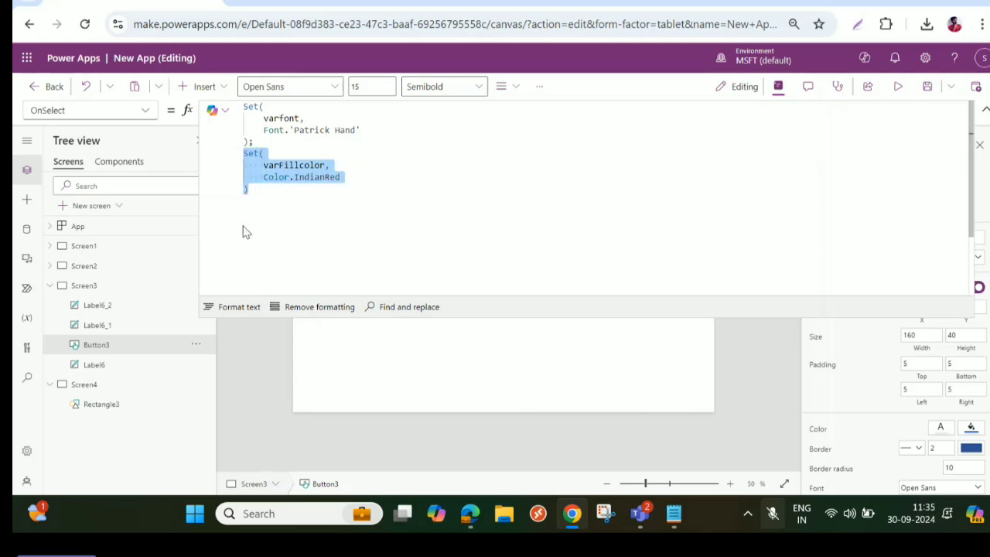
pyautogui.press('BackSpace')
pyautogui.write('Update')
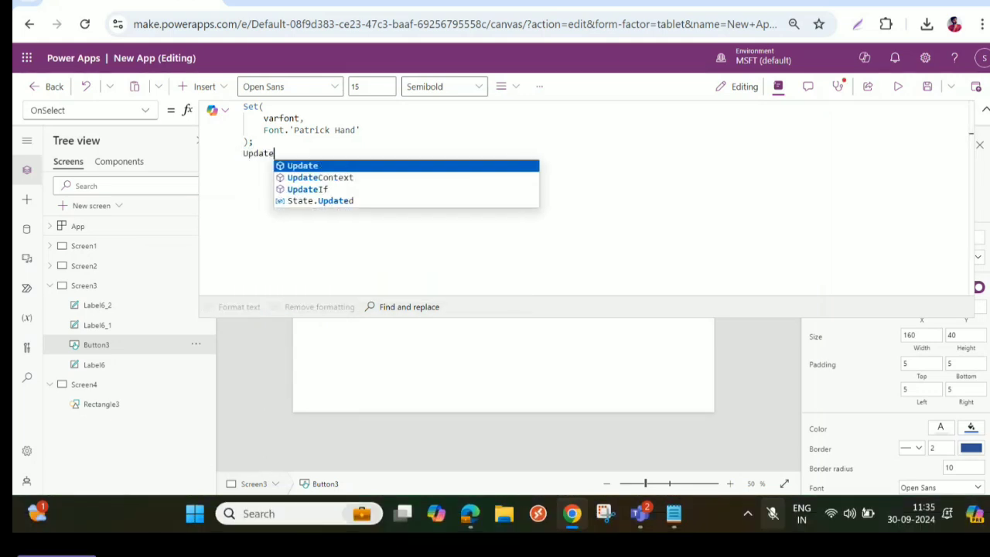
pyautogui.press('Down')
pyautogui.press('Tab')
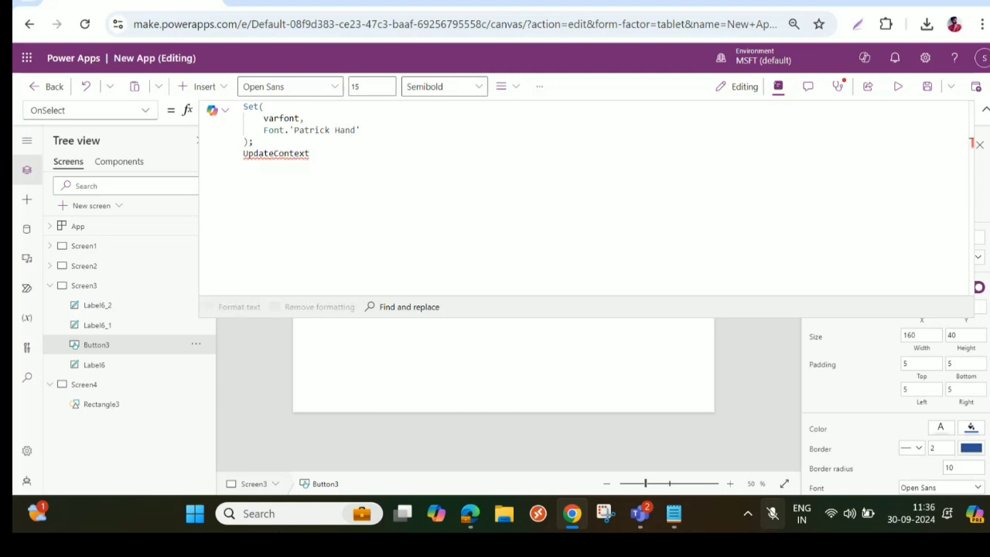
# - Complete the UpdateContext call with the record {varFillcolor: Color.IndianRed} and format the formula text
pyautogui.write('({varFillcolor,')
pyautogui.press('Return')
pyautogui.write('Color.IndianRed})')
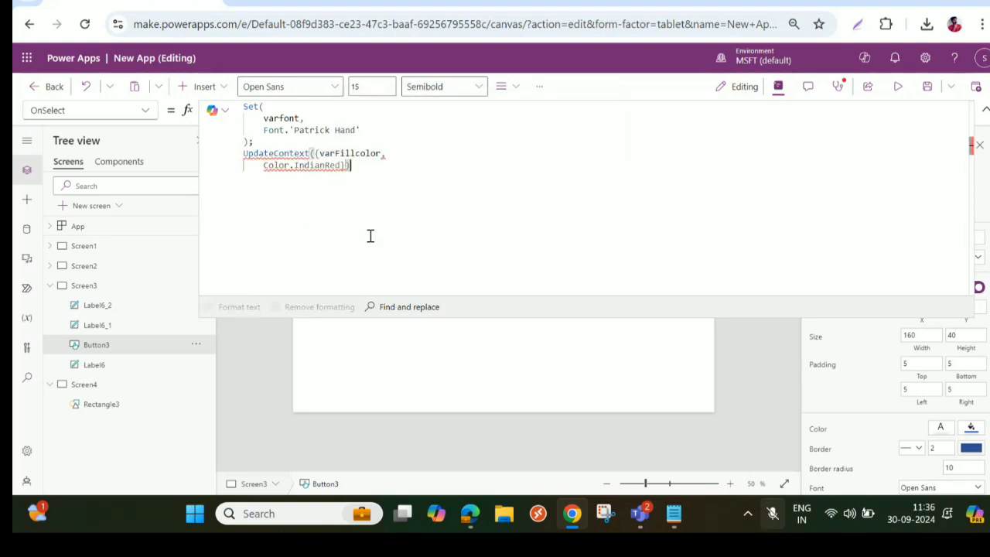
pyautogui.click(400, 148)
pyautogui.press('BackSpace')
pyautogui.write(':')
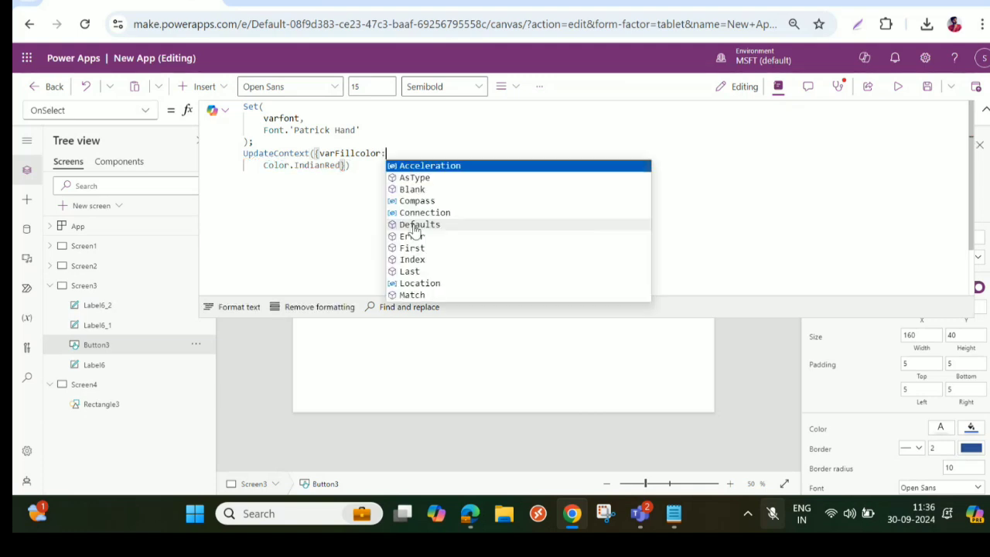
pyautogui.click(230, 306)
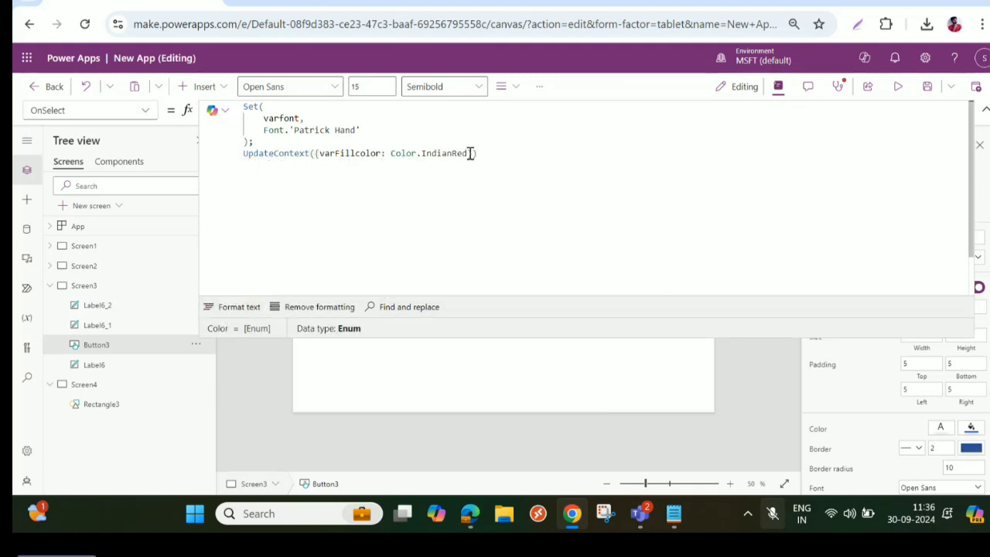
# - Change the UpdateContext color to Color.BlueViolet and run the action of Screen3's button
pyautogui.doubleClick(423, 153)
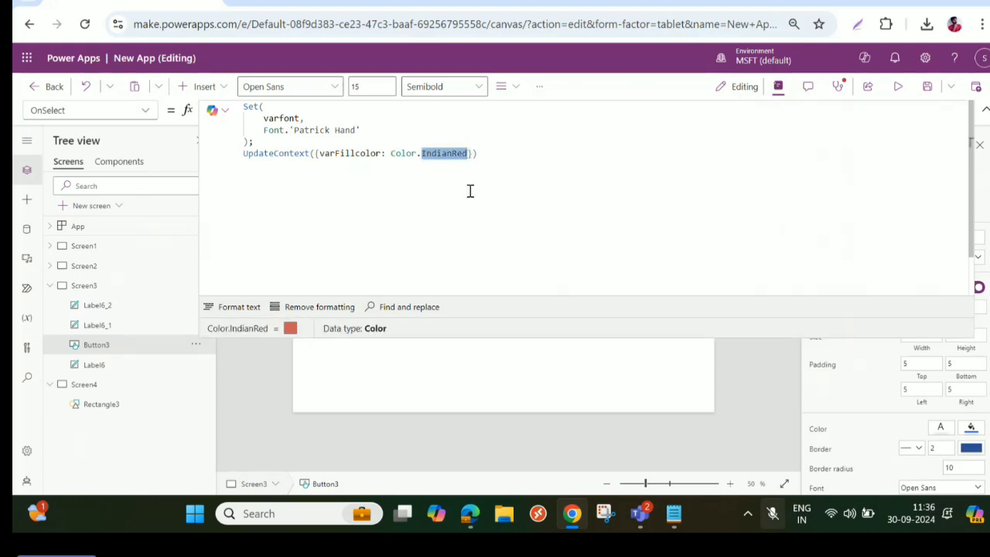
pyautogui.write('Bl')
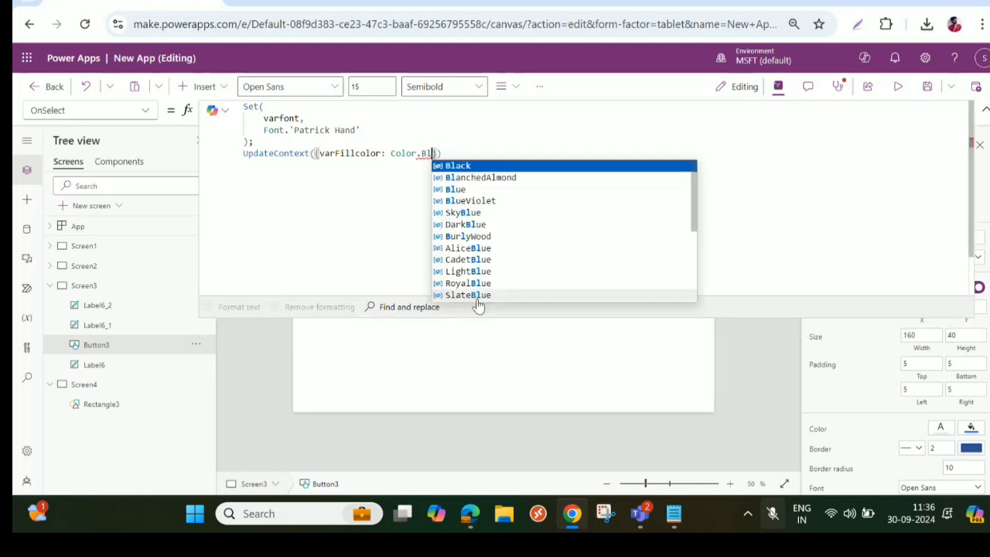
pyautogui.write('ue')
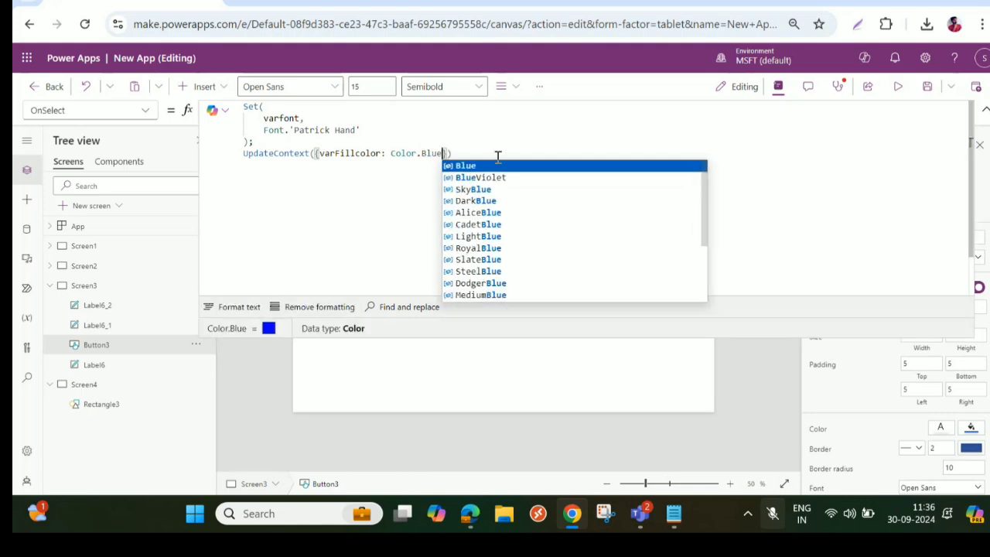
pyautogui.click(478, 177)
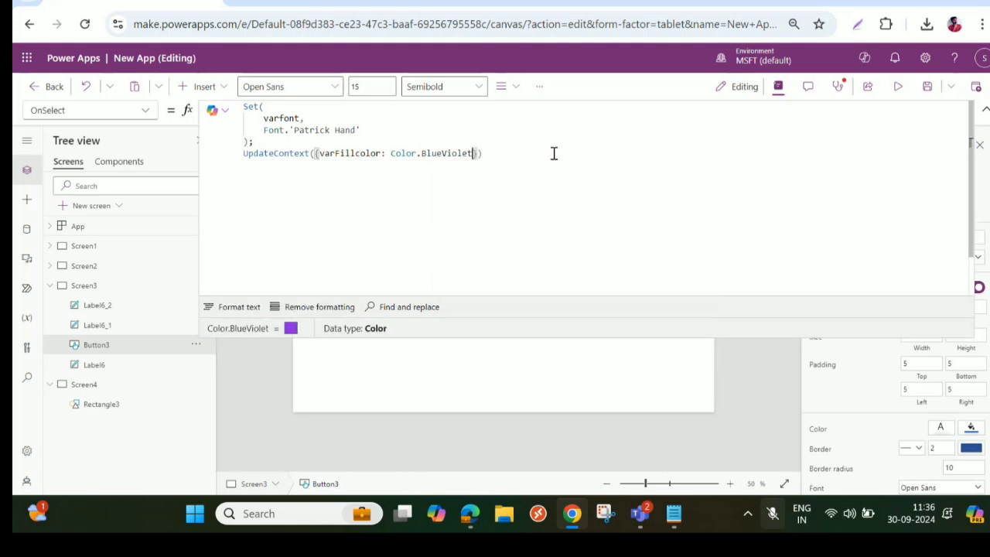
pyautogui.click(985, 110)
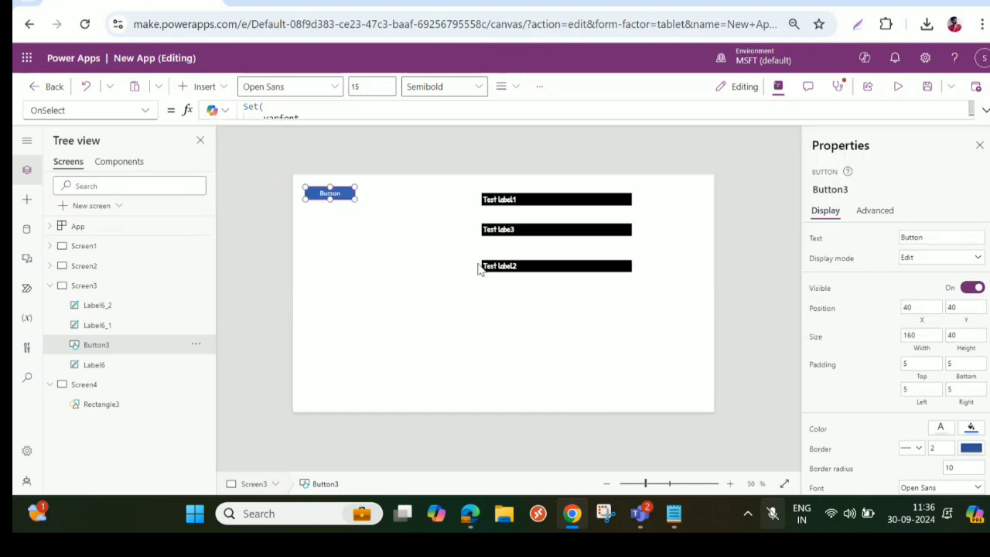
pyautogui.keyDown('alt'); pyautogui.click(348, 200); pyautogui.keyUp('alt')
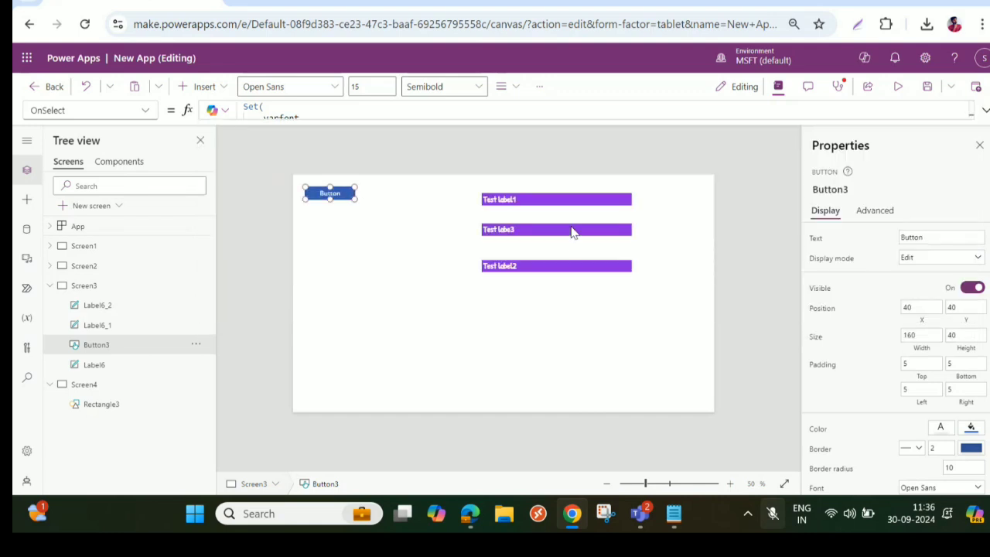
# - Inspect the Screen4 rectangle and its varFillcolor Fill formula for the effect of the context variable
pyautogui.click(124, 387)
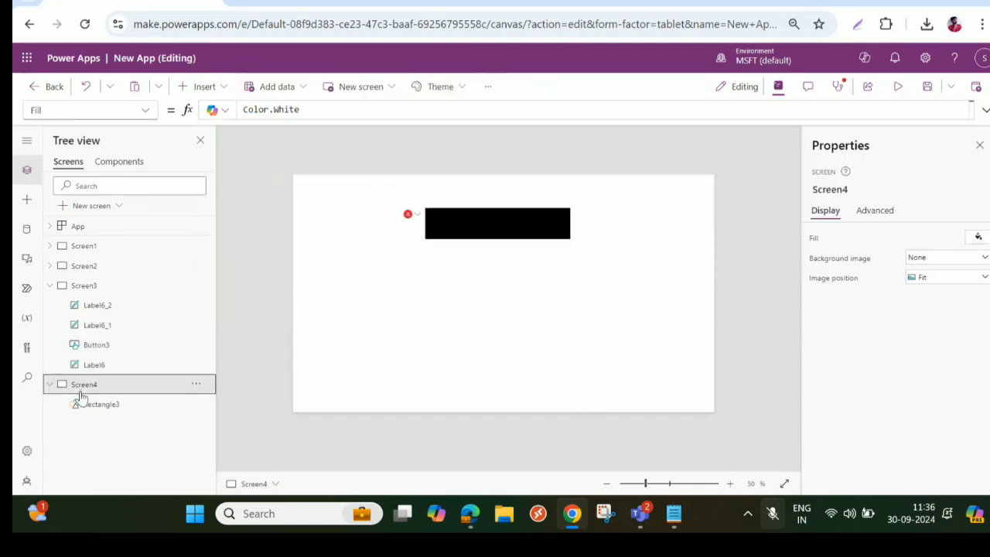
pyautogui.click(523, 234)
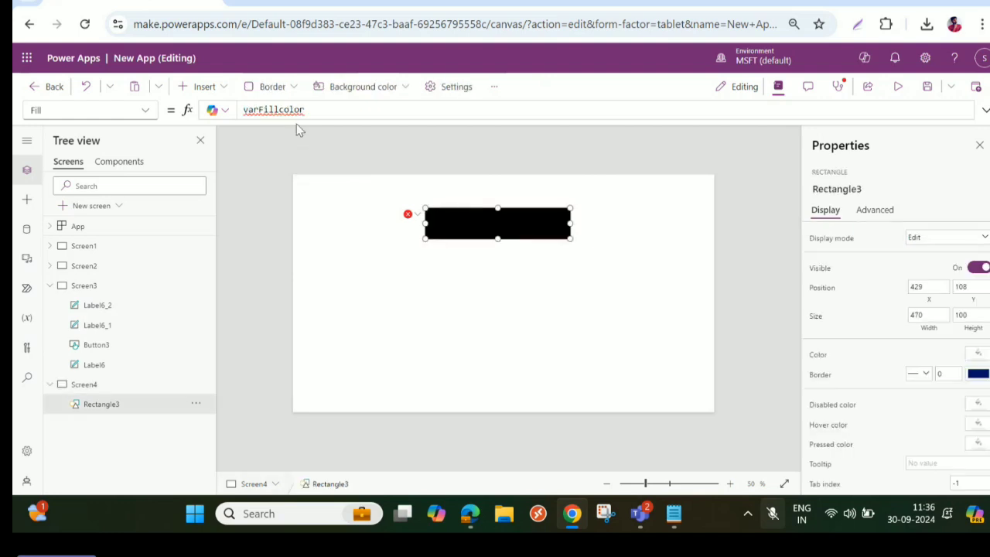
pyautogui.moveTo(276, 111)
pyautogui.moveTo(408, 218)
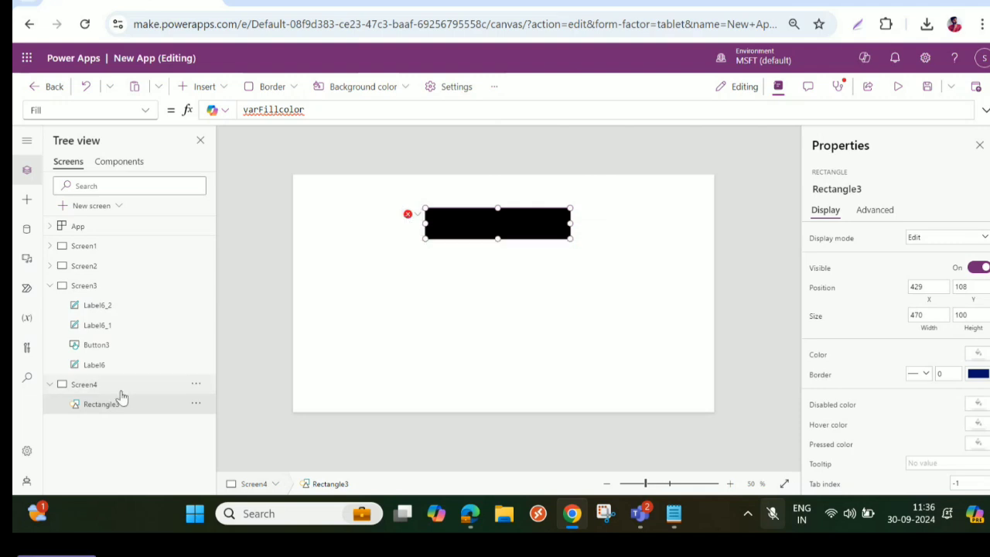
# - Replace the opening UpdateContext({ with Set( in the OnSelect formula of Screen3's button
pyautogui.click(82, 287)
pyautogui.click(328, 195)
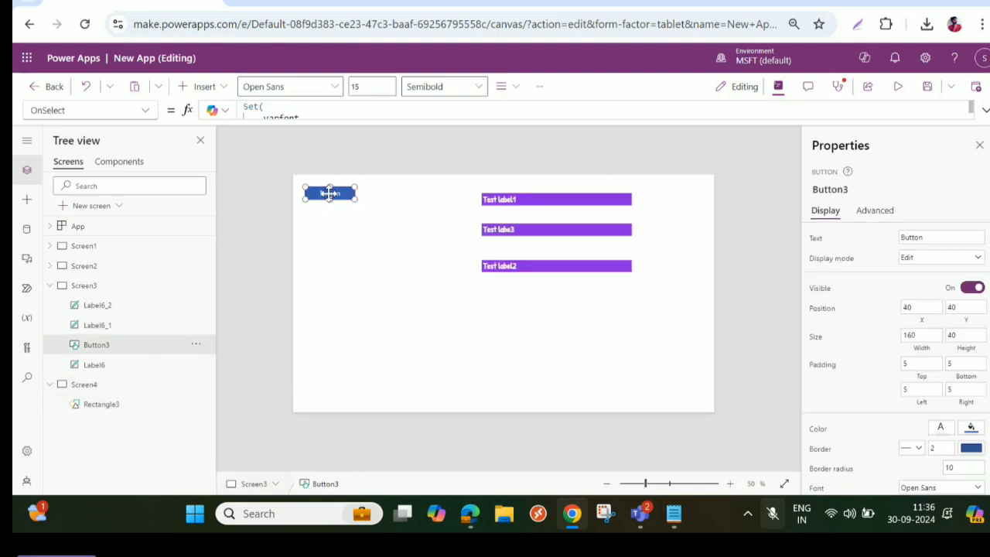
pyautogui.click(984, 112)
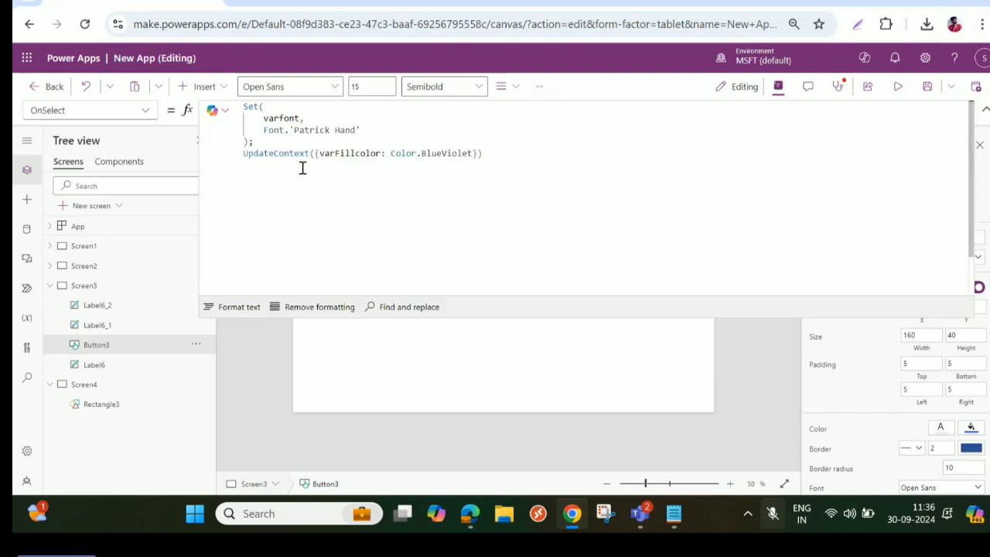
pyautogui.click(341, 217)
pyautogui.moveTo(321, 154); pyautogui.dragTo(226, 155)
pyautogui.press('BackSpace')
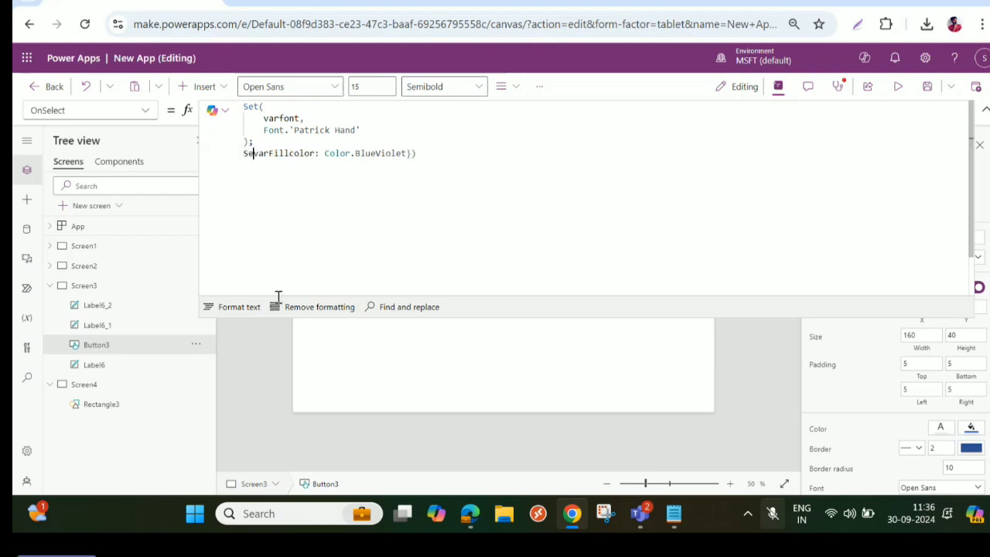
pyautogui.write('Set(')
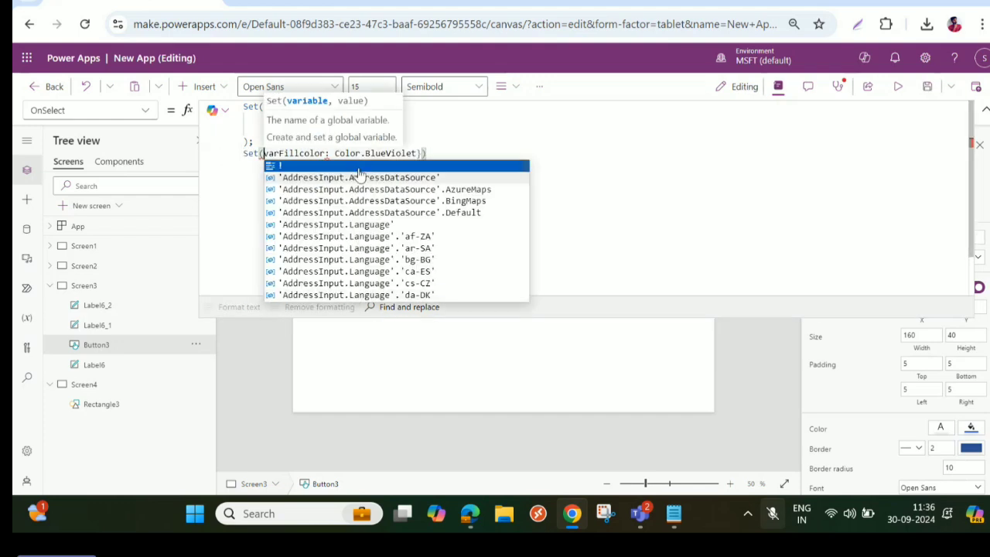
# - Correct the second call's arguments to Set(varFillcolor, Color.BlueViolet) without the record syntax, and format the formula text
pyautogui.click(328, 153)
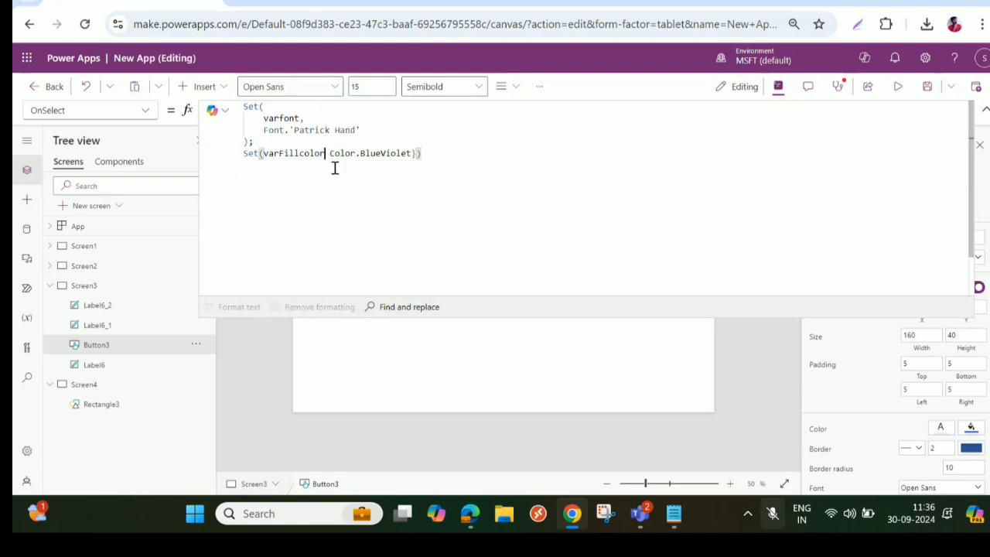
pyautogui.press('BackSpace')
pyautogui.write(',')
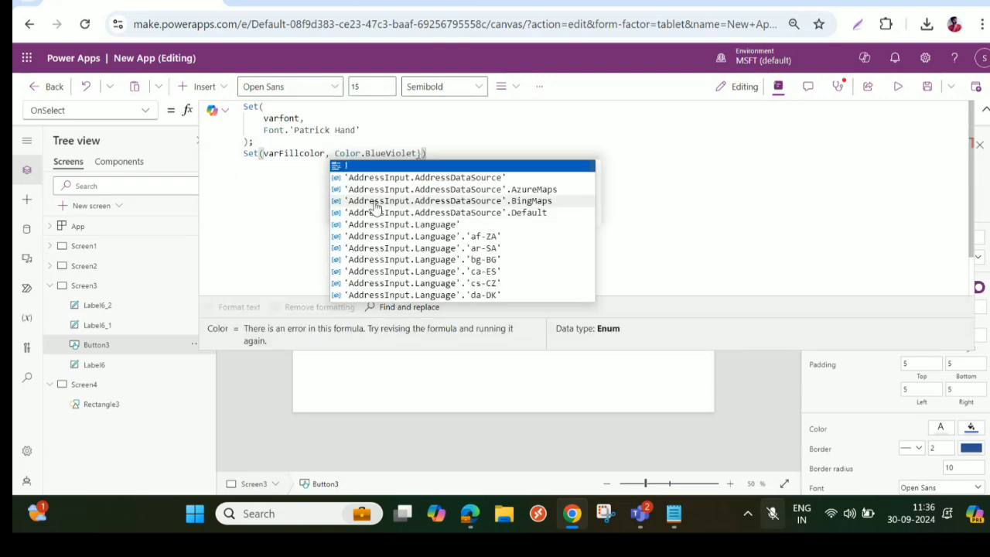
pyautogui.click(422, 152)
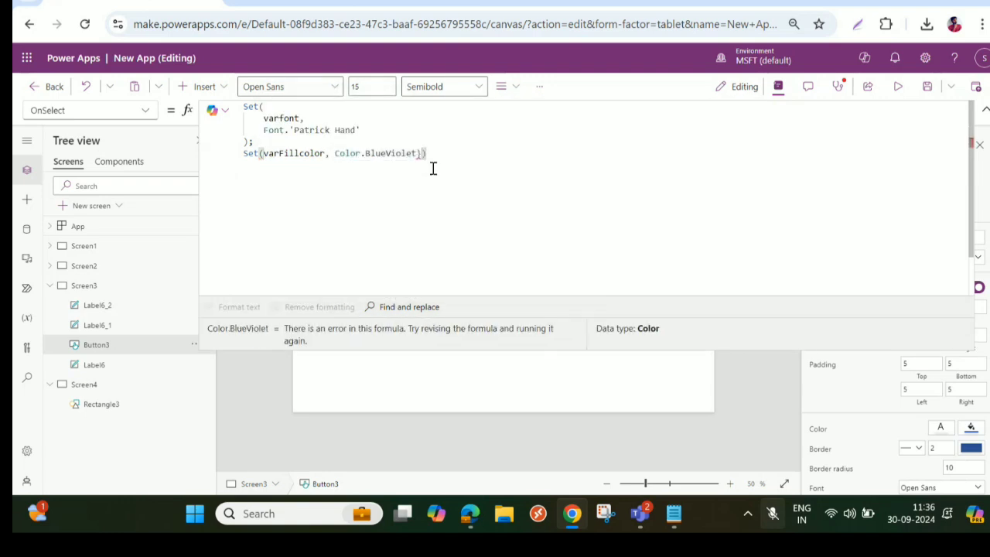
pyautogui.click(236, 307)
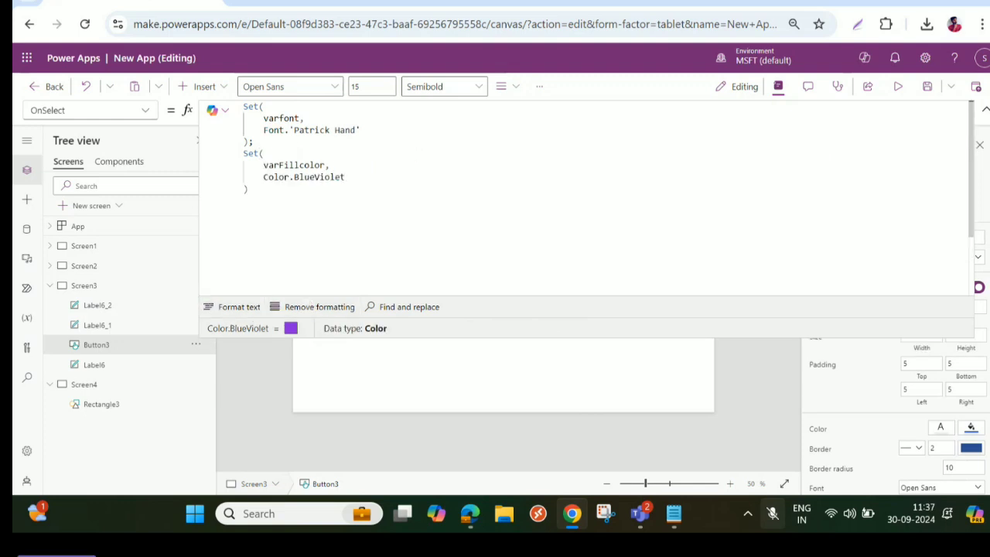
# - Collapse the formula area, run the action of Screen3's button and open Screen4 to check the rectangle
pyautogui.click(984, 110)
pyautogui.keyDown('alt'); pyautogui.click(331, 198); pyautogui.keyUp('alt')
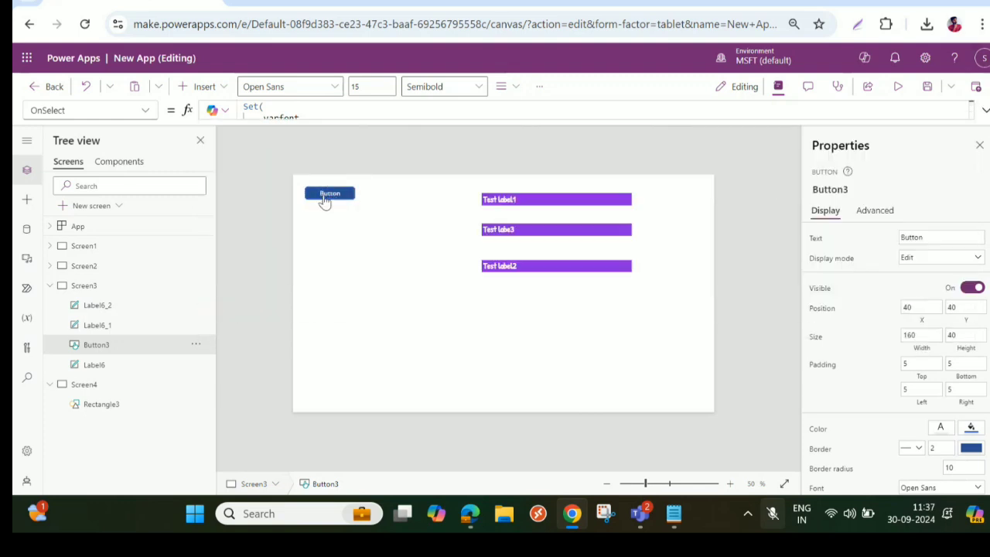
pyautogui.click(91, 384)
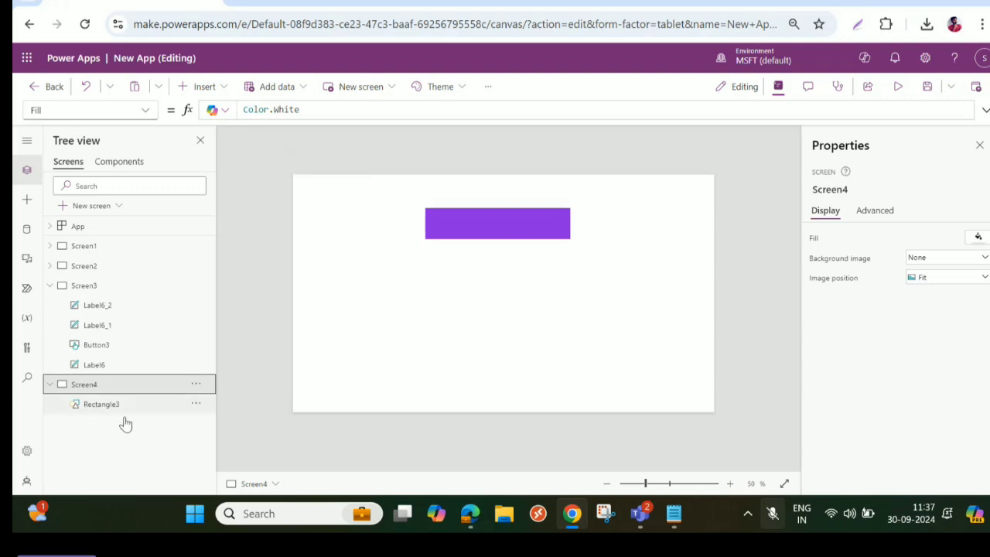
# - Delete the violet rectangle from Screen4
pyautogui.click(494, 231)
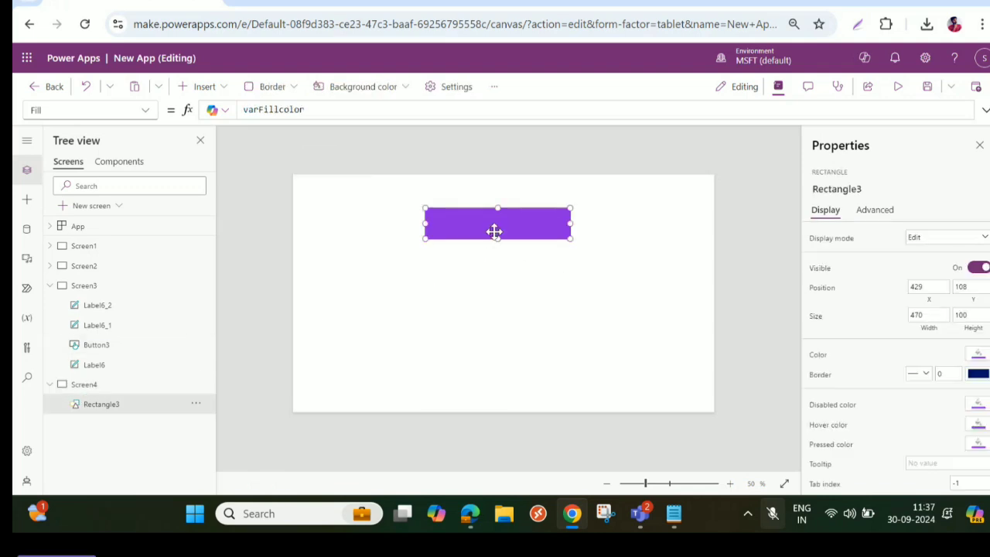
pyautogui.press('Delete')
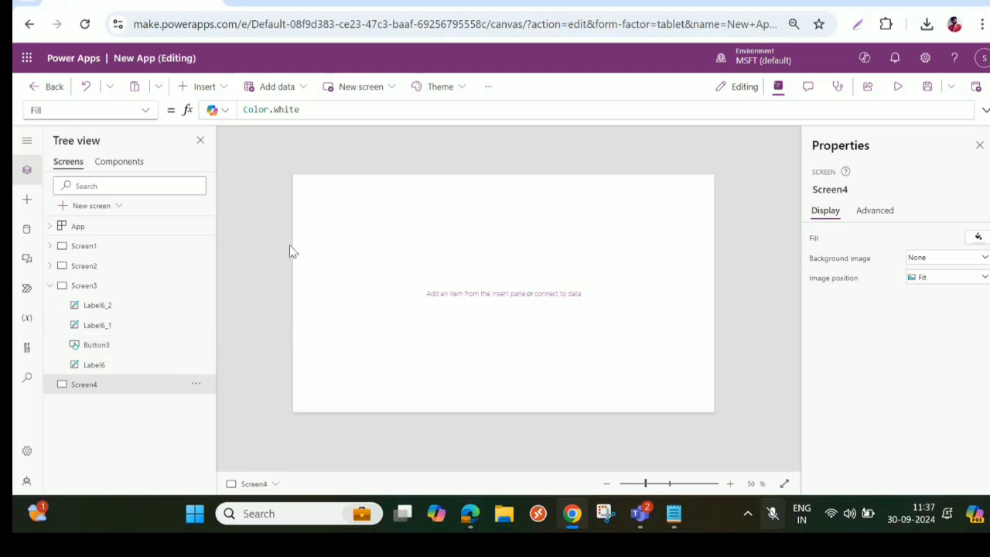
pyautogui.click(199, 86)
pyautogui.click(210, 280)
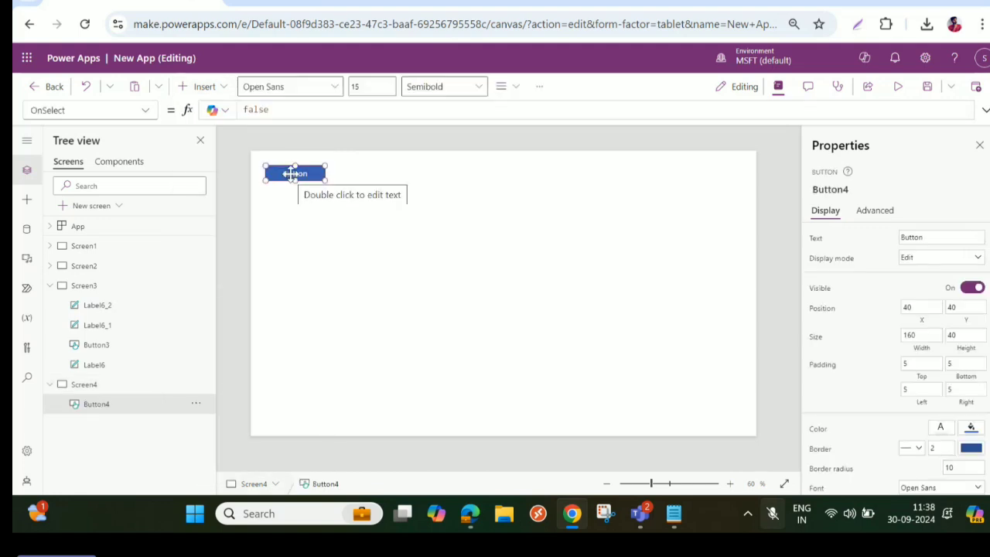
pyautogui.press('Delete')
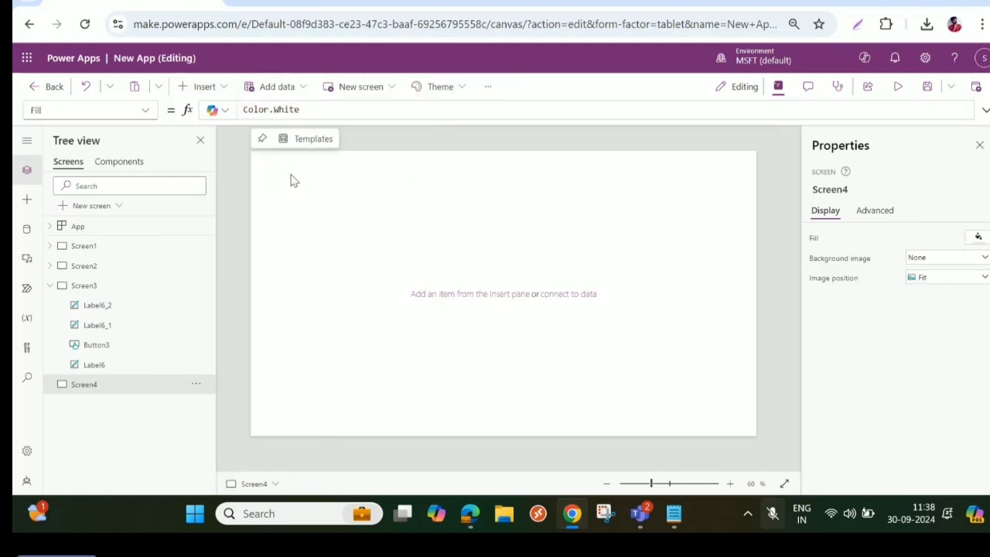
# - Insert a vertical gallery on Screen4, shorten it to a height of about 485 and place it near X 228, Y 225
pyautogui.click(186, 86)
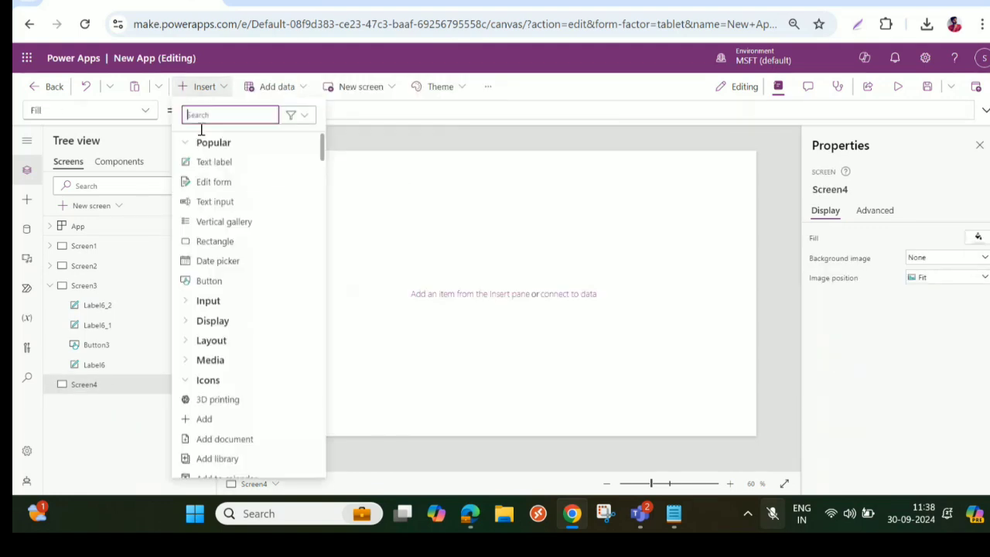
pyautogui.click(238, 229)
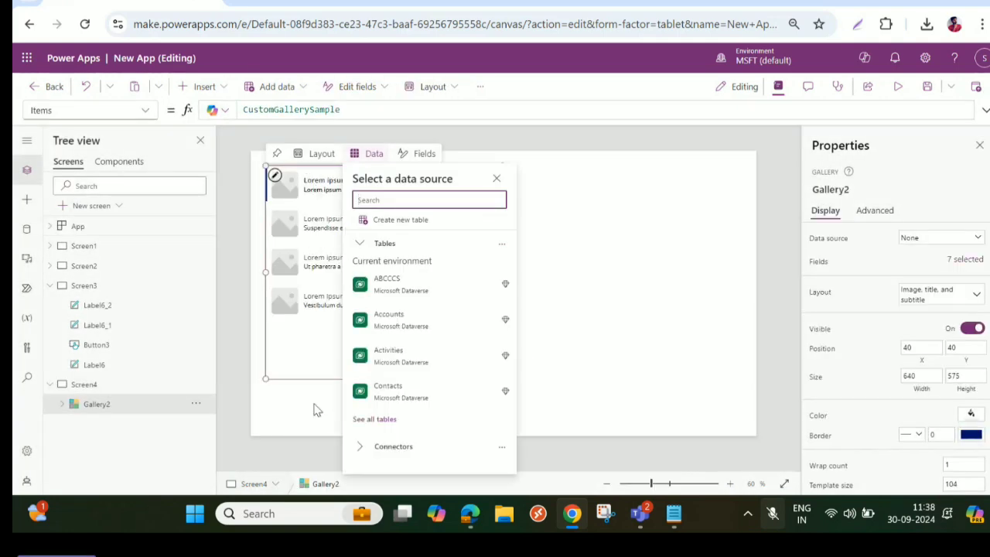
pyautogui.click(303, 378)
pyautogui.moveTo(304, 378); pyautogui.dragTo(358, 407)
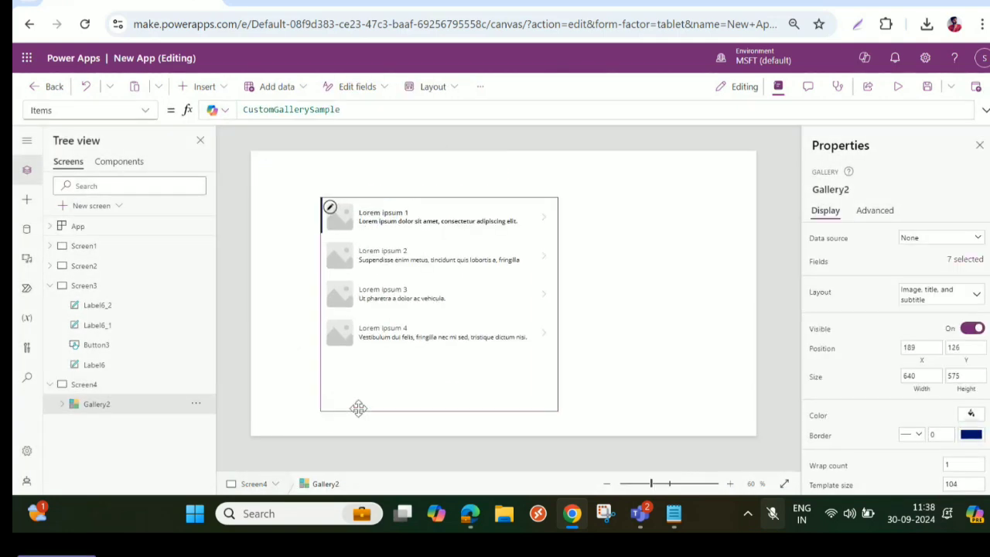
pyautogui.moveTo(439, 411); pyautogui.dragTo(436, 378)
pyautogui.moveTo(424, 282); pyautogui.dragTo(438, 318)
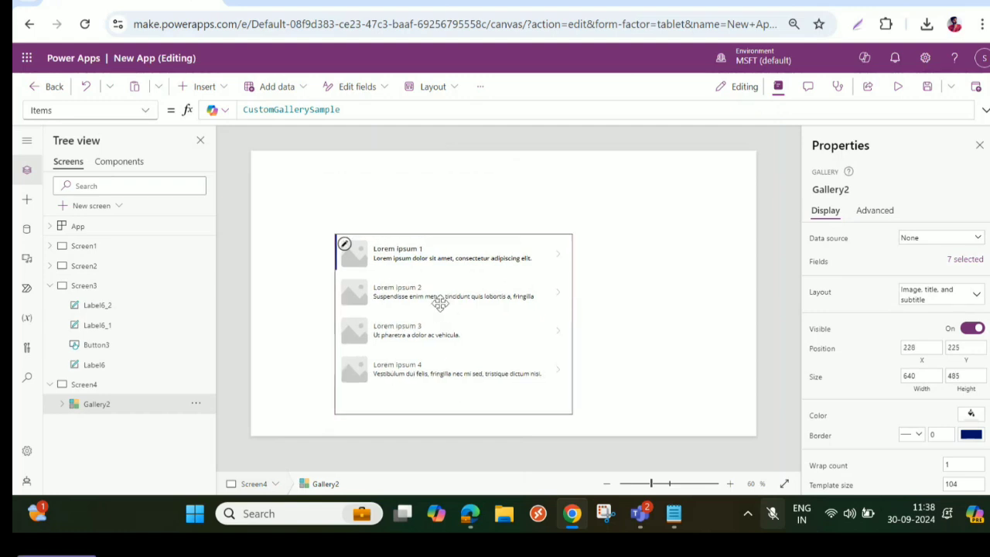
# - Apply the Title layout to the gallery and shrink it to about 395 wide and 411 high
pyautogui.click(935, 302)
pyautogui.click(855, 392)
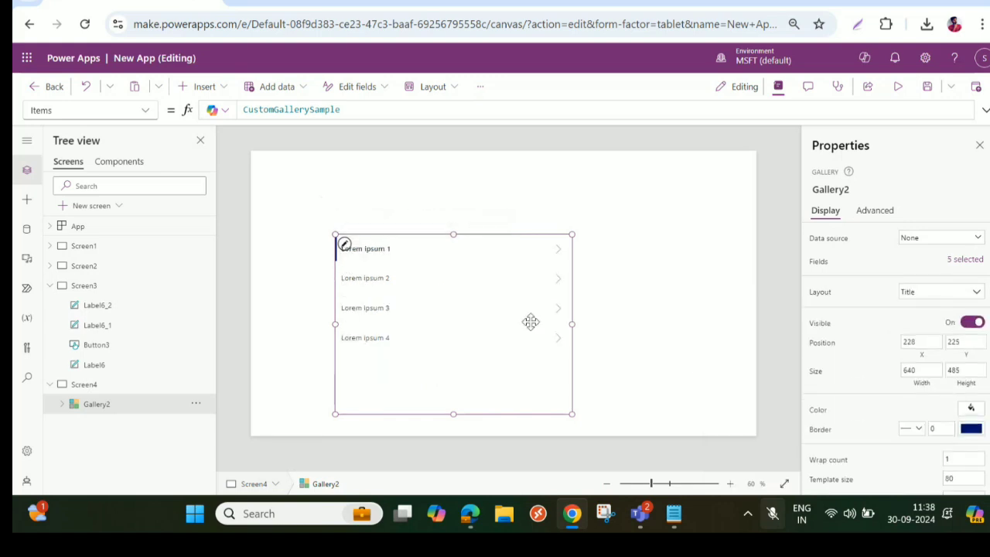
pyautogui.moveTo(572, 324); pyautogui.dragTo(481, 309)
pyautogui.moveTo(408, 414); pyautogui.dragTo(408, 387)
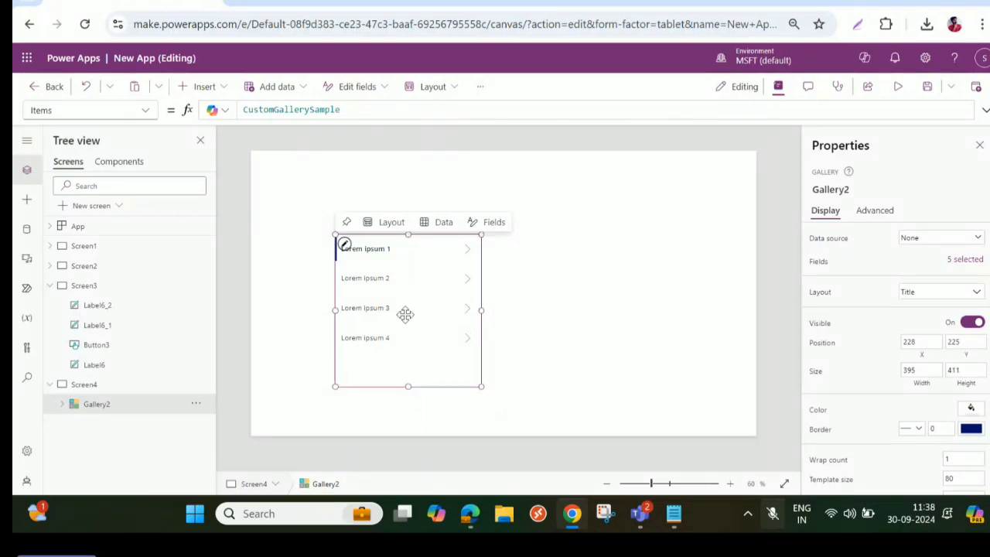
# - Replace the gallery's Items formula with Sequence(10)
pyautogui.moveTo(344, 109); pyautogui.dragTo(240, 109)
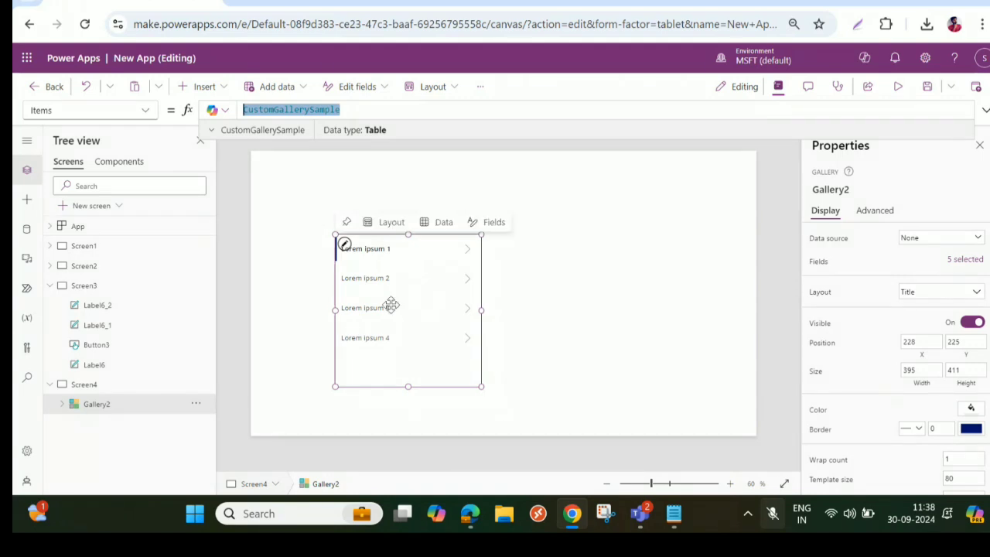
pyautogui.write('Seque')
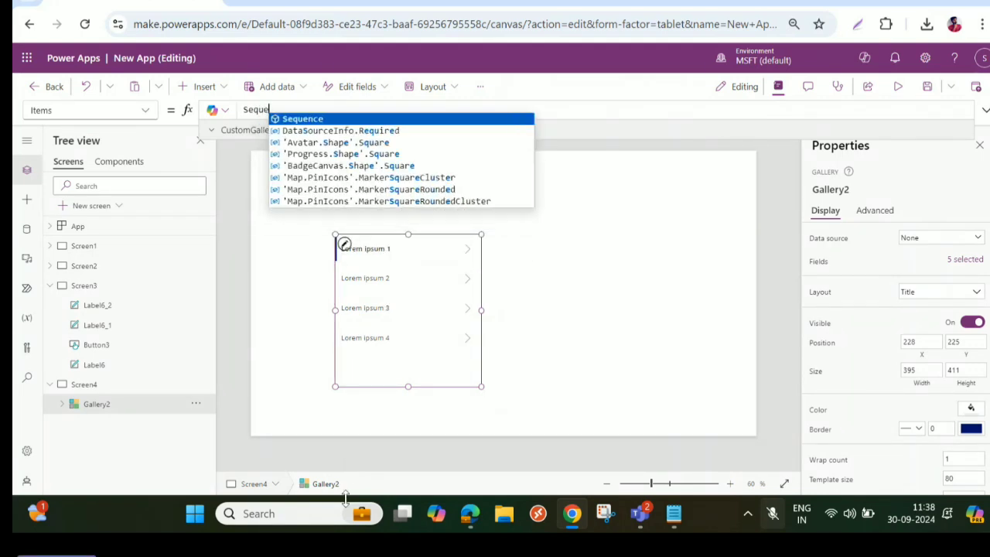
pyautogui.write('nce(')
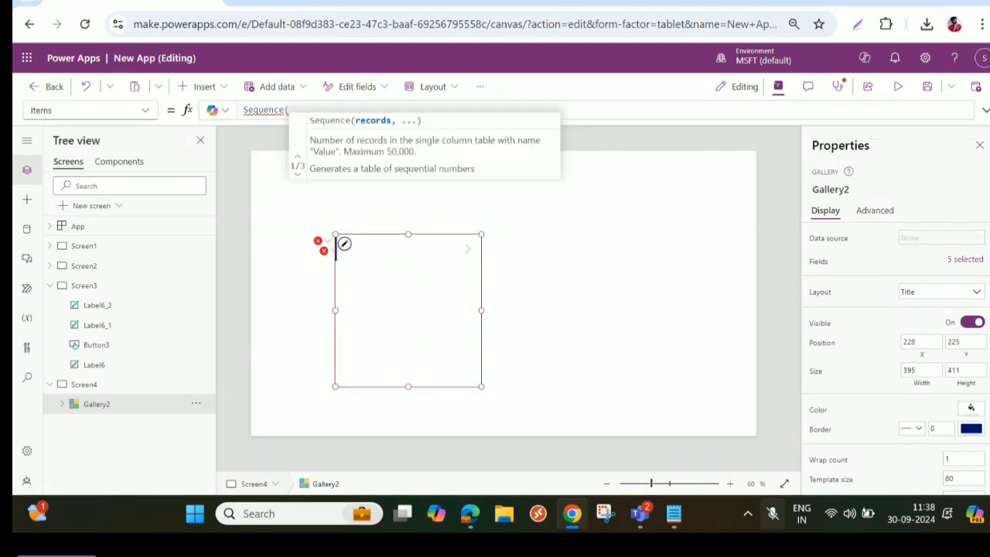
pyautogui.write('10)')
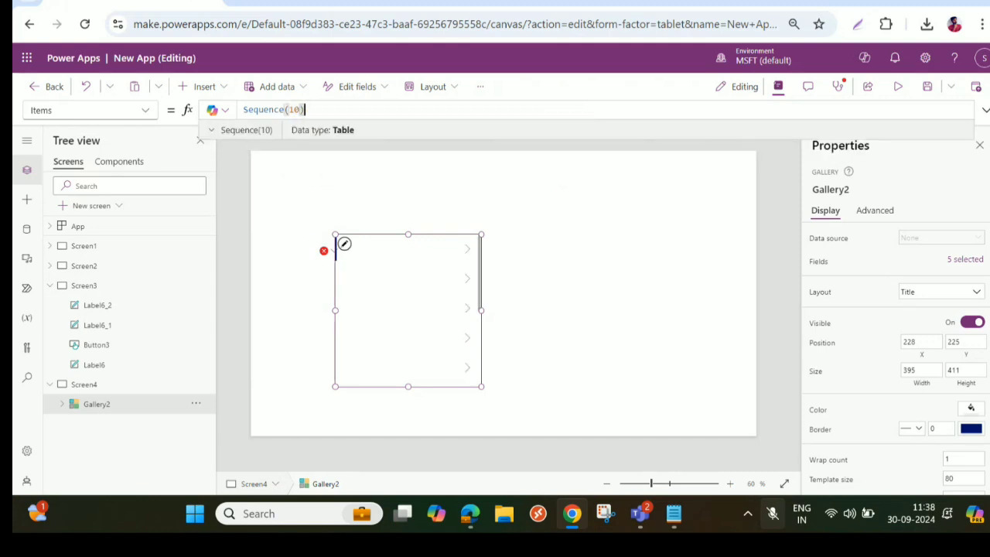
# - Fix the error on the gallery's title label by changing its Text formula to ThisItem.Value
pyautogui.click(323, 250)
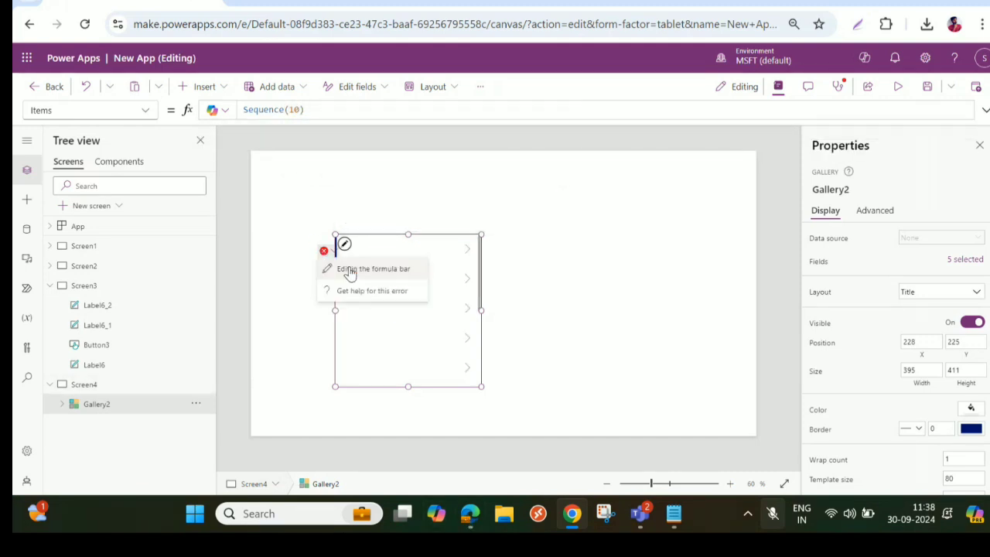
pyautogui.click(363, 267)
pyautogui.moveTo(357, 110); pyautogui.dragTo(288, 110)
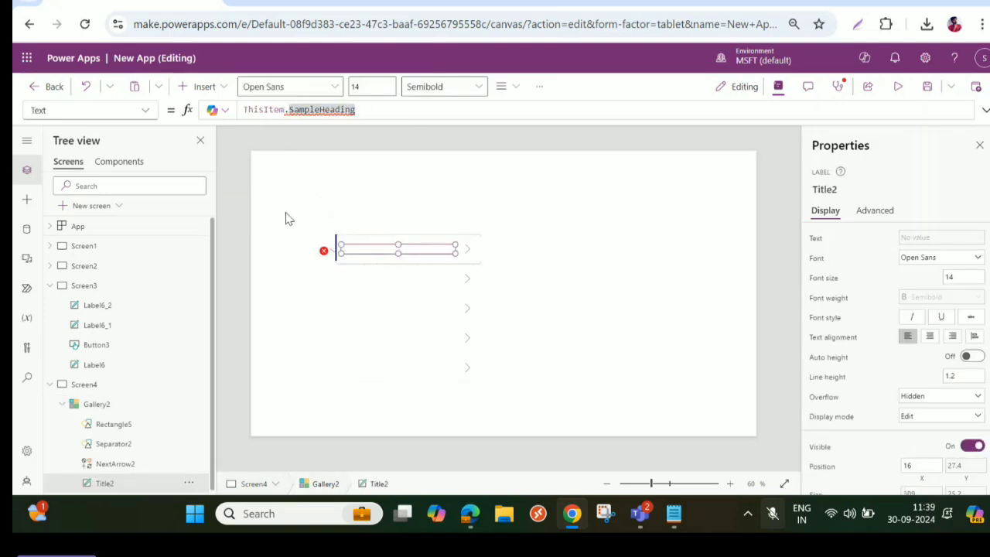
pyautogui.press('BackSpace')
pyautogui.press('BackSpace')
pyautogui.press('BackSpace')
pyautogui.press('BackSpace')
pyautogui.press('BackSpace')
pyautogui.press('BackSpace')
pyautogui.press('BackSpace')
pyautogui.press('BackSpace')
pyautogui.press('BackSpace')
pyautogui.press('BackSpace')
pyautogui.press('BackSpace')
pyautogui.press('BackSpace')
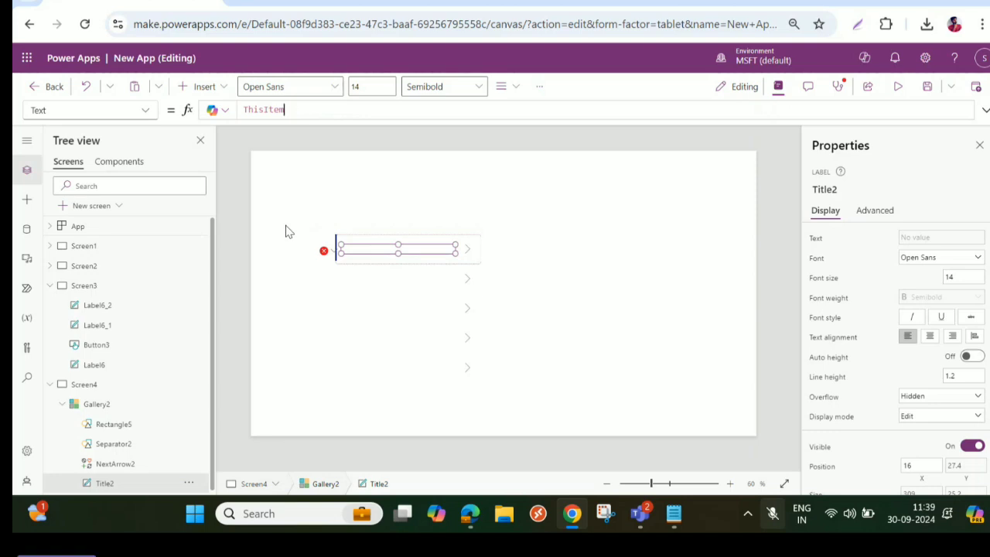
pyautogui.write('.')
pyautogui.press('Down')
pyautogui.press('Tab')
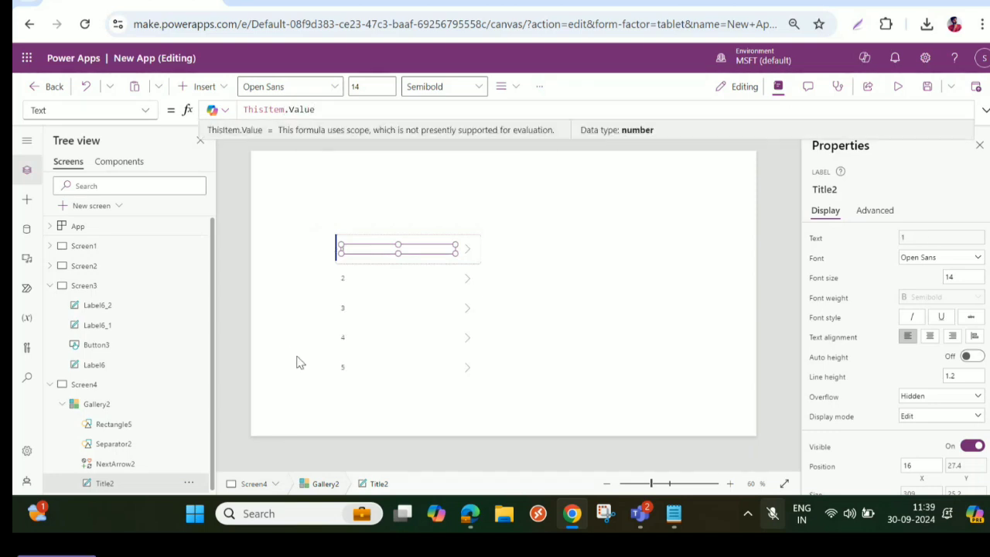
# - Reduce the gallery's row template size to about 60
pyautogui.click(593, 283)
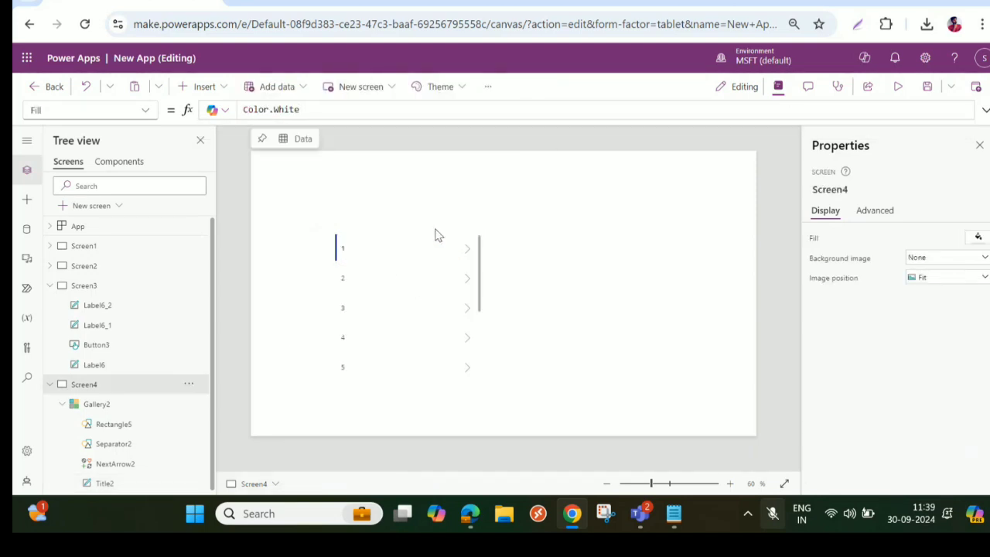
pyautogui.click(379, 242)
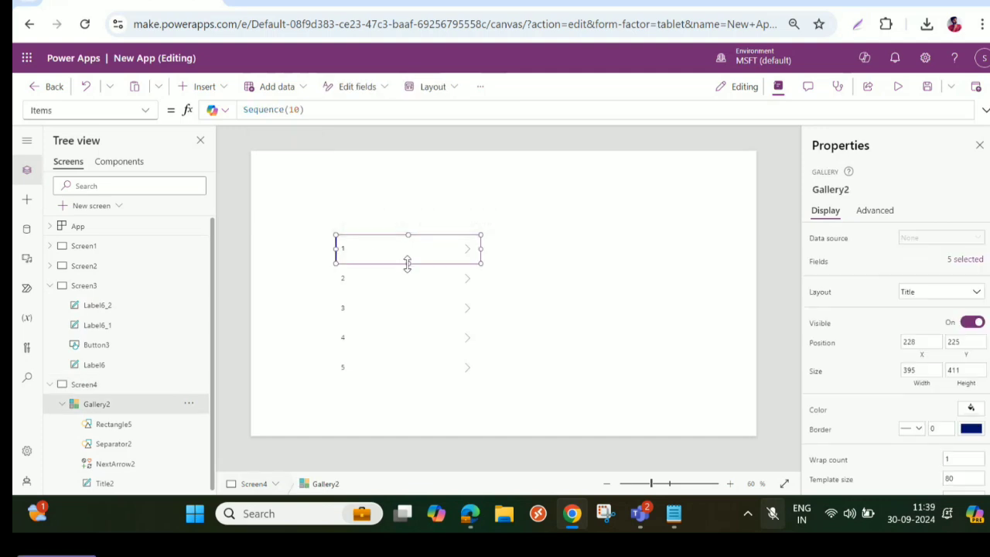
pyautogui.moveTo(407, 262); pyautogui.dragTo(409, 255)
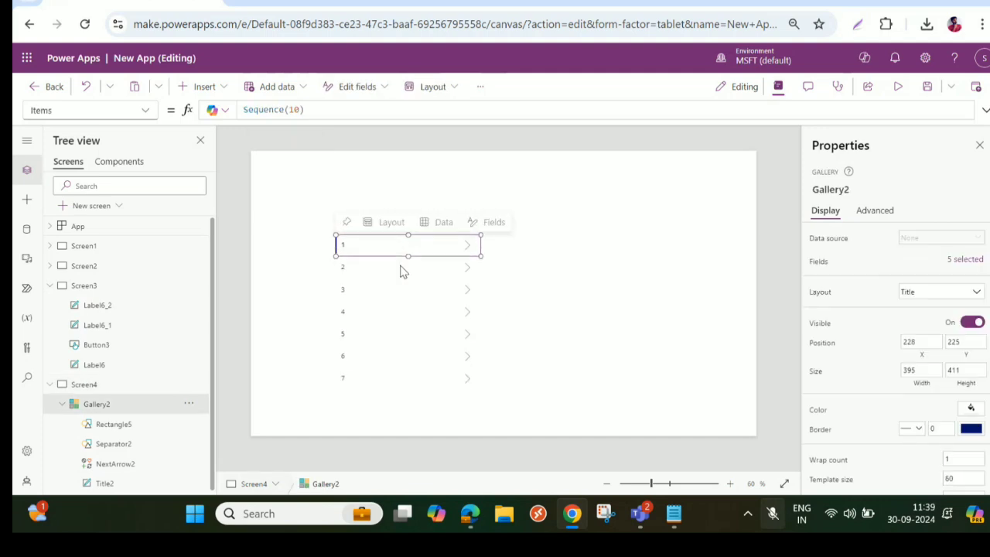
# - Set the gallery title label's font to Arial and its font size to 20
pyautogui.click(104, 482)
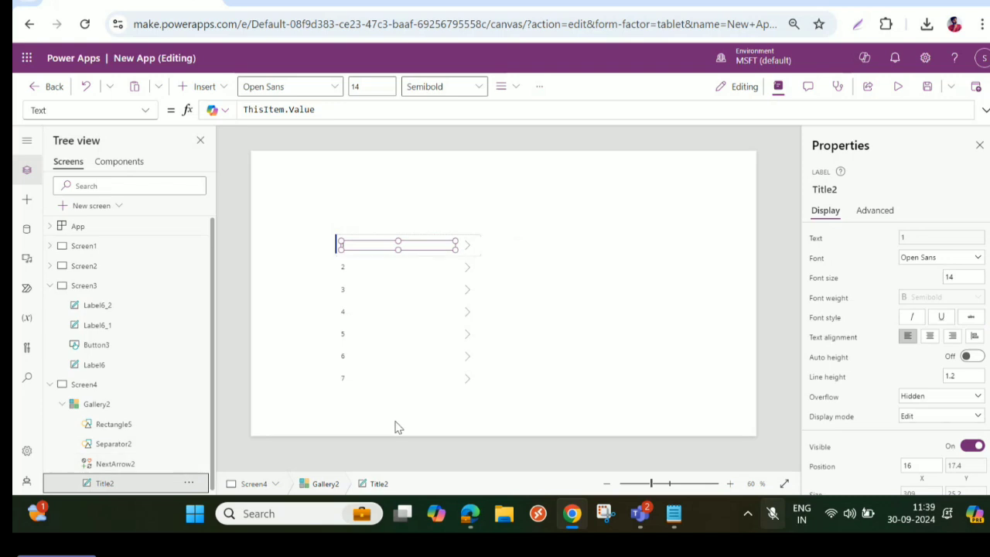
pyautogui.click(946, 260)
pyautogui.click(941, 272)
pyautogui.click(950, 277)
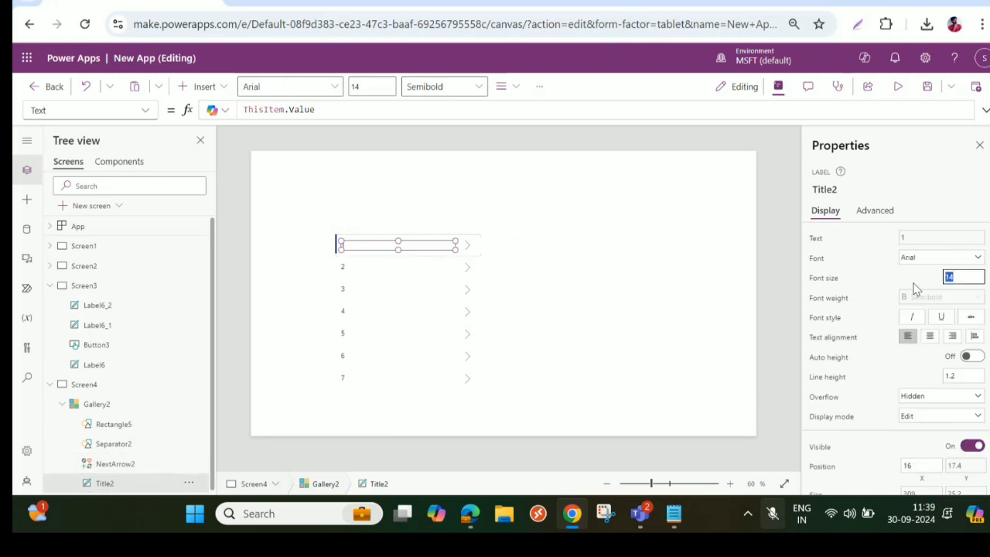
pyautogui.write('20')
pyautogui.press('Tab')
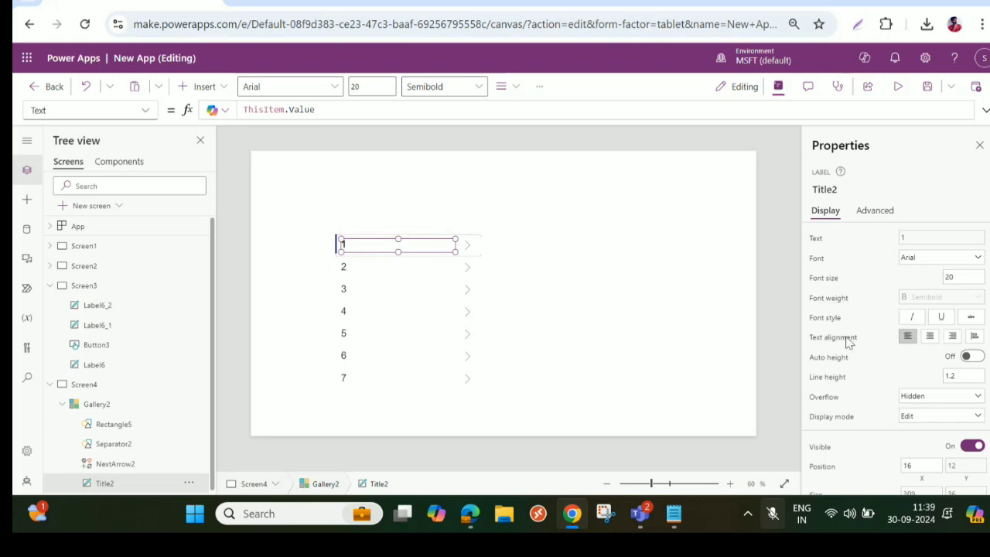
# - Center the title label's text and enlarge its font size to 40
pyautogui.click(930, 337)
pyautogui.moveTo(966, 277); pyautogui.dragTo(880, 272)
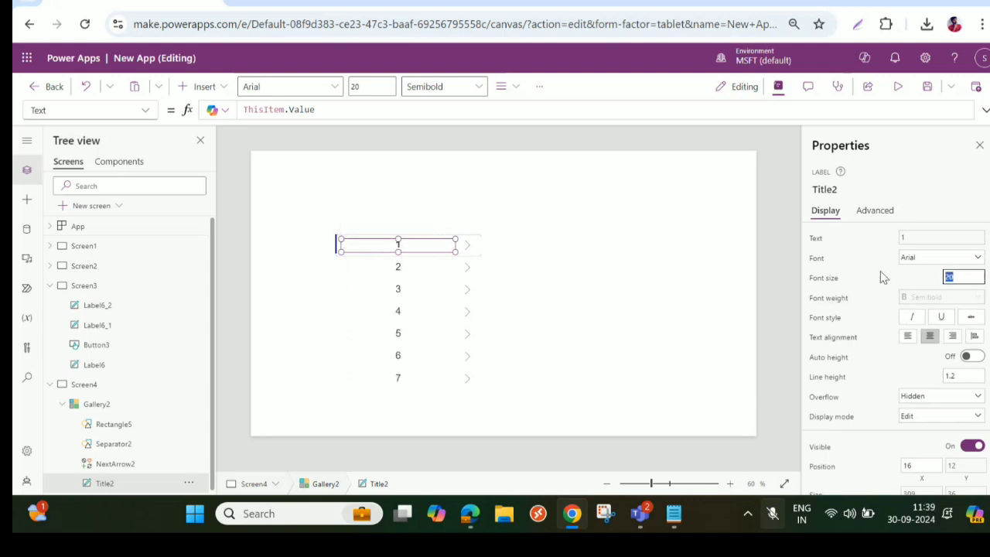
pyautogui.write('40')
pyautogui.press('Tab')
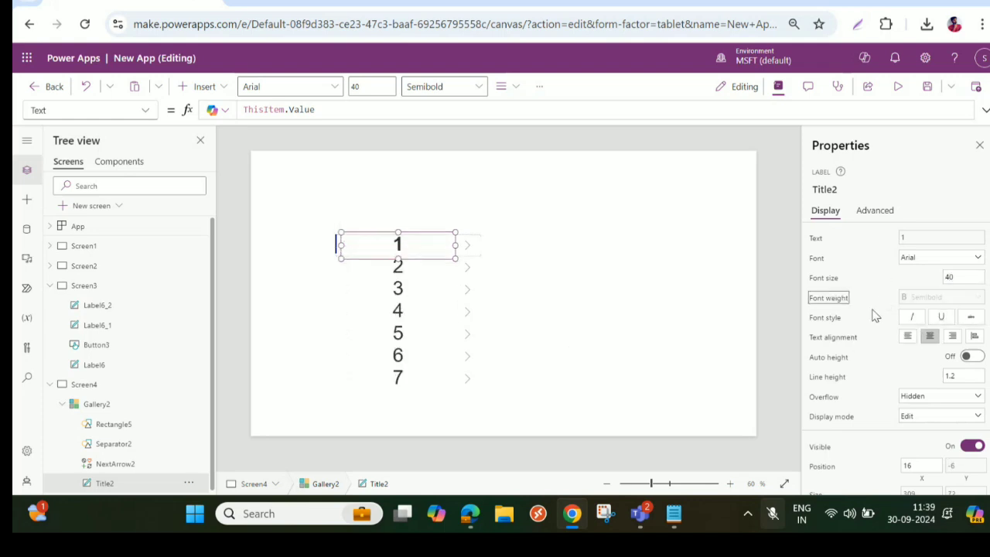
pyautogui.click(575, 284)
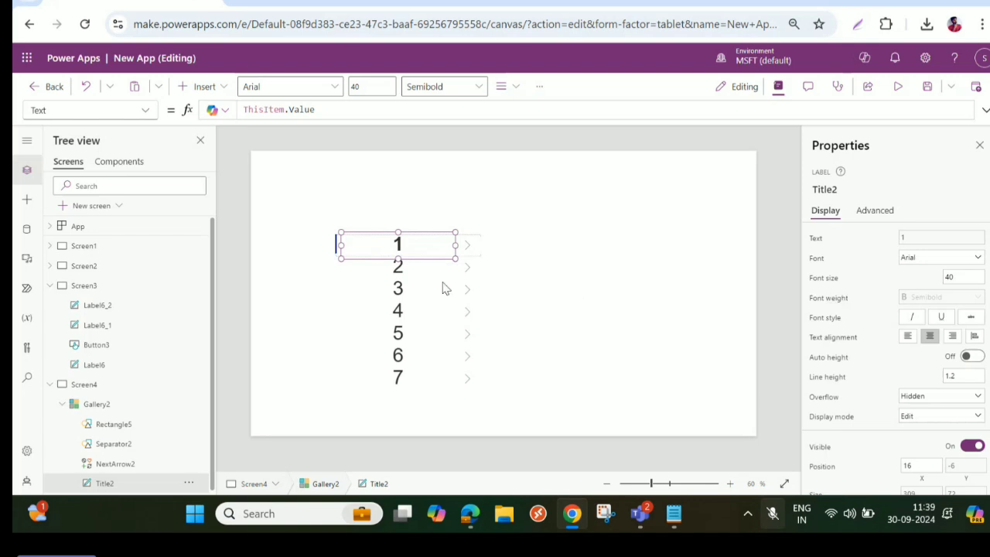
# - Resize the gallery to about 268 wide and 663 high and position it near X 684, Y 63
pyautogui.click(404, 249)
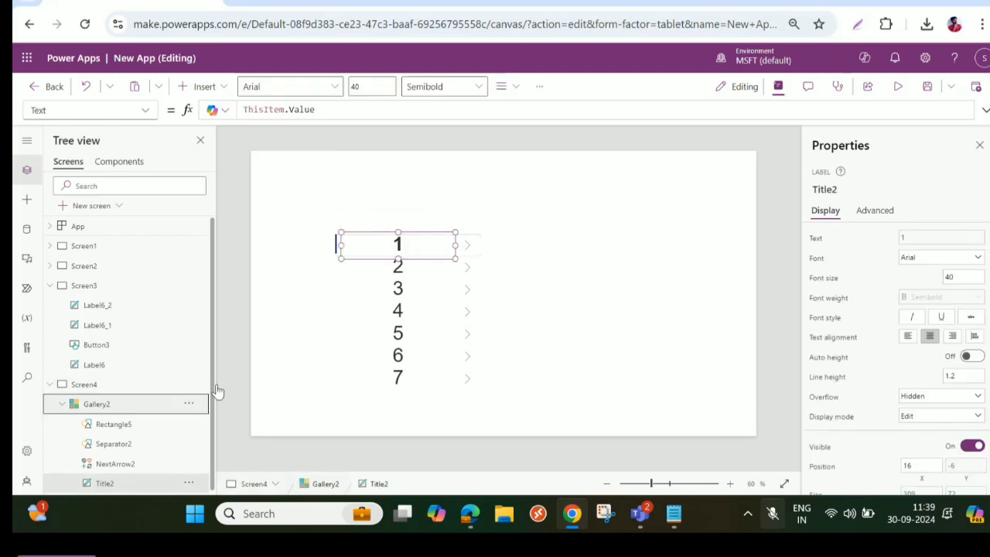
pyautogui.click(392, 333)
pyautogui.moveTo(404, 386); pyautogui.dragTo(400, 430)
pyautogui.moveTo(399, 354); pyautogui.dragTo(515, 300)
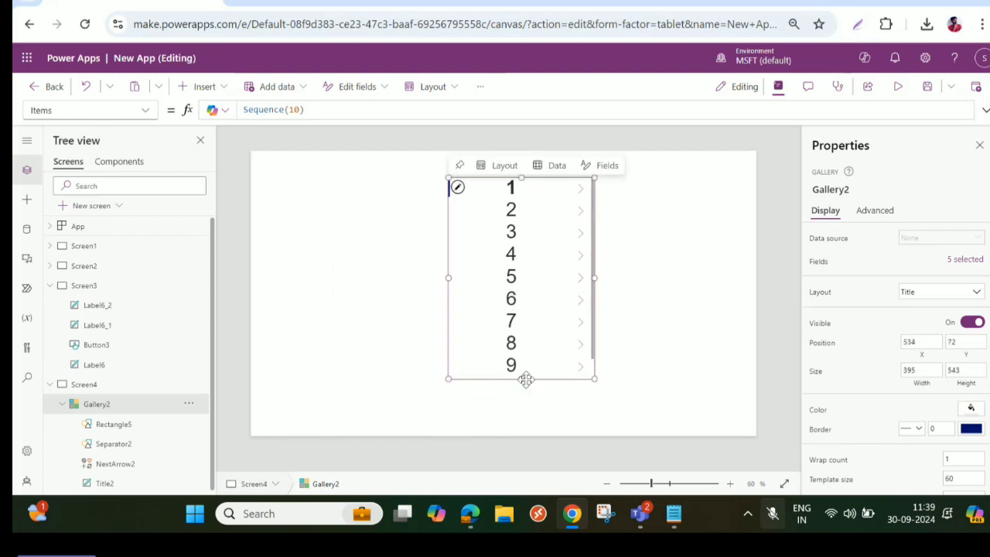
pyautogui.moveTo(526, 379); pyautogui.dragTo(523, 424)
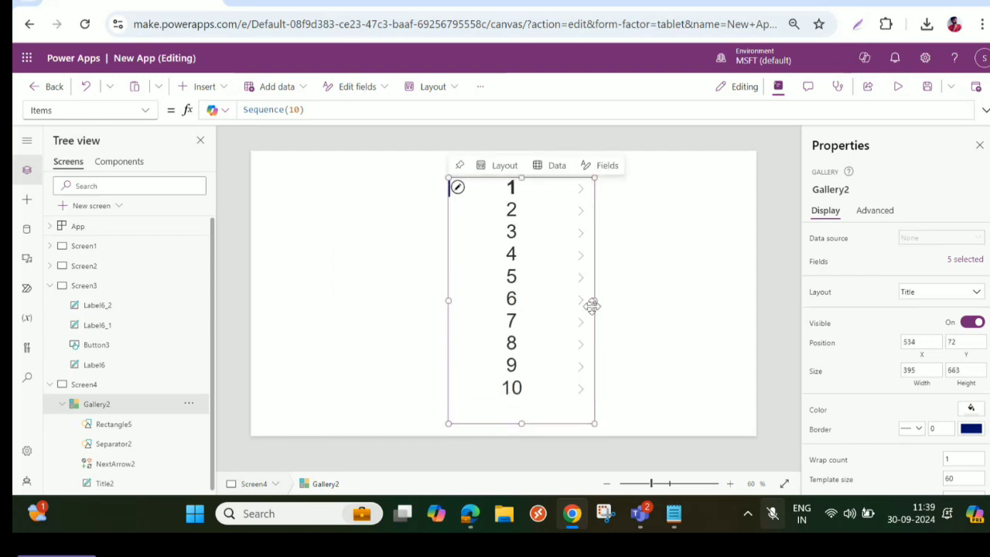
pyautogui.moveTo(593, 301)
pyautogui.mouseDown()
pyautogui.moveTo(543, 301)
pyautogui.moveTo(576, 296)
pyautogui.mouseUp()
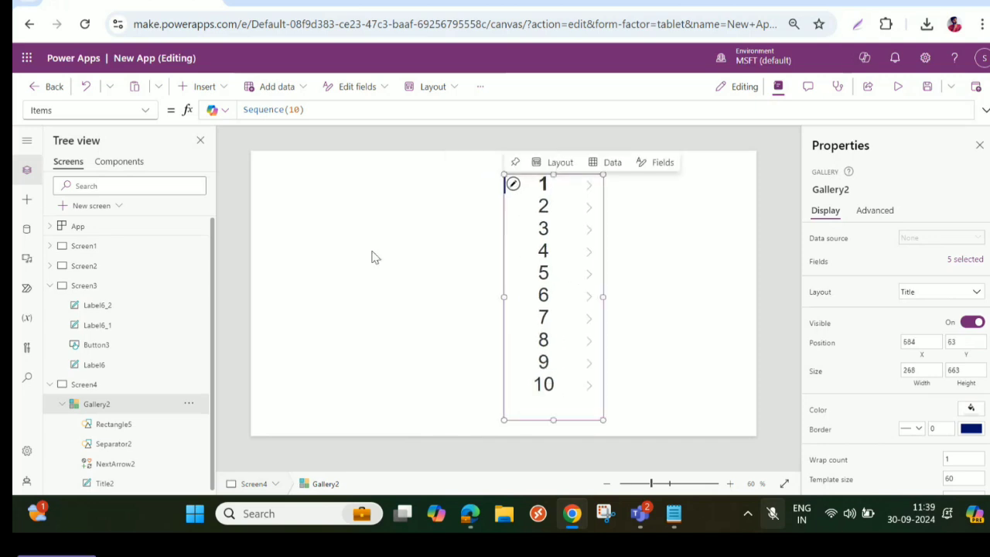
# - Try 4 as the Sequence argument in the gallery's Items formula and replace it with 8
pyautogui.click(265, 108)
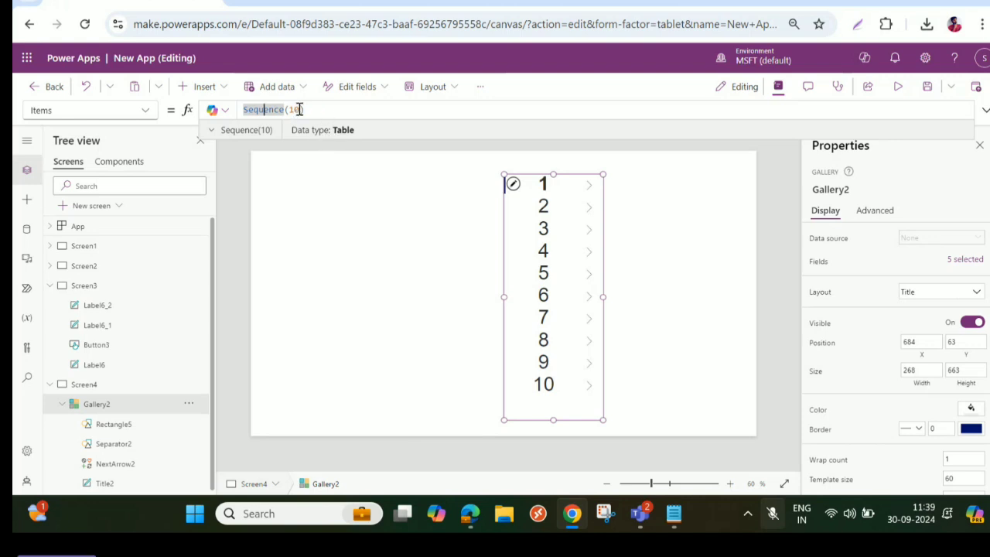
pyautogui.click(297, 110)
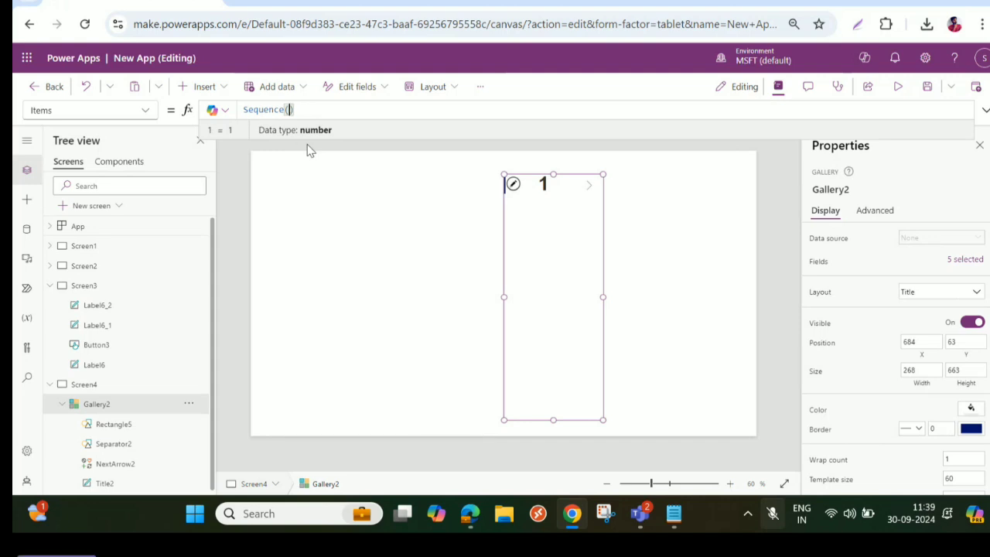
pyautogui.press('BackSpace')
pyautogui.write('4')
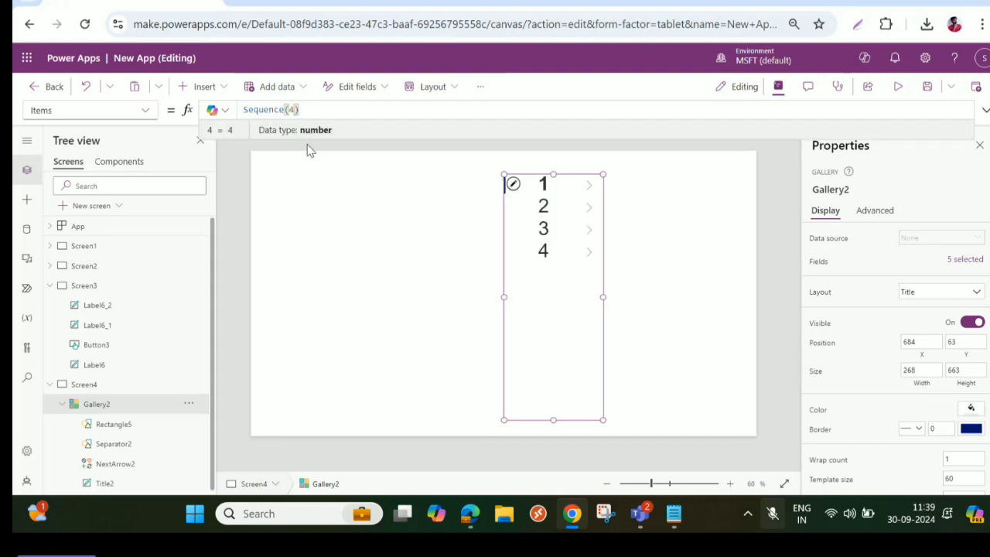
pyautogui.write('8')
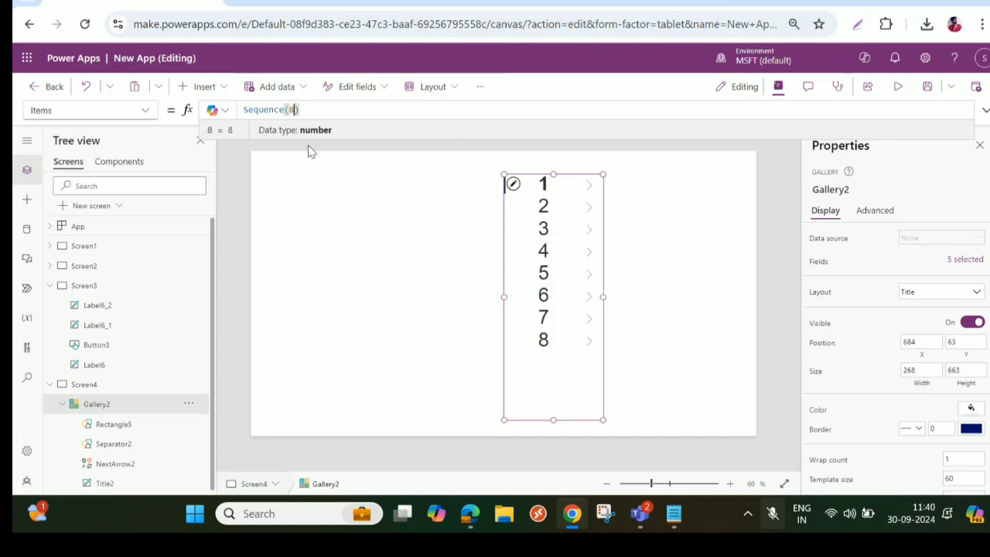
pyautogui.write(',0,2')
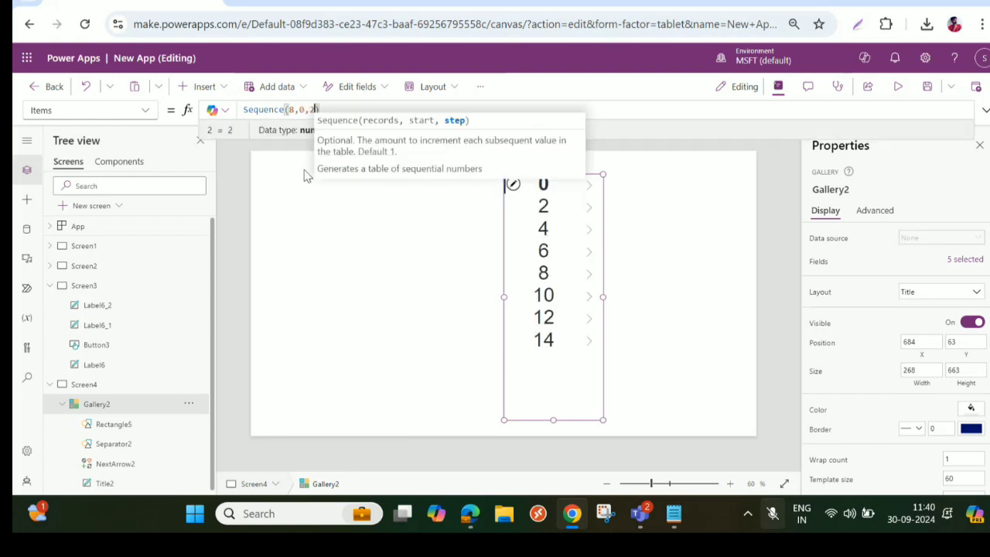
pyautogui.write(')')
# - Extend the gallery's Items formula to Sequence(8,0,2) and change its start argument to 1
pyautogui.click(263, 109)
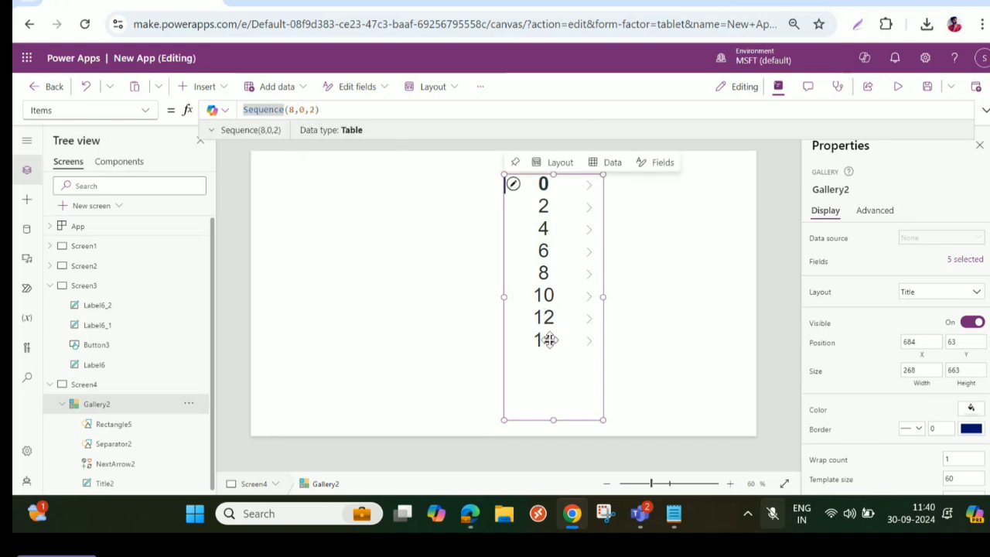
pyautogui.doubleClick(309, 111)
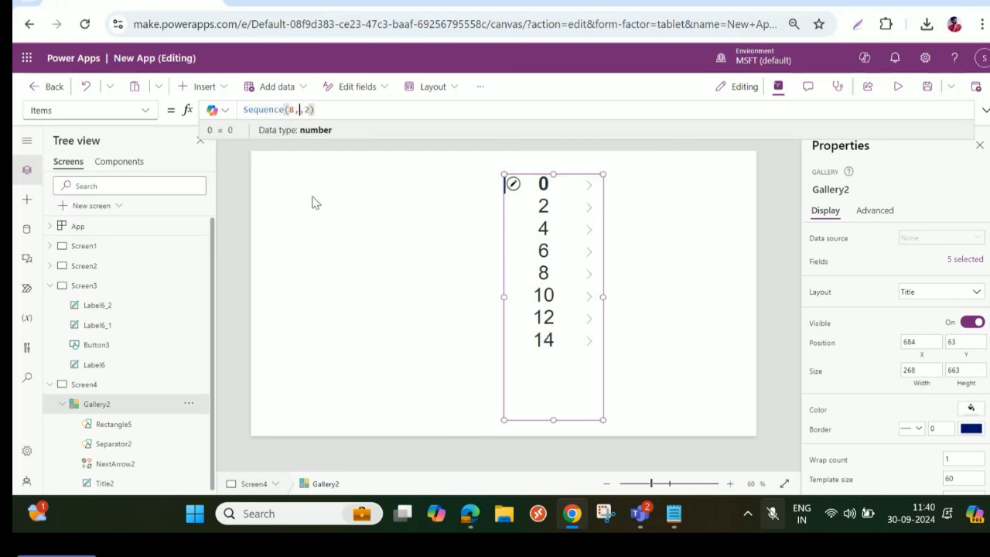
pyautogui.write('1')
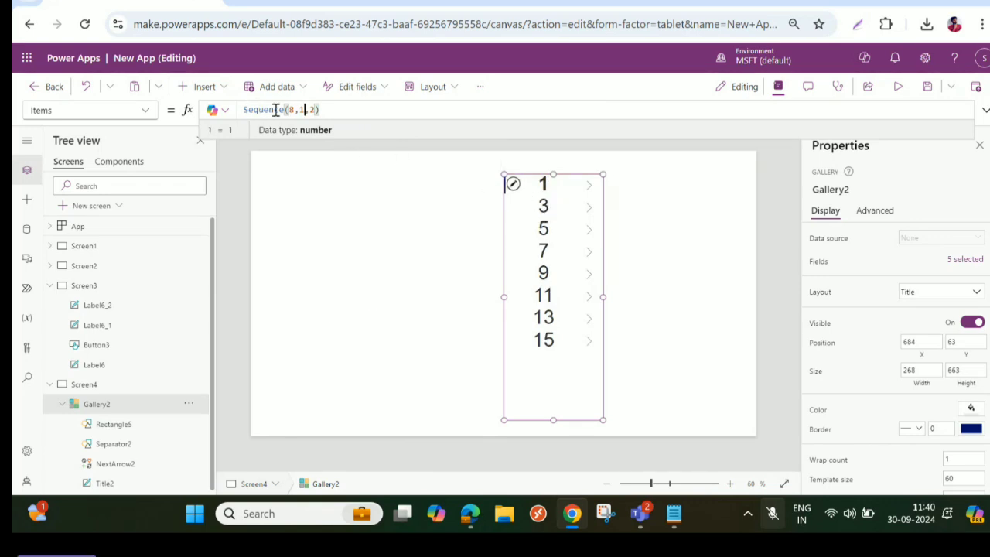
# - Try 3 and 100 as the step argument in the gallery's Sequence formula, and set the start argument to 50
pyautogui.moveTo(295, 109); pyautogui.dragTo(243, 108)
pyautogui.click(304, 109)
pyautogui.press('BackSpace')
pyautogui.write('3')
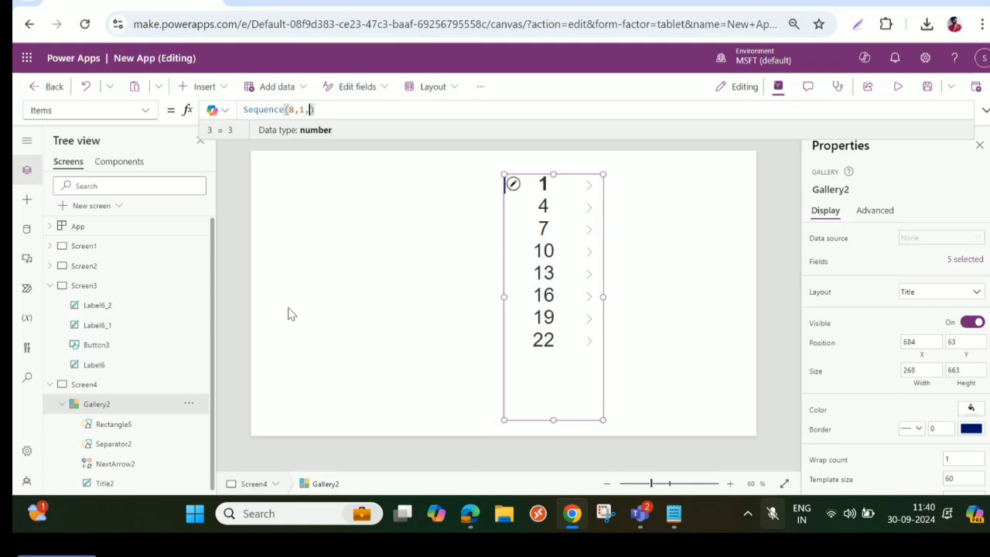
pyautogui.write('100')
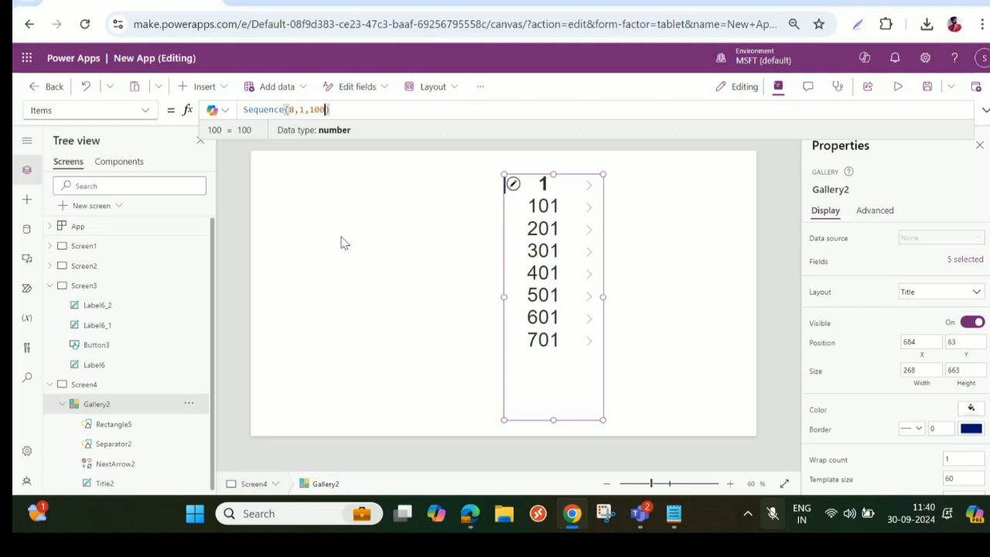
pyautogui.click(307, 109)
pyautogui.press('BackSpace')
pyautogui.write('50')
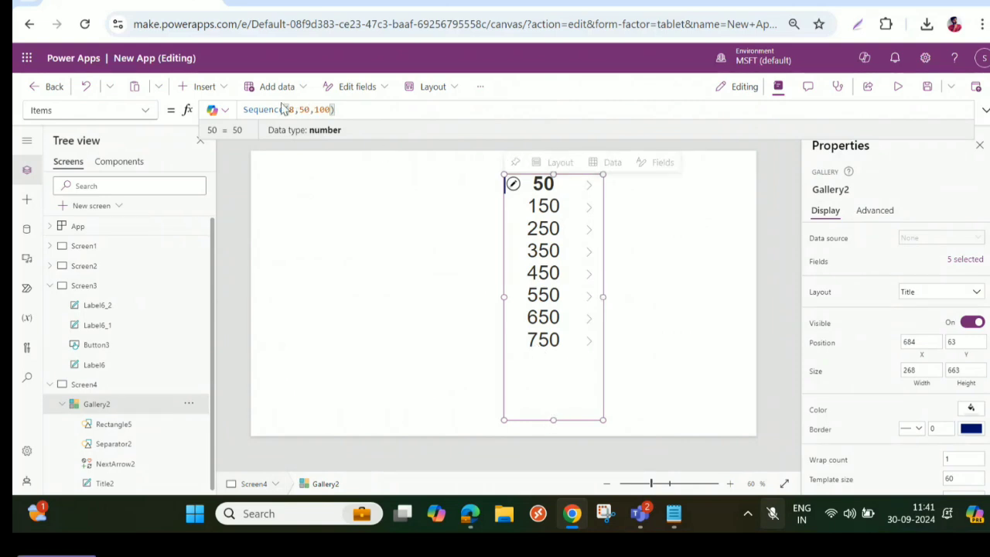
# - Reduce the gallery's Items formula to Sequence(8) and rebuild it as Sequence(8,3,5)
pyautogui.moveTo(295, 111); pyautogui.dragTo(354, 101)
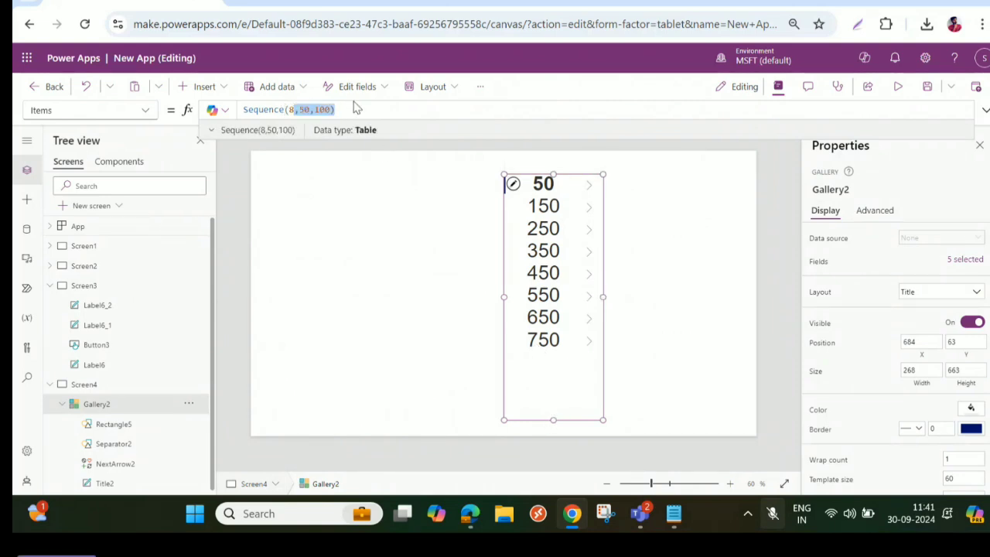
pyautogui.press('BackSpace')
pyautogui.write(')')
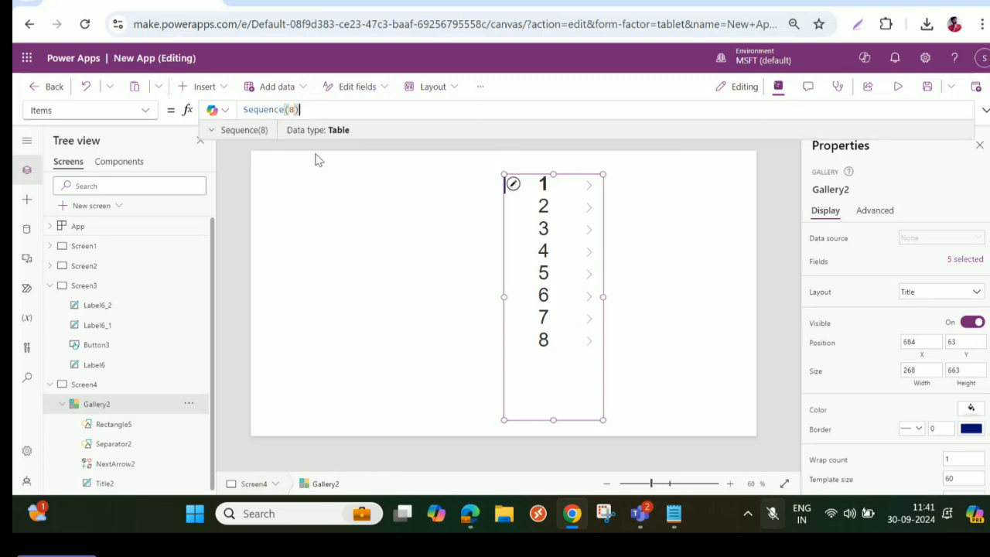
pyautogui.write(',3')
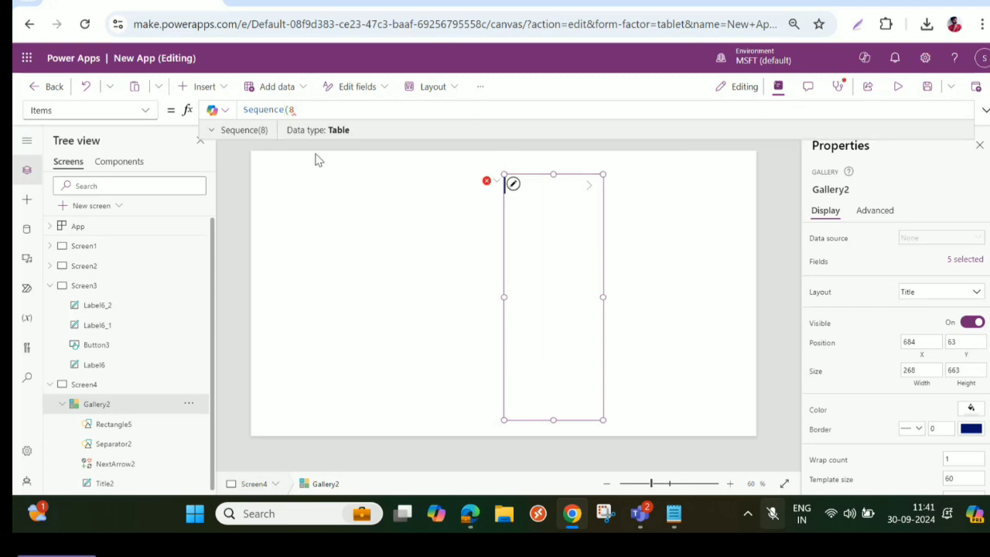
pyautogui.write(')')
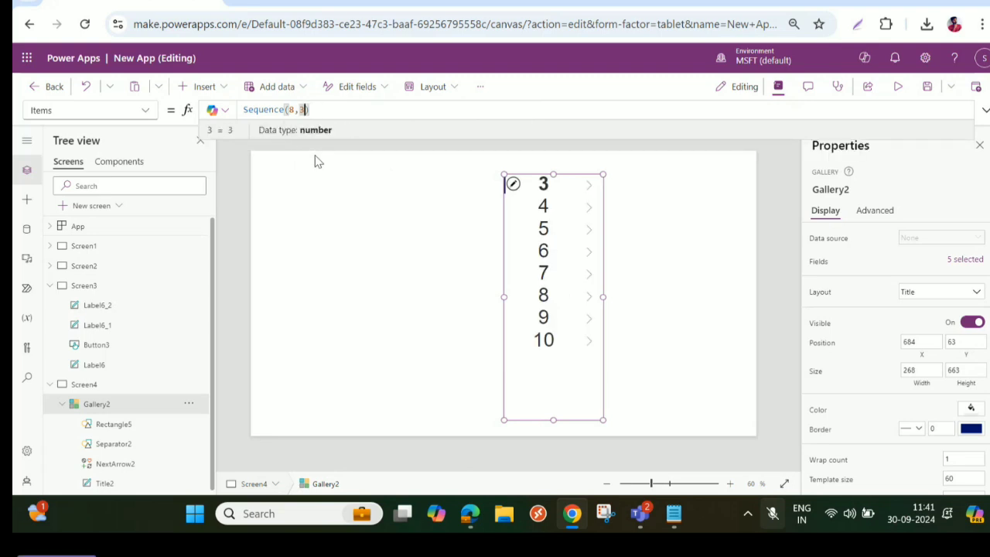
pyautogui.write(',')
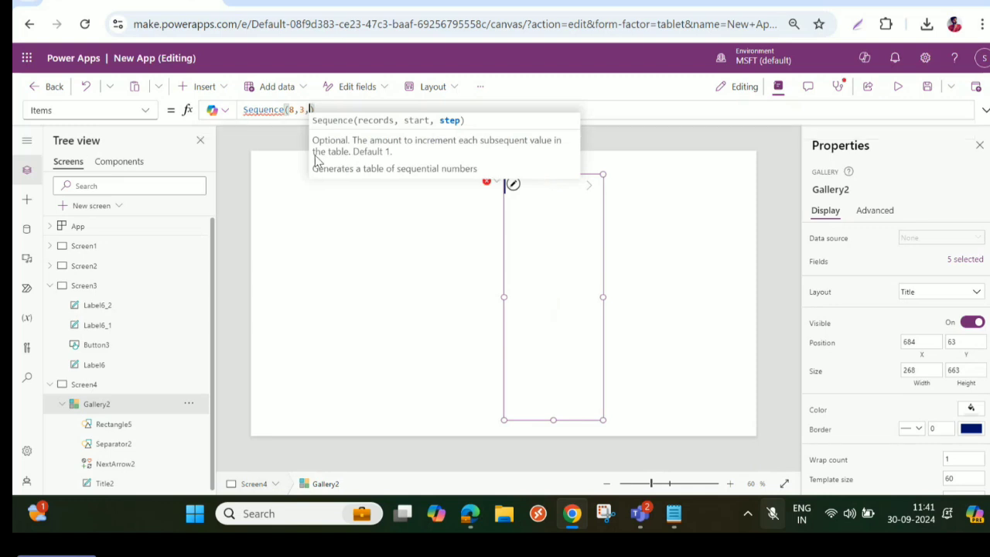
pyautogui.write('5')
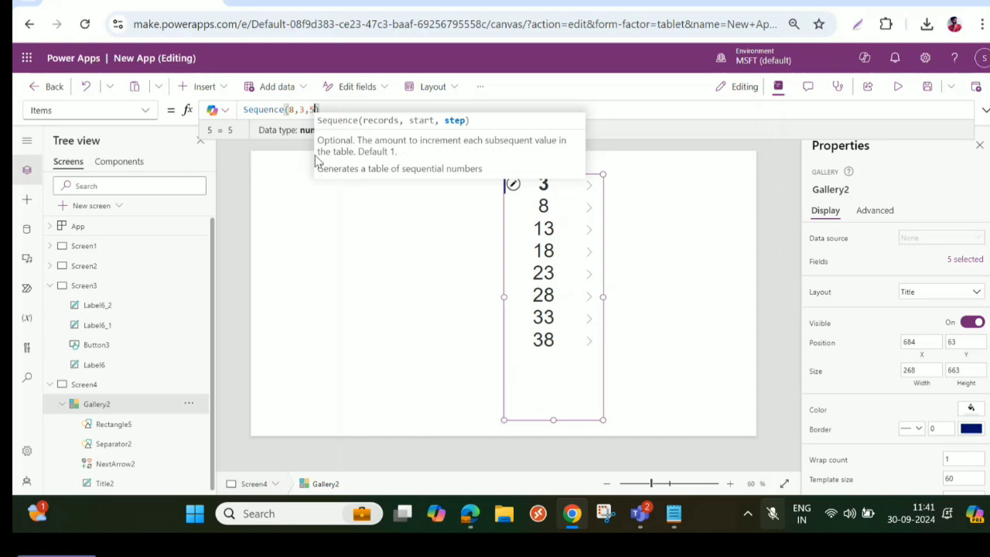
pyautogui.click(455, 318)
# - Move the gallery to about X 1026, Y 30 and clear the arguments from its Sequence formula
pyautogui.click(568, 290)
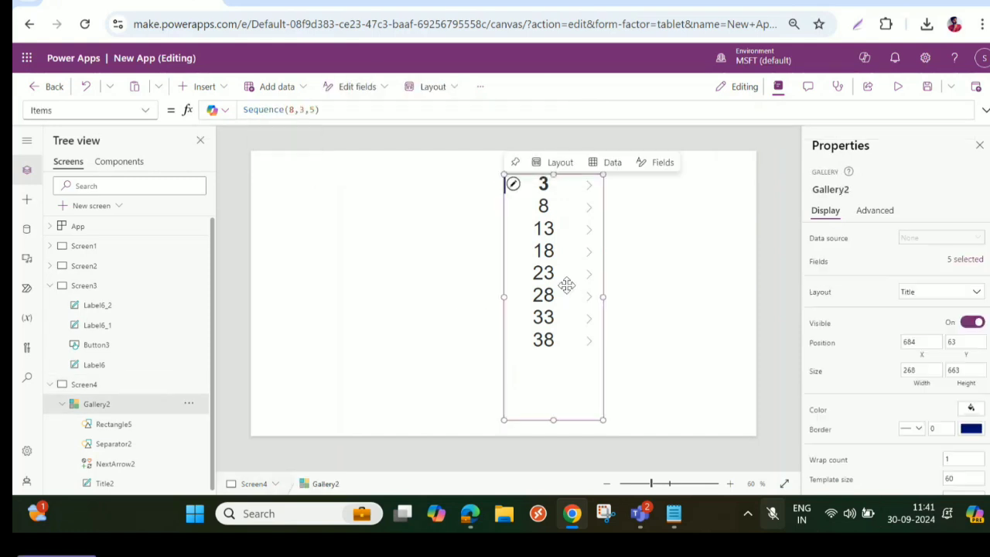
pyautogui.moveTo(565, 286); pyautogui.dragTo(685, 270)
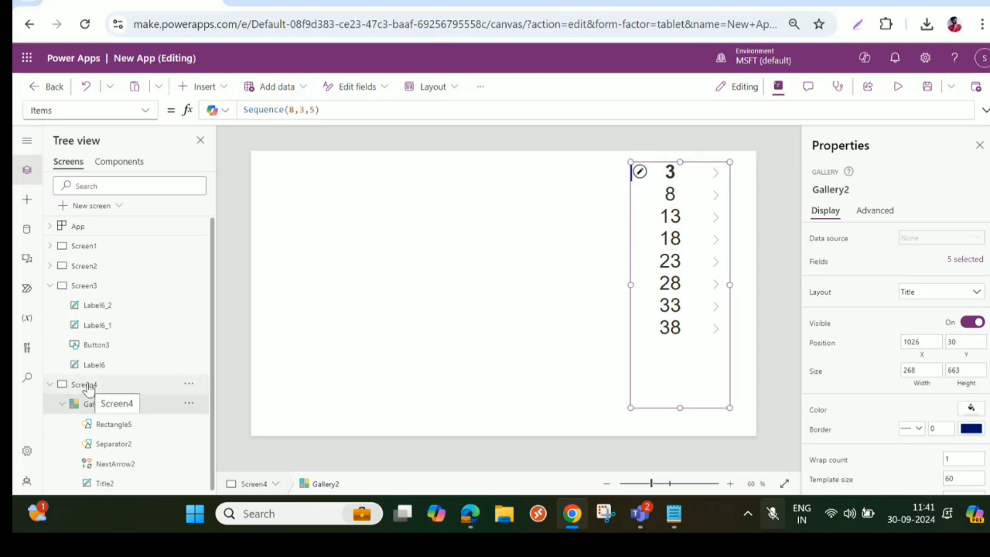
pyautogui.click(690, 266)
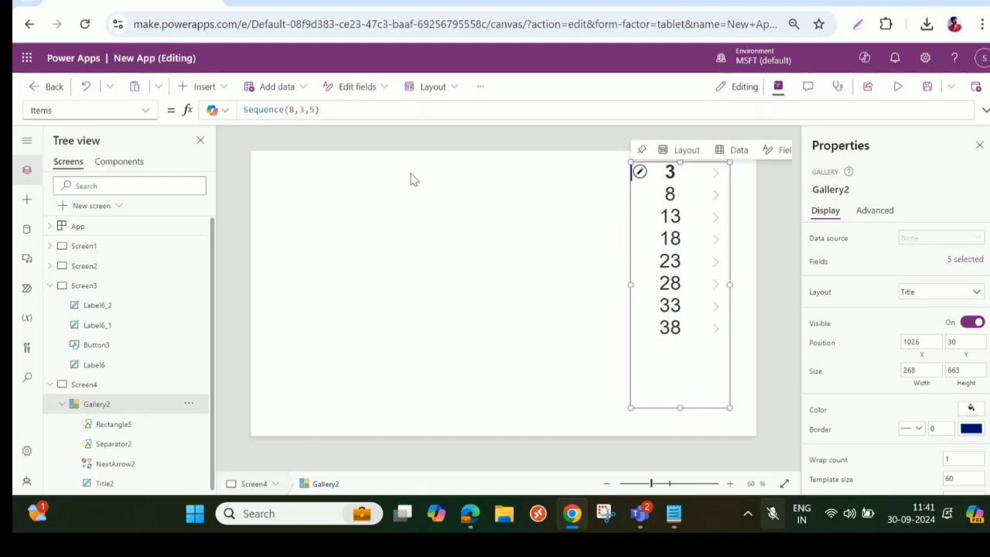
pyautogui.moveTo(287, 110); pyautogui.dragTo(348, 106)
pyautogui.press('BackSpace')
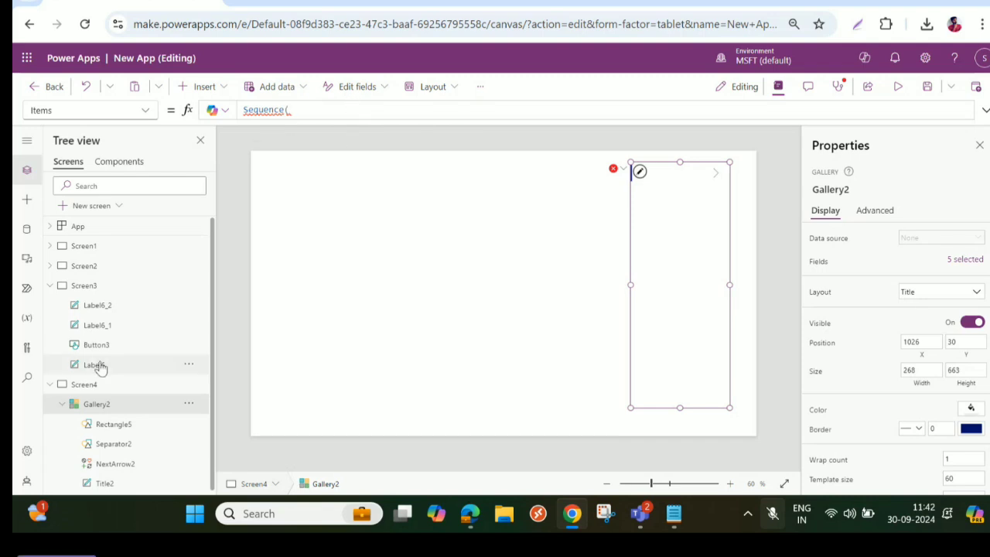
# - Insert a text label on Screen4 and set its Text property to the number 30
pyautogui.click(203, 89)
pyautogui.click(229, 163)
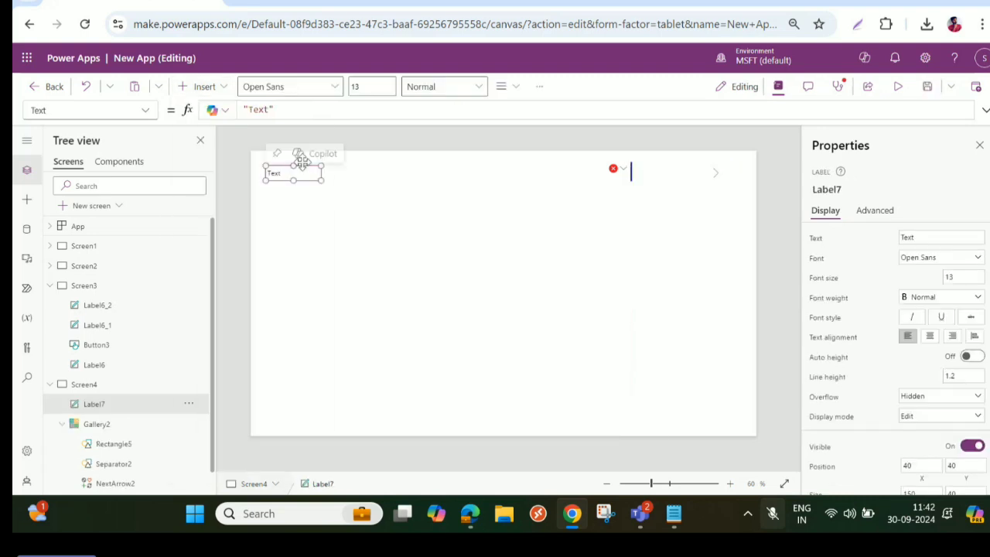
pyautogui.moveTo(274, 111); pyautogui.dragTo(248, 110)
pyautogui.write('"3')
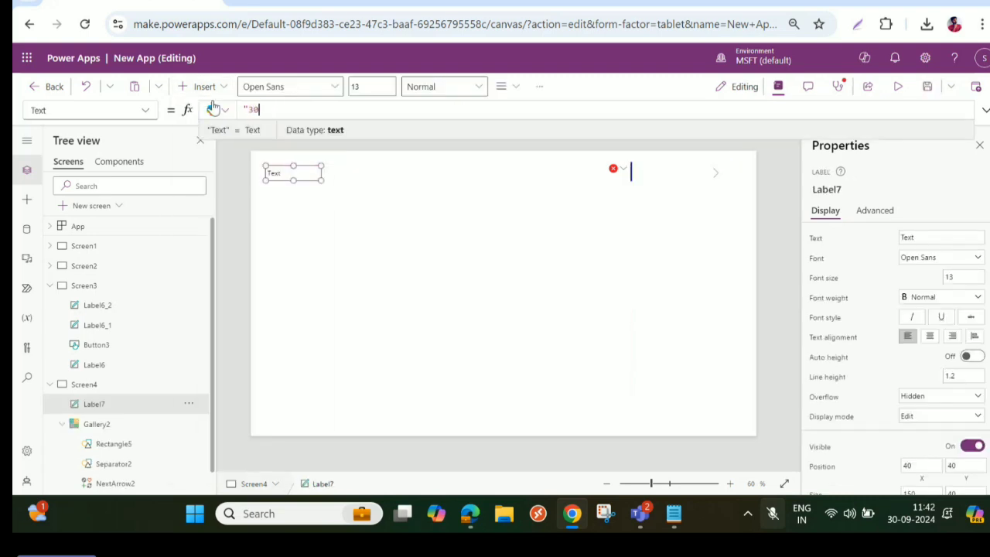
pyautogui.write('0')
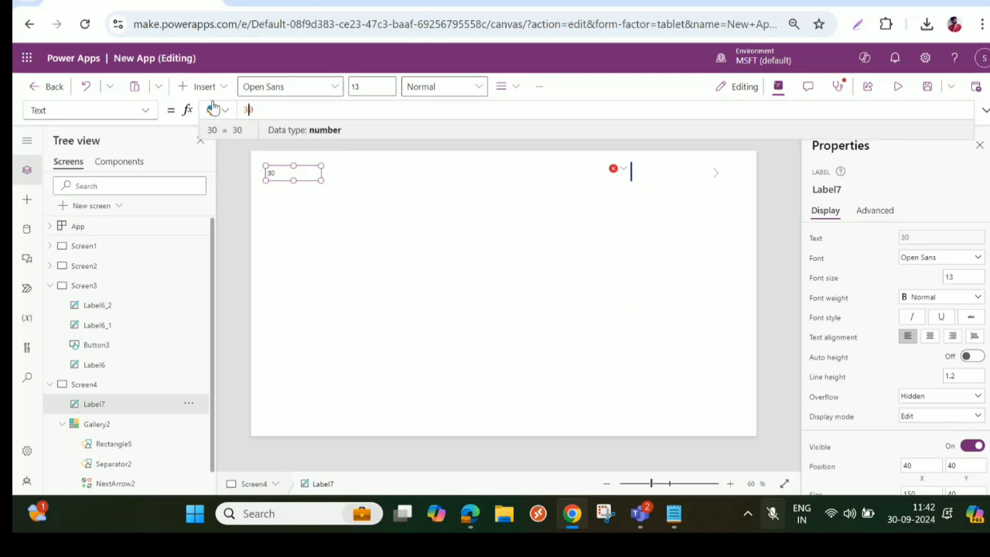
# - Set the gallery's Items formula to Sequence(Label7.Text) and check the generated list
pyautogui.click(666, 219)
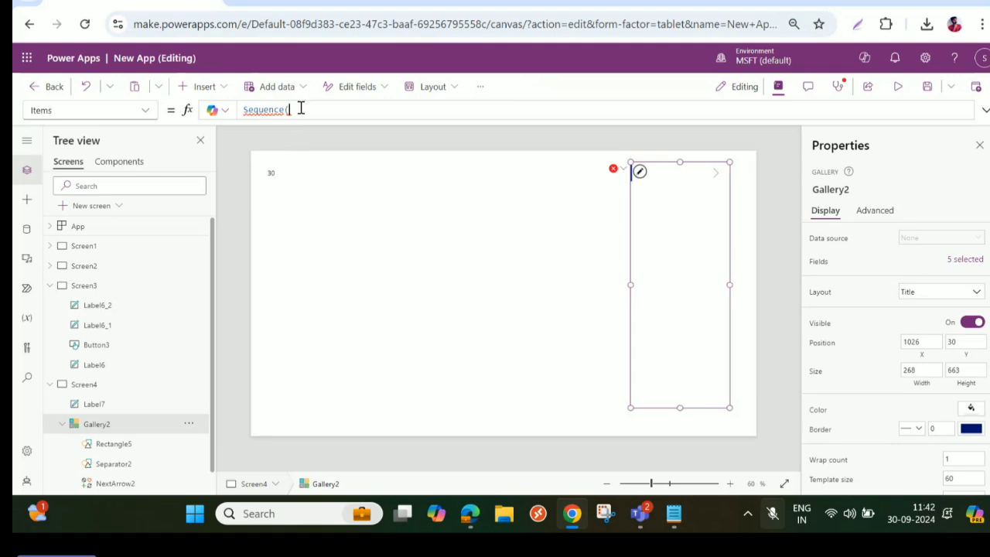
pyautogui.write('Labe')
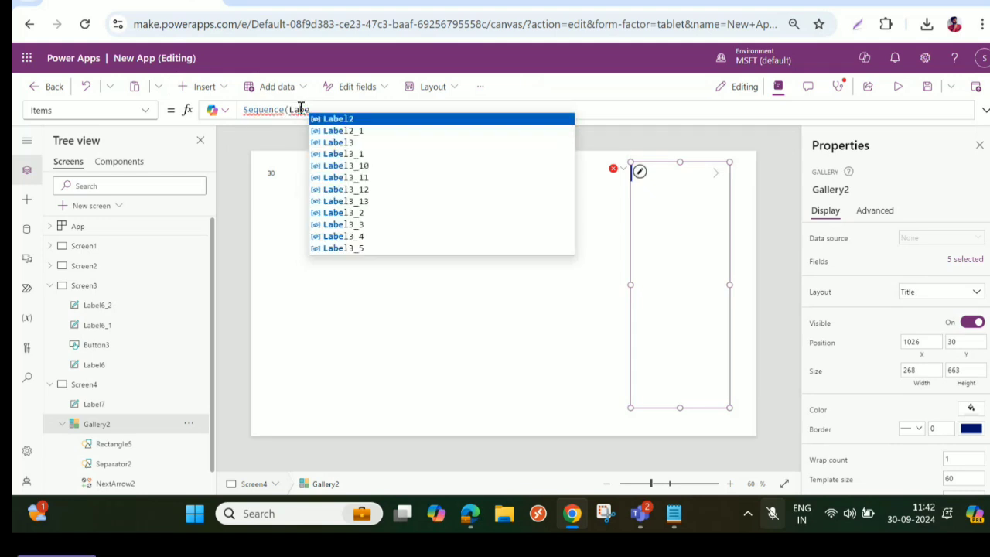
pyautogui.write('l7')
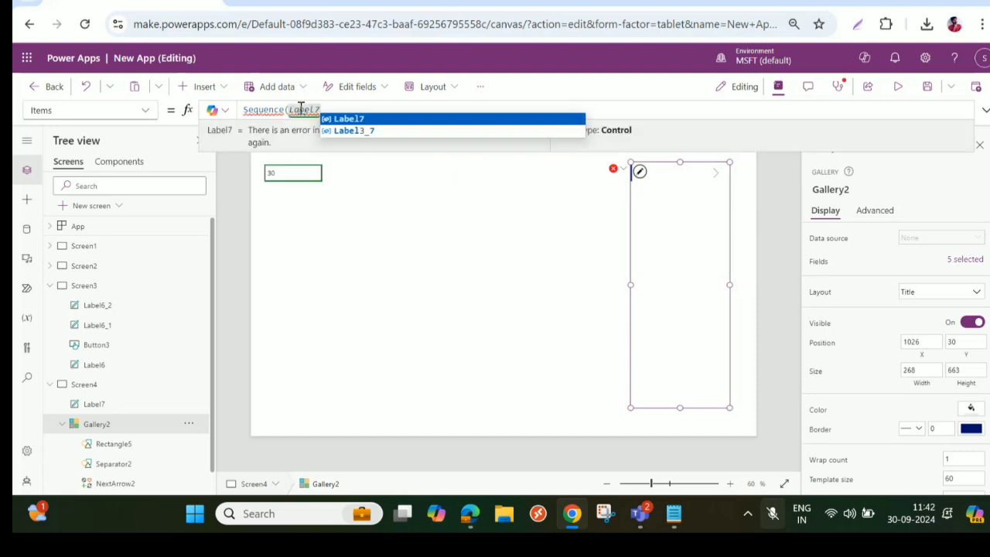
pyautogui.write('.Text)')
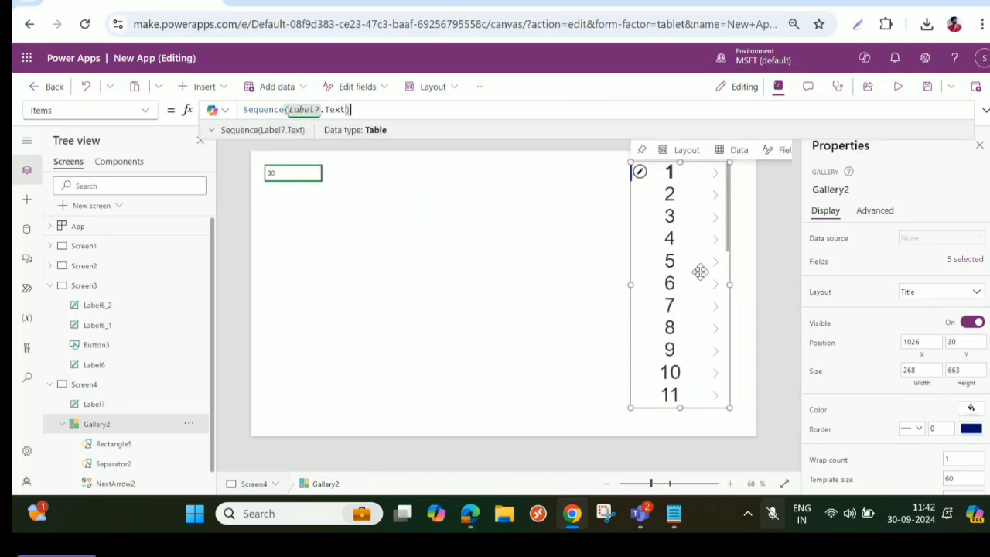
pyautogui.scroll(-6, 698, 270)
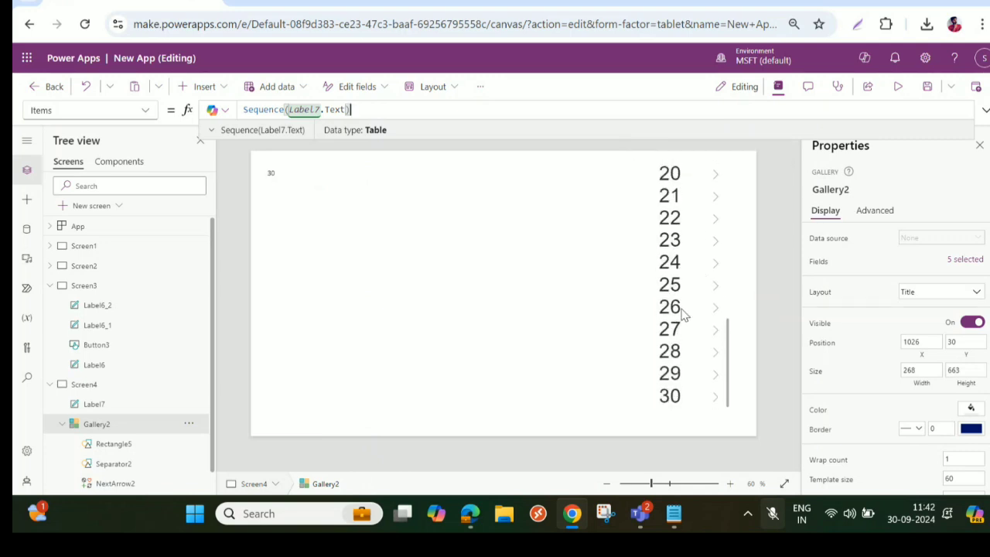
pyautogui.scroll(6, 684, 312)
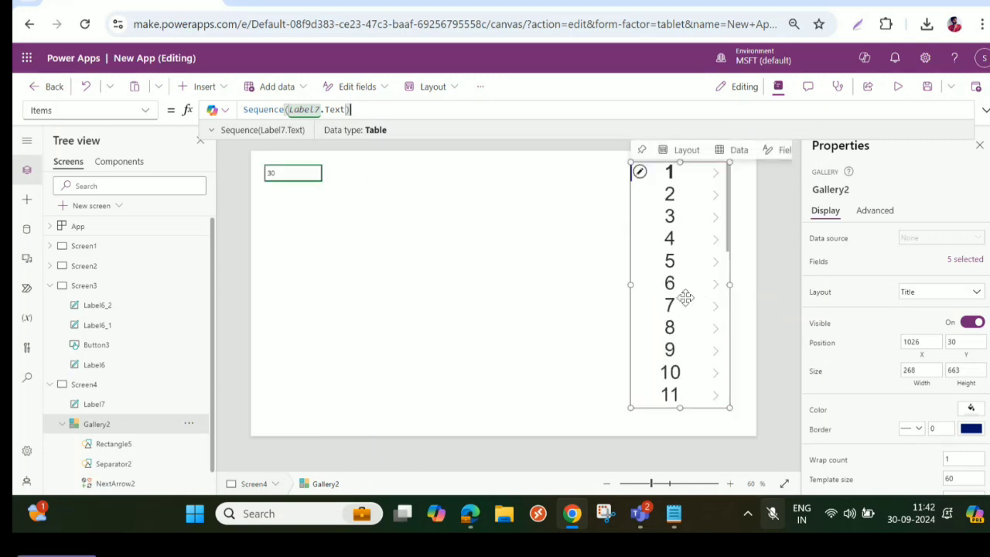
# - Move the text label to about X 196, Y 126 and delete it from Screen4
pyautogui.click(302, 178)
pyautogui.moveTo(282, 175); pyautogui.dragTo(347, 184)
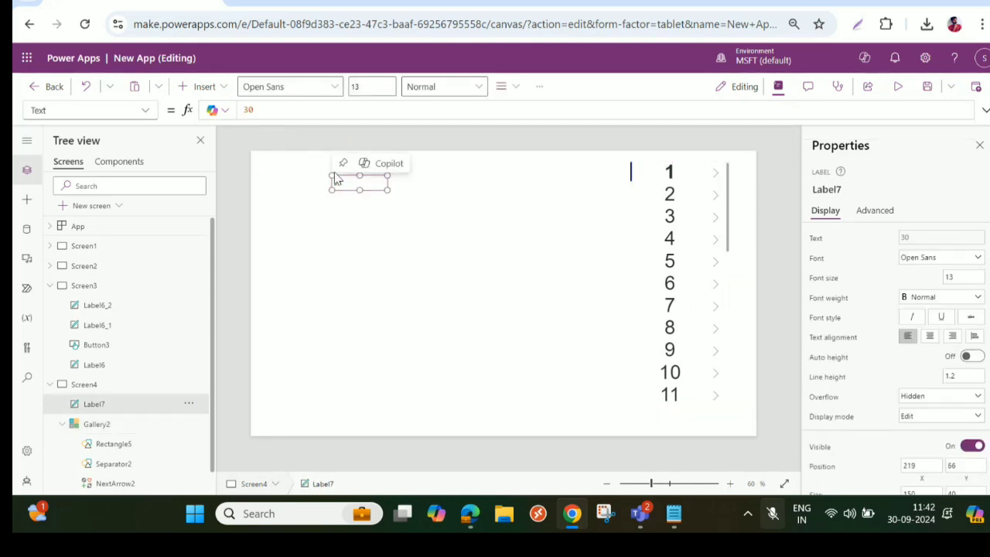
pyautogui.moveTo(352, 186)
pyautogui.mouseDown()
pyautogui.moveTo(354, 203)
pyautogui.moveTo(344, 204)
pyautogui.mouseUp()
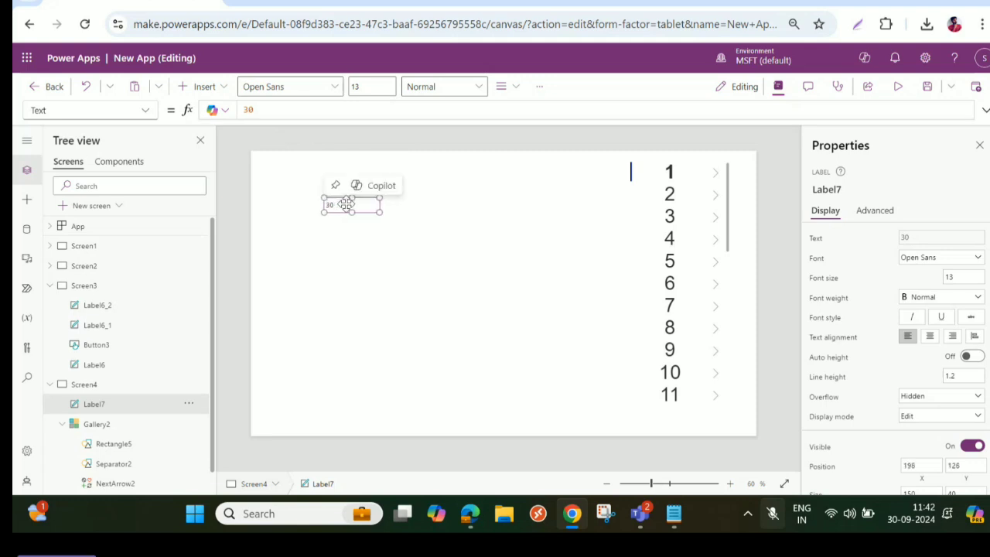
pyautogui.press('Delete')
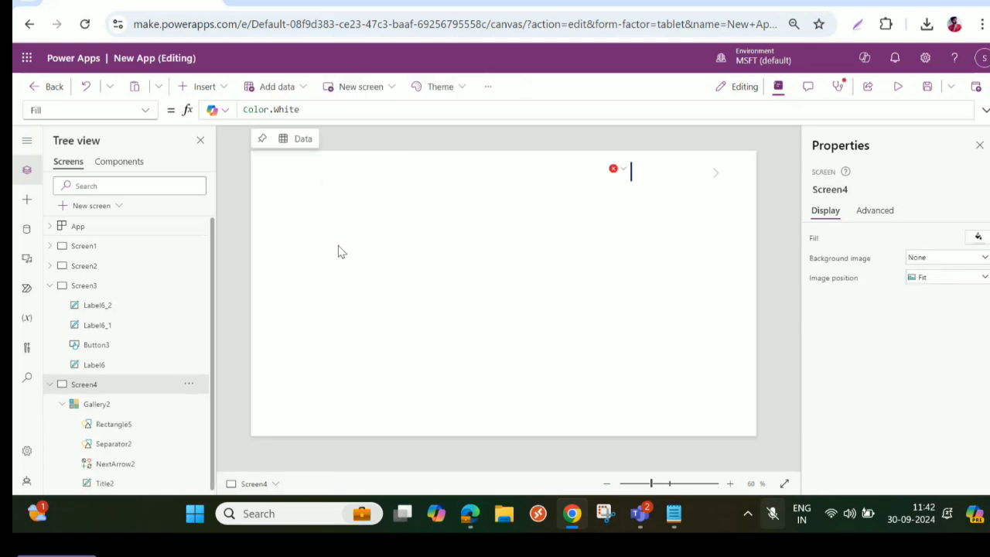
# - Insert a date picker about 331 wide and 85 high on Screen4, placed near X 57, Y 117
pyautogui.click(203, 87)
pyautogui.click(219, 263)
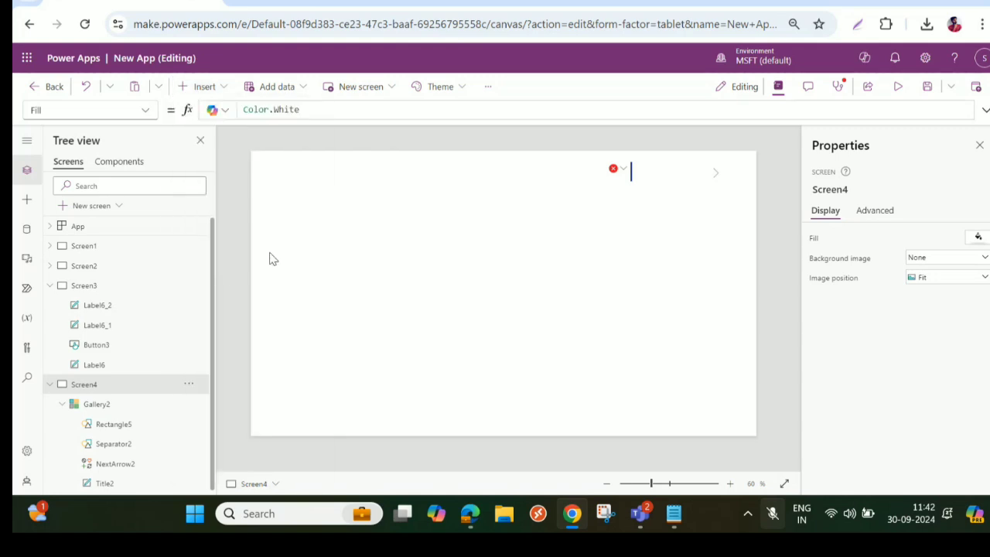
pyautogui.moveTo(313, 172); pyautogui.dragTo(333, 204)
pyautogui.moveTo(412, 216); pyautogui.dragTo(352, 208)
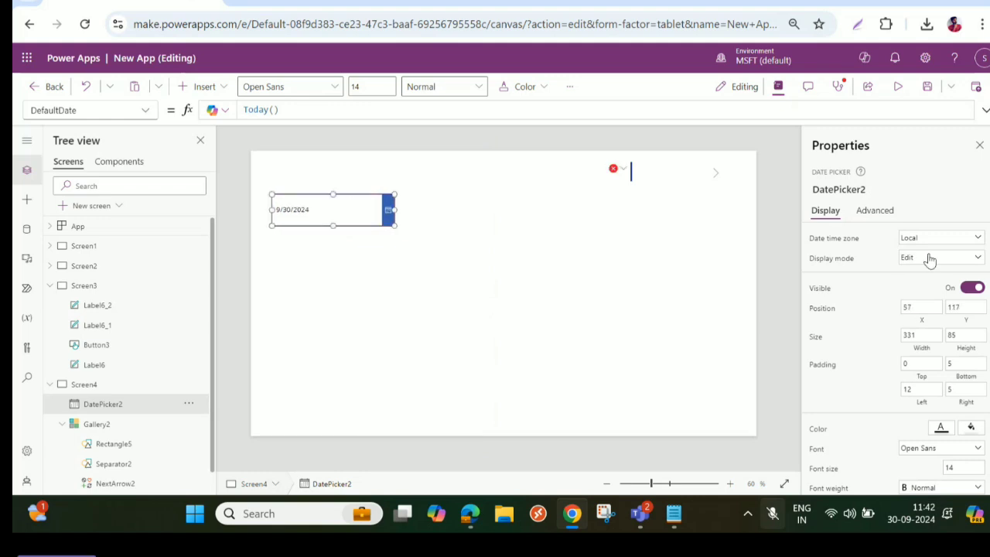
# - Set the date picker's font to Arial and its font size to 20
pyautogui.scroll(-2, 930, 267)
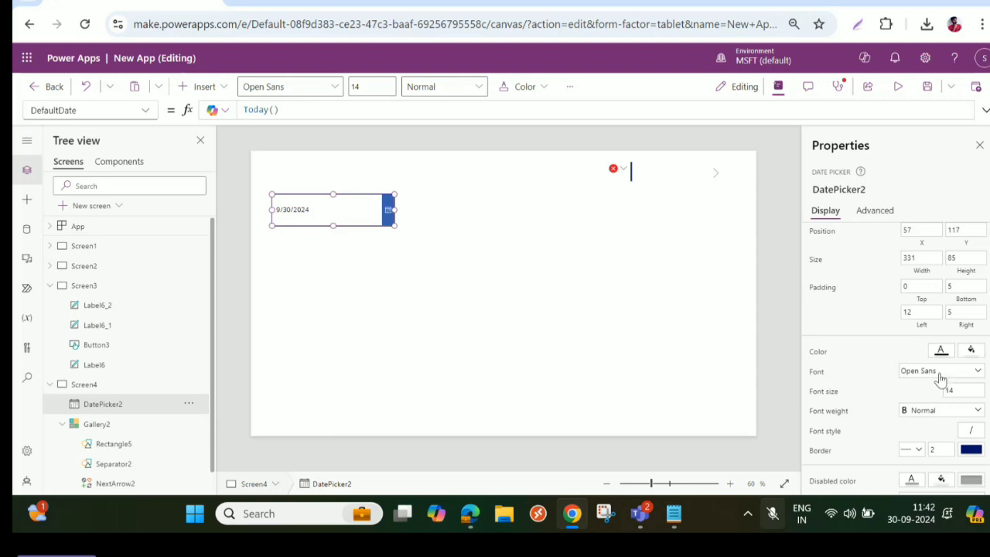
pyautogui.click(939, 373)
pyautogui.click(909, 162)
pyautogui.doubleClick(961, 391)
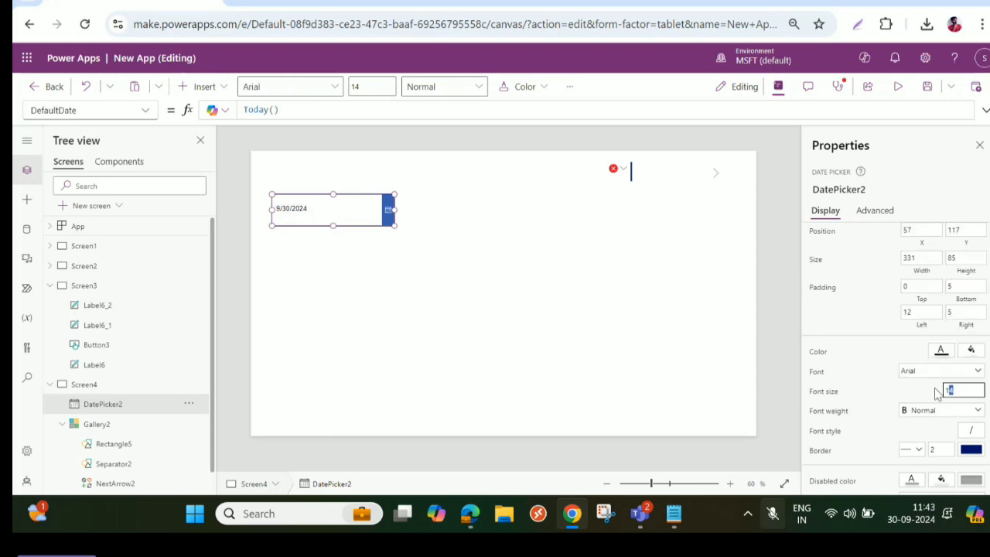
pyautogui.write('20')
pyautogui.press('Tab')
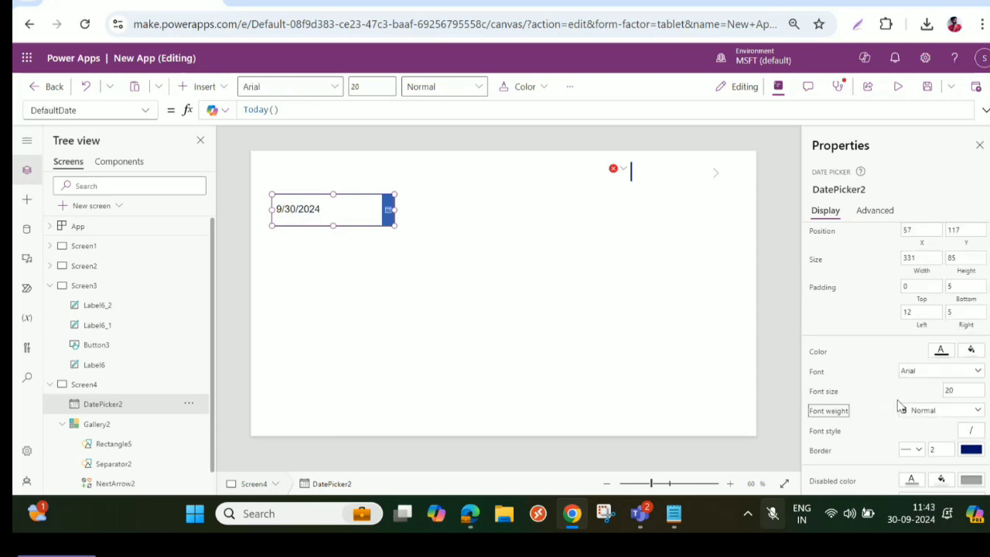
# - Duplicate the date picker and place the copy below the original at about X 57, Y 247
pyautogui.click(309, 215)
pyautogui.hotkey('ctrl', 'c')
pyautogui.hotkey('ctrl', 'v')
pyautogui.moveTo(311, 217); pyautogui.dragTo(305, 259)
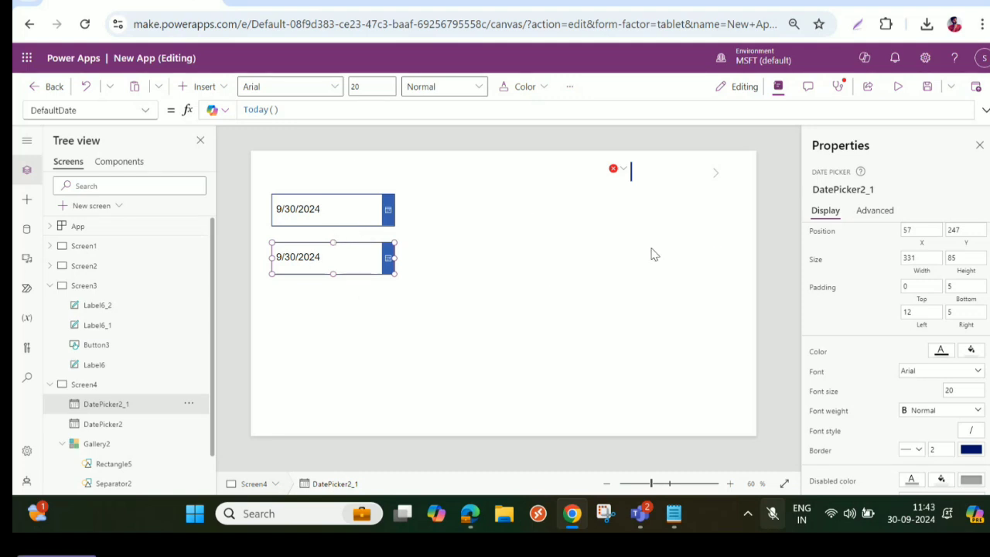
# - Delete the gallery from Screen4 and arrange the two date pickers side by side, with the original at about X 180, Y 72
pyautogui.moveTo(658, 225); pyautogui.dragTo(532, 236)
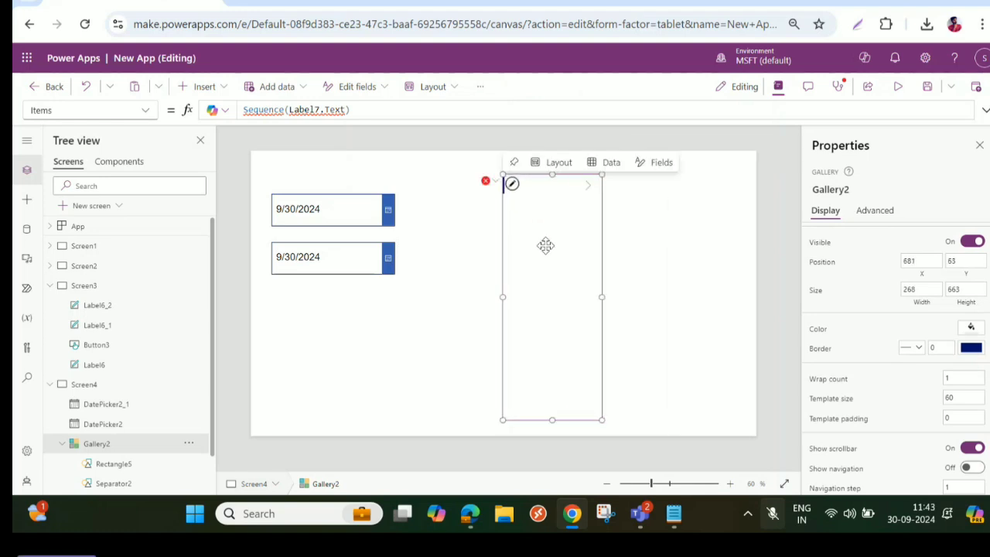
pyautogui.press('Delete')
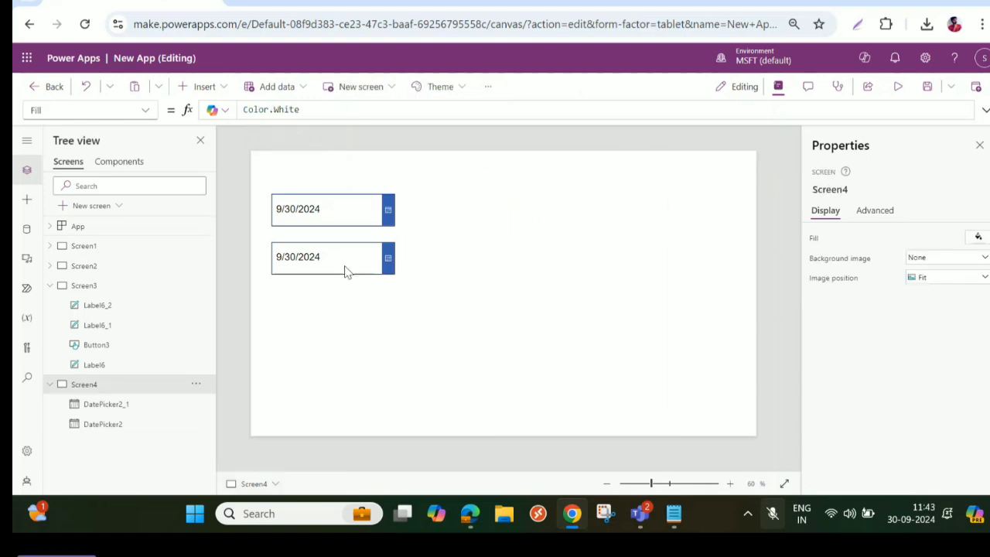
pyautogui.moveTo(346, 270); pyautogui.dragTo(529, 193)
pyautogui.moveTo(344, 224); pyautogui.dragTo(389, 194)
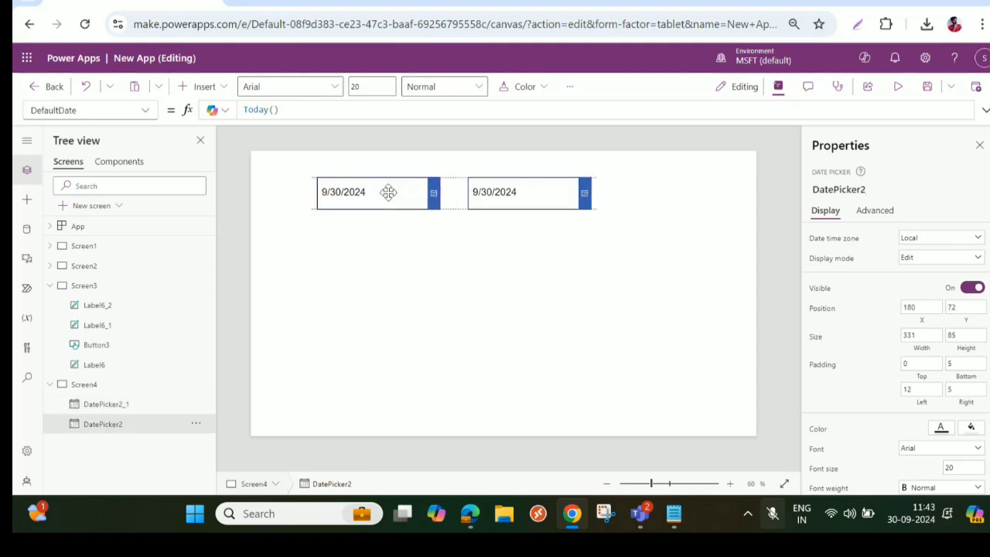
# - Insert a text label about 286 wide and 81 high below the date pickers at about X 453, Y 219
pyautogui.click(194, 88)
pyautogui.click(214, 162)
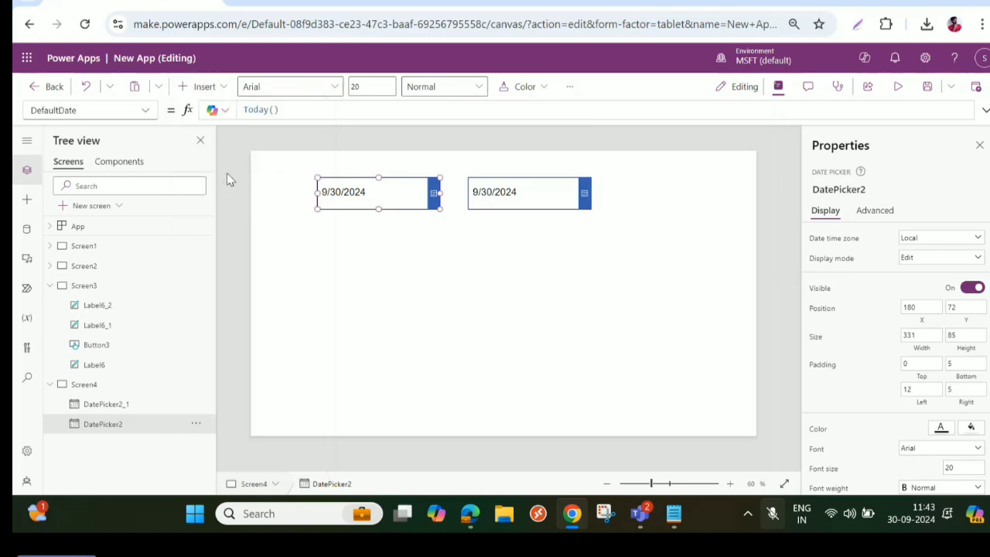
pyautogui.moveTo(339, 172); pyautogui.dragTo(524, 262)
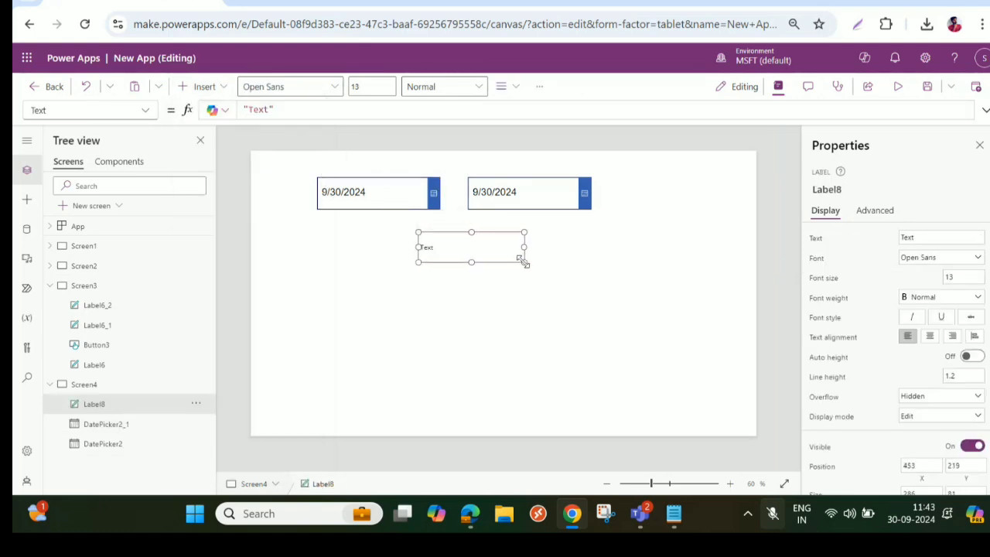
# - Format the new label with Arial font, size 20, Semibold weight and centered text alignment
pyautogui.click(928, 263)
pyautogui.click(928, 275)
pyautogui.press('Tab')
pyautogui.write('20')
pyautogui.press('Tab')
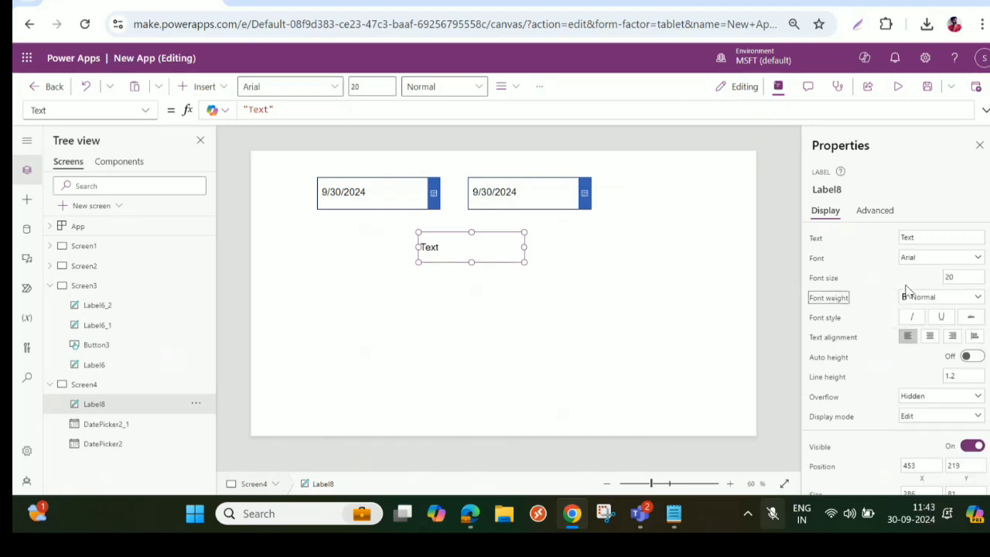
pyautogui.click(955, 298)
pyautogui.click(928, 326)
pyautogui.click(930, 337)
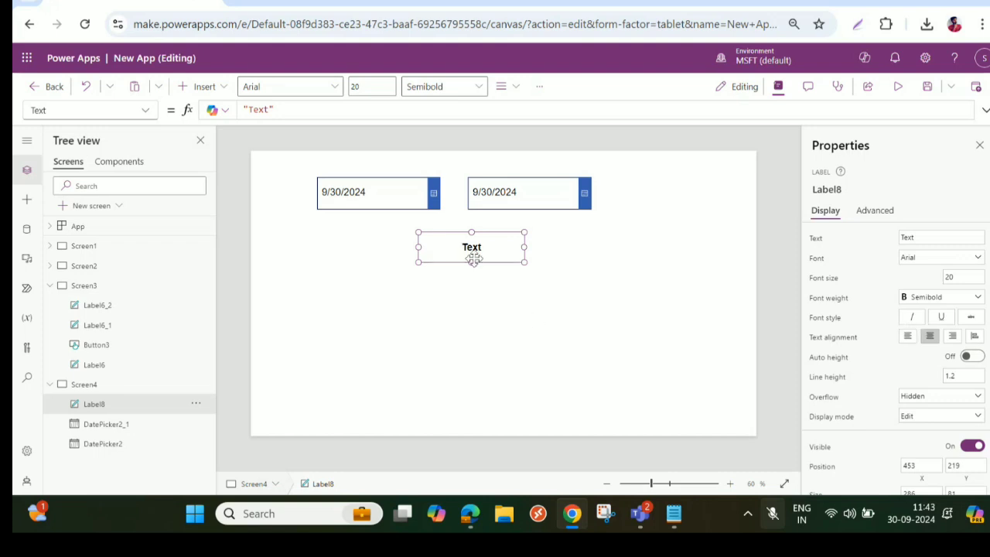
# - Replace the label's default text with the start of a DateDiff function
pyautogui.click(276, 109)
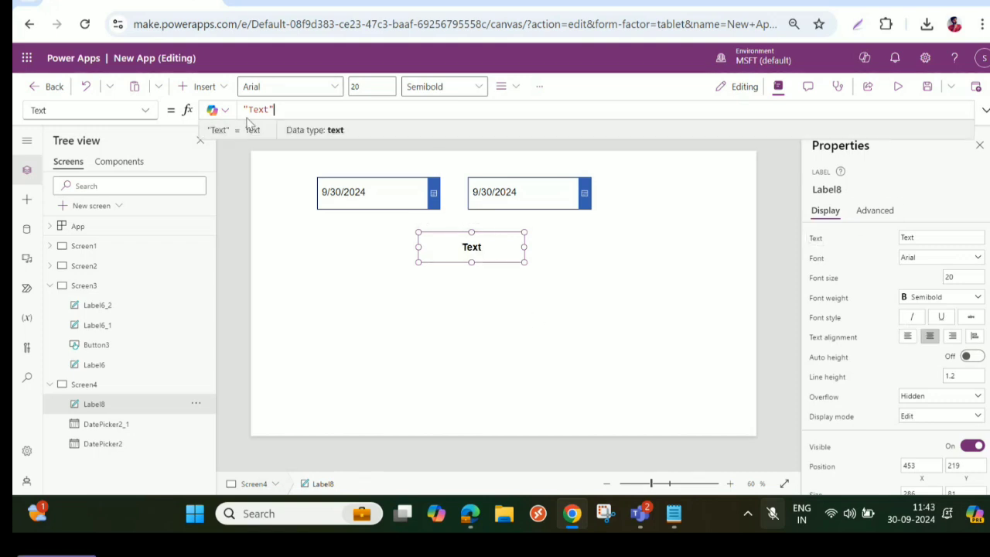
pyautogui.moveTo(276, 109); pyautogui.dragTo(237, 109)
pyautogui.press('BackSpace')
pyautogui.write('Date')
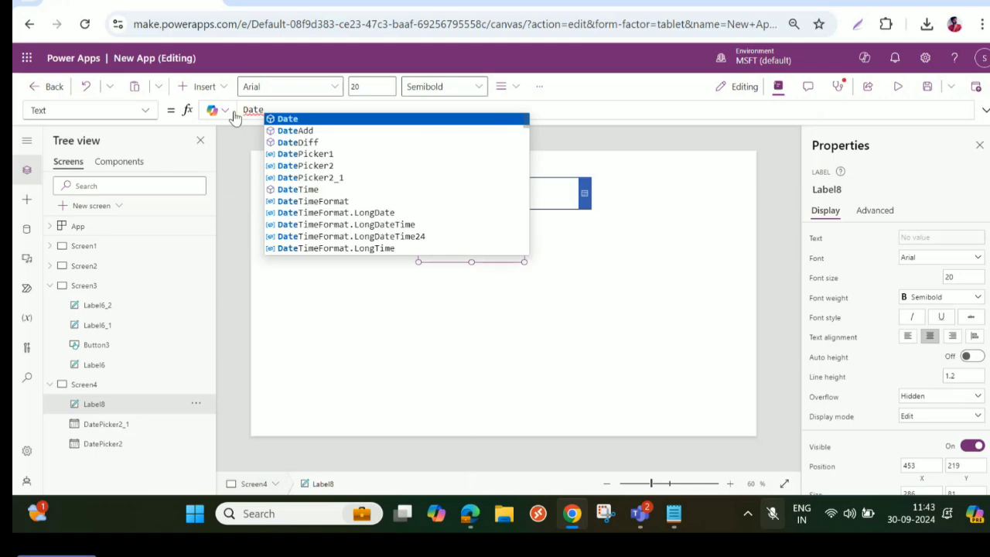
pyautogui.click(320, 154)
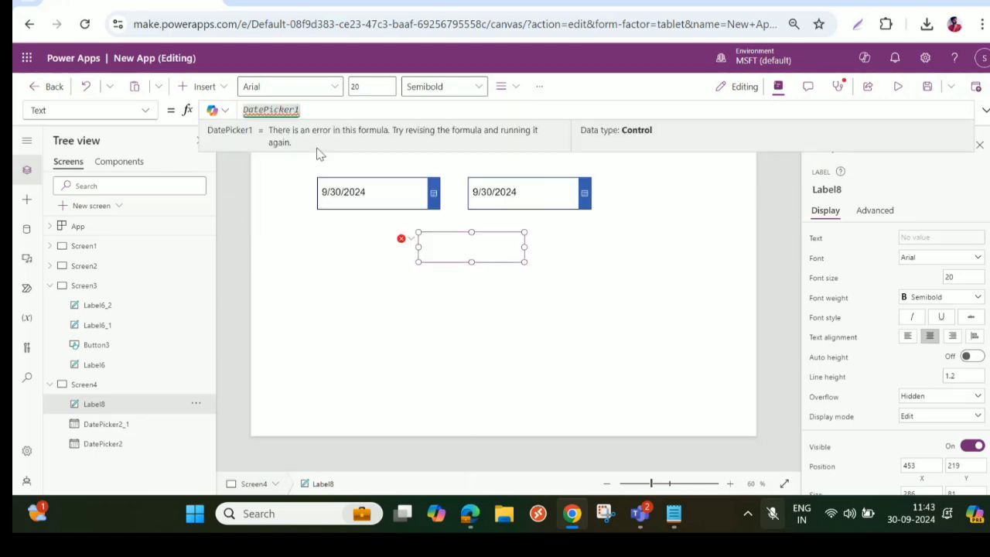
pyautogui.hotkey('ctrl', 'z')
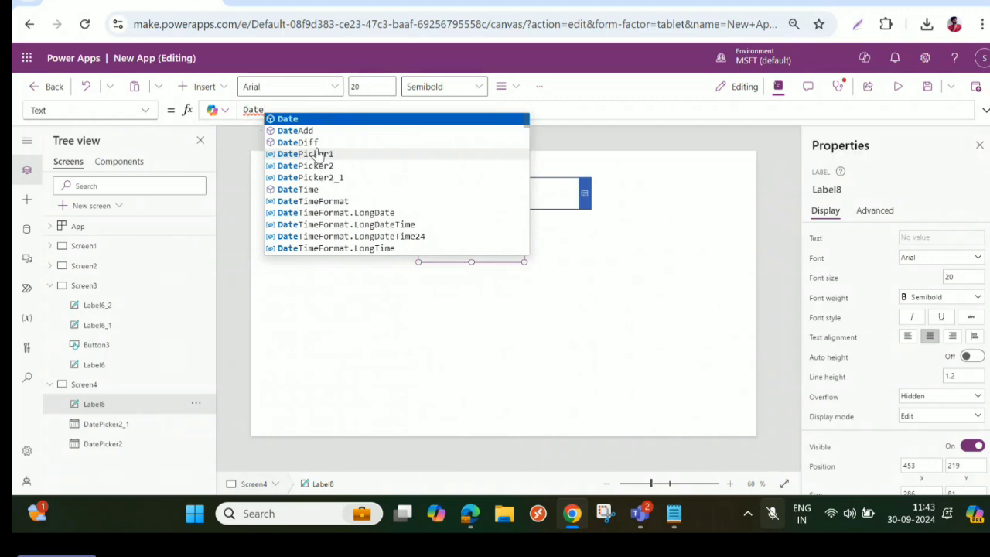
pyautogui.press('Down')
pyautogui.press('Down')
pyautogui.press('Tab')
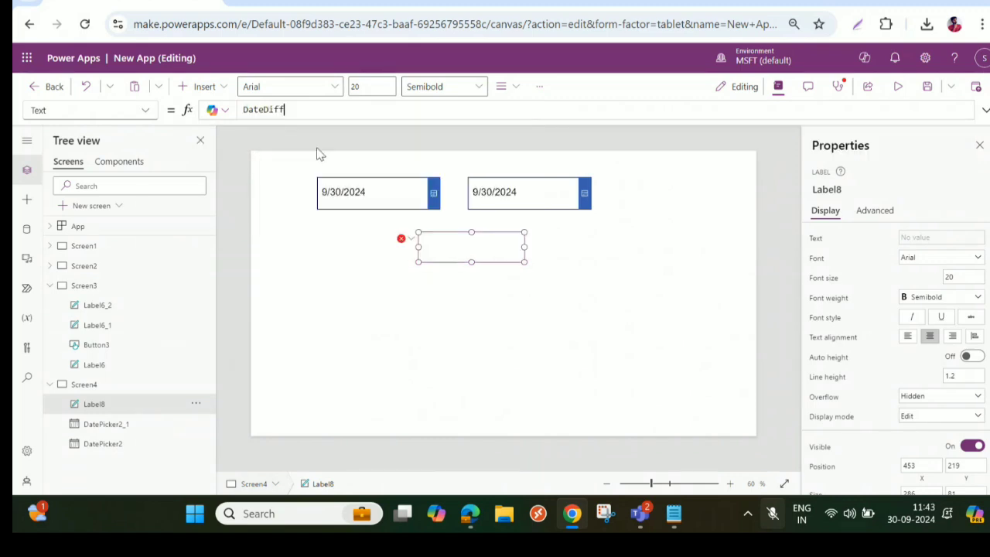
pyautogui.write('(')
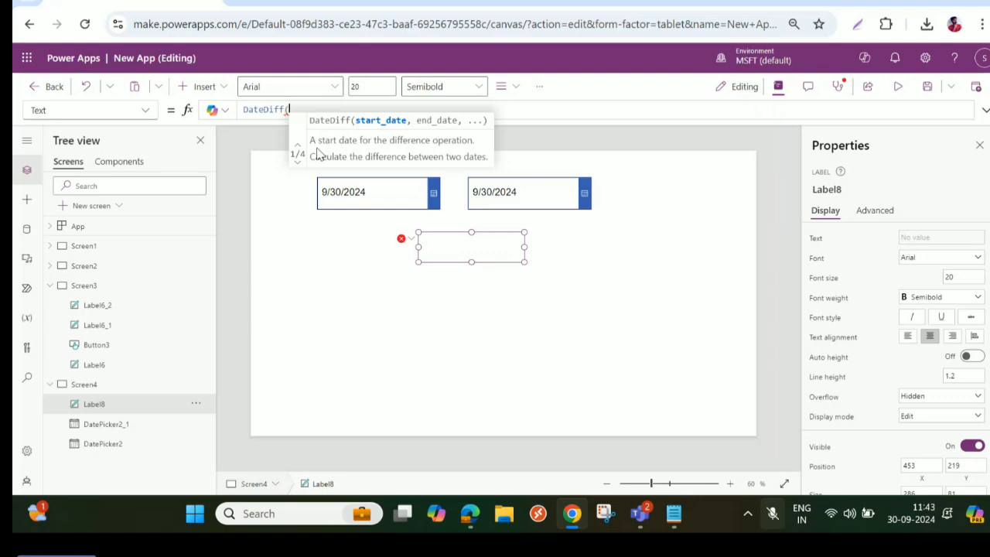
pyautogui.write('Date')
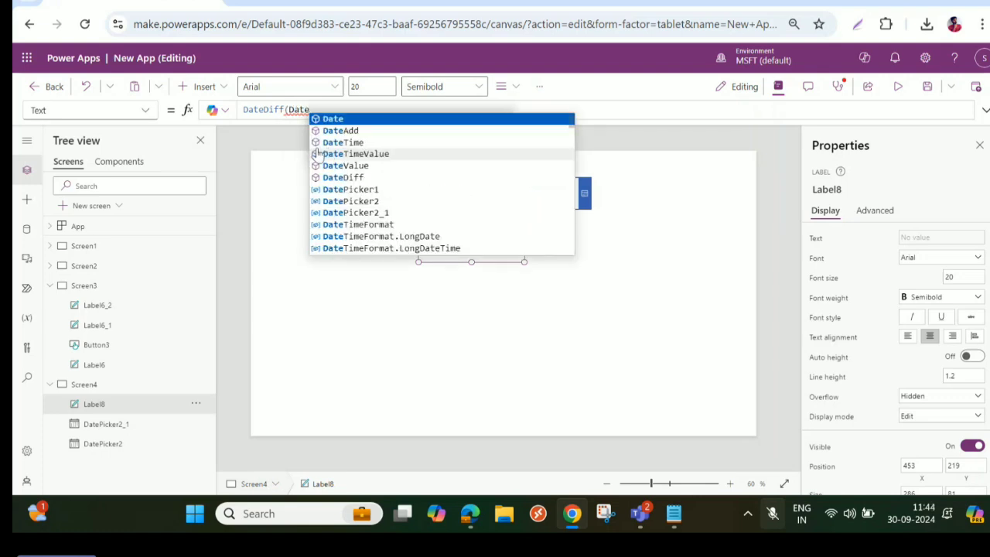
# - Enter DatePicker2.SelectedDate as the start date of the label's DateDiff formula and begin the end date argument
pyautogui.click(365, 201)
pyautogui.write('.S')
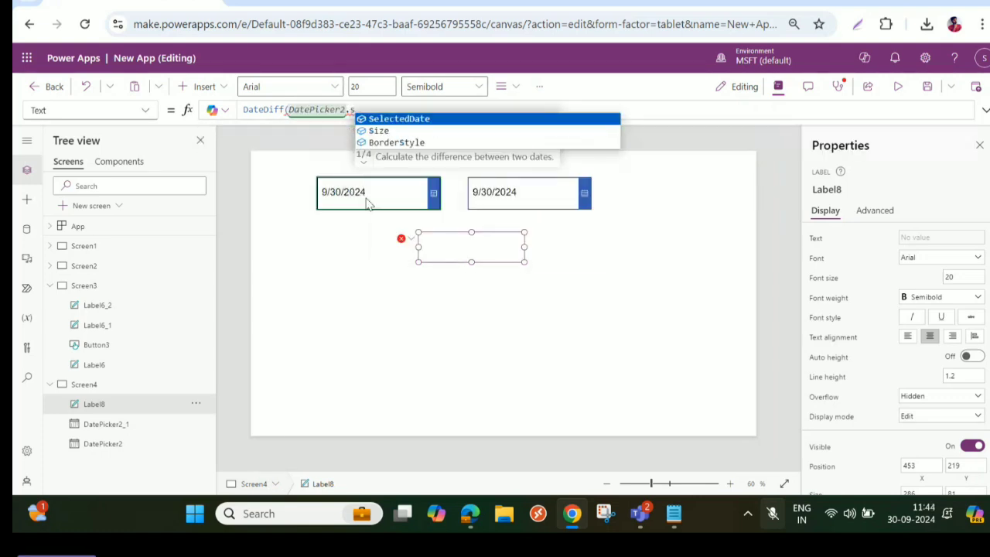
pyautogui.press('Tab')
pyautogui.write(',')
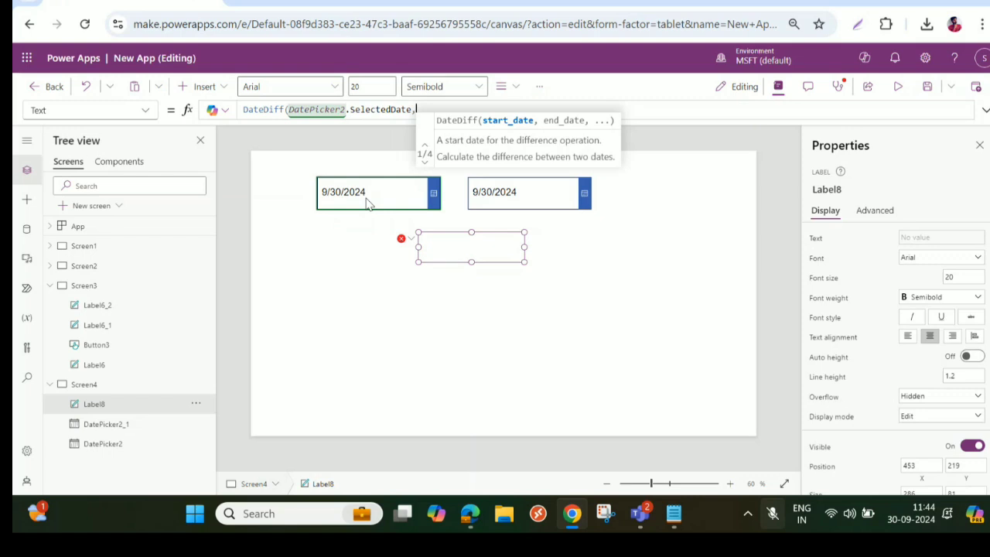
pyautogui.write('DAte')
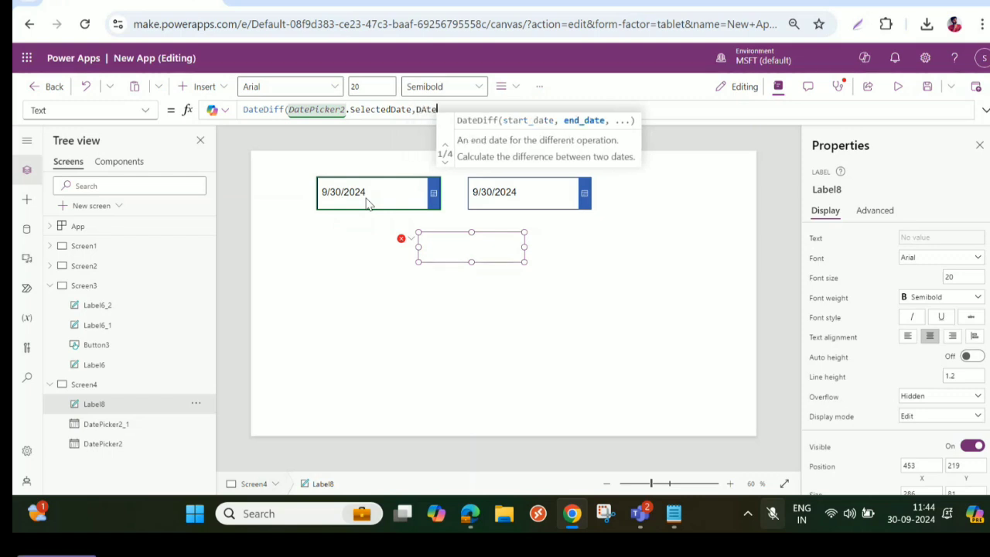
# - Change the start date reference in the DateDiff formula to DatePicker2_1
pyautogui.click(352, 109)
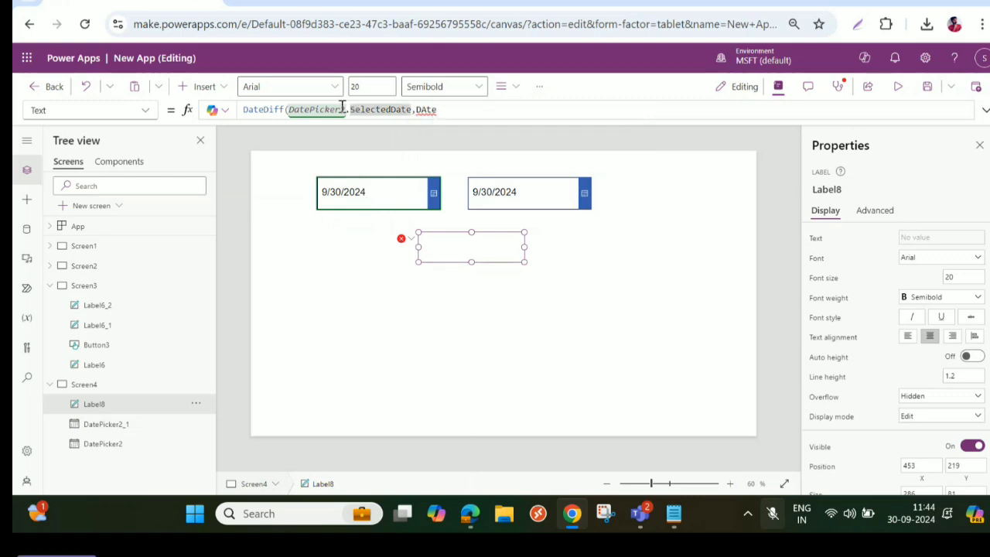
pyautogui.click(347, 109)
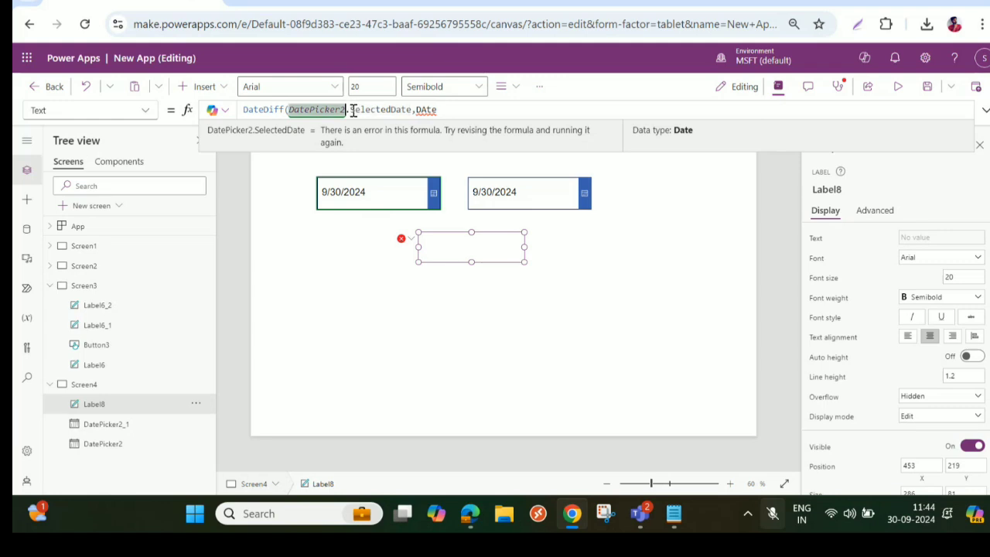
pyautogui.write('_1')
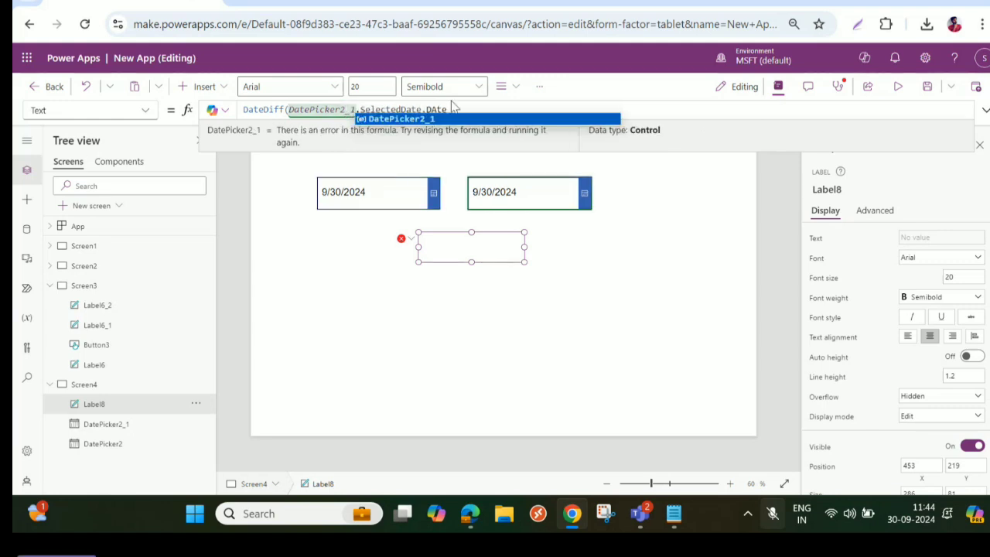
# - Complete the DateDiff formula with DatePicker2.SelectedDate as the end date and TimeUnit.Days as the unit
pyautogui.click(461, 109)
pyautogui.click(439, 110)
pyautogui.press('BackSpace')
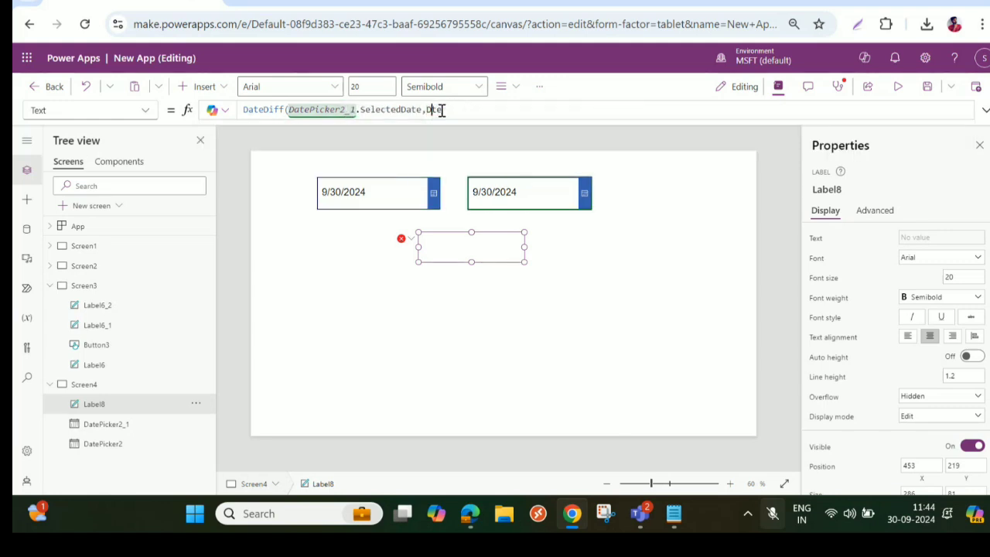
pyautogui.write('a')
pyautogui.press('Delete')
pyautogui.press('BackSpace')
pyautogui.write('Date')
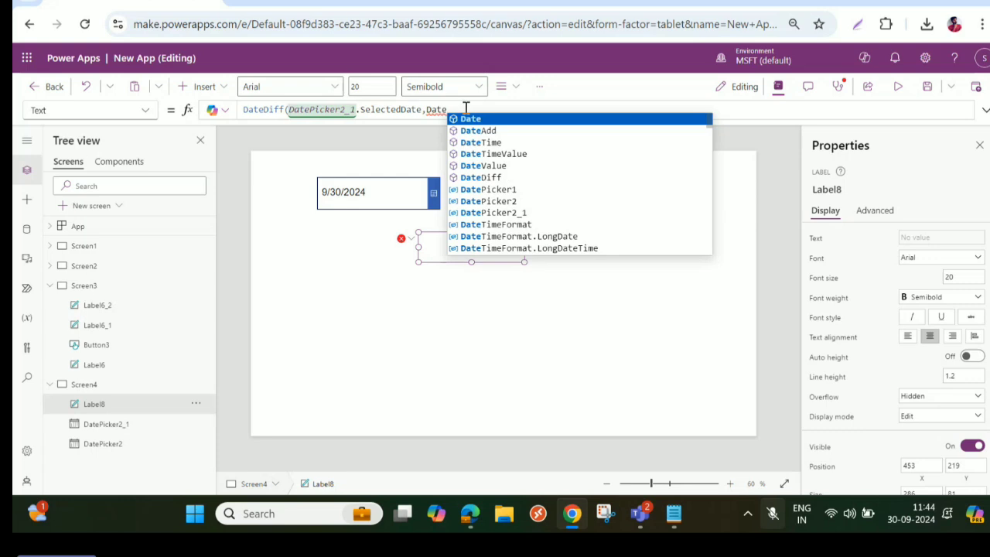
pyautogui.click(507, 202)
pyautogui.write('.S')
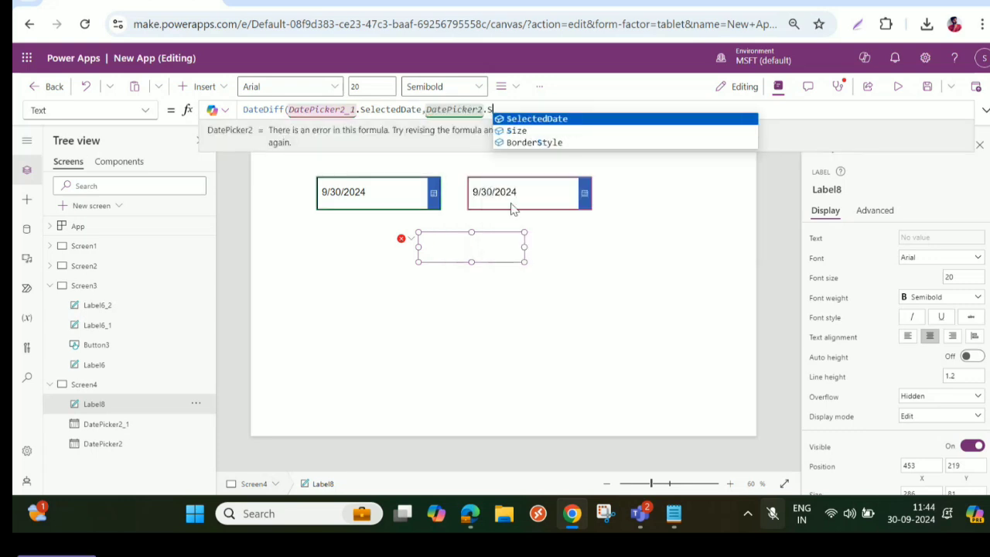
pyautogui.press('Tab')
pyautogui.write(',')
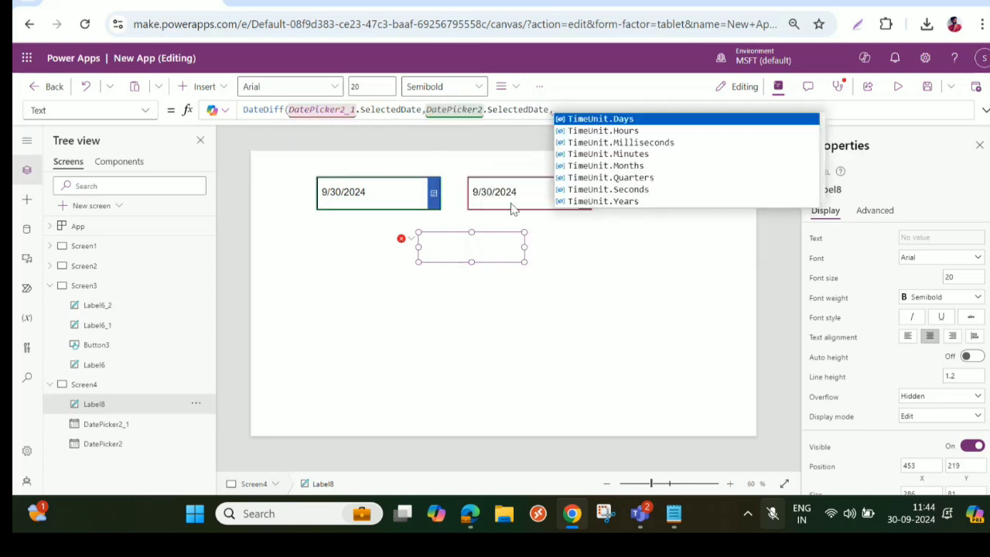
pyautogui.click(617, 120)
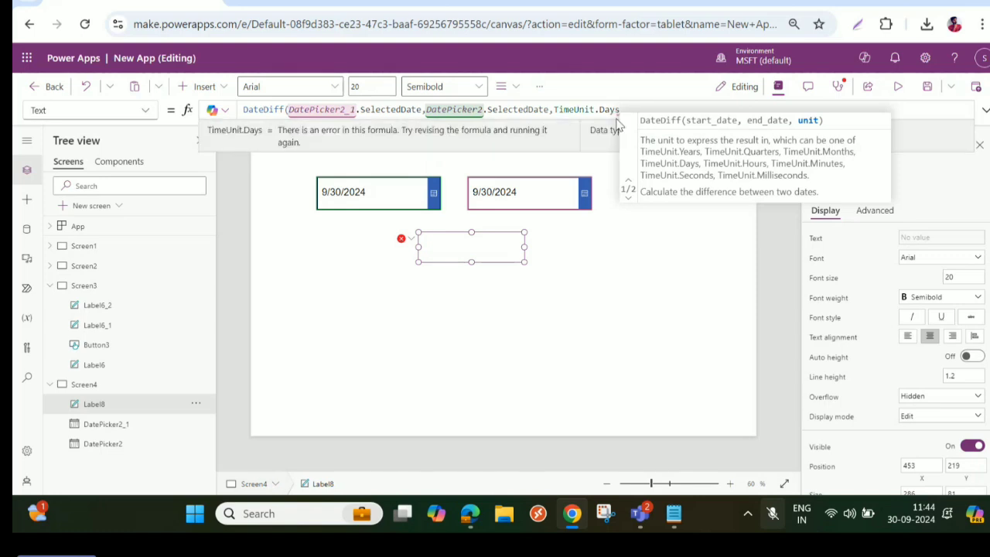
pyautogui.write(')')
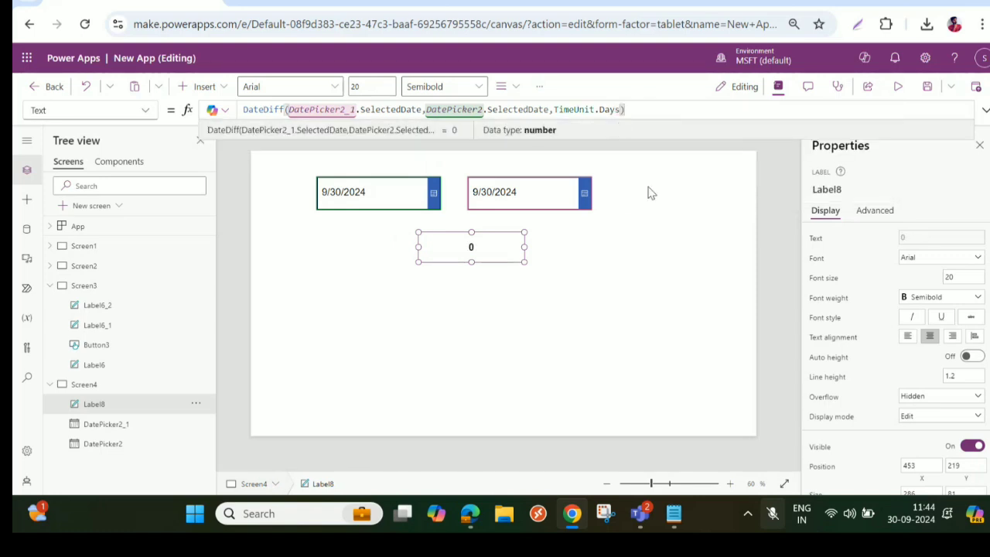
# - Format the label's DateDiff formula across multiple lines in the expanded formula editor and collapse it again
pyautogui.click(984, 110)
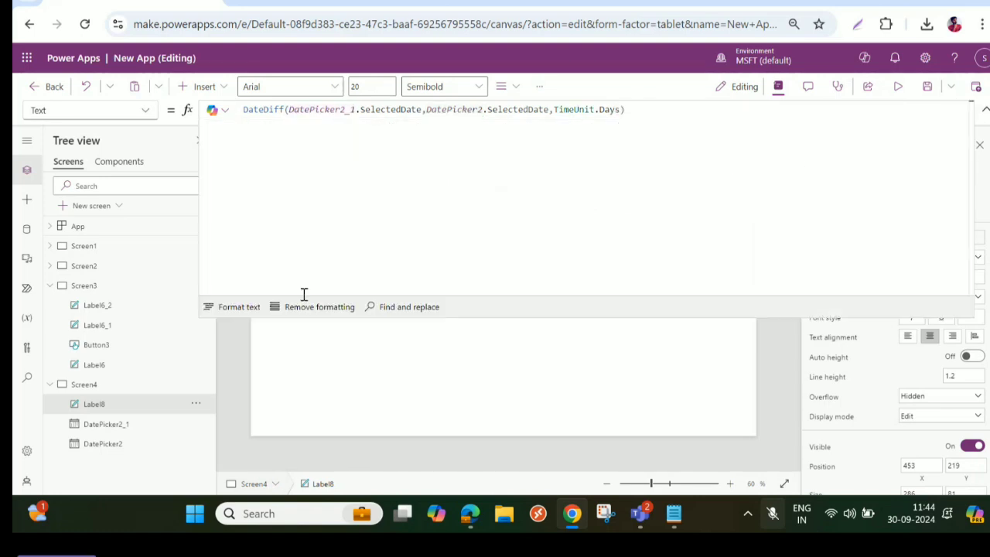
pyautogui.click(258, 308)
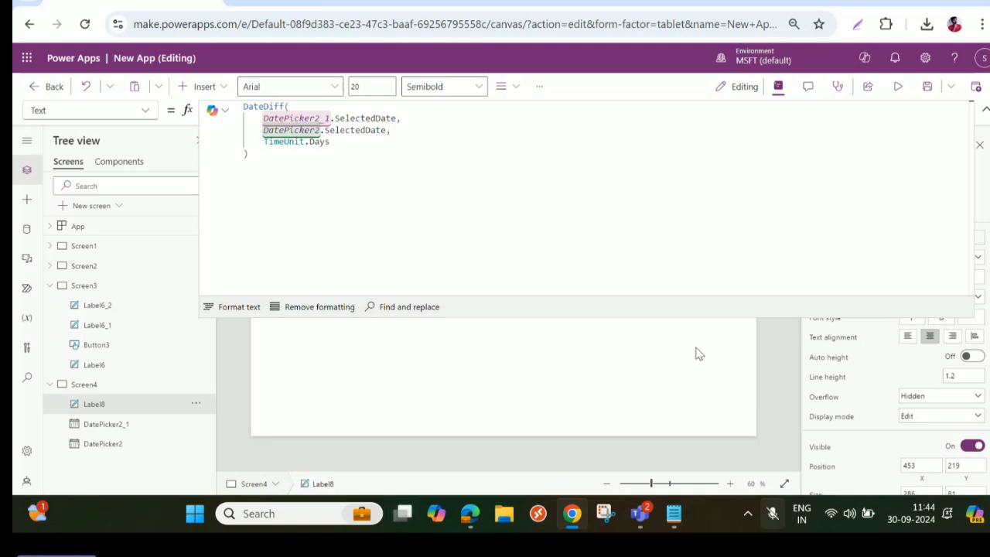
pyautogui.click(985, 110)
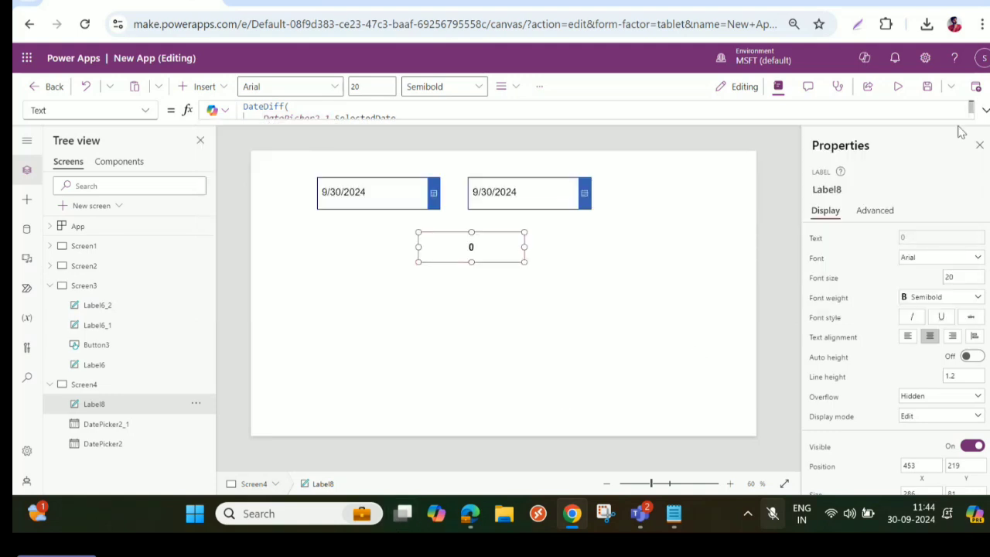
# - Preview the app, set the second date picker to October 1, 2024, and close the preview
pyautogui.click(898, 86)
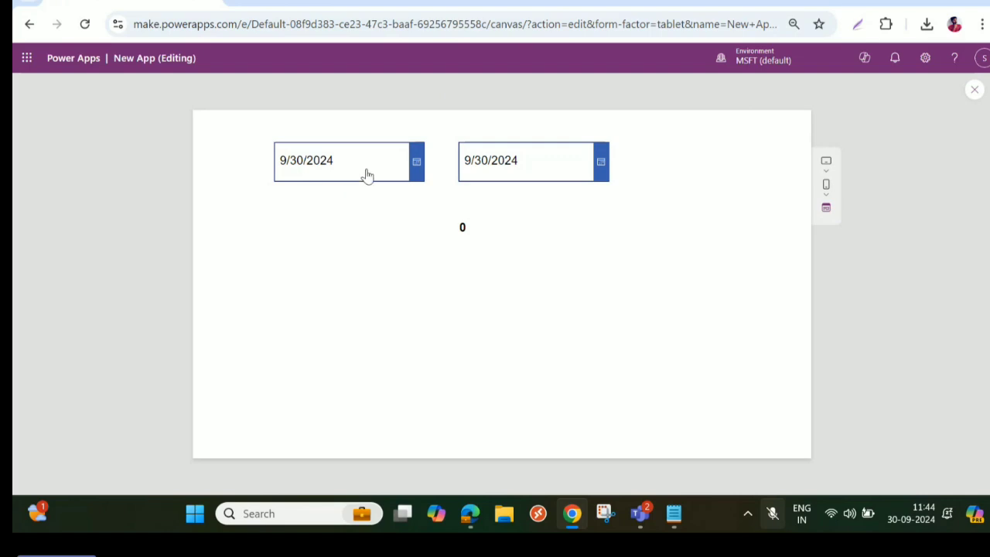
pyautogui.click(600, 172)
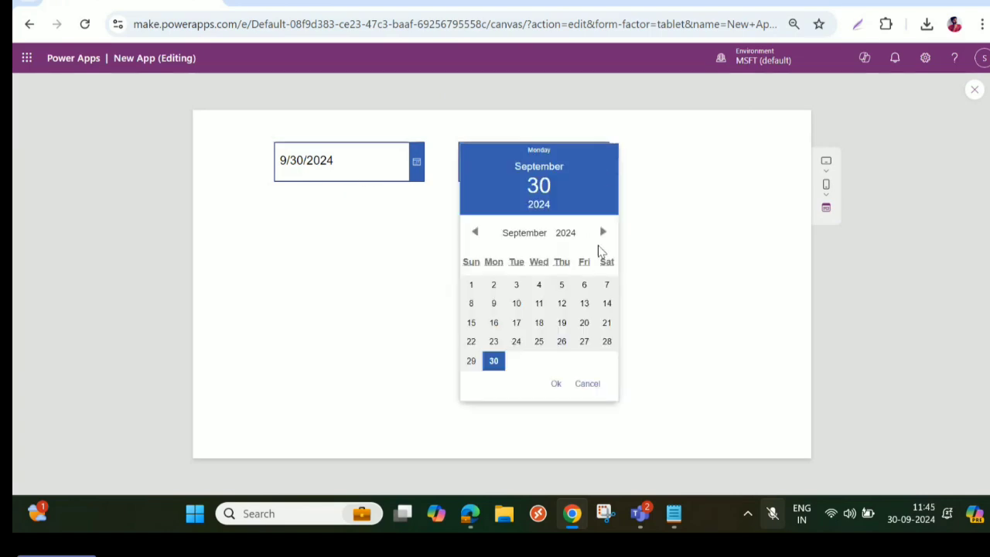
pyautogui.click(601, 233)
pyautogui.click(516, 286)
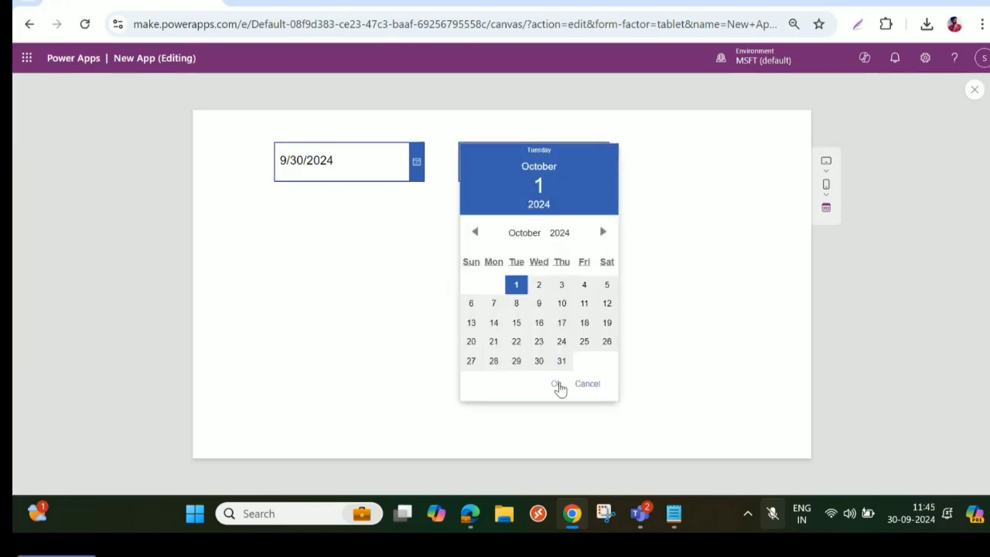
pyautogui.click(555, 384)
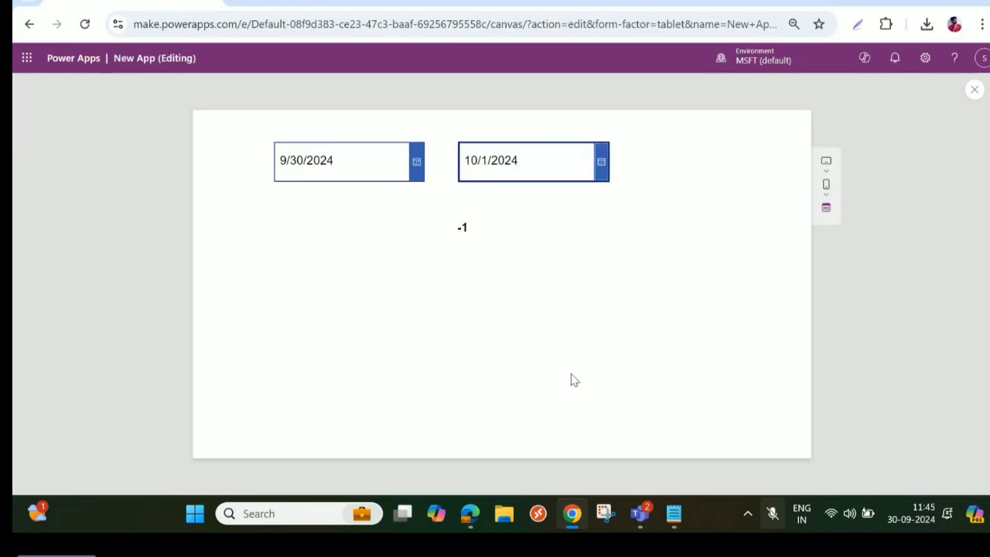
pyautogui.click(977, 93)
# - Swap the date references in the label's DateDiff formula so DatePicker2 is the start date and DatePicker2_1 the end date
pyautogui.click(471, 248)
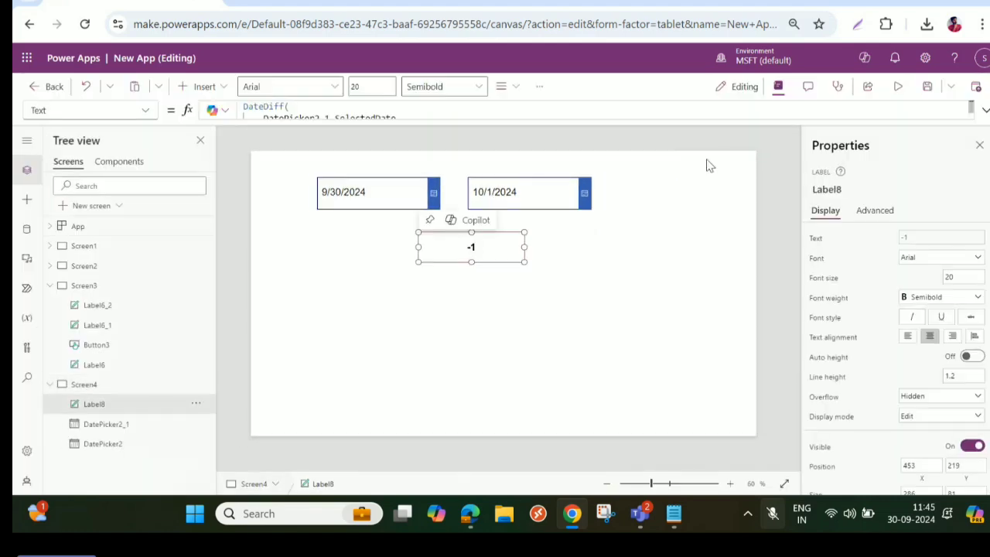
pyautogui.click(983, 109)
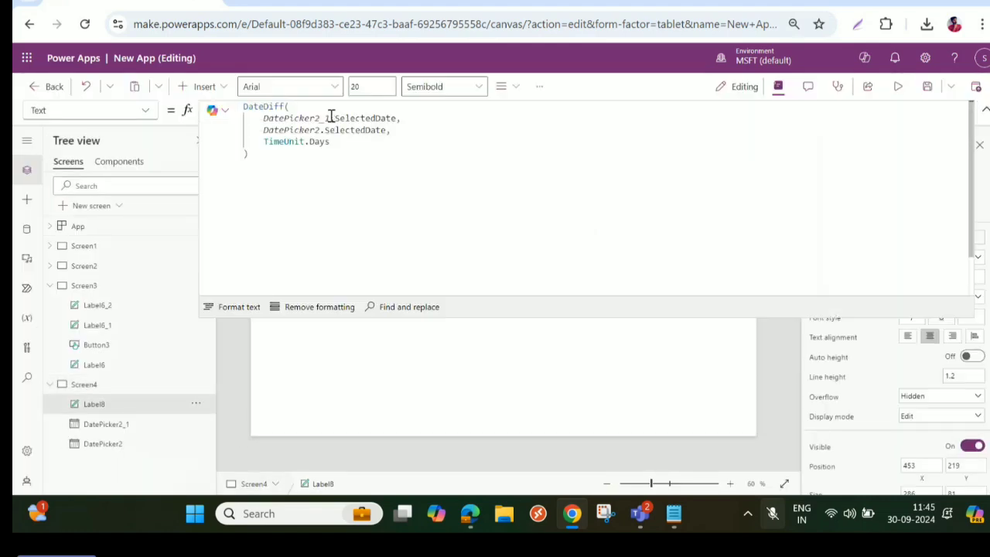
pyautogui.click(322, 117)
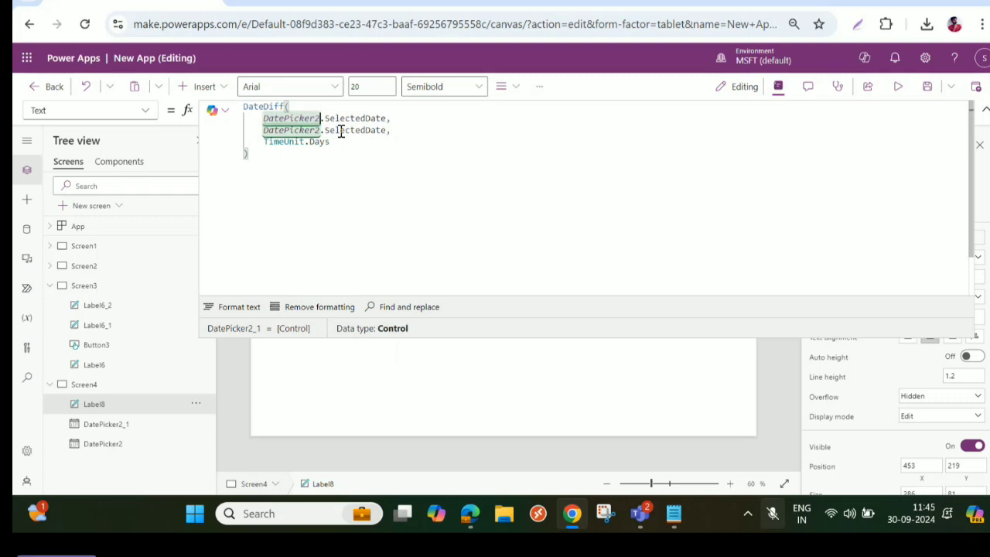
pyautogui.click(325, 131)
pyautogui.write('_1')
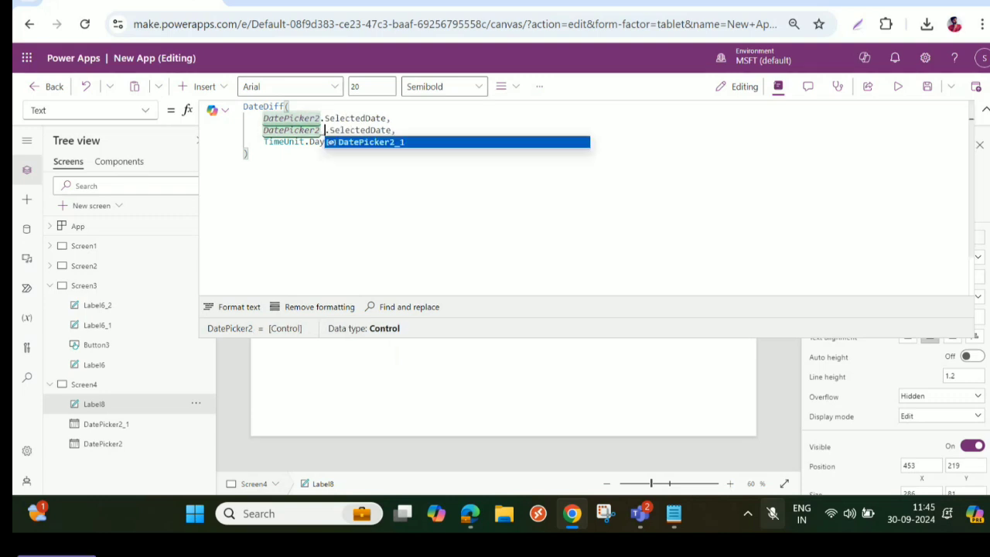
pyautogui.click(984, 110)
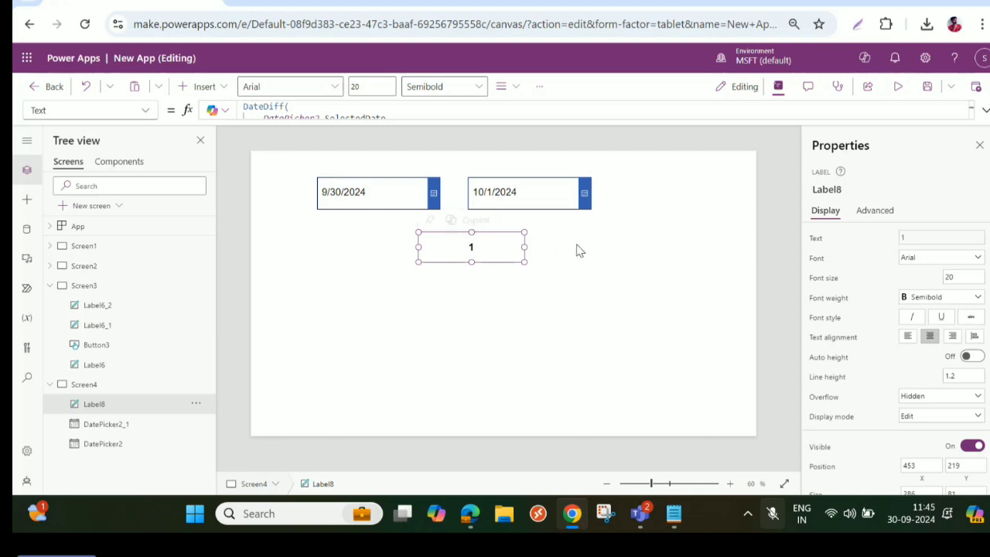
# - Preview the app, set the second date picker to October 30, 2024, and close the preview
pyautogui.click(895, 97)
pyautogui.click(603, 170)
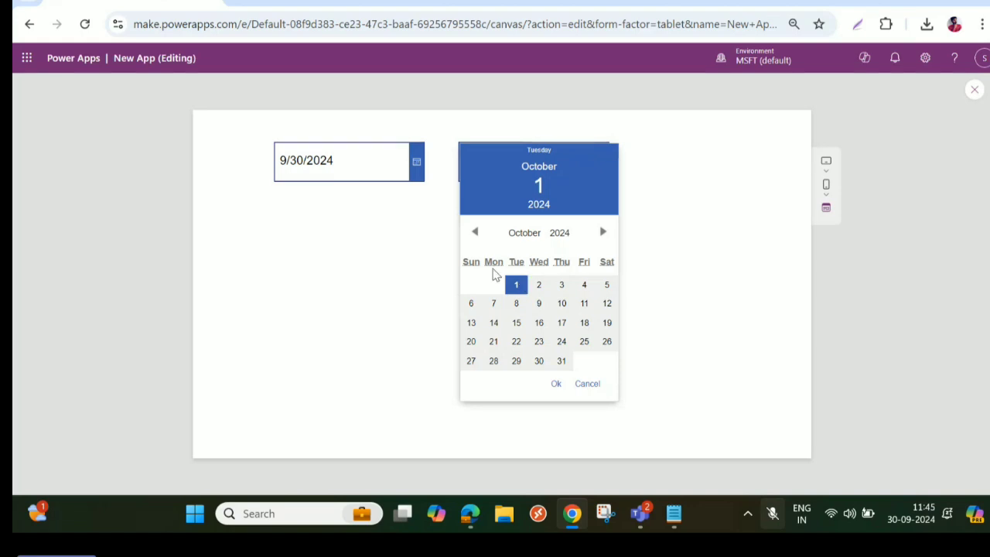
pyautogui.click(539, 363)
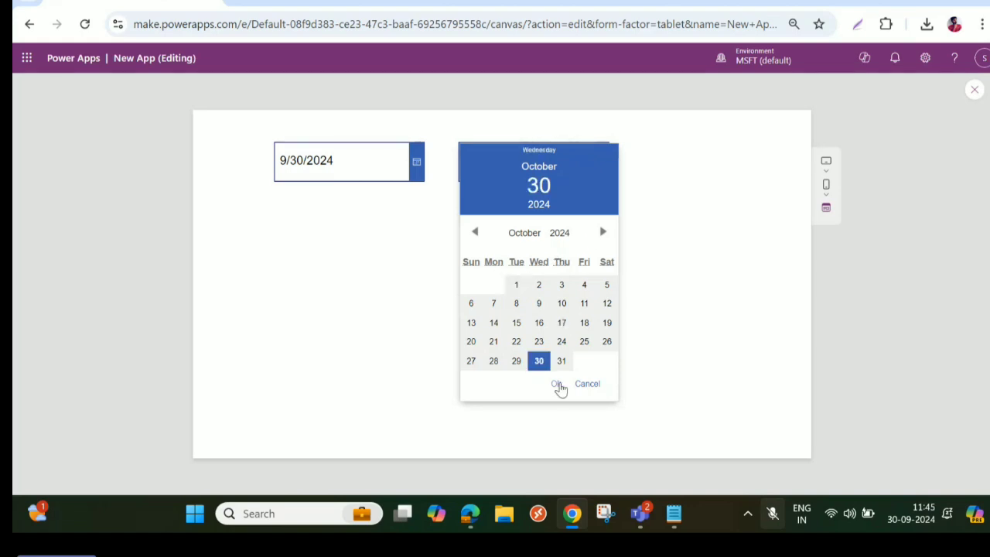
pyautogui.click(556, 385)
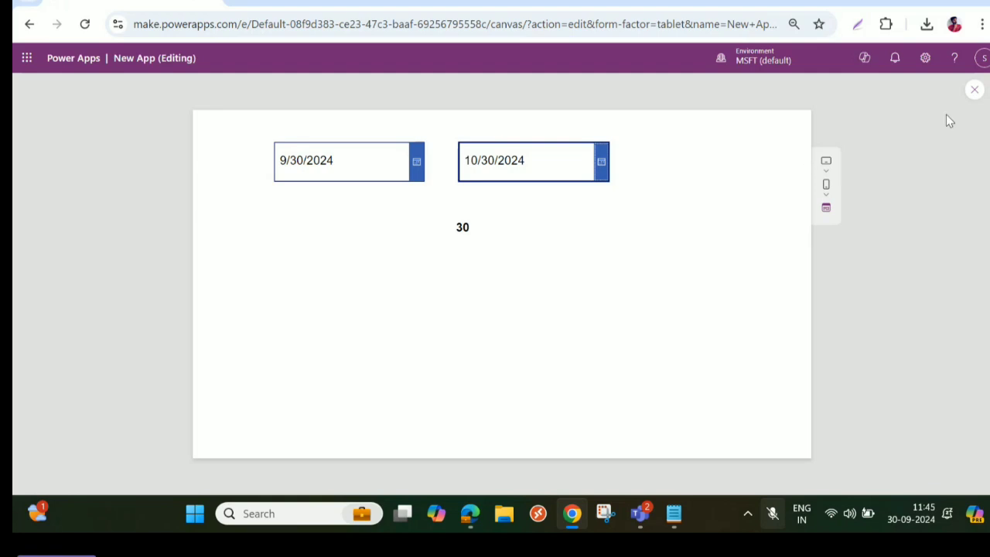
pyautogui.click(974, 90)
# - Move the day-count label to about X 302, Y 189, and place a Title-layout vertical gallery beside it at about X 620, Y 189
pyautogui.moveTo(475, 247); pyautogui.dragTo(416, 235)
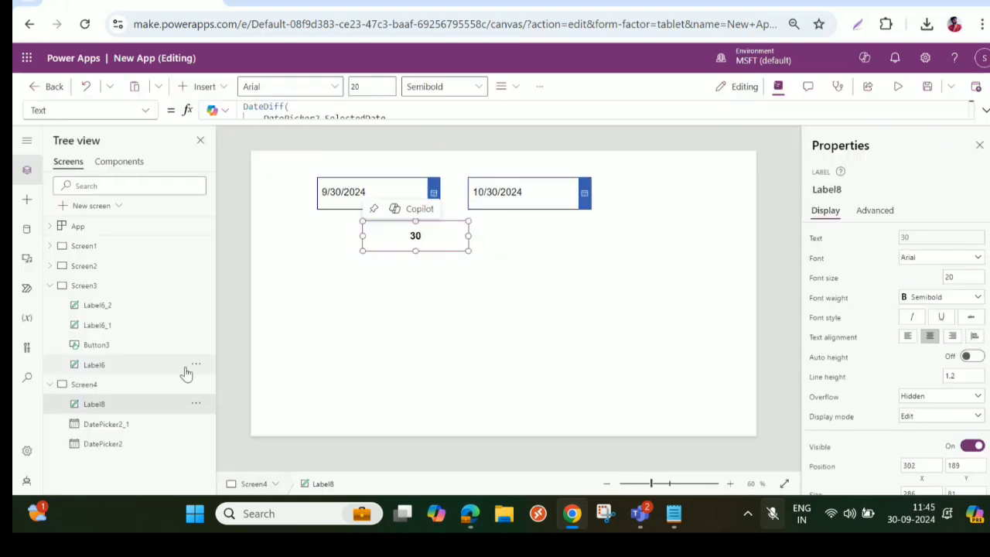
pyautogui.click(200, 86)
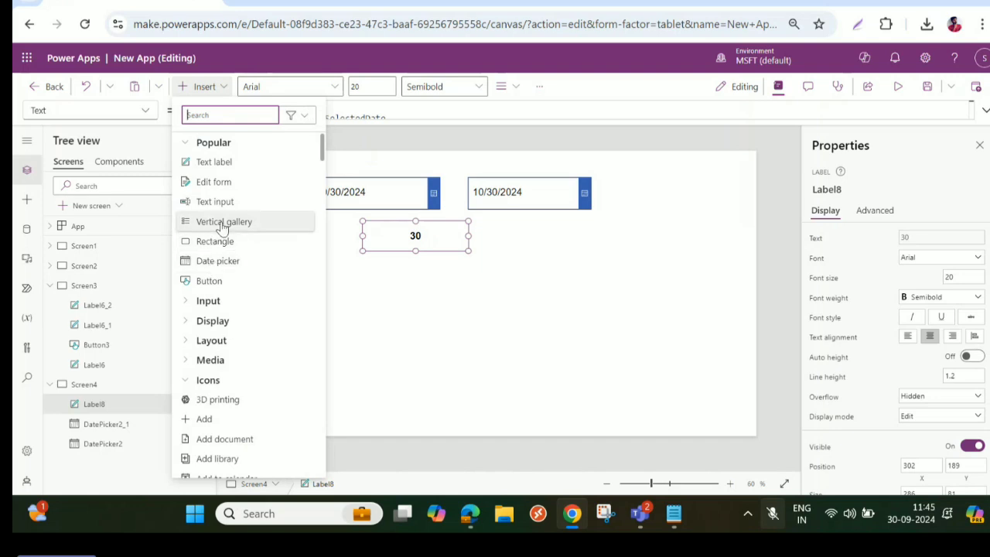
pyautogui.click(222, 226)
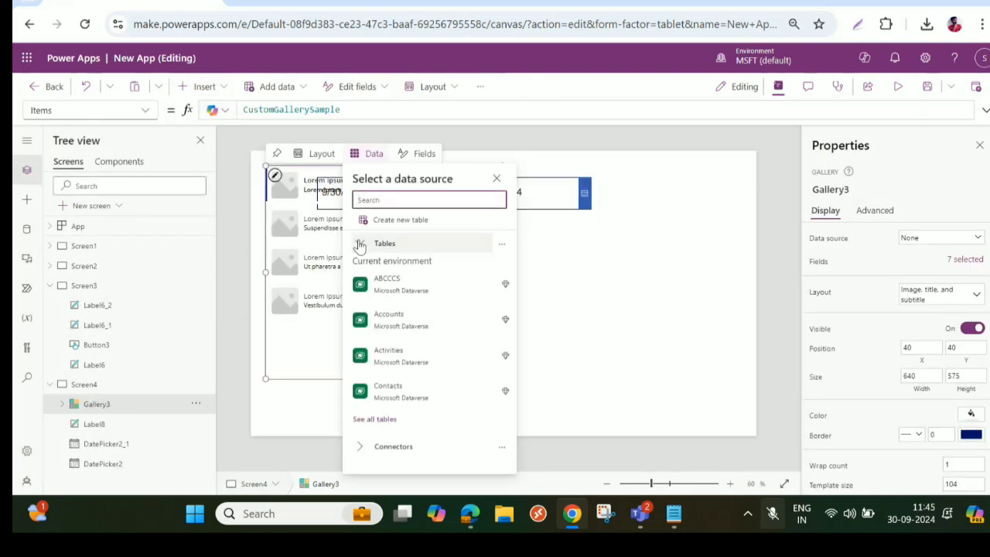
pyautogui.moveTo(305, 272); pyautogui.dragTo(539, 377)
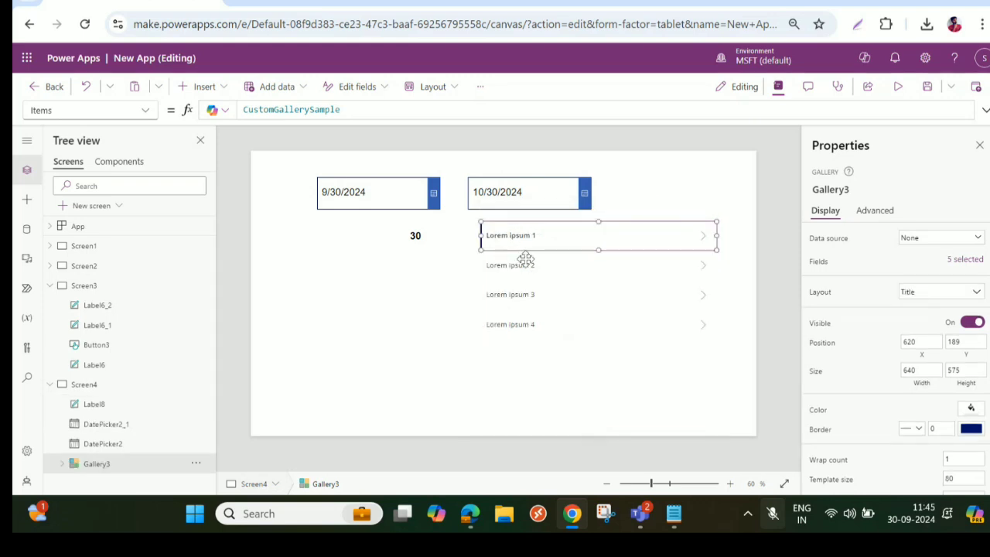
# - Copy the label's complete DateDiff formula and paste it over CustomGallerySample in the gallery's Items property
pyautogui.click(416, 235)
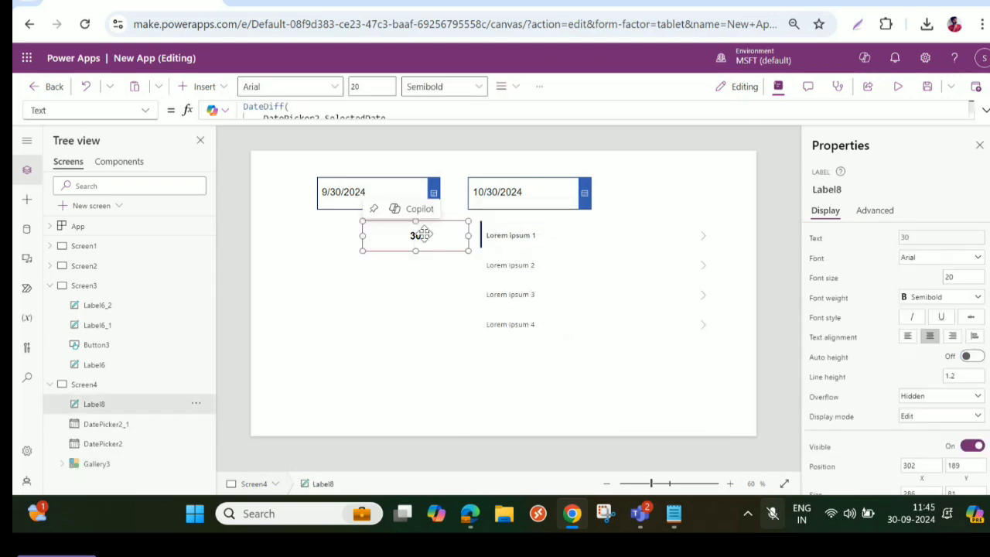
pyautogui.moveTo(425, 117); pyautogui.dragTo(398, 226)
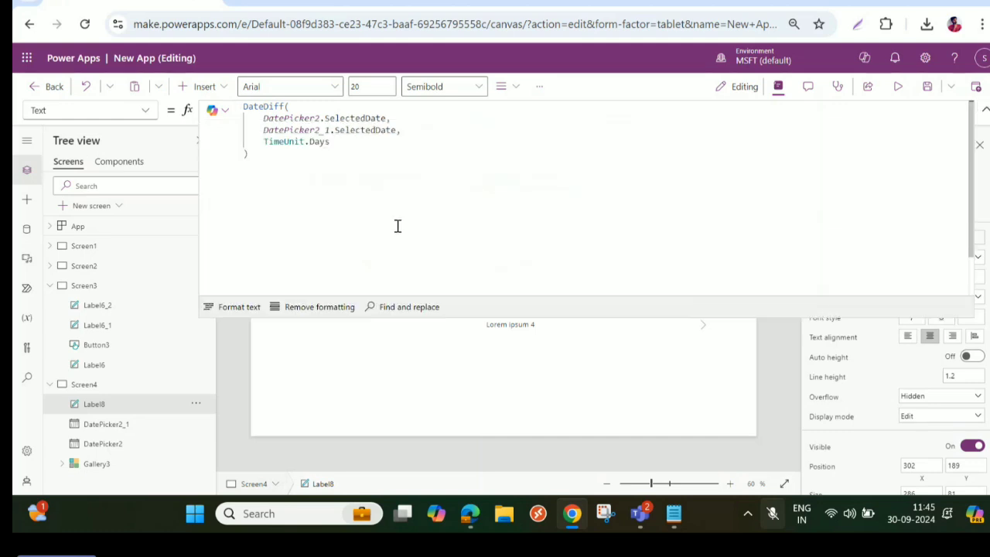
pyautogui.hotkey('ctrl', 'a')
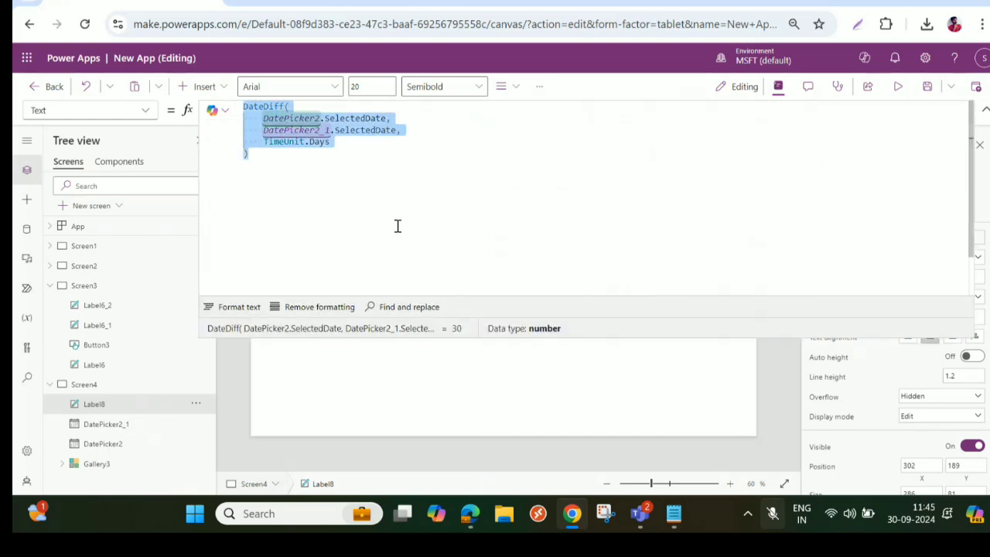
pyautogui.click(985, 109)
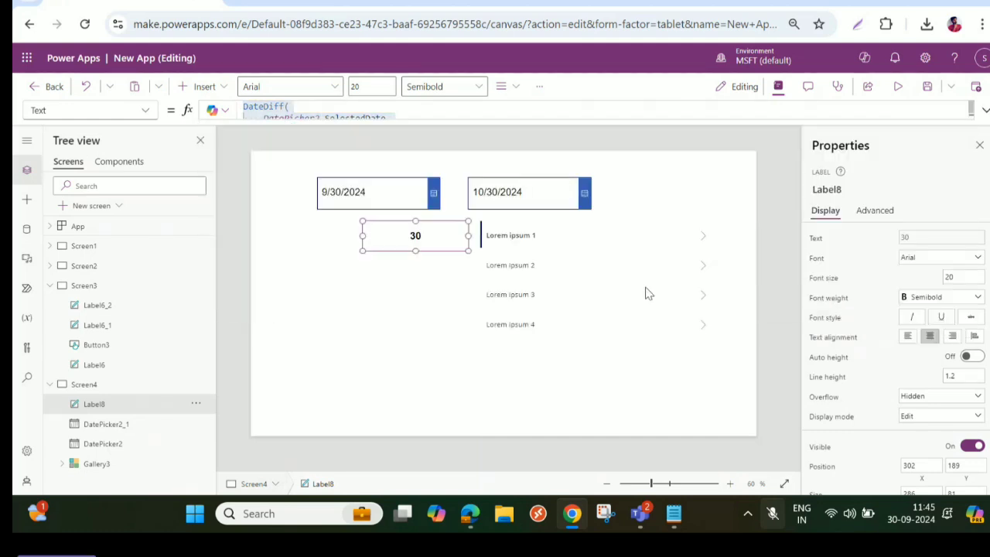
pyautogui.click(588, 283)
pyautogui.click(354, 111)
pyautogui.hotkey('ctrl', 'a')
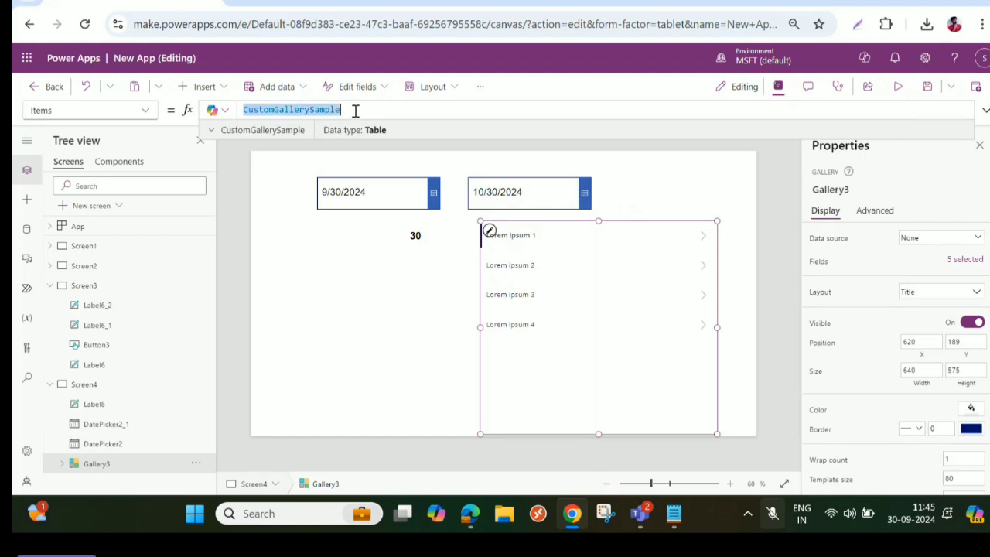
pyautogui.hotkey('ctrl', 'v')
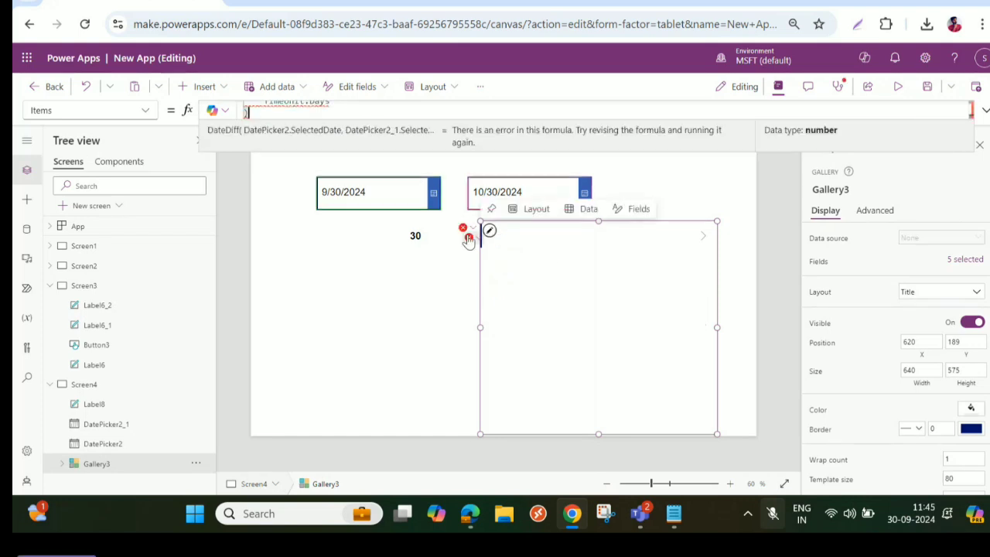
# - Examine the error details for the gallery's Items formula
pyautogui.click(466, 229)
pyautogui.click(512, 267)
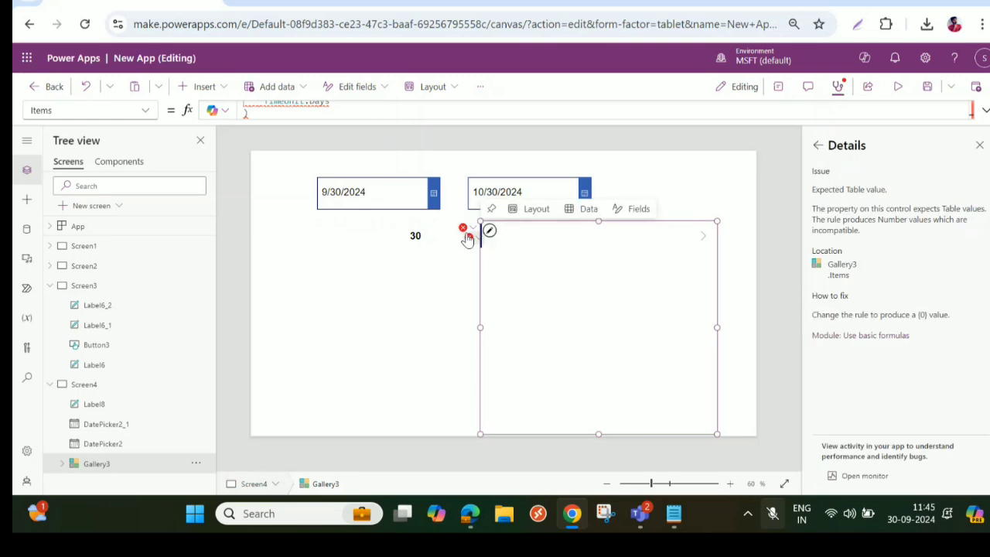
pyautogui.click(464, 229)
pyautogui.click(493, 250)
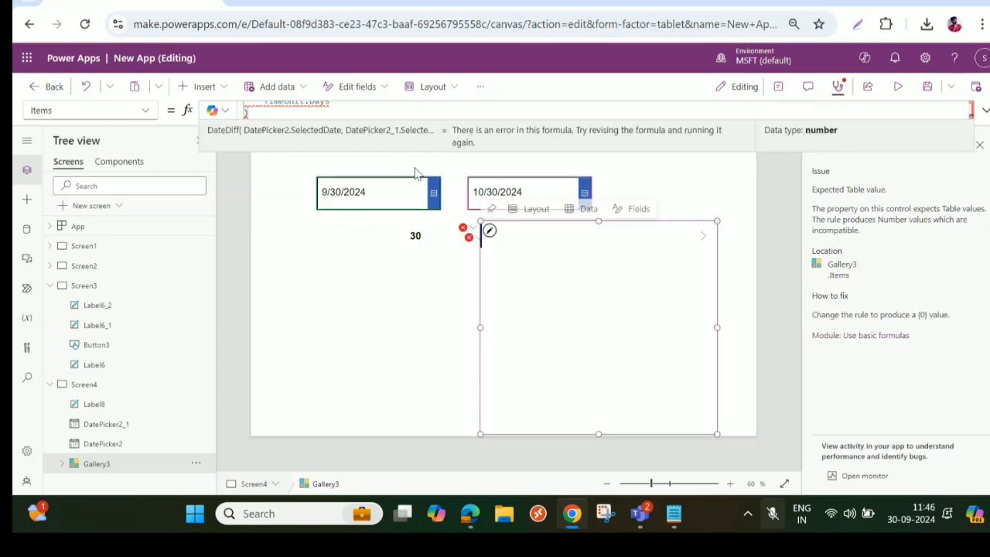
pyautogui.click(547, 261)
pyautogui.click(490, 234)
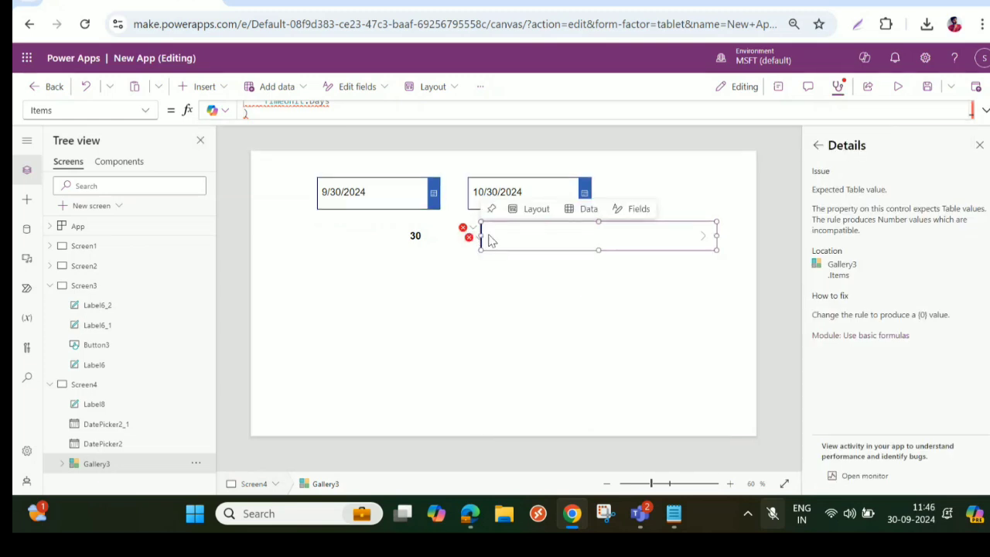
# - Delete the rectangle, separator and next arrow from Gallery3, leaving only the Title4 label inside
pyautogui.click(64, 464)
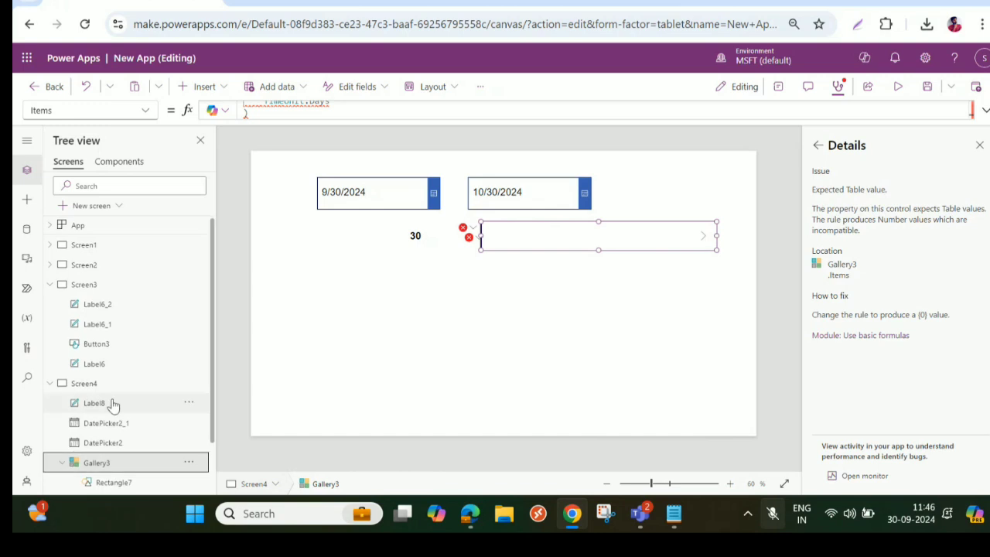
pyautogui.scroll(-1, 110, 405)
pyautogui.keyDown('shift'); pyautogui.click(122, 442); pyautogui.keyUp('shift')
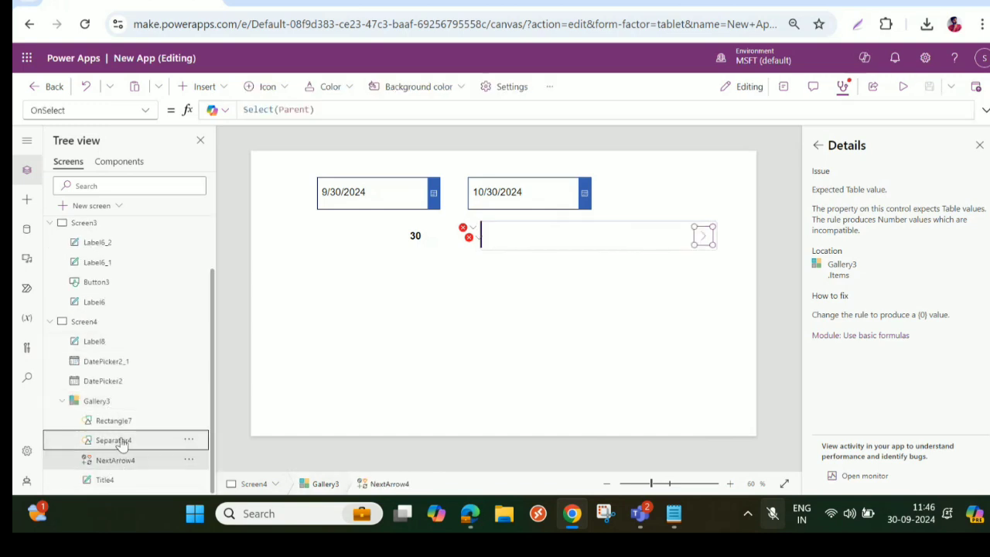
pyautogui.keyDown('shift'); pyautogui.click(122, 420); pyautogui.keyUp('shift')
pyautogui.press('Delete')
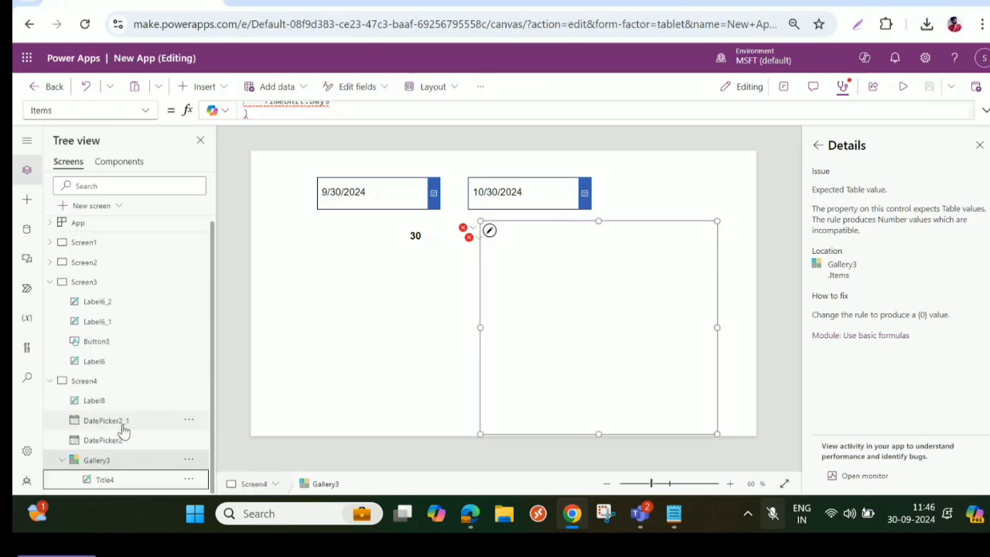
# - Replace SampleHeading in the Title4 text formula so that it reads ThisItem.V
pyautogui.click(104, 480)
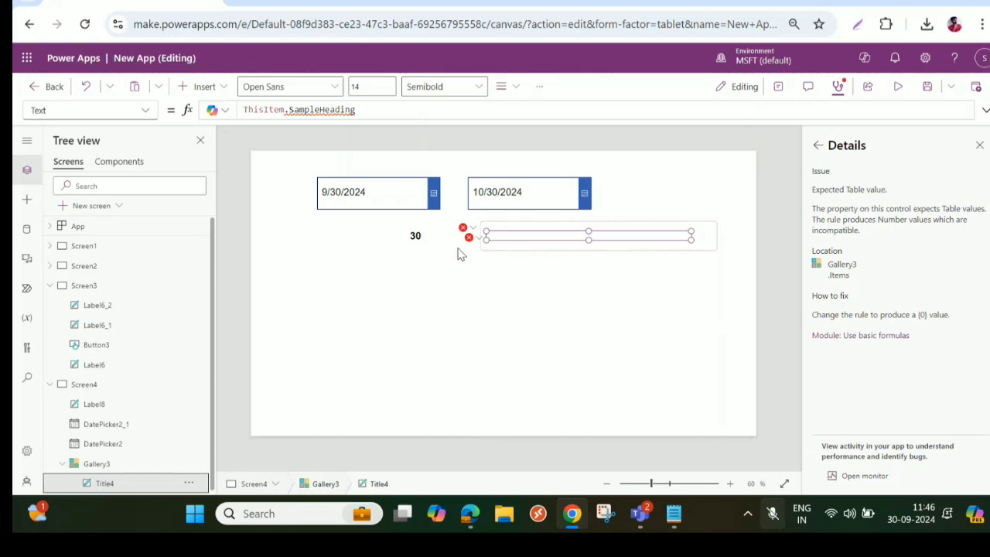
pyautogui.moveTo(368, 114); pyautogui.dragTo(288, 110)
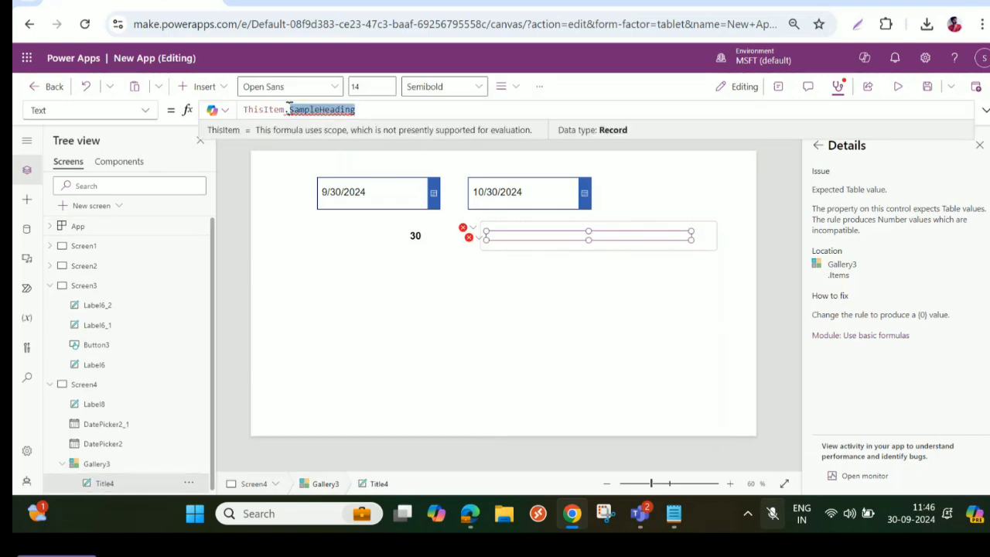
pyautogui.press('BackSpace')
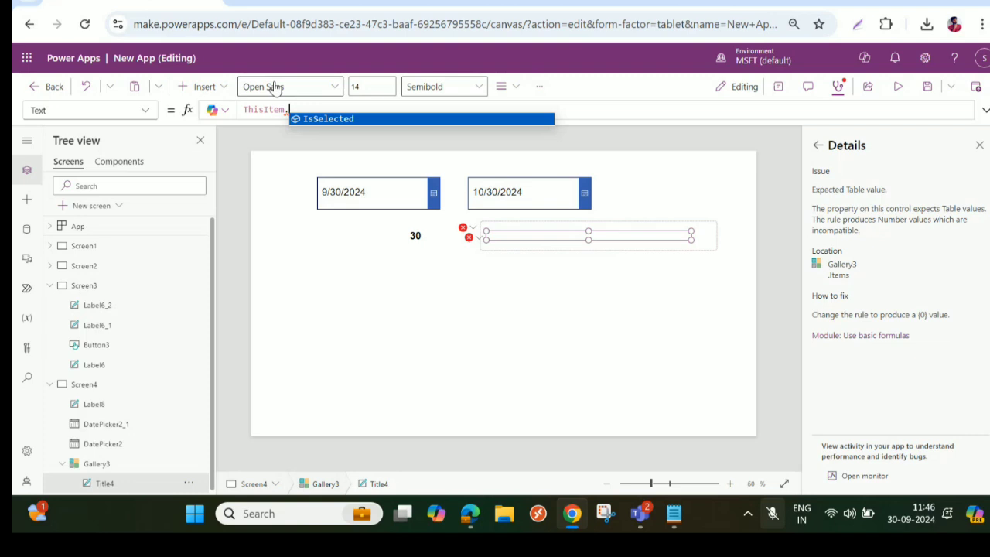
pyautogui.write('V')
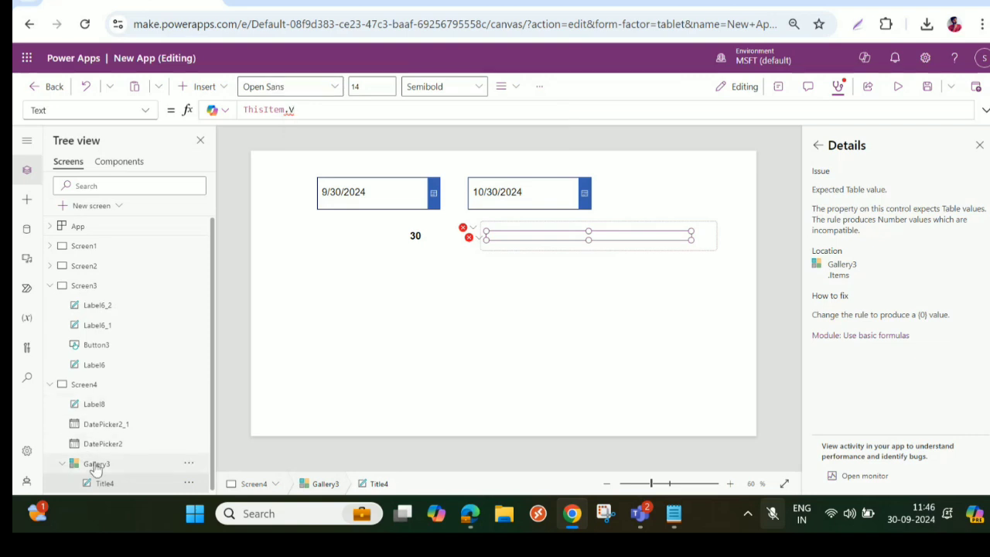
# - Insert the Sequence function at the start of the DateDiff formula in Gallery3's Items property
pyautogui.click(95, 468)
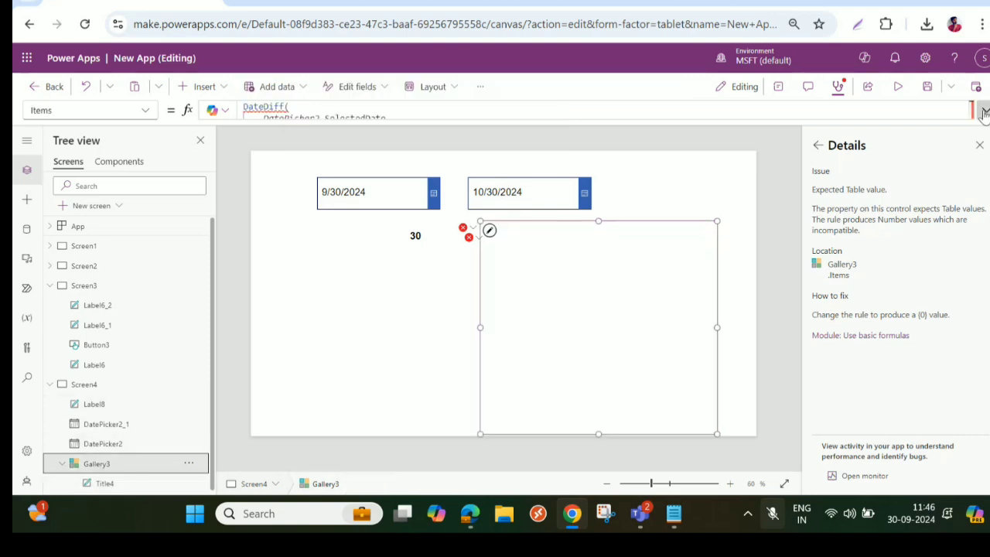
pyautogui.click(985, 111)
pyautogui.click(364, 187)
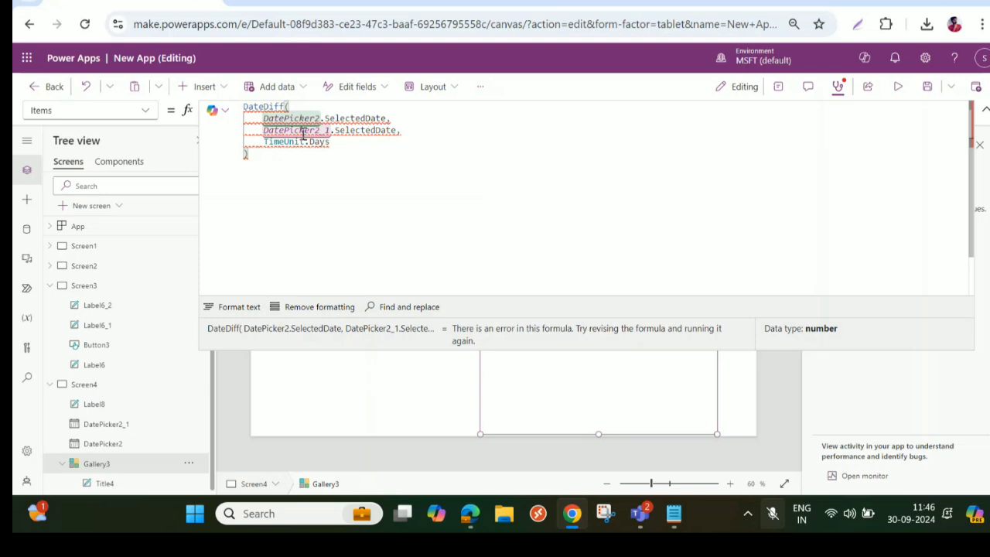
pyautogui.moveTo(300, 121)
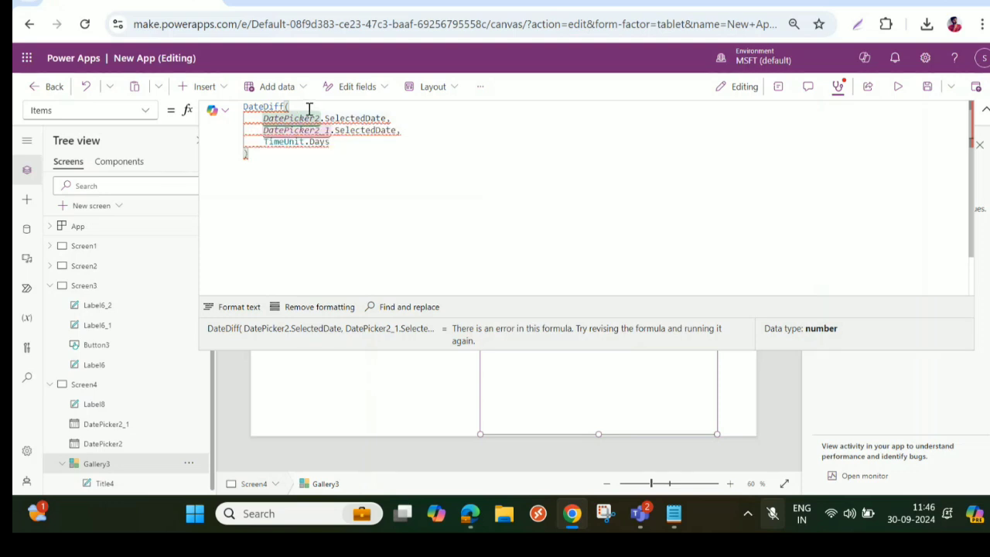
pyautogui.moveTo(244, 106); pyautogui.dragTo(262, 159)
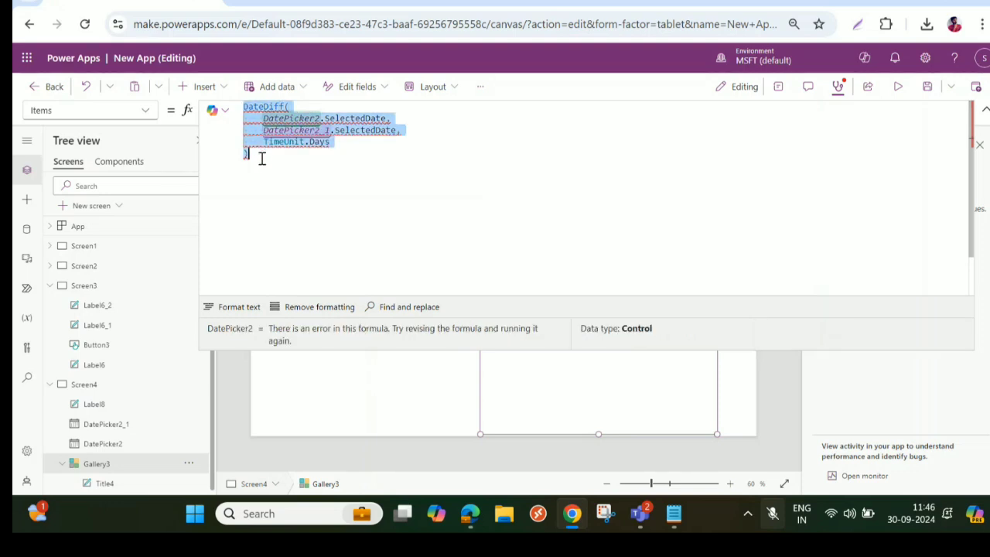
pyautogui.click(246, 106)
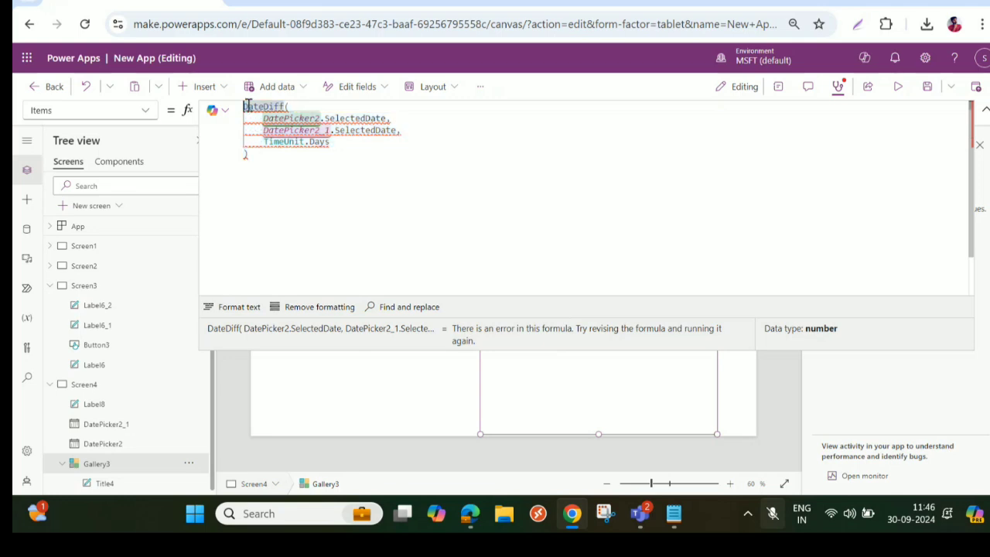
pyautogui.write('Se')
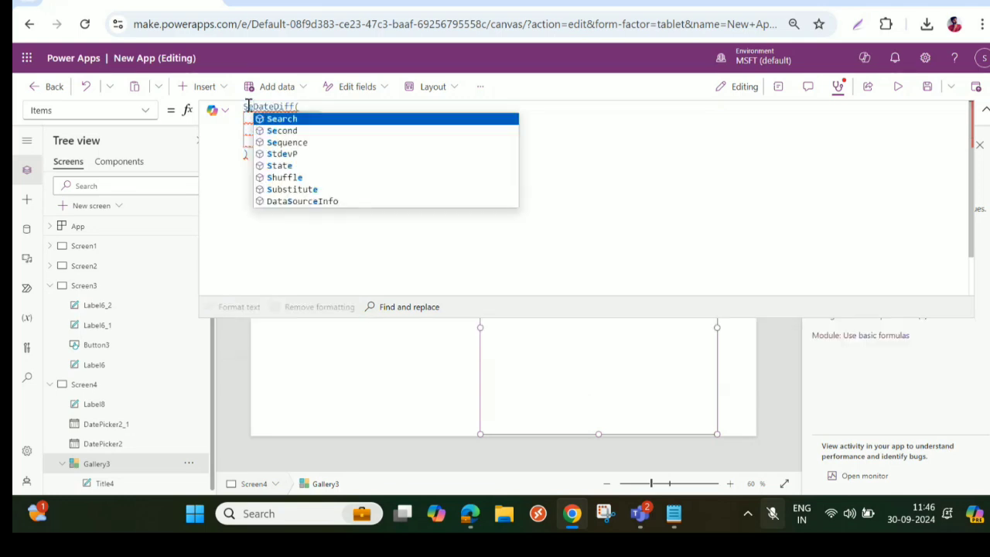
pyautogui.click(288, 144)
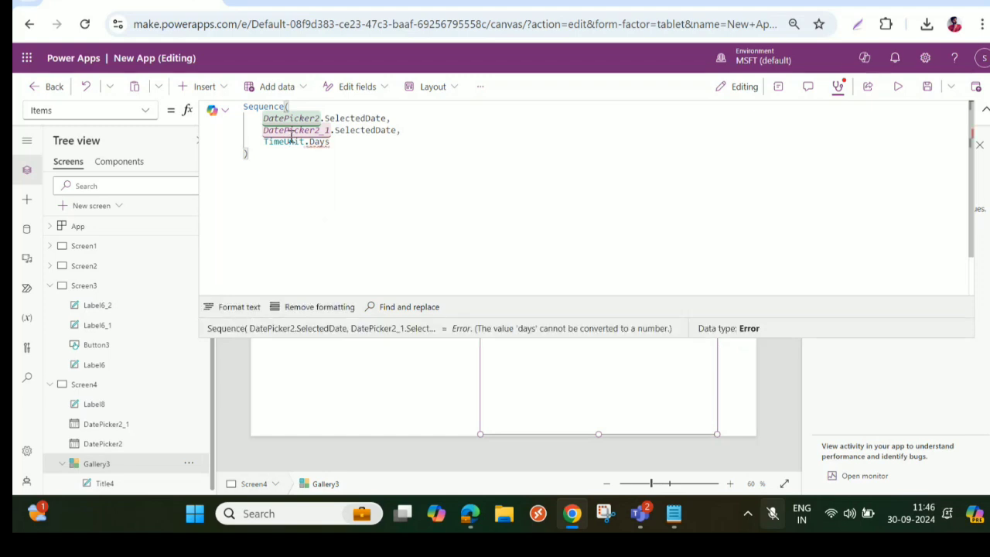
# - Nest DateDiff with its date picker arguments inside Sequence, add the missing closing parenthesis and format the formula text
pyautogui.write('Date(')
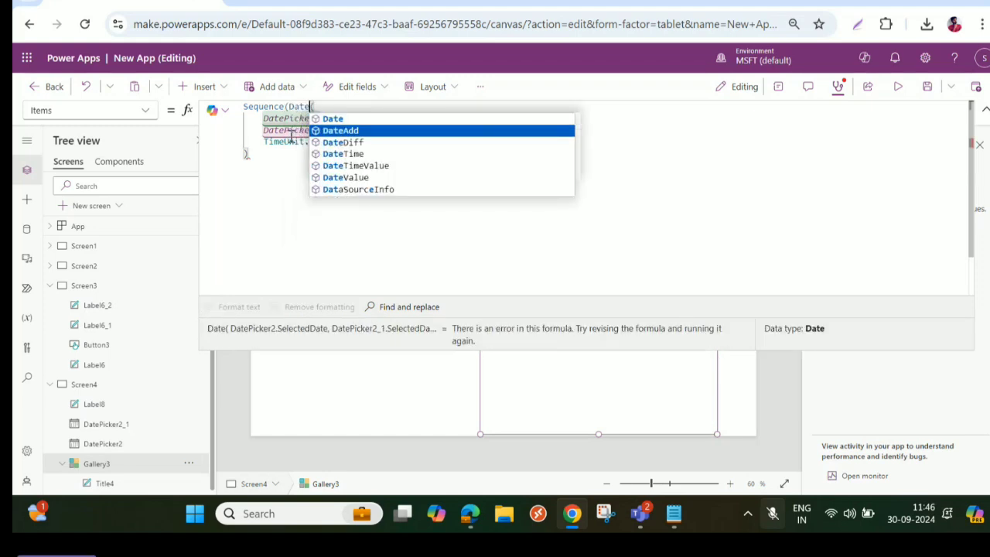
pyautogui.press('Down')
pyautogui.press('Return')
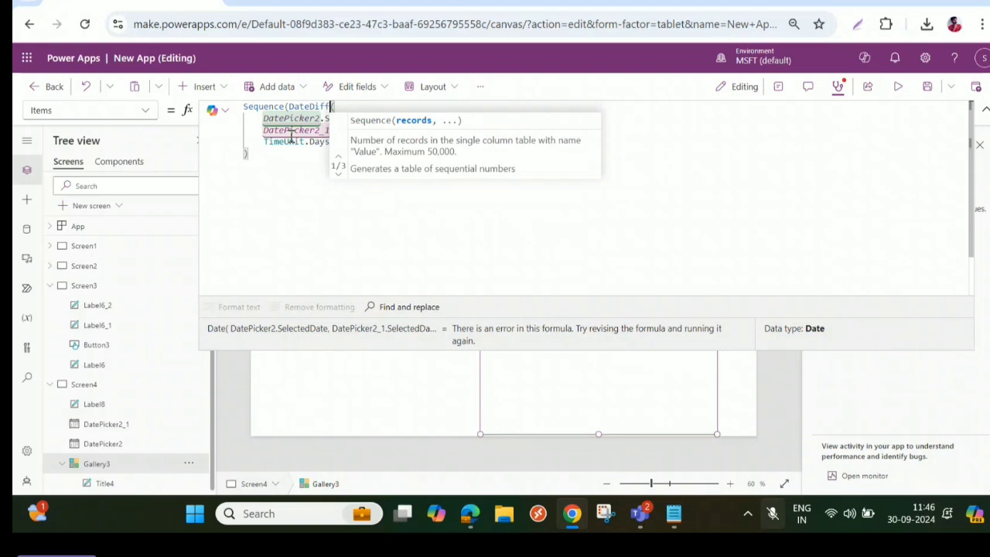
pyautogui.click(252, 156)
pyautogui.write('))')
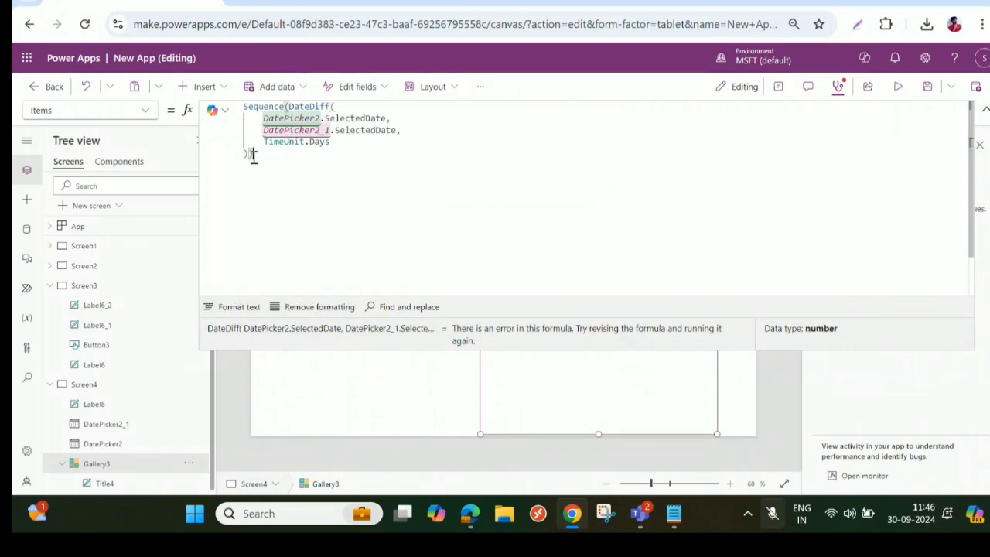
pyautogui.click(239, 307)
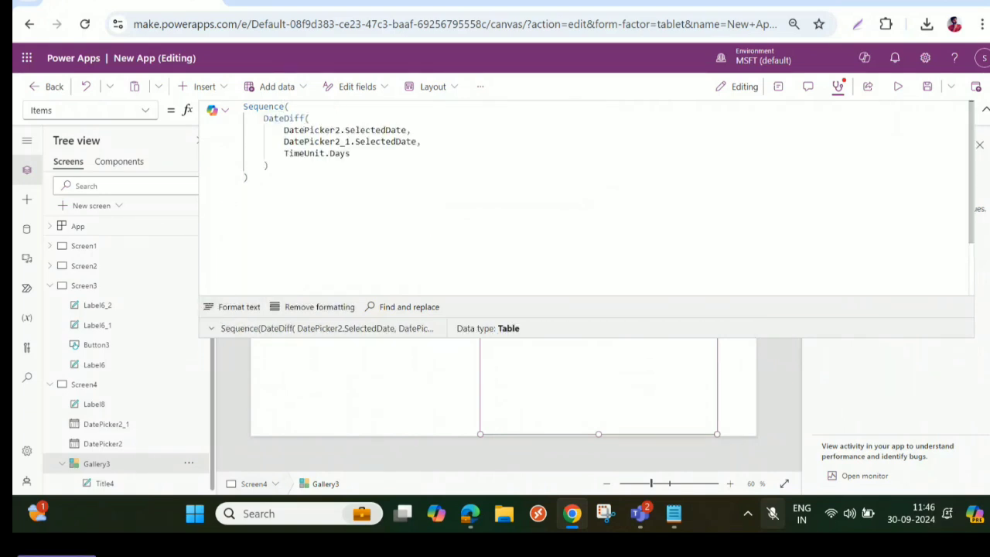
pyautogui.click(985, 110)
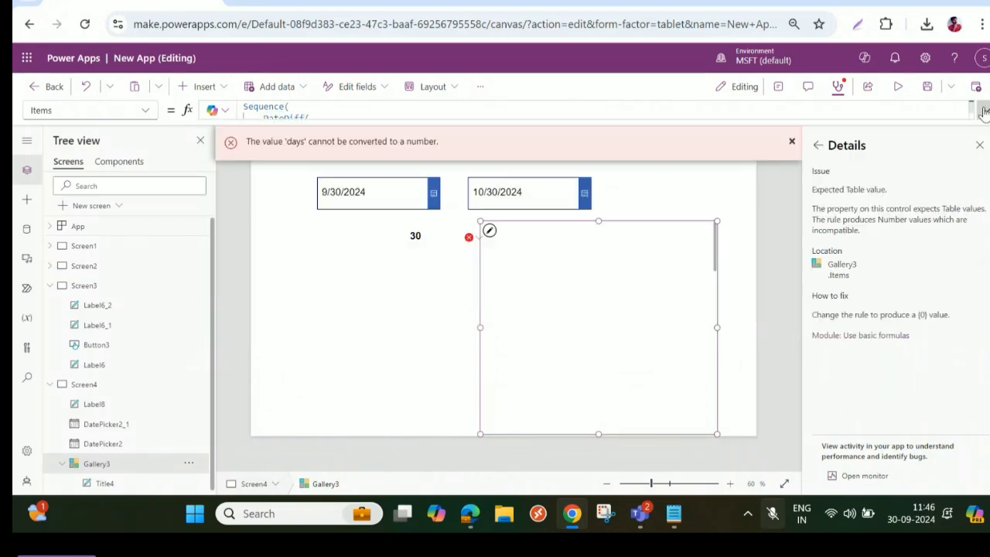
# - Complete the Title4 label's Text formula as ThisItem.Value and close the error details
pyautogui.click(471, 237)
pyautogui.click(473, 255)
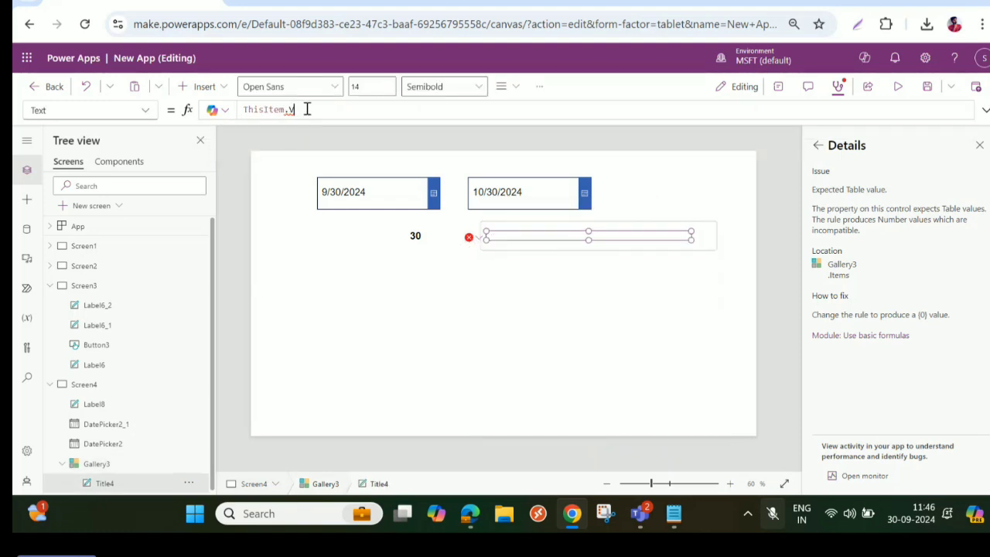
pyautogui.write('V')
pyautogui.press('Tab')
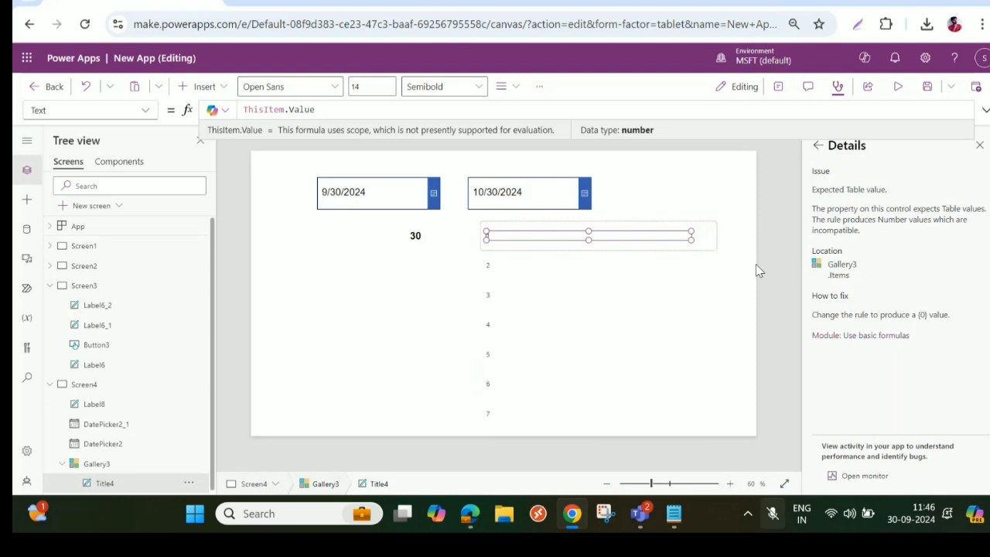
pyautogui.click(979, 146)
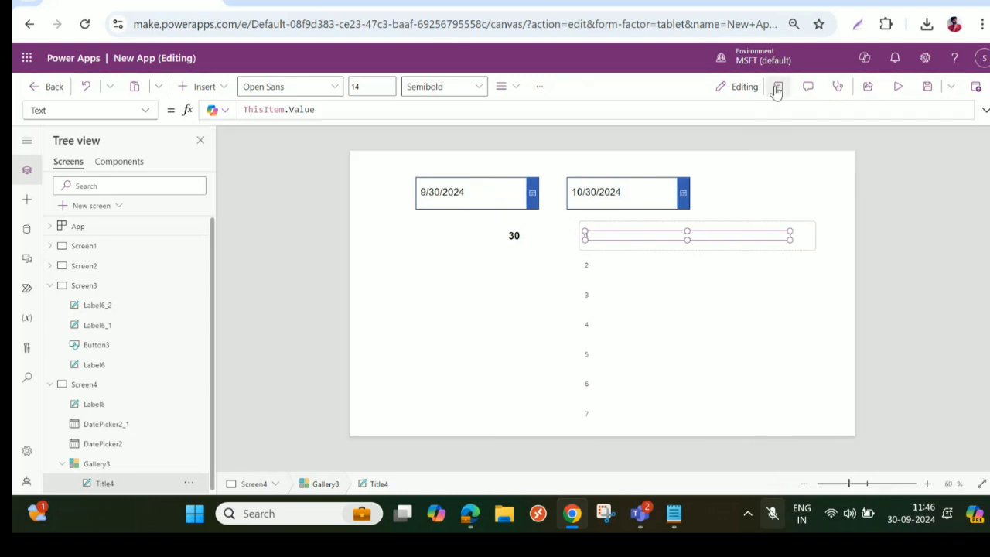
# - Set the Title4 label in the gallery to font size 20 and the Arial font
pyautogui.click(565, 325)
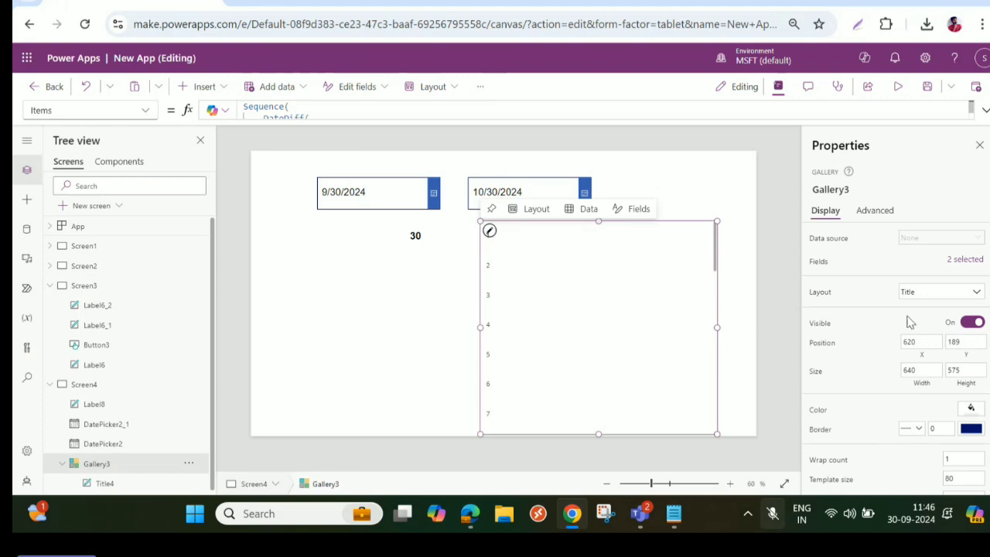
pyautogui.scroll(-2, 928, 341)
pyautogui.scroll(2, 939, 279)
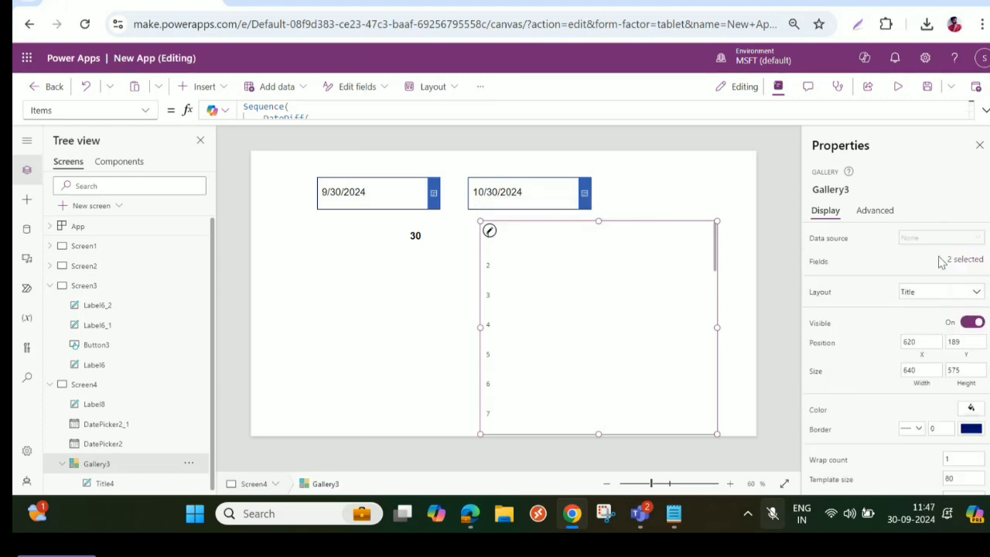
pyautogui.click(490, 232)
pyautogui.click(498, 240)
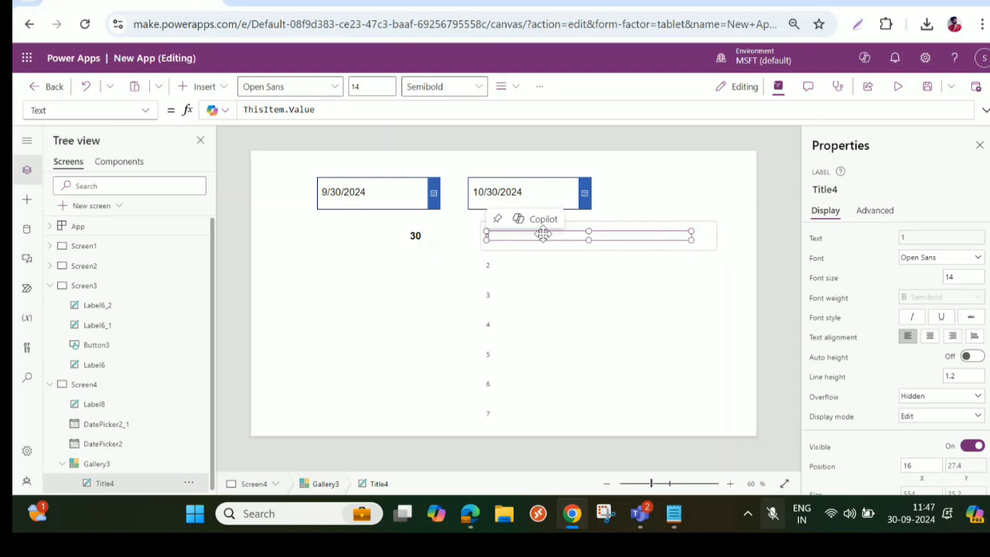
pyautogui.click(949, 276)
pyautogui.write('20')
pyautogui.press('Tab')
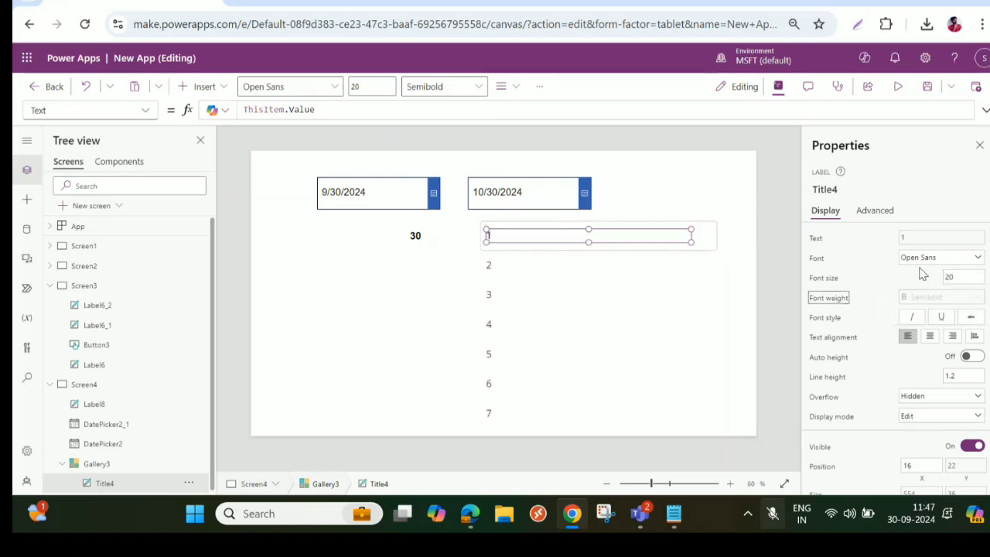
pyautogui.click(933, 262)
pyautogui.click(932, 270)
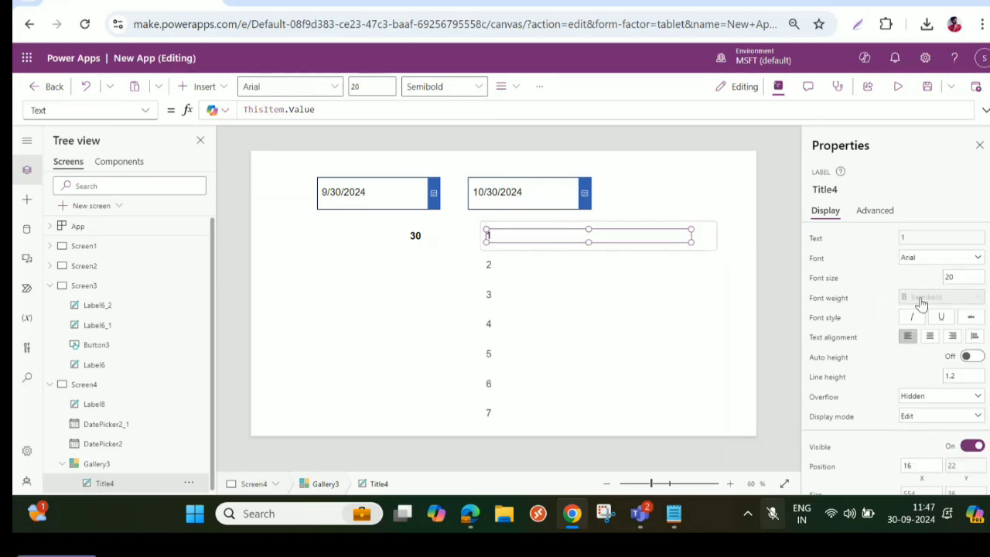
# - Preview the app, change the second date picker to 10/4/2024 and close the preview
pyautogui.click(896, 87)
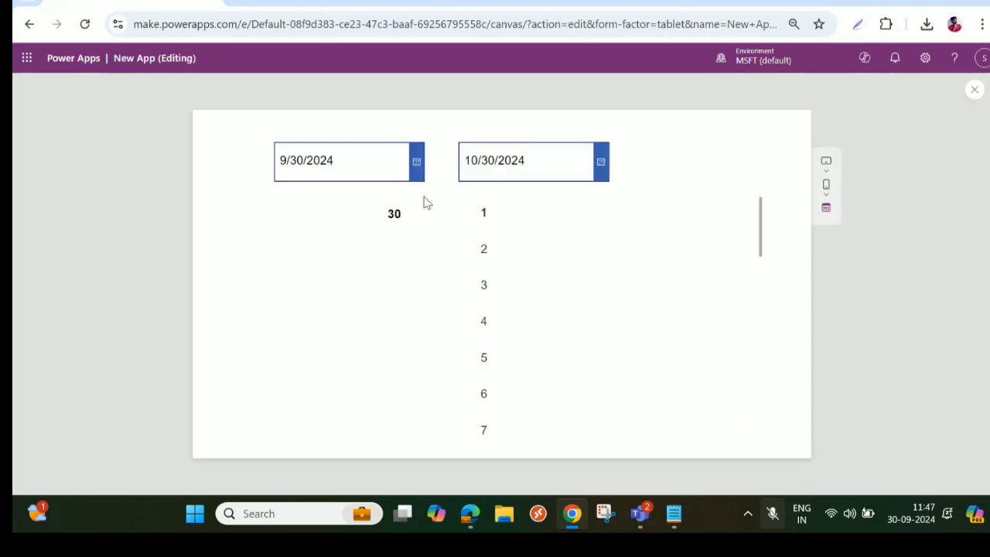
pyautogui.click(603, 161)
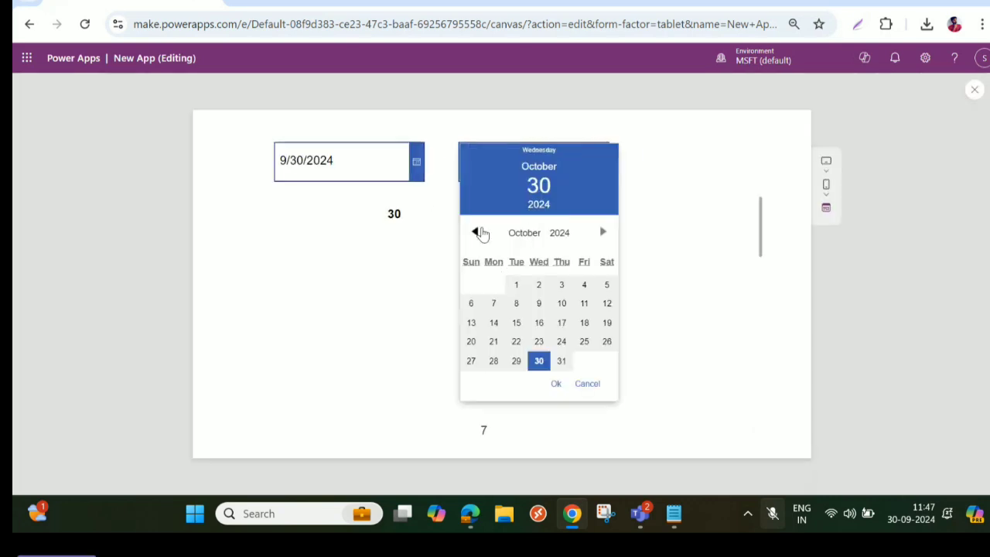
pyautogui.click(475, 232)
pyautogui.click(602, 233)
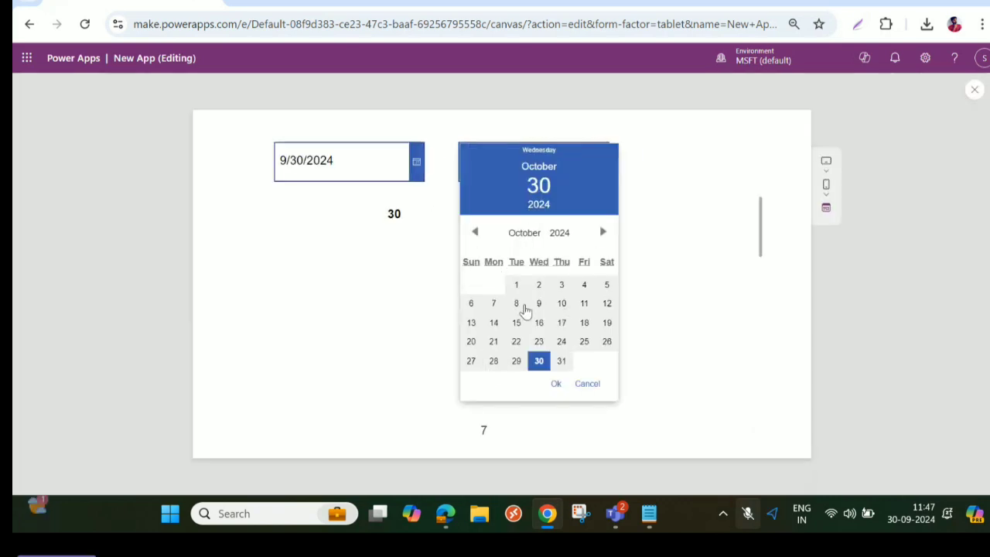
pyautogui.click(583, 287)
pyautogui.click(556, 384)
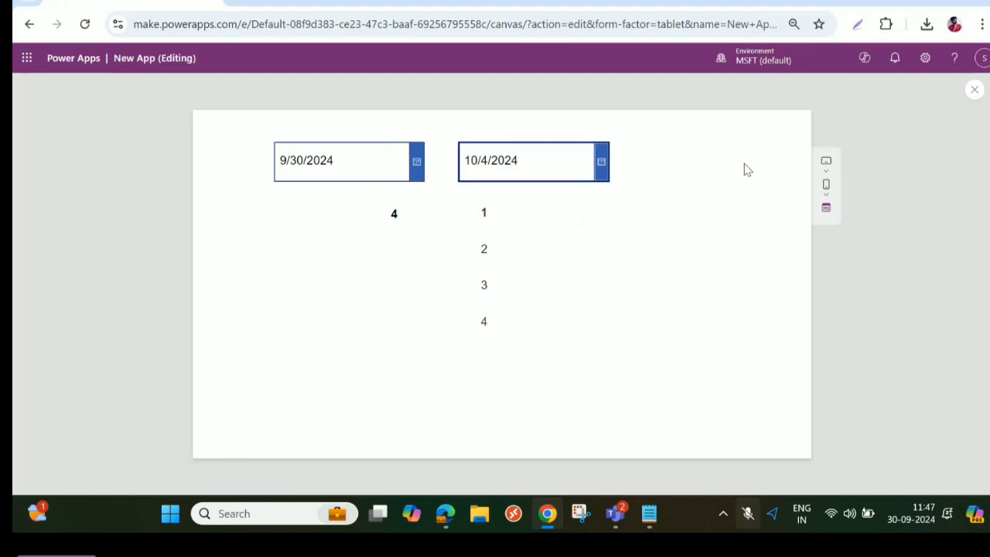
pyautogui.click(974, 90)
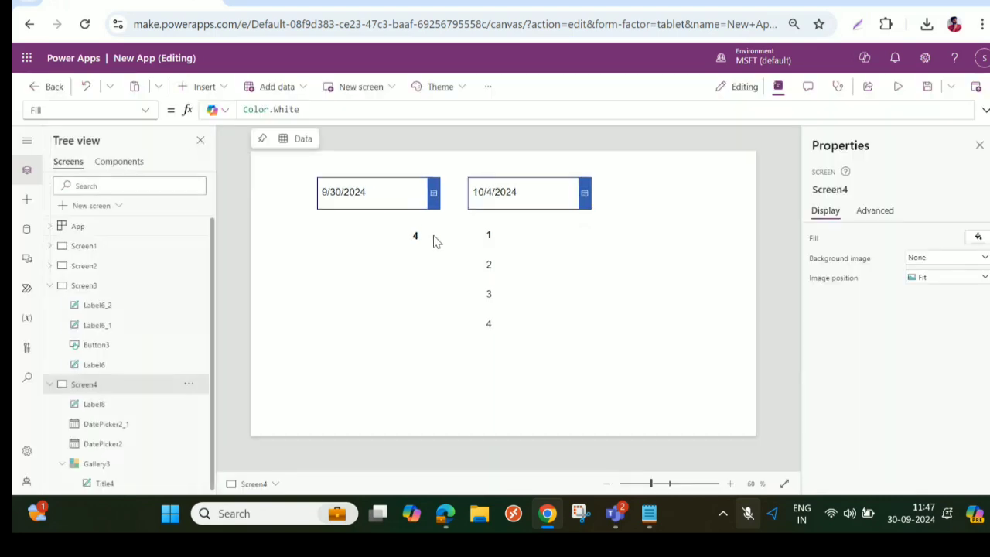
# - Examine the DateDiff formula in Label8's Text property, including its two selected-date arguments
pyautogui.click(415, 236)
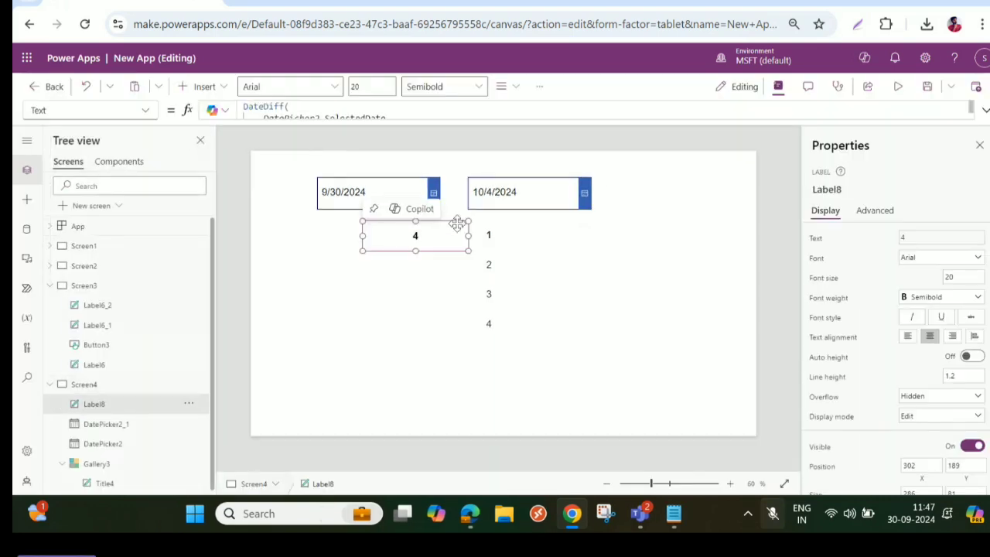
pyautogui.click(985, 110)
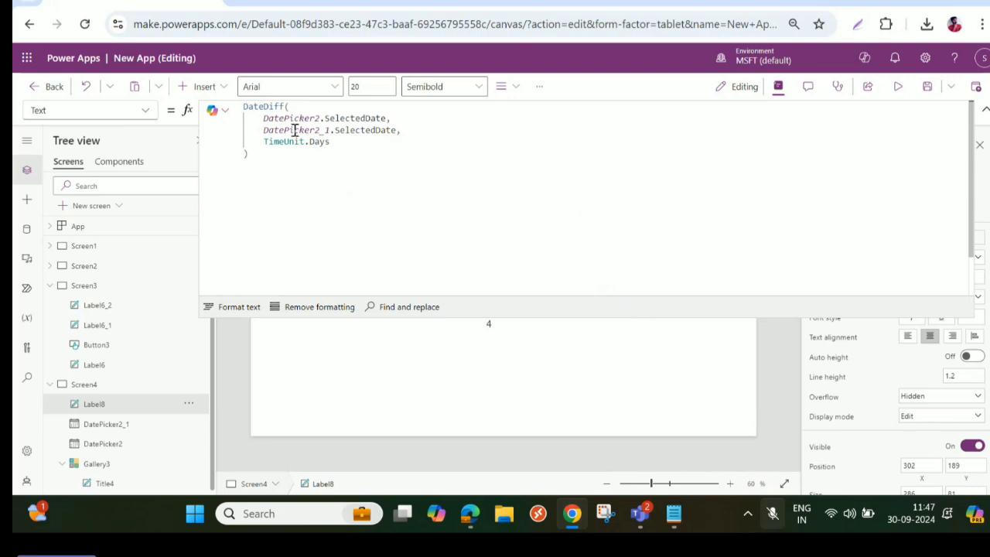
pyautogui.moveTo(263, 117); pyautogui.dragTo(390, 118)
pyautogui.moveTo(249, 129); pyautogui.dragTo(430, 135)
pyautogui.moveTo(258, 173); pyautogui.dragTo(240, 109)
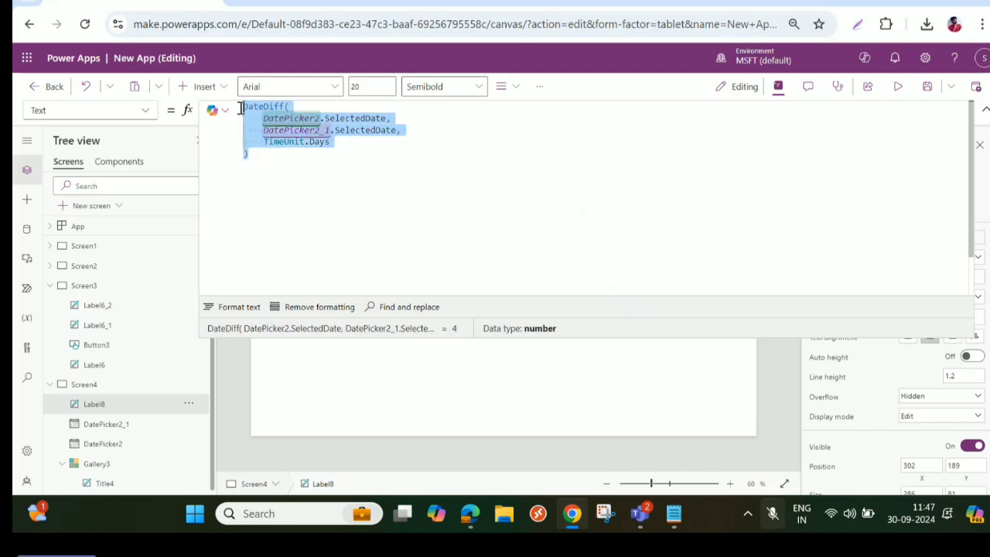
pyautogui.click(981, 111)
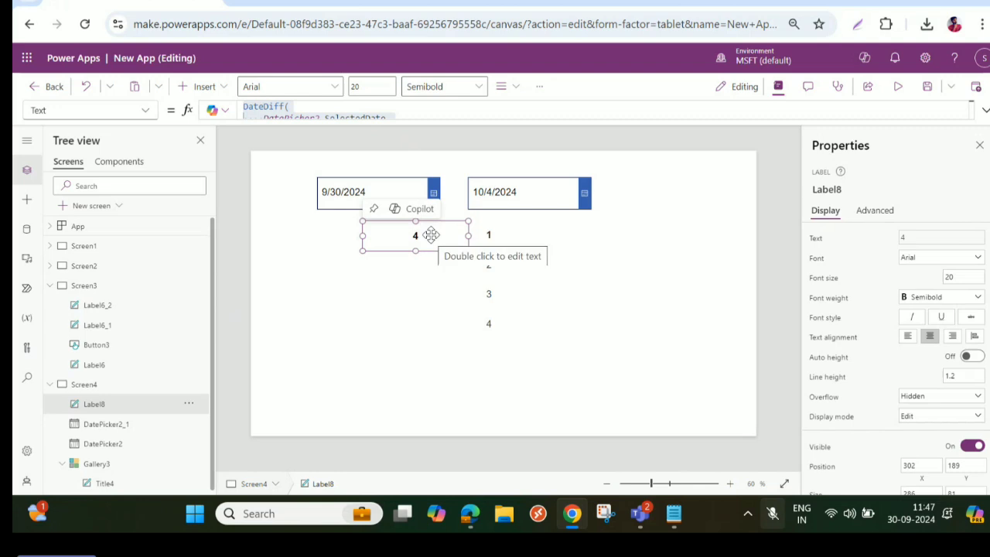
# - Compare the DateDiff part nested in Sequence in Gallery3's Items with the formula in Label8's Text
pyautogui.click(521, 285)
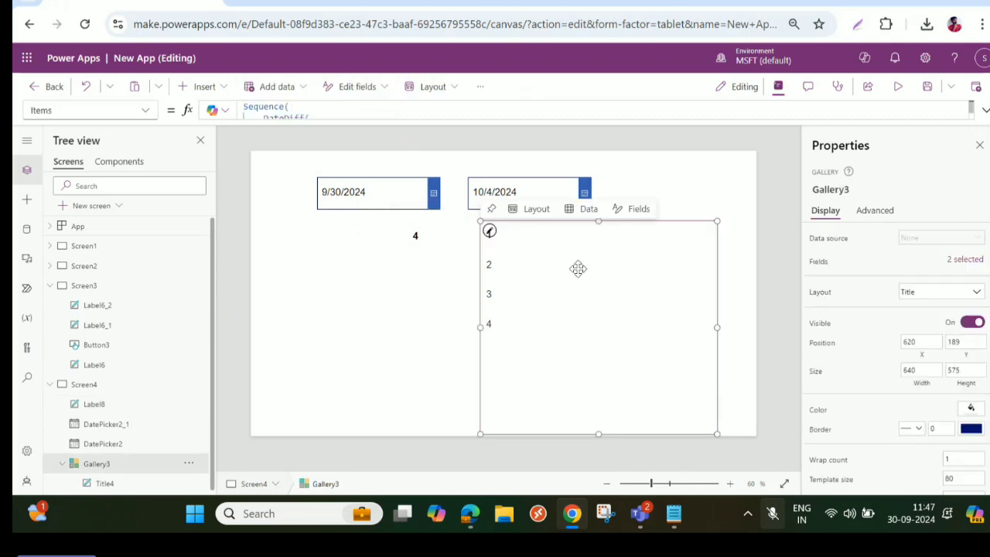
pyautogui.click(981, 110)
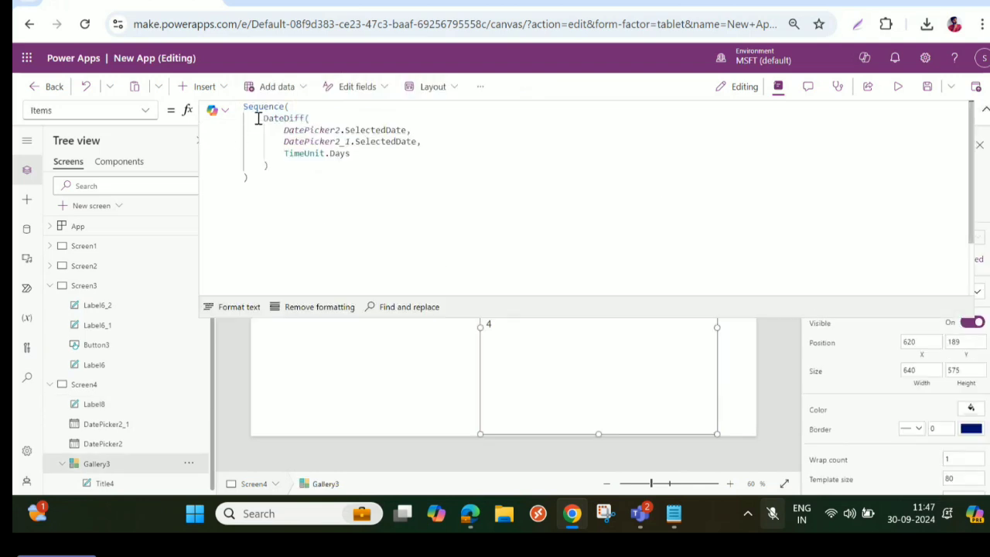
pyautogui.moveTo(257, 117); pyautogui.dragTo(286, 166)
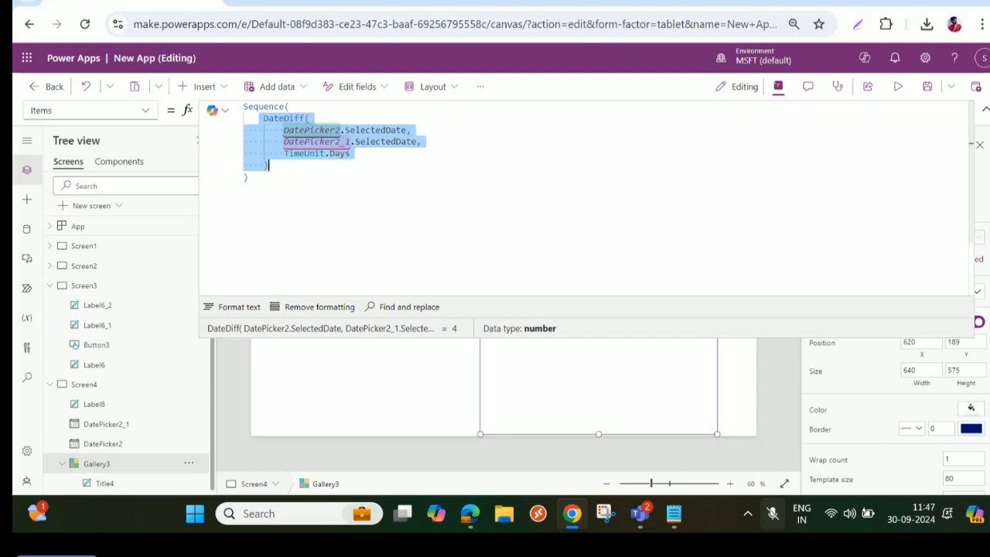
pyautogui.click(982, 111)
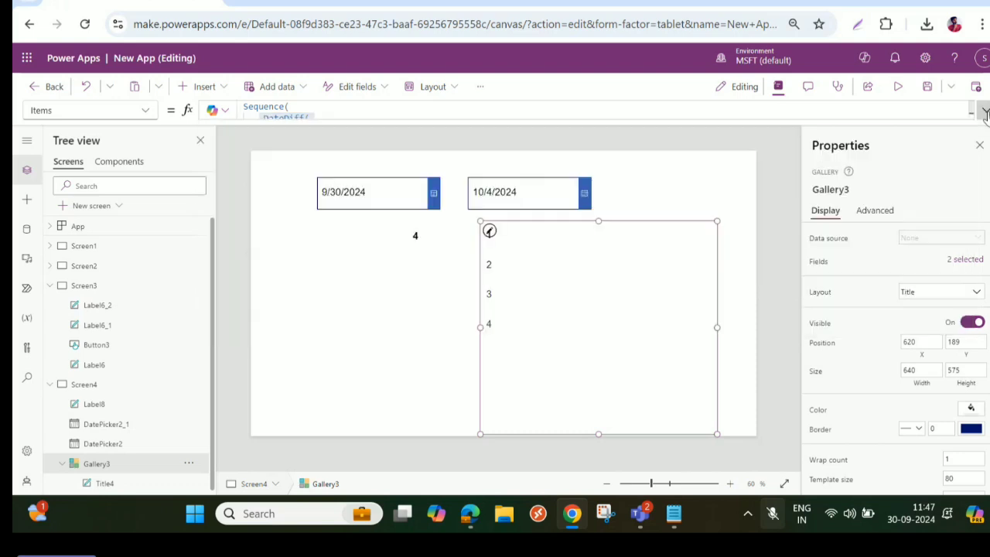
pyautogui.click(411, 237)
pyautogui.click(984, 111)
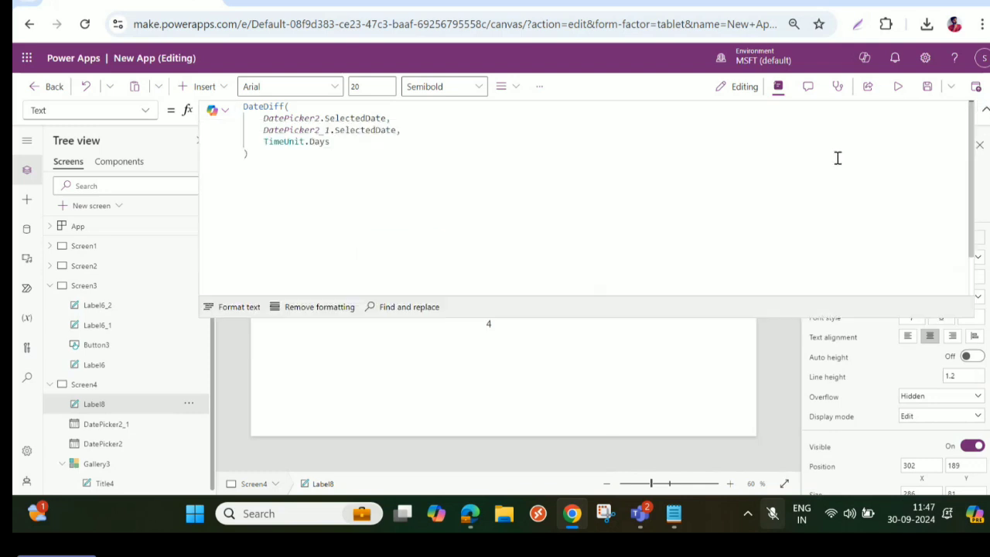
pyautogui.click(984, 110)
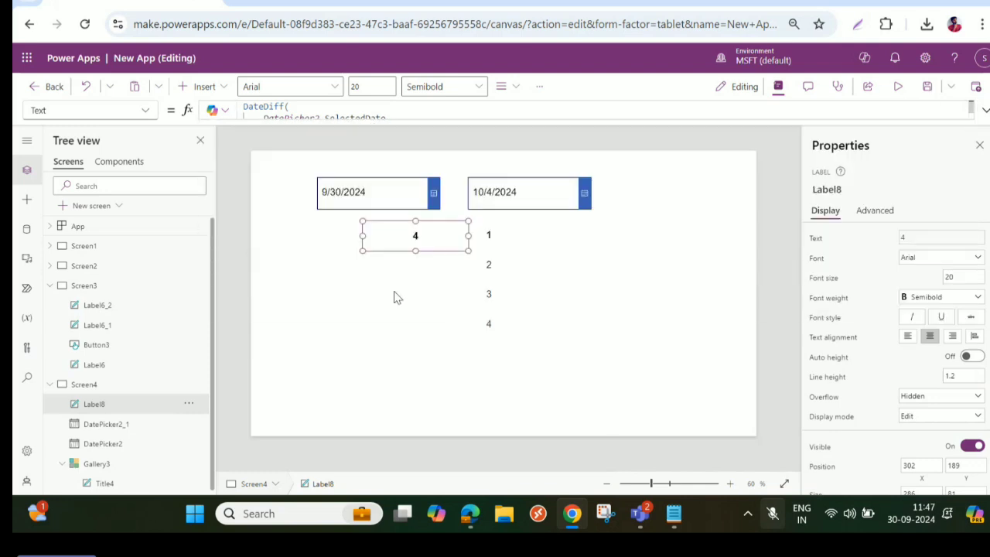
# - Delete Label8 from Screen4
pyautogui.press('Delete')
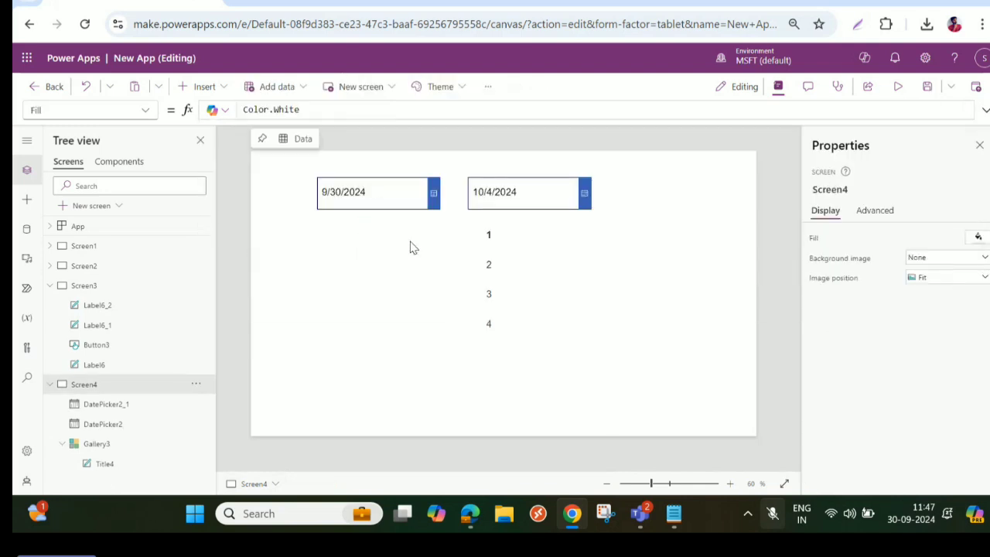
# - Examine how Sequence wraps DateDiff in Gallery3's Items formula, undoing any accidental edit to it
pyautogui.click(534, 270)
pyautogui.click(984, 111)
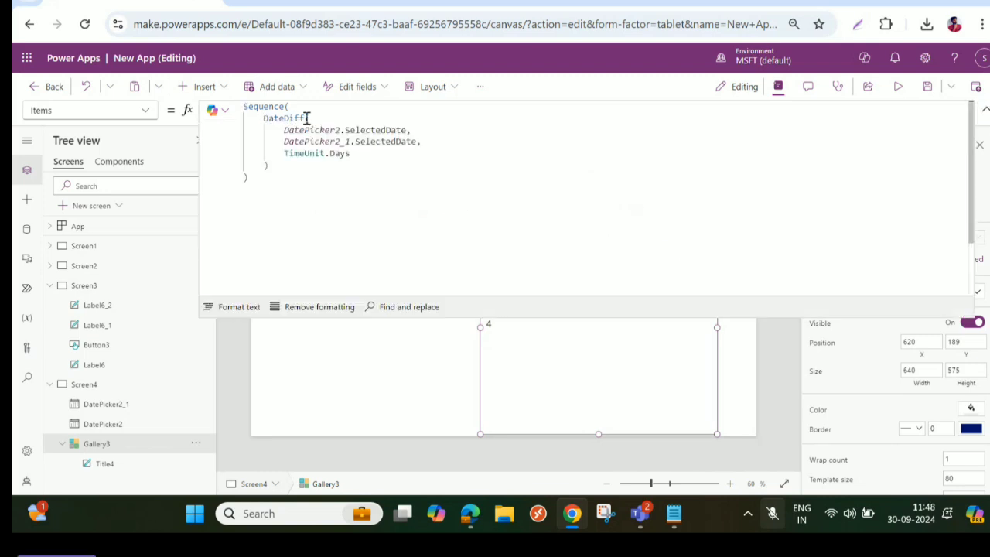
pyautogui.moveTo(307, 118); pyautogui.dragTo(243, 106)
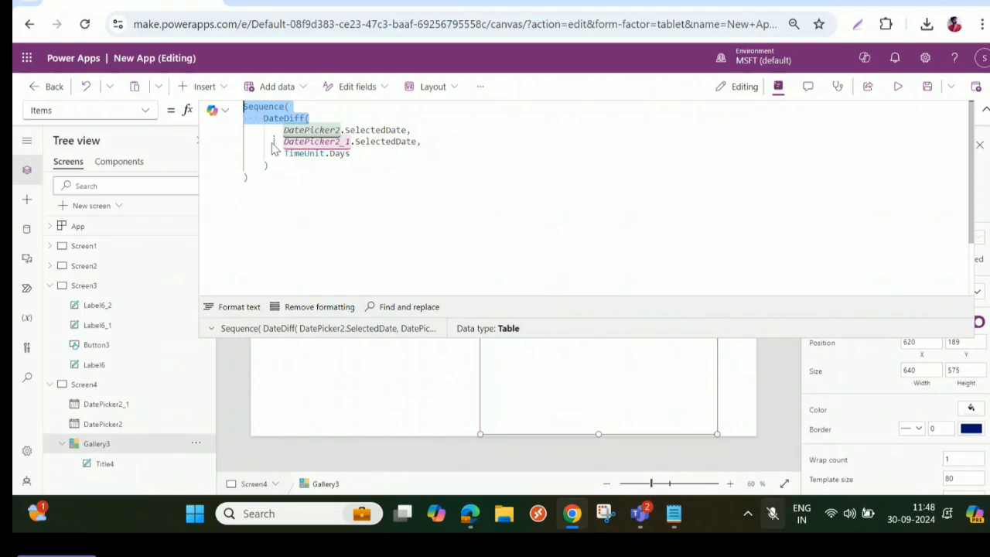
pyautogui.moveTo(273, 147); pyautogui.dragTo(274, 144)
pyautogui.hotkey('ctrl', 'z')
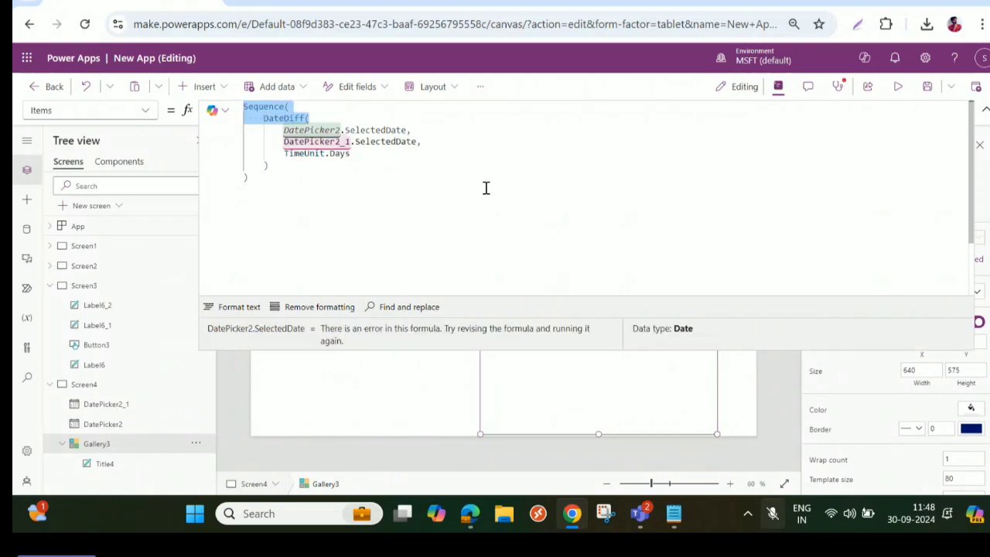
pyautogui.click(486, 188)
pyautogui.click(986, 112)
# - Shrink Gallery3 on Screen4 to about 378 wide and 421 high
pyautogui.click(649, 303)
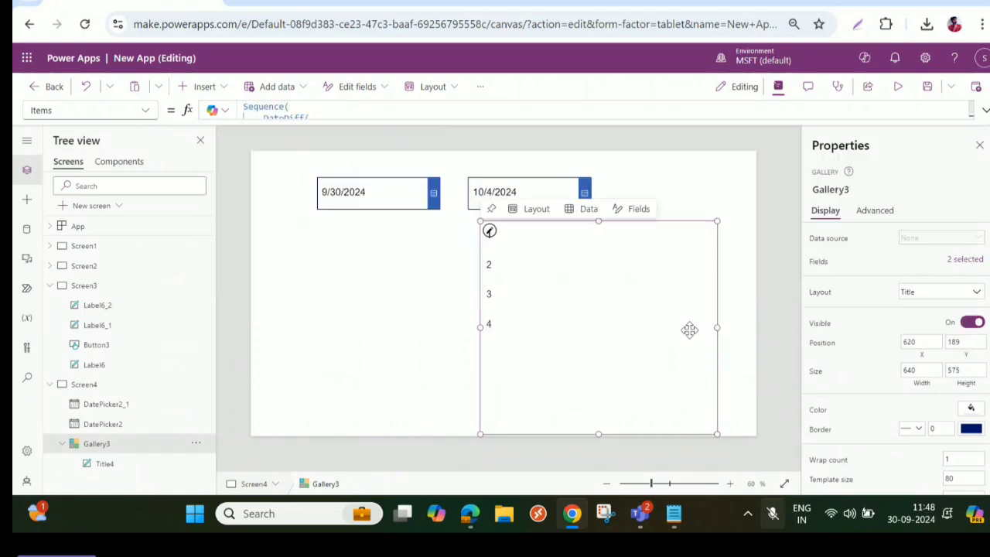
pyautogui.moveTo(716, 327); pyautogui.dragTo(620, 328)
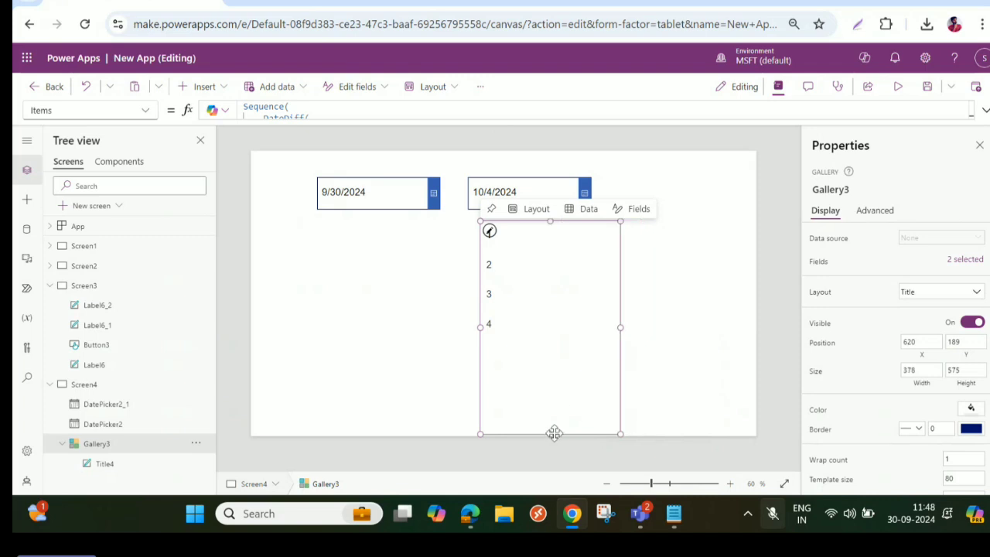
# - Preview the app and set the second date picker to 10/23/2024
pyautogui.click(898, 86)
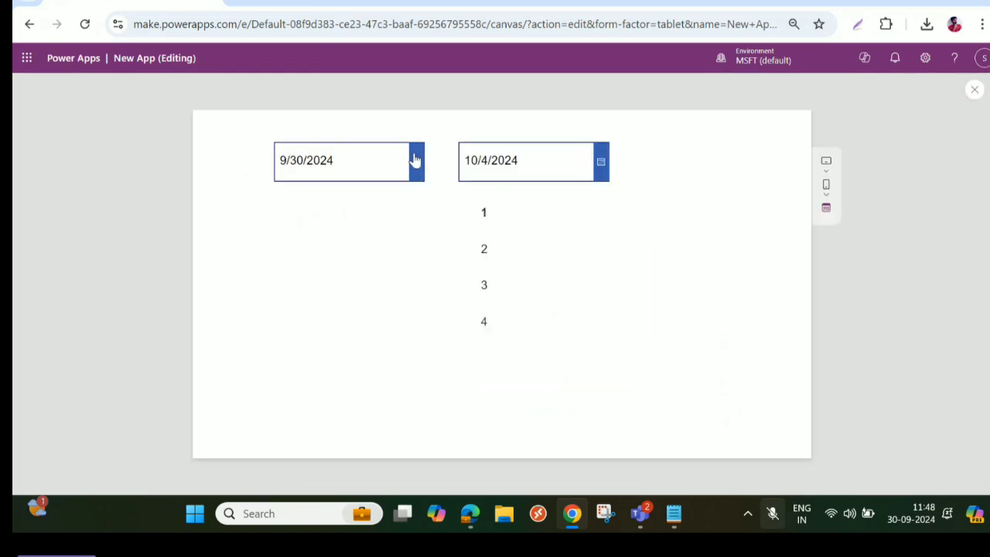
pyautogui.click(600, 162)
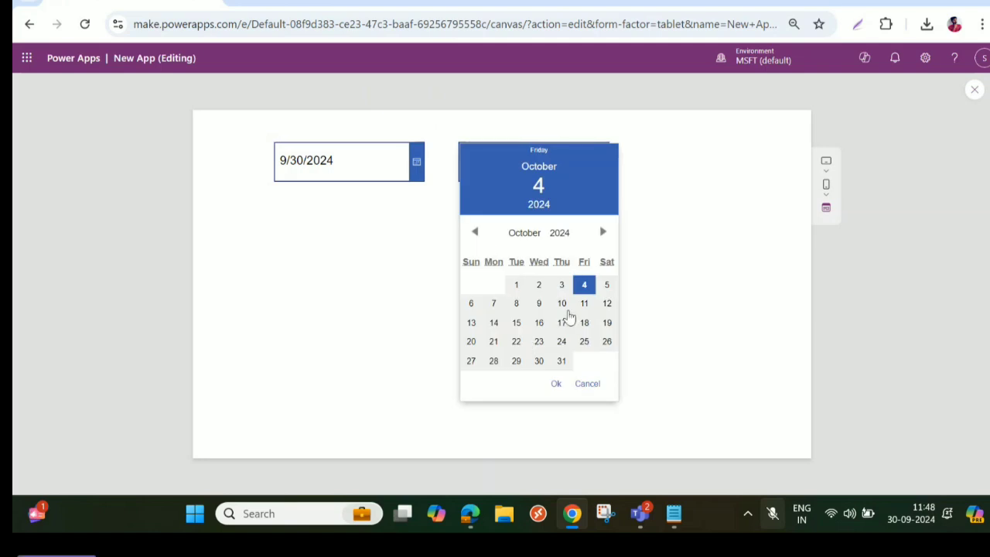
pyautogui.click(539, 341)
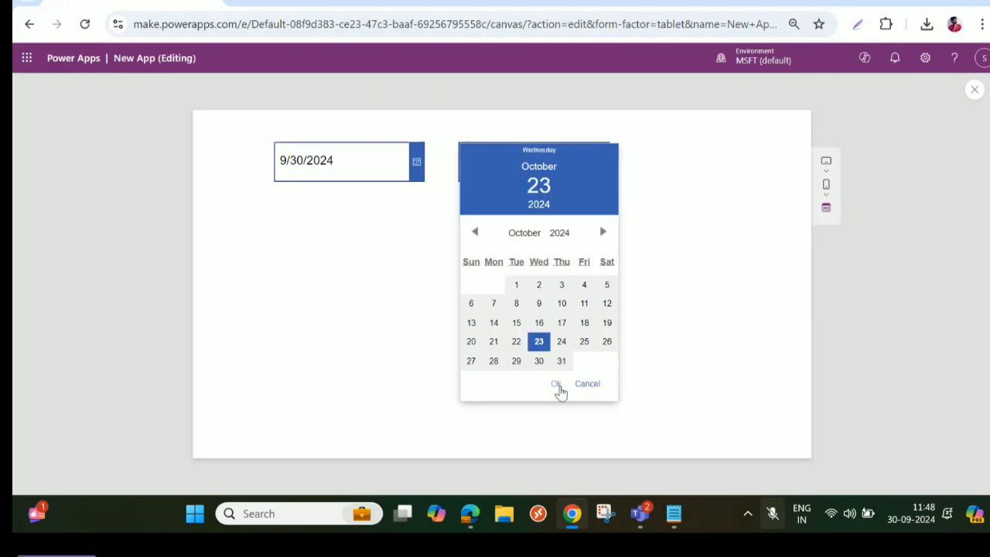
pyautogui.click(558, 383)
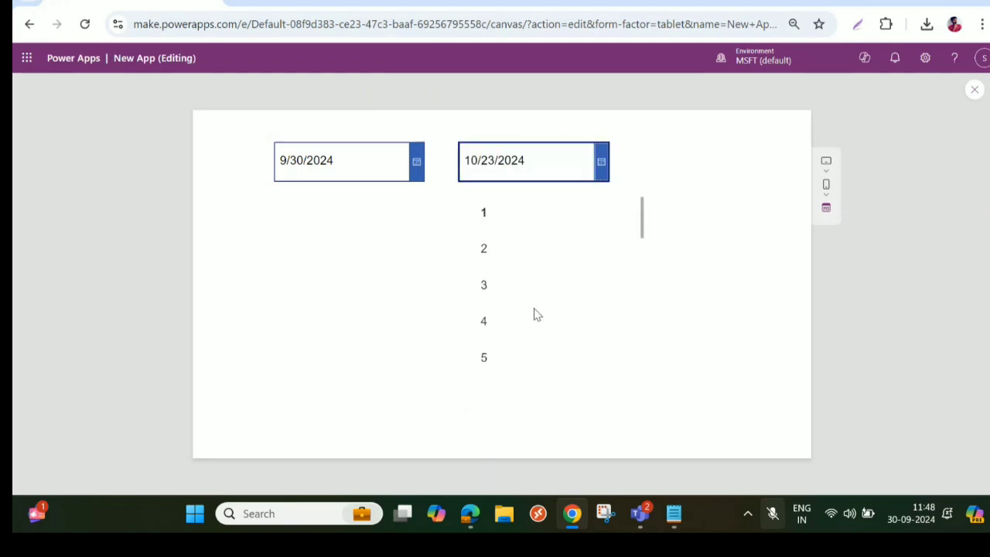
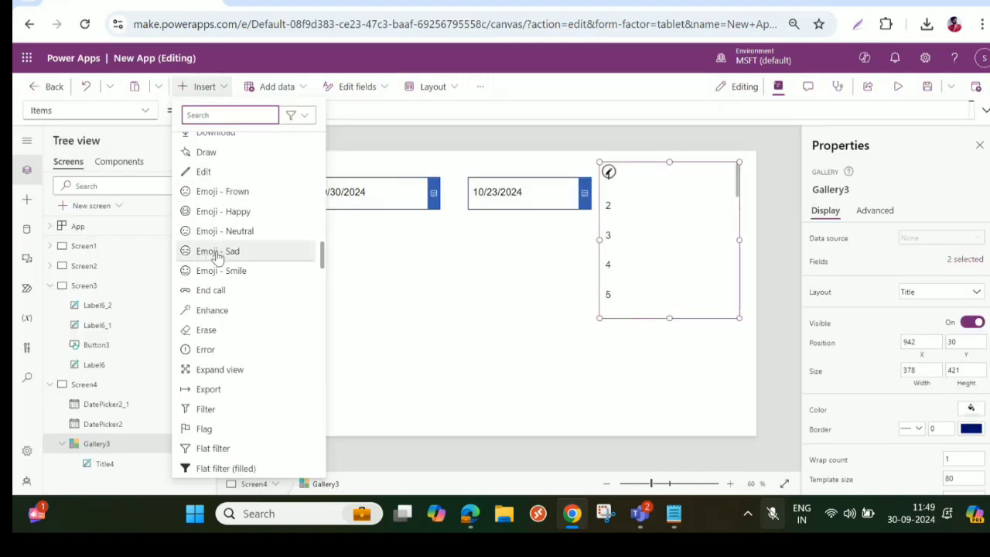
# - Place a frown emoji icon about 291 wide and 229 high below Screen4's date pickers and paste two copies of it
pyautogui.click(208, 191)
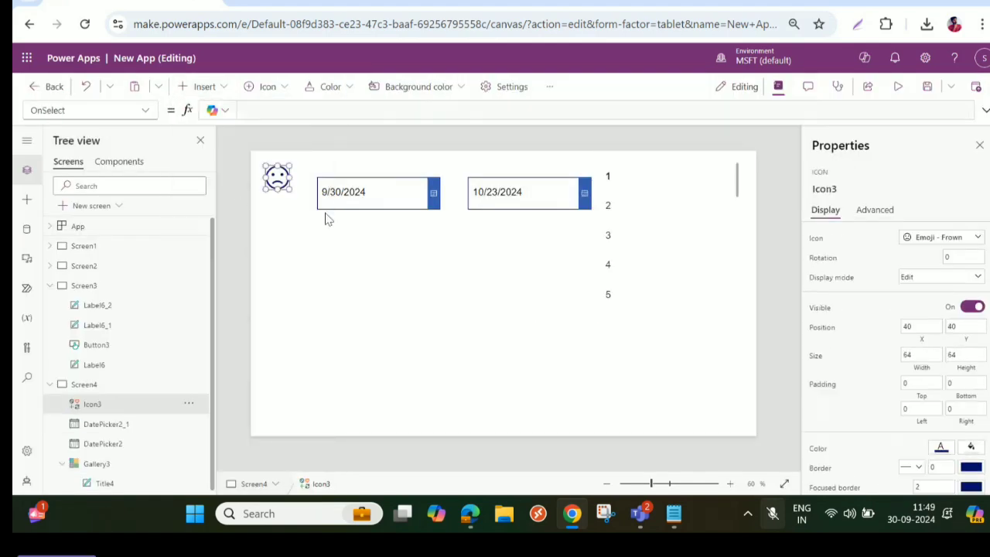
pyautogui.moveTo(277, 178); pyautogui.dragTo(473, 289)
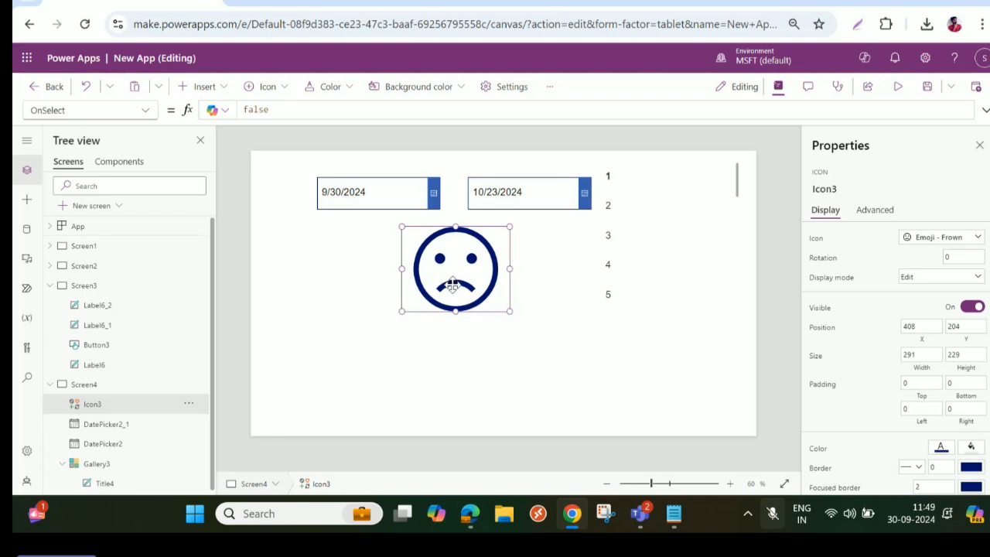
pyautogui.hotkey('ctrl', 'c')
pyautogui.hotkey('ctrl', 'v')
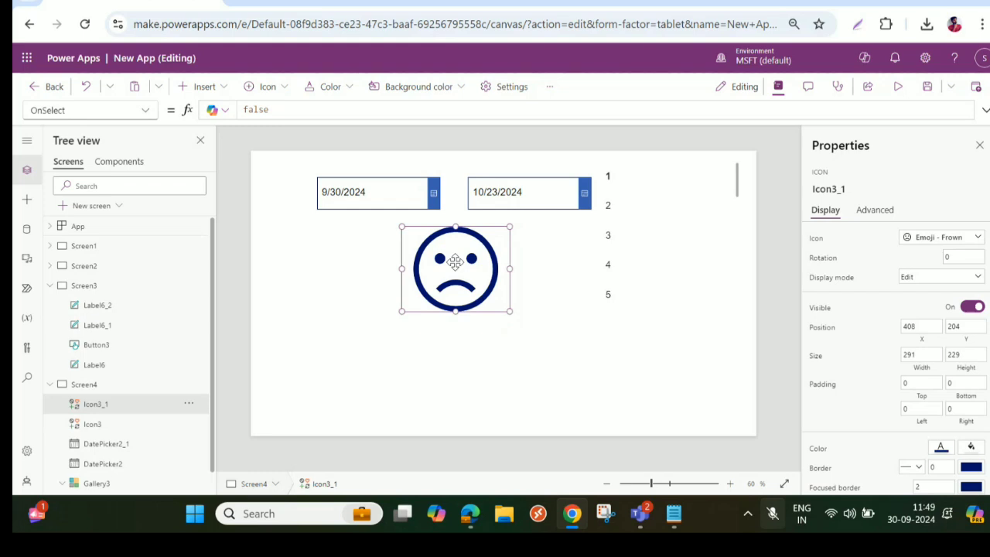
pyautogui.hotkey('ctrl', 'v')
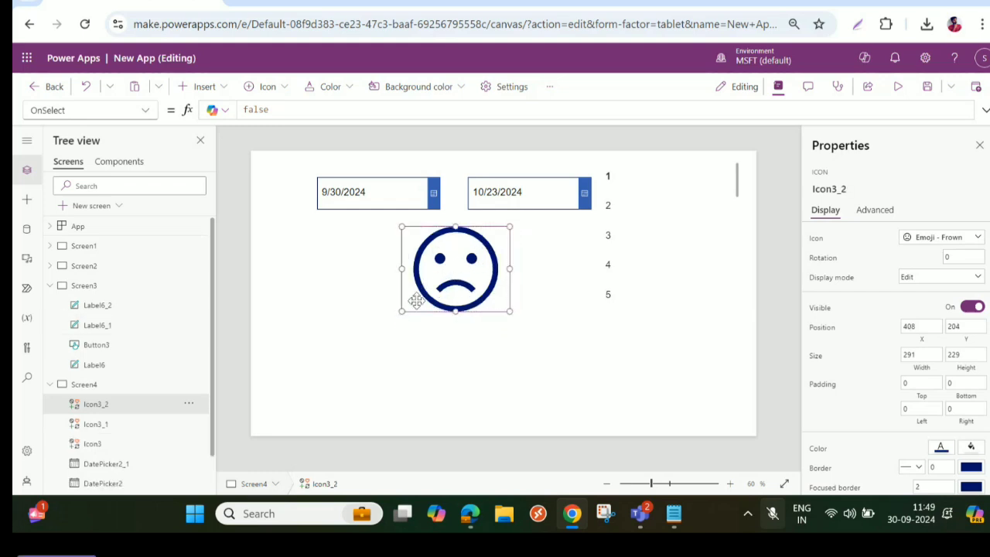
# - Separate the stacked frown icons, moving Icon3 to about X 663, Y 318 and Icon3_2 to about X 156, Y 363
pyautogui.click(89, 448)
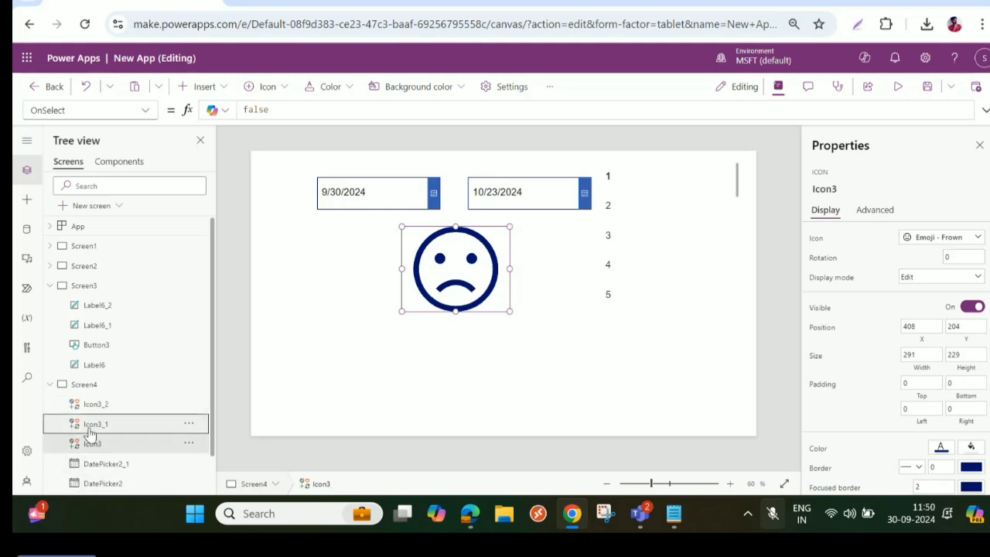
pyautogui.click(91, 423)
pyautogui.click(85, 446)
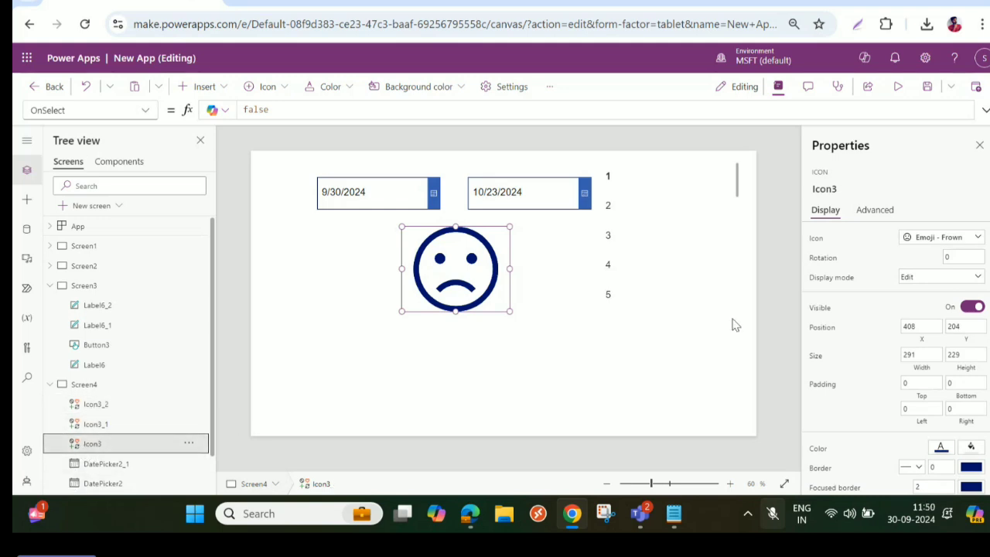
pyautogui.click(967, 242)
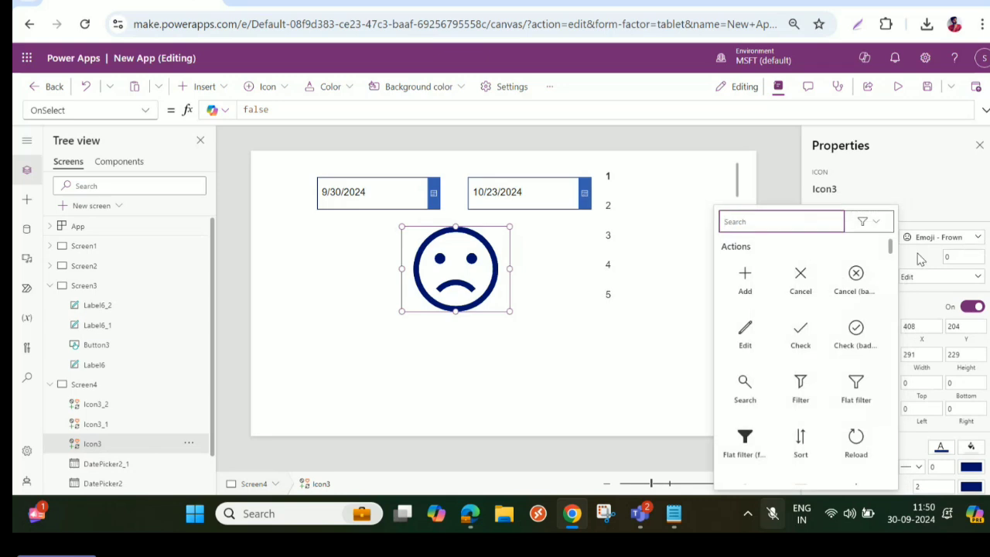
pyautogui.scroll(-3, 944, 259)
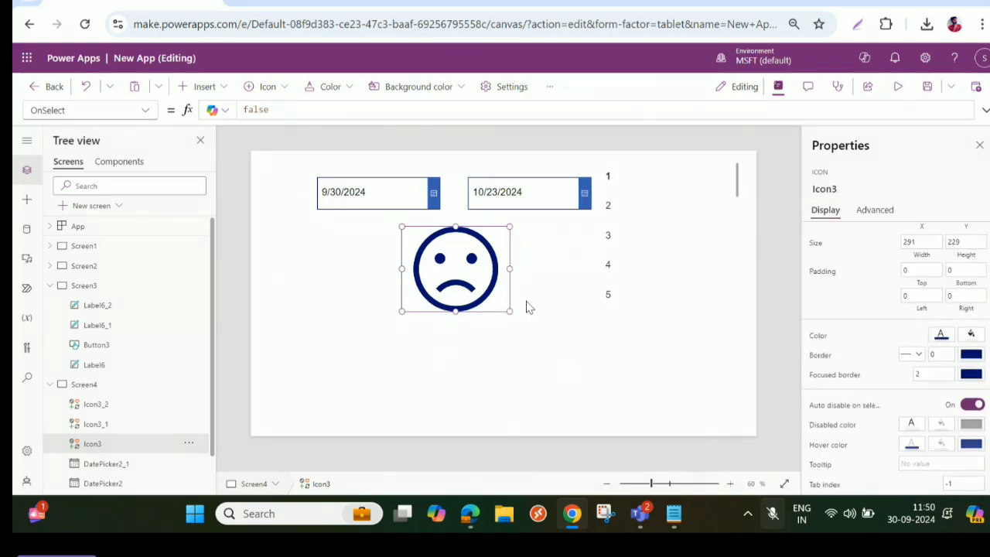
pyautogui.moveTo(449, 284); pyautogui.dragTo(543, 327)
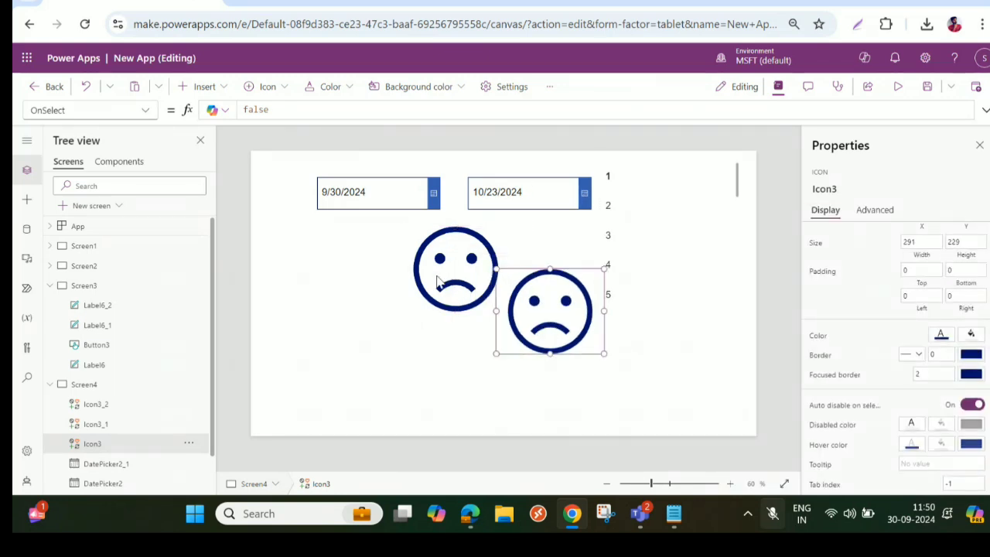
pyautogui.moveTo(443, 278); pyautogui.dragTo(349, 337)
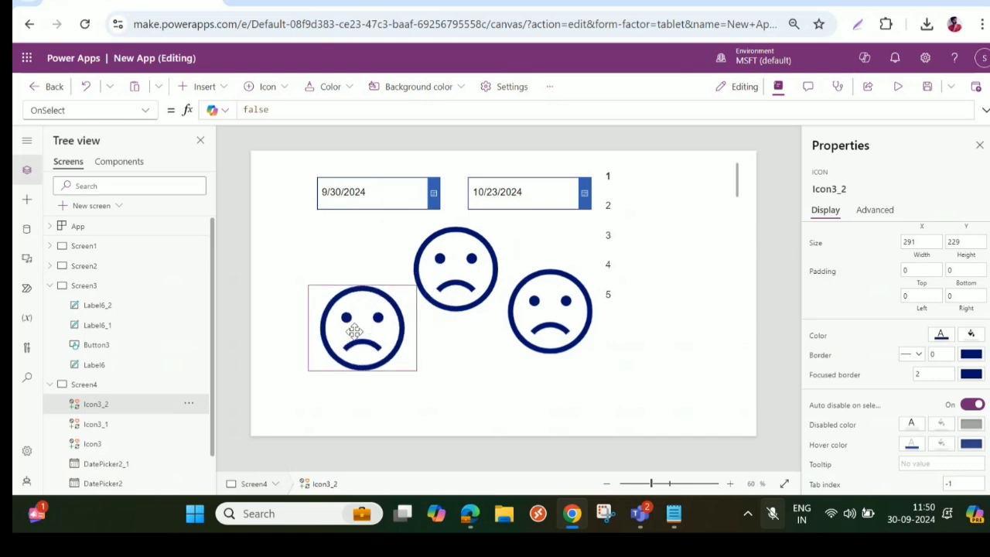
# - Change Icon3_2's icon to Emoji - Smile
pyautogui.scroll(3, 862, 260)
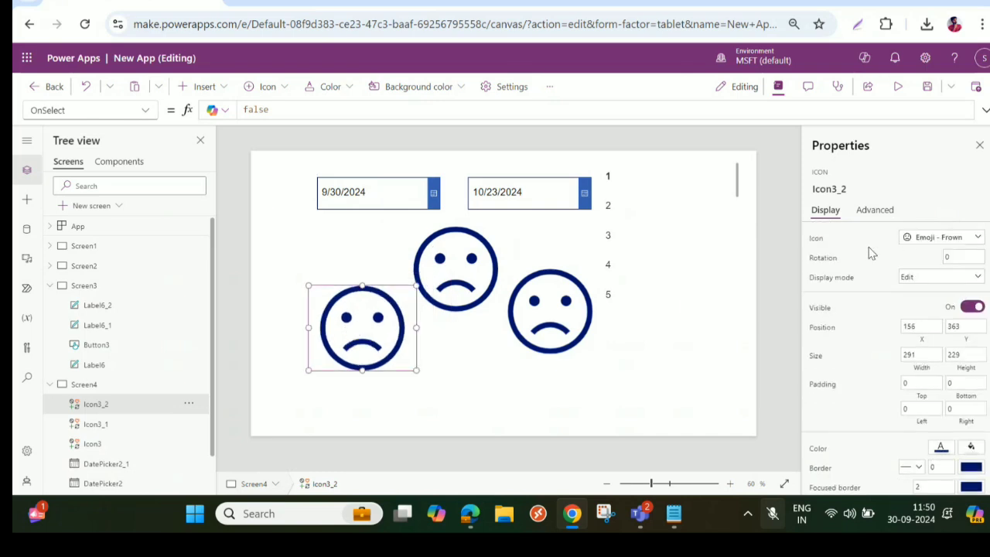
pyautogui.click(943, 237)
pyautogui.scroll(-10, 799, 361)
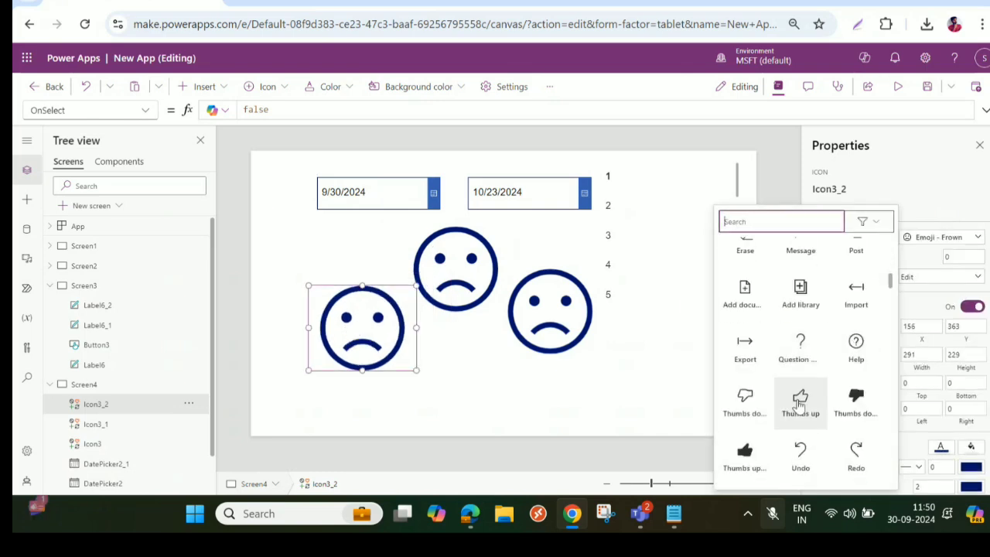
pyautogui.scroll(-10, 804, 396)
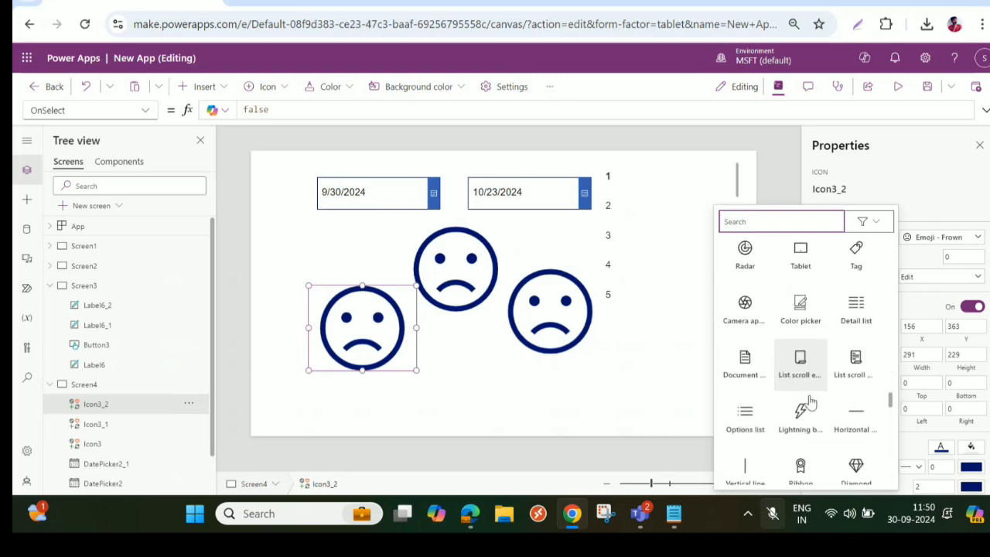
pyautogui.scroll(-2, 811, 395)
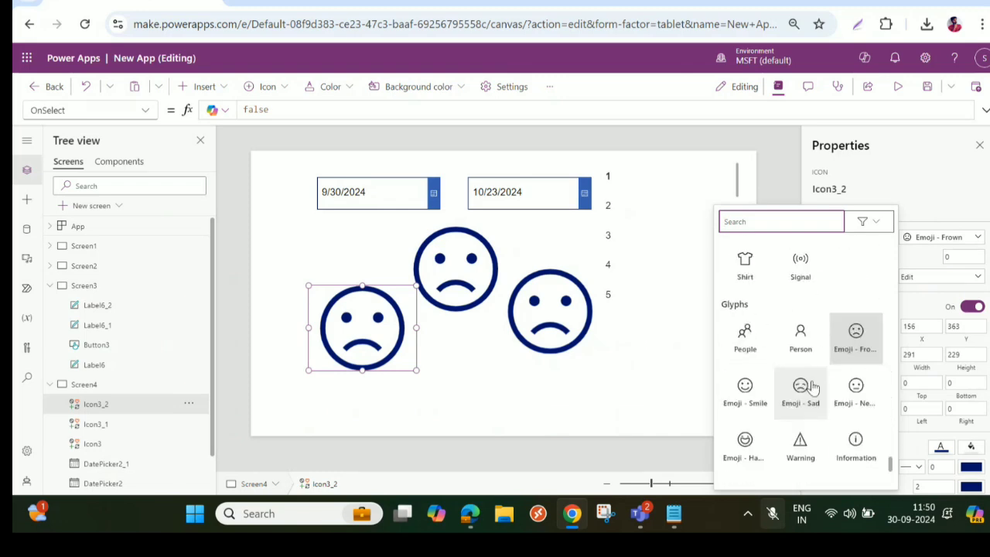
pyautogui.click(747, 393)
# - Try the Emoji - Sad icon on Icon3_2 and undo that change
pyautogui.click(953, 240)
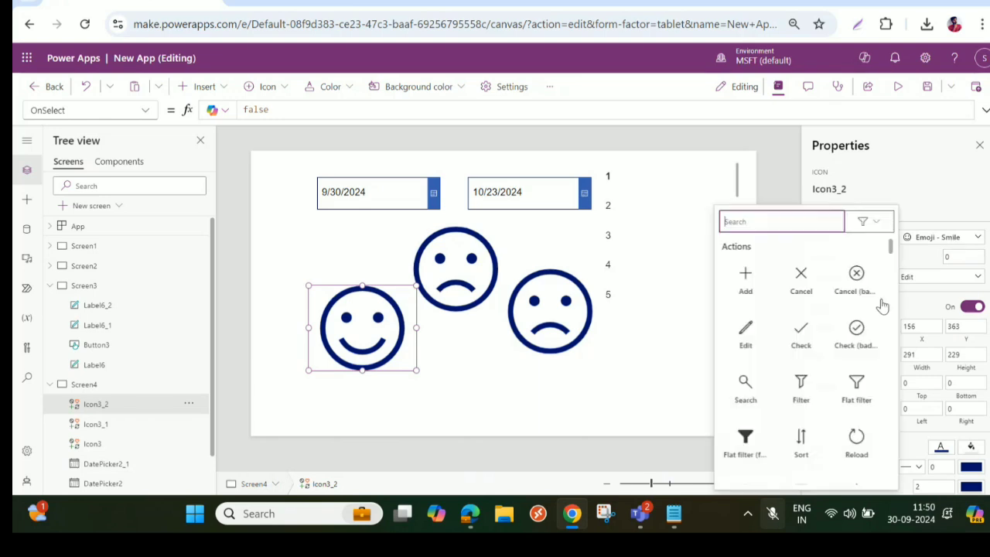
pyautogui.scroll(-10, 883, 308)
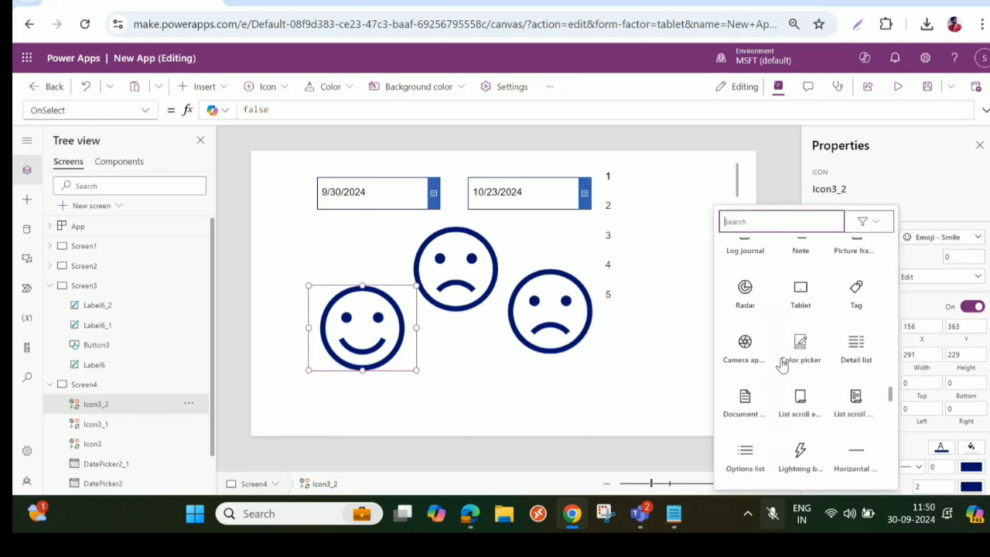
pyautogui.scroll(-10, 783, 363)
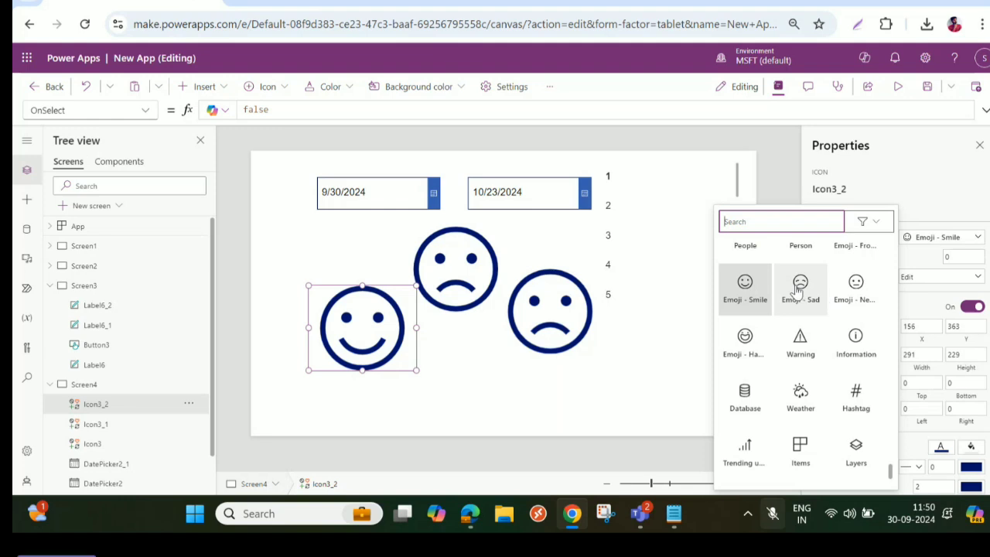
pyautogui.click(799, 288)
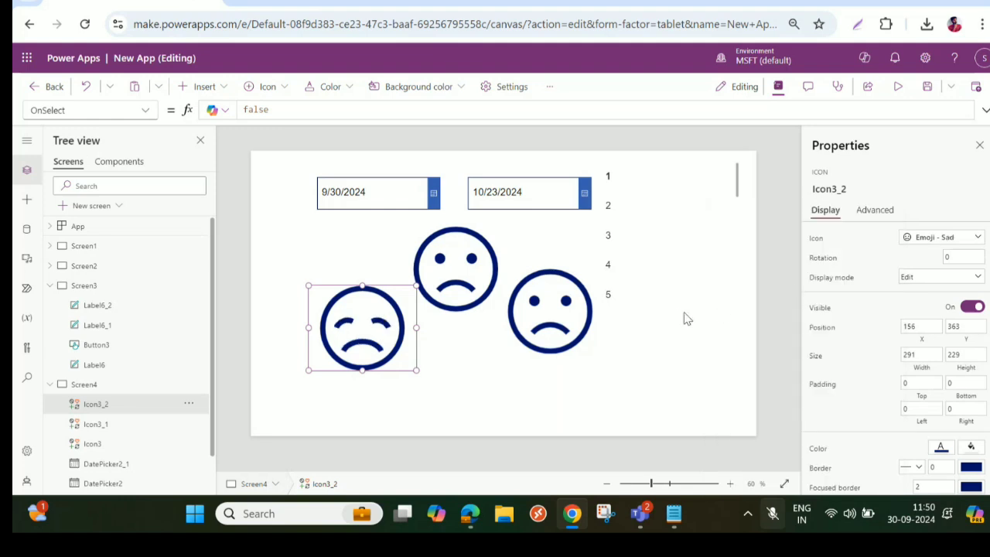
pyautogui.hotkey('ctrl', 'z')
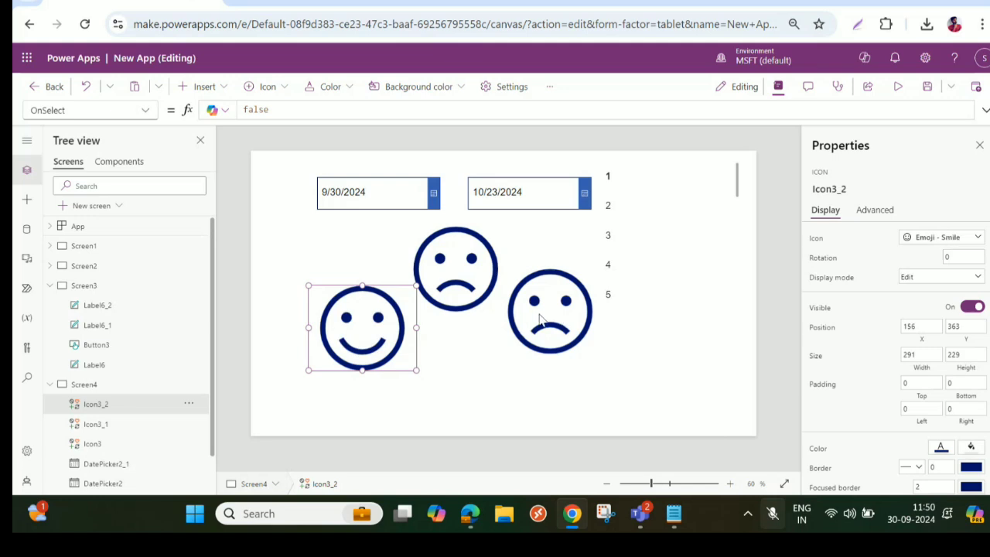
# - Change Icon3's icon to Emoji - Neutral
pyautogui.click(542, 318)
pyautogui.click(947, 241)
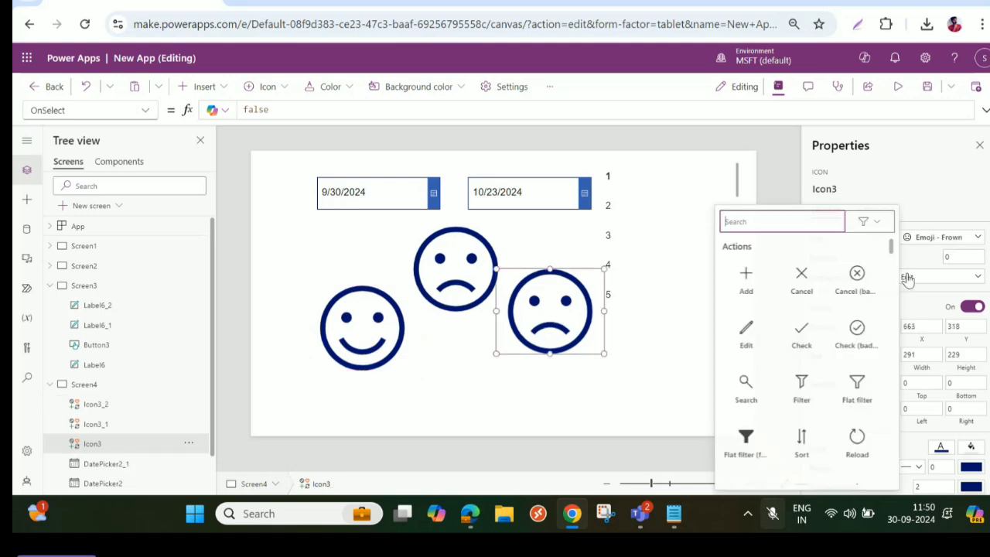
pyautogui.scroll(-15, 811, 356)
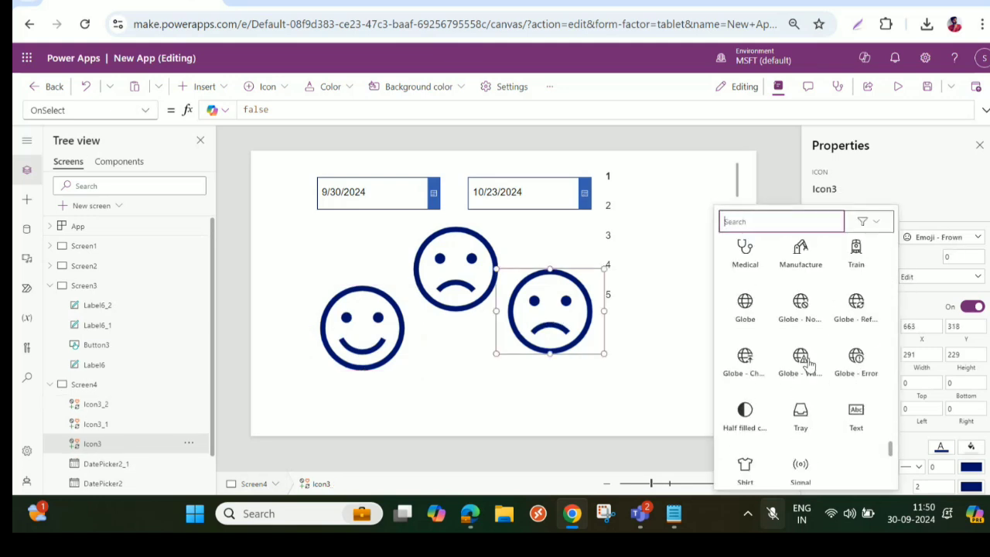
pyautogui.scroll(-5, 807, 363)
pyautogui.scroll(3, 814, 371)
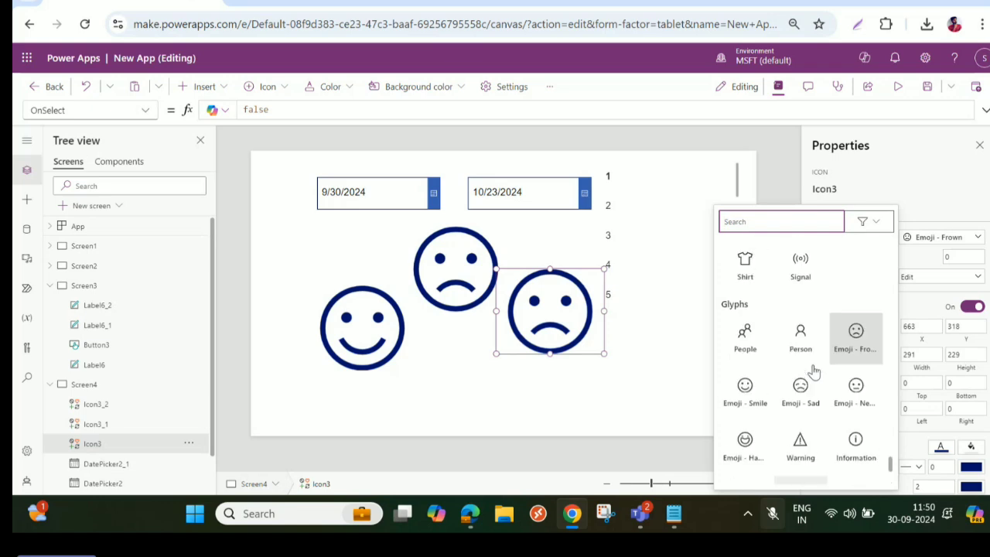
pyautogui.click(855, 387)
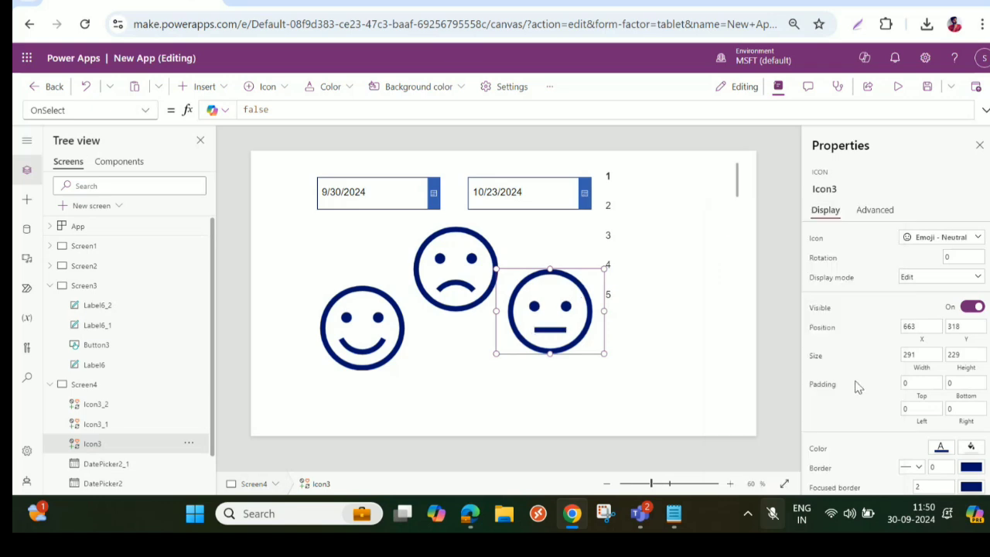
# - Arrange the three emoji icons in one row below the date pickers, ordered frown, neutral, smile, at about Y 222
pyautogui.click(454, 283)
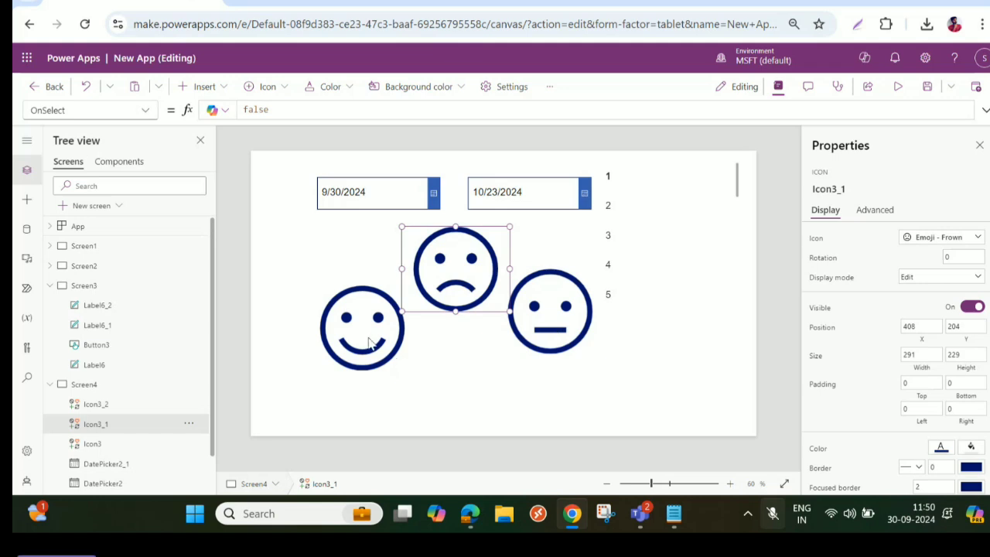
pyautogui.moveTo(370, 338); pyautogui.dragTo(665, 330)
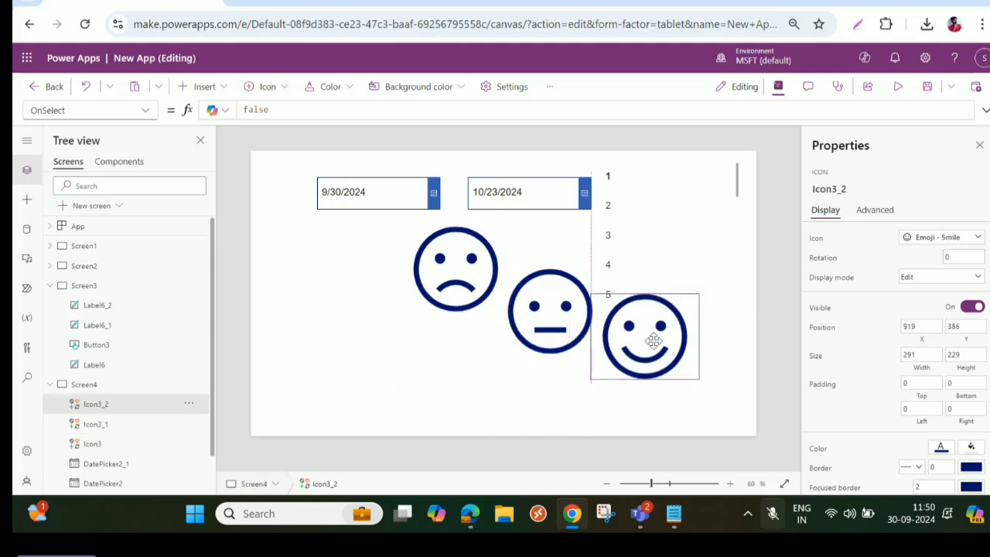
pyautogui.click(452, 267)
pyautogui.moveTo(451, 267); pyautogui.dragTo(327, 274)
pyautogui.moveTo(532, 323); pyautogui.dragTo(425, 279)
pyautogui.click(651, 346)
pyautogui.moveTo(651, 346); pyautogui.dragTo(524, 291)
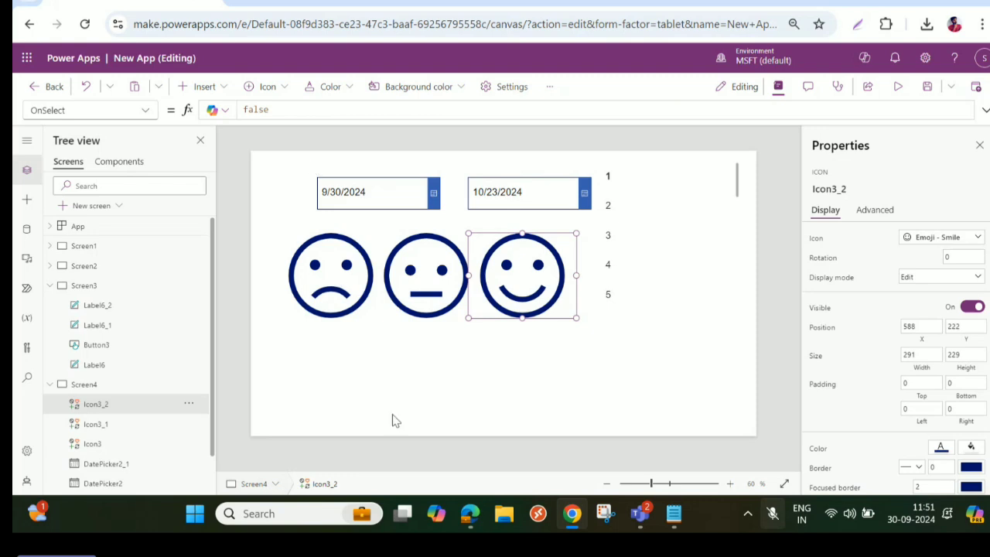
# - Insert a slider on Screen4 and place it under the emoji row at about X 111, Y 519, about 691 wide
pyautogui.click(333, 385)
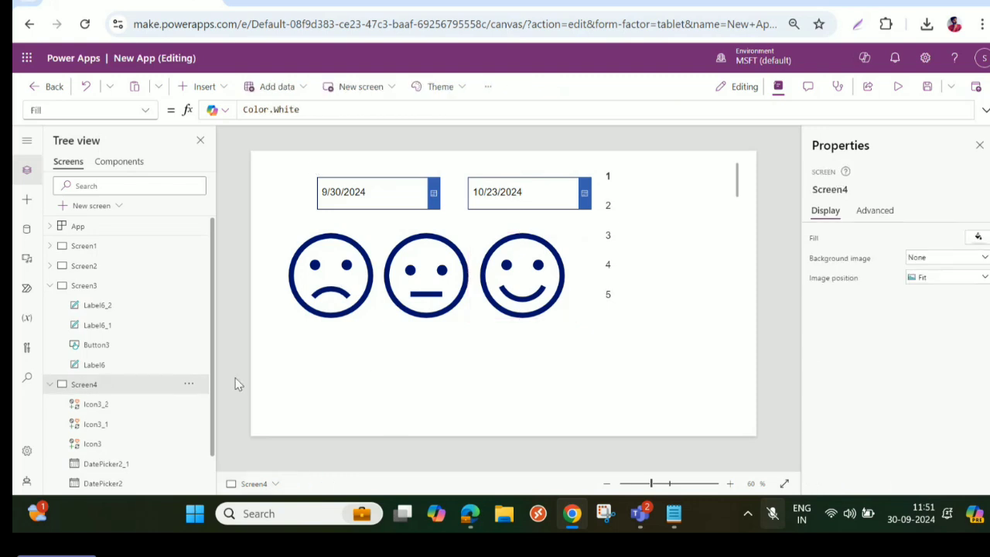
pyautogui.click(199, 87)
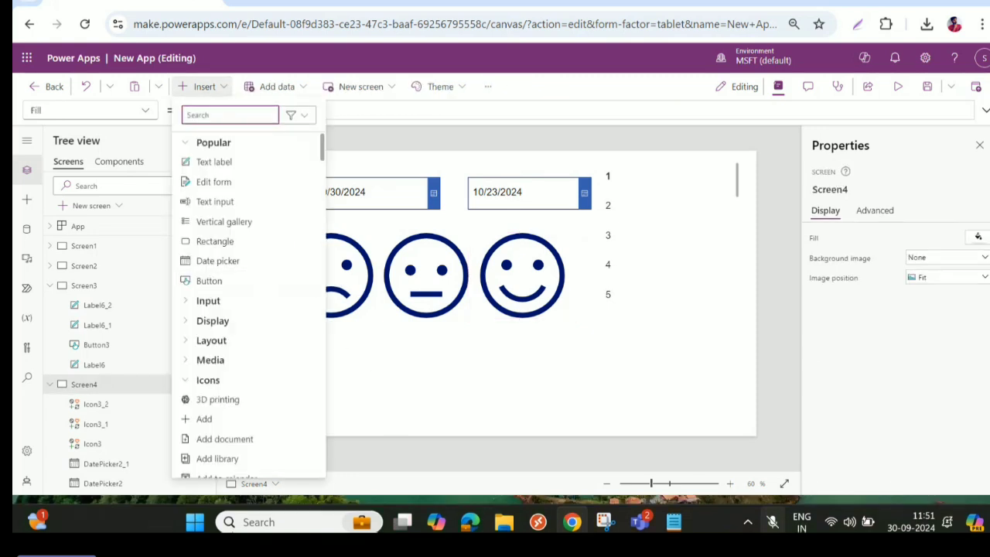
pyautogui.write('slide')
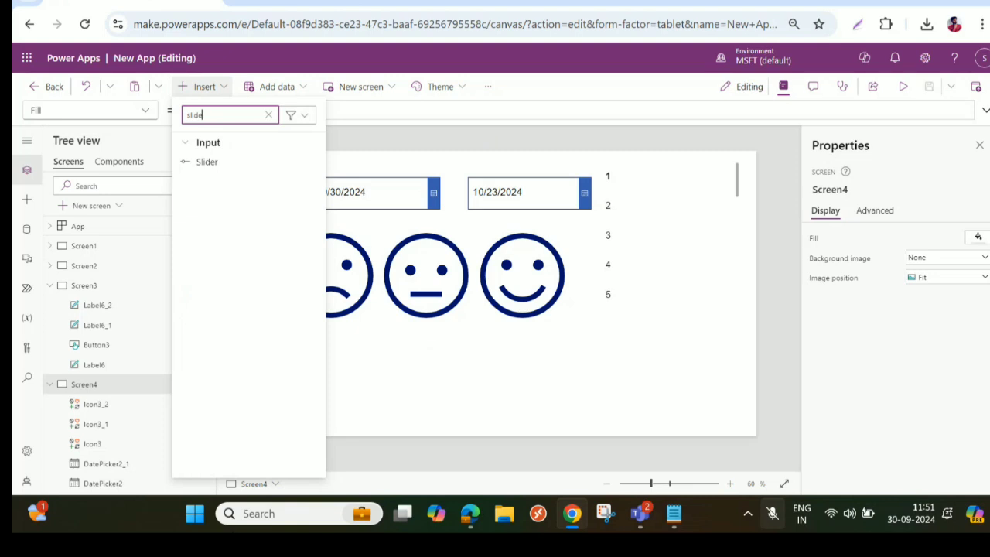
pyautogui.click(242, 224)
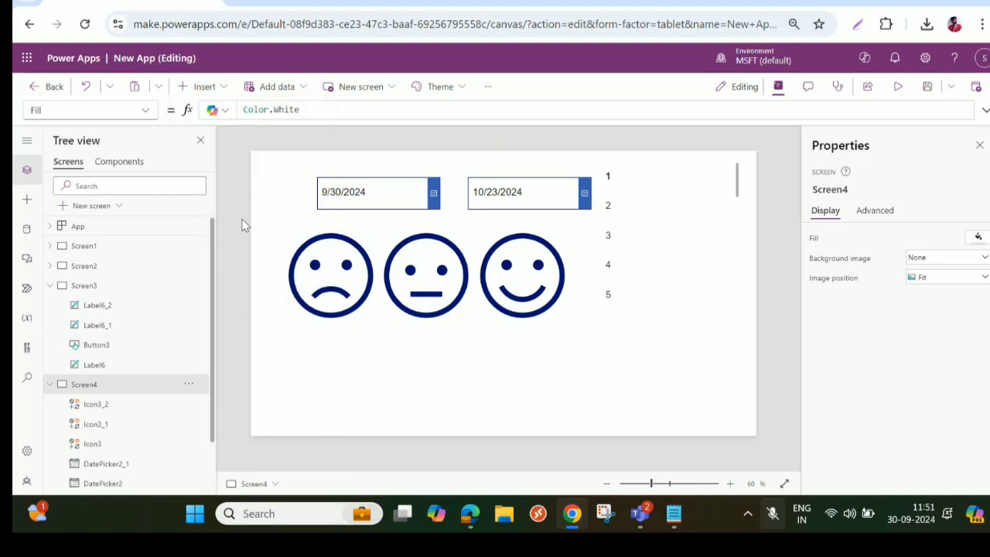
pyautogui.moveTo(325, 170); pyautogui.dragTo(331, 348)
pyautogui.moveTo(423, 364); pyautogui.dragTo(557, 365)
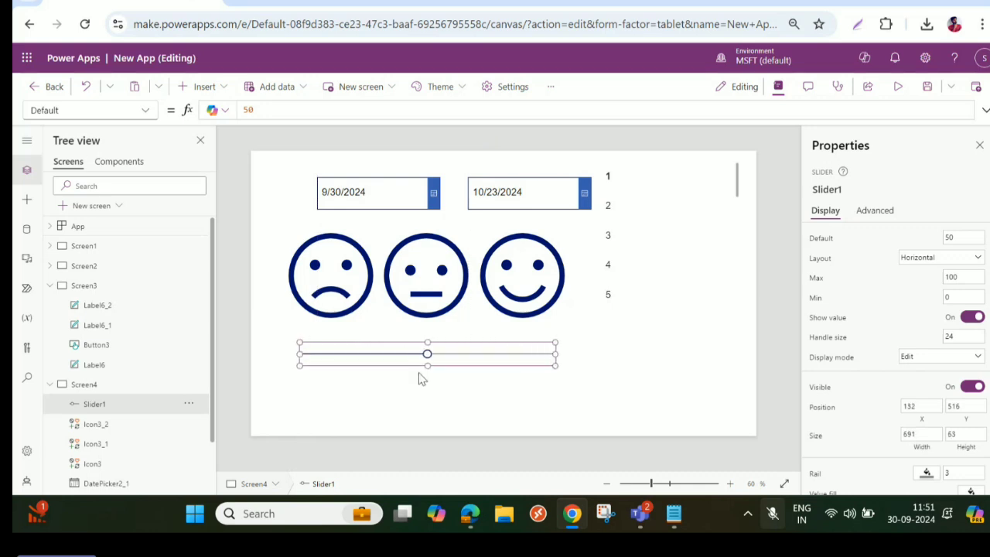
pyautogui.moveTo(400, 353); pyautogui.dragTo(391, 353)
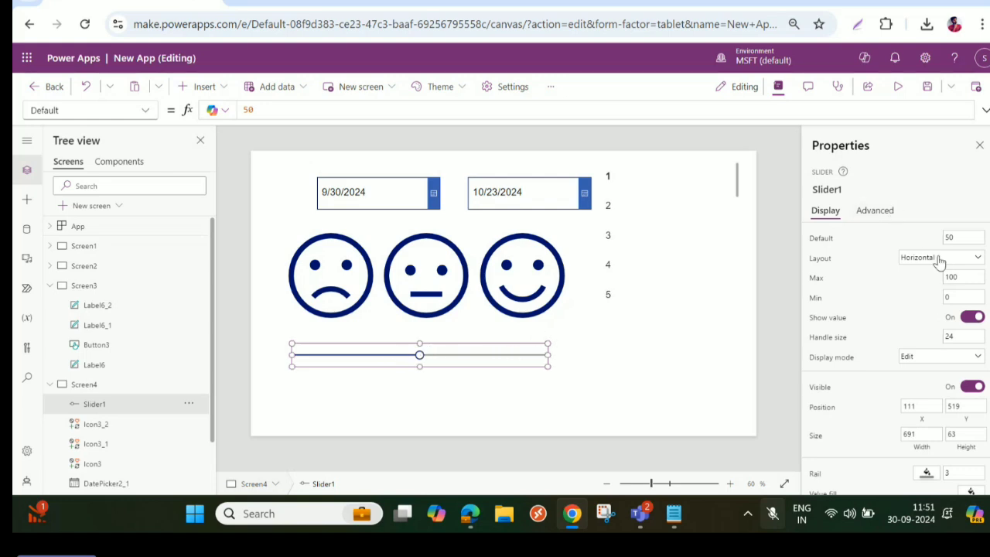
# - Move Slider1's handle to the maximum end of its rail
pyautogui.click(851, 192)
pyautogui.hotkey('ctrl', 'c')
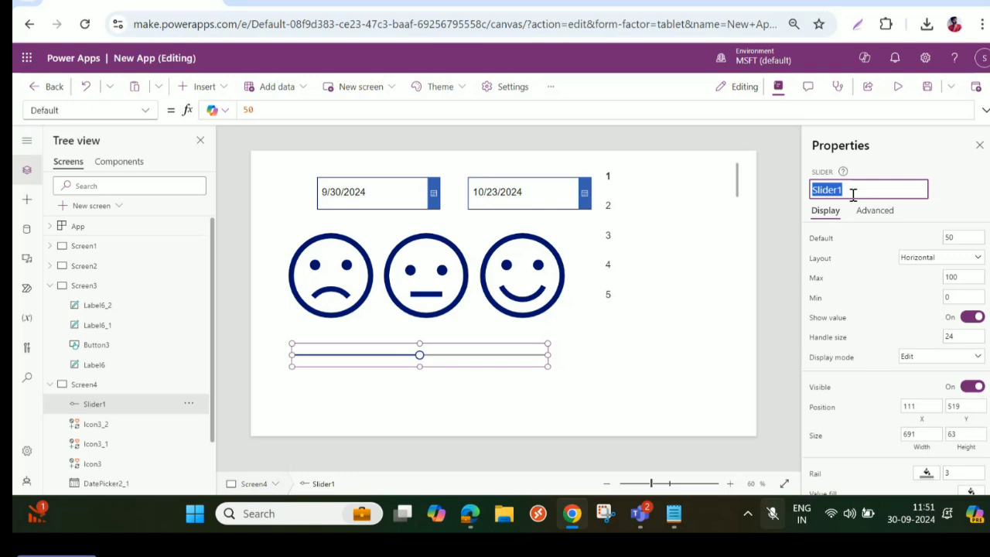
pyautogui.click(332, 297)
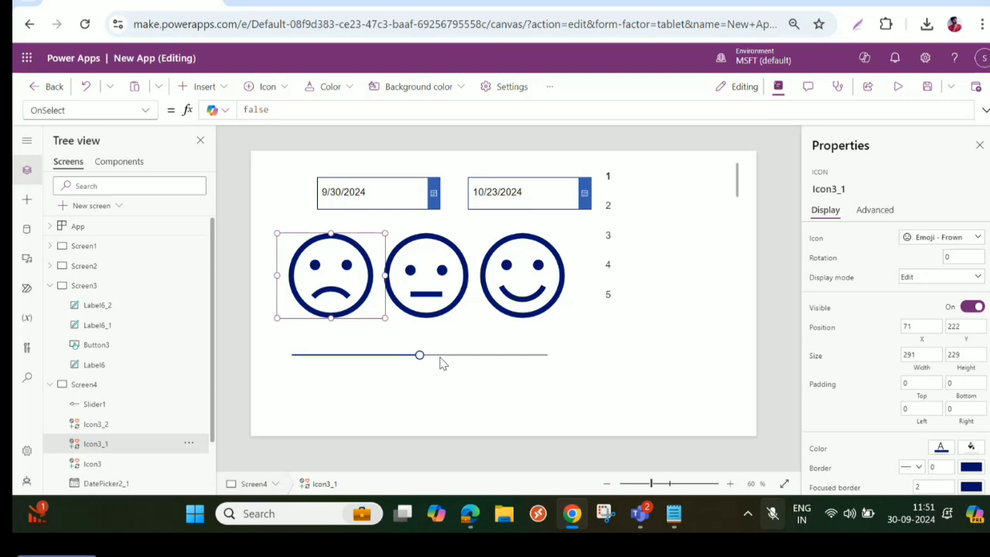
pyautogui.moveTo(419, 355); pyautogui.dragTo(560, 360)
# - Set the frown emoji icon's color to the darkest orange of the theme colors
pyautogui.click(972, 449)
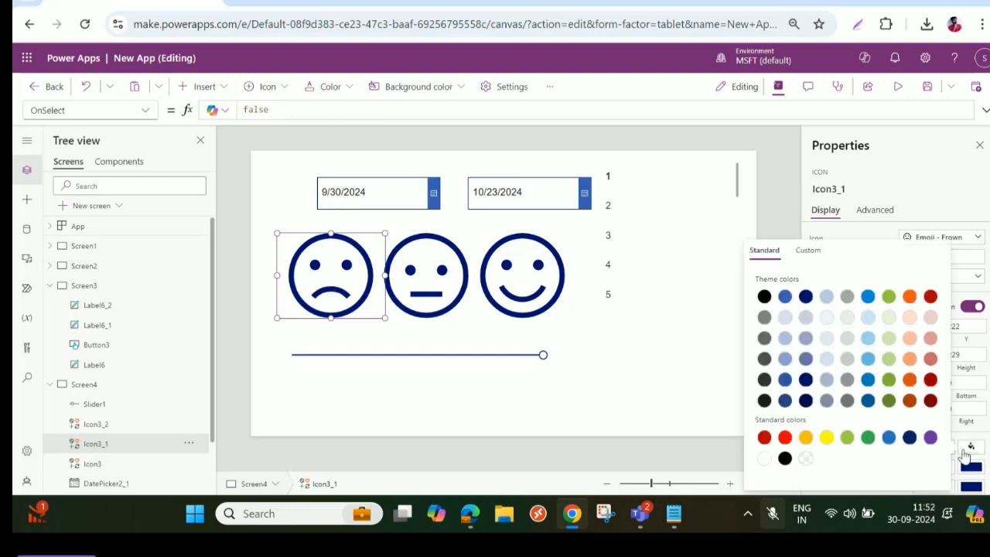
pyautogui.click(976, 451)
pyautogui.click(941, 449)
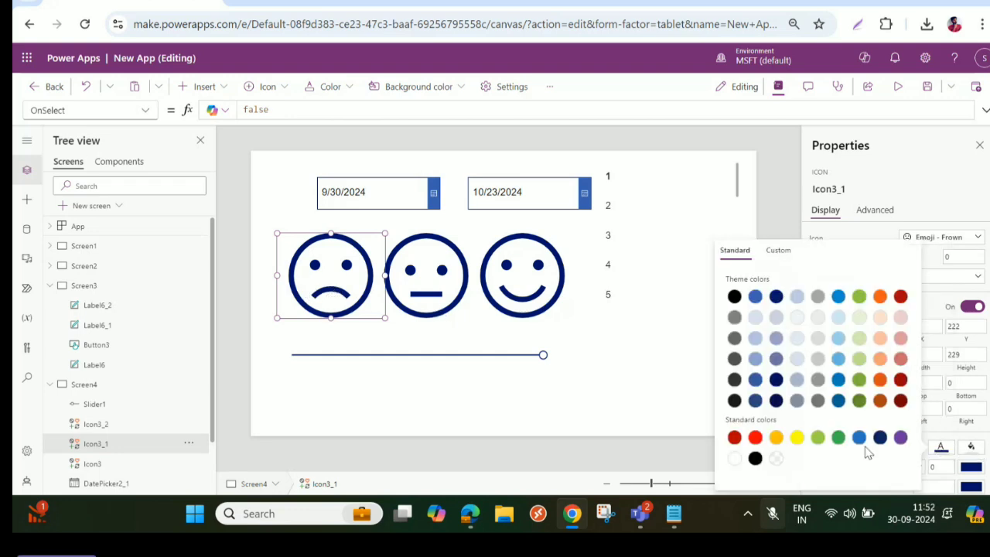
pyautogui.click(880, 400)
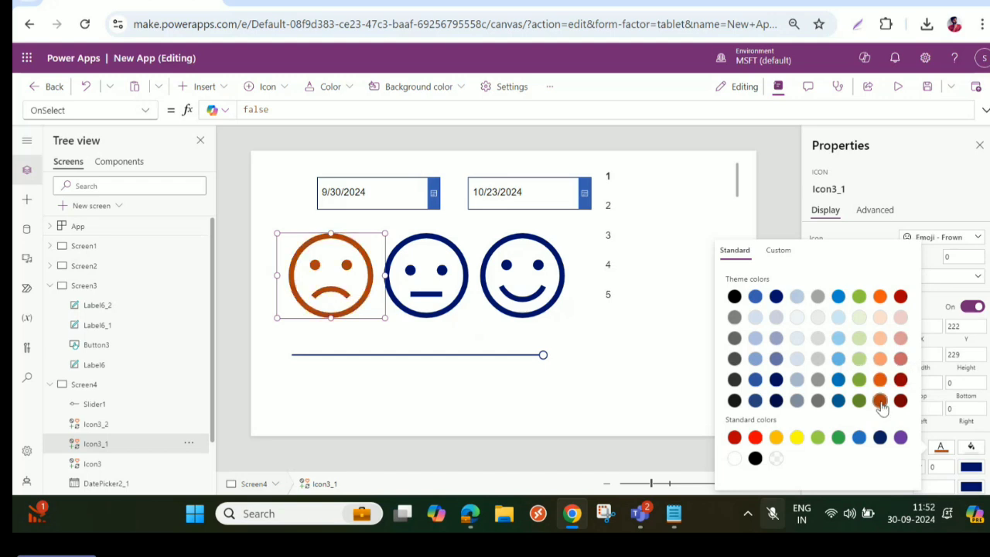
# - Set the smile emoji icon's color to the green of the standard colors
pyautogui.click(503, 298)
pyautogui.click(937, 453)
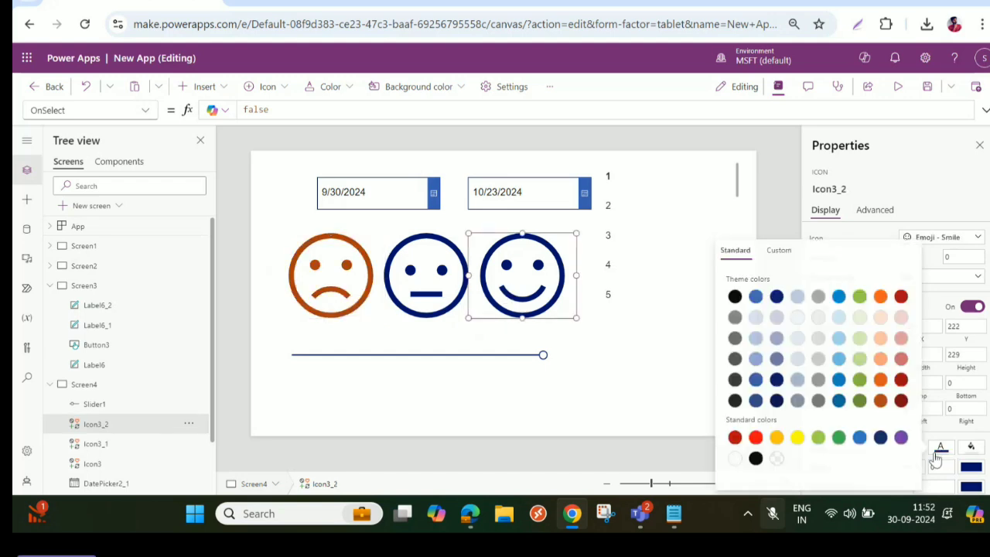
pyautogui.click(838, 437)
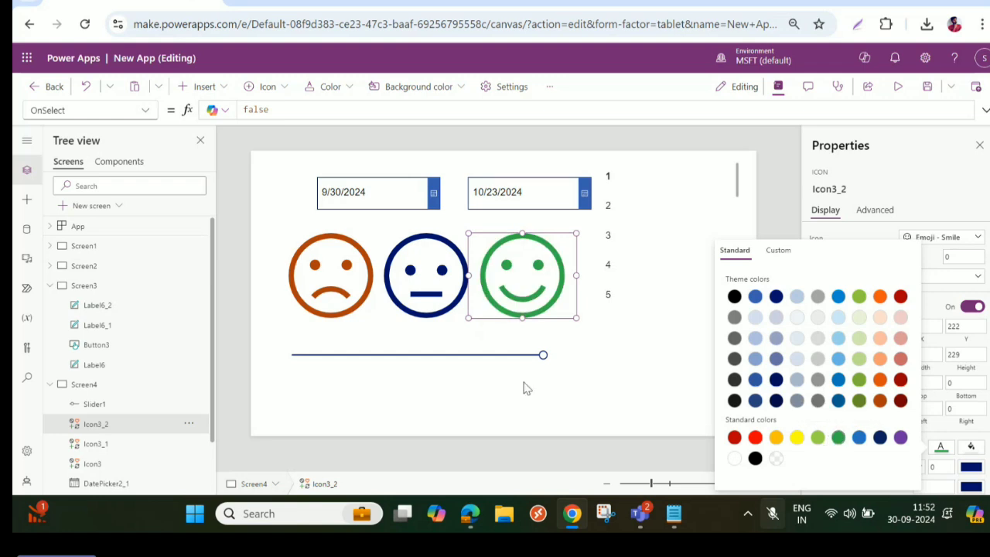
# - Stack the frown and smile icons exactly on top of the neutral icon at X 328, Y 222
pyautogui.click(323, 286)
pyautogui.moveTo(325, 285); pyautogui.dragTo(417, 278)
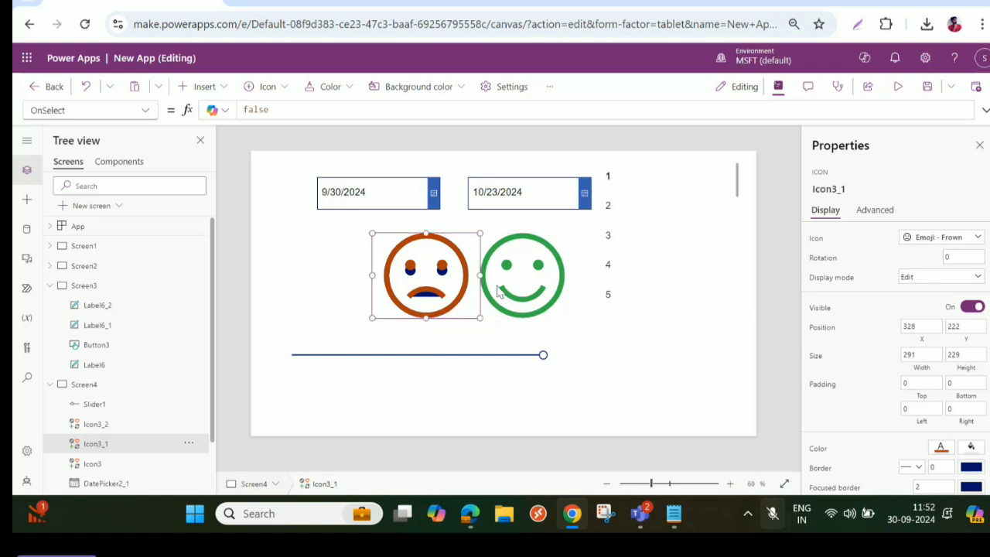
pyautogui.click(537, 283)
pyautogui.moveTo(537, 283); pyautogui.dragTo(441, 286)
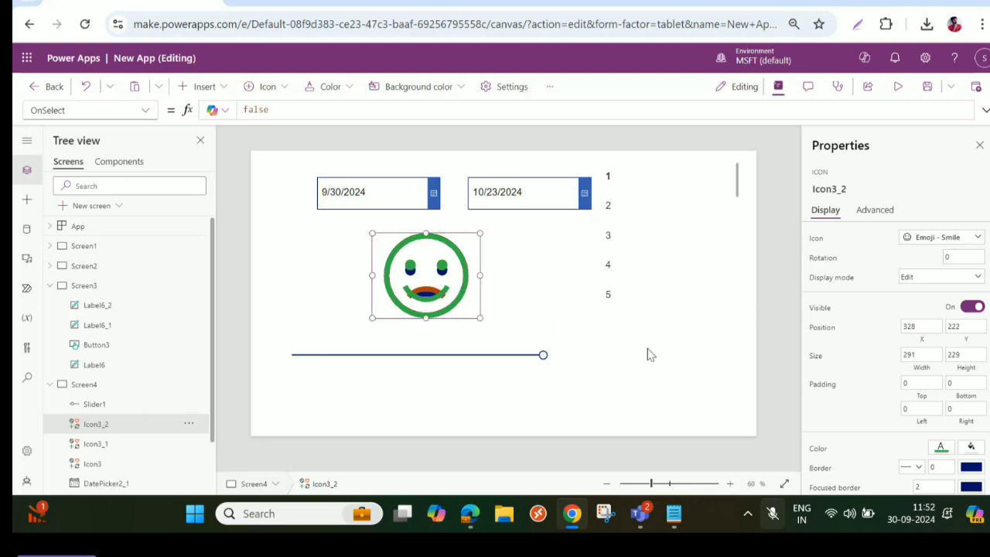
# - Set the Visible property of the smile icon, Icon3_2, to the formula Slider1.Value>50
pyautogui.click(816, 308)
pyautogui.click(255, 109)
pyautogui.doubleClick(255, 109)
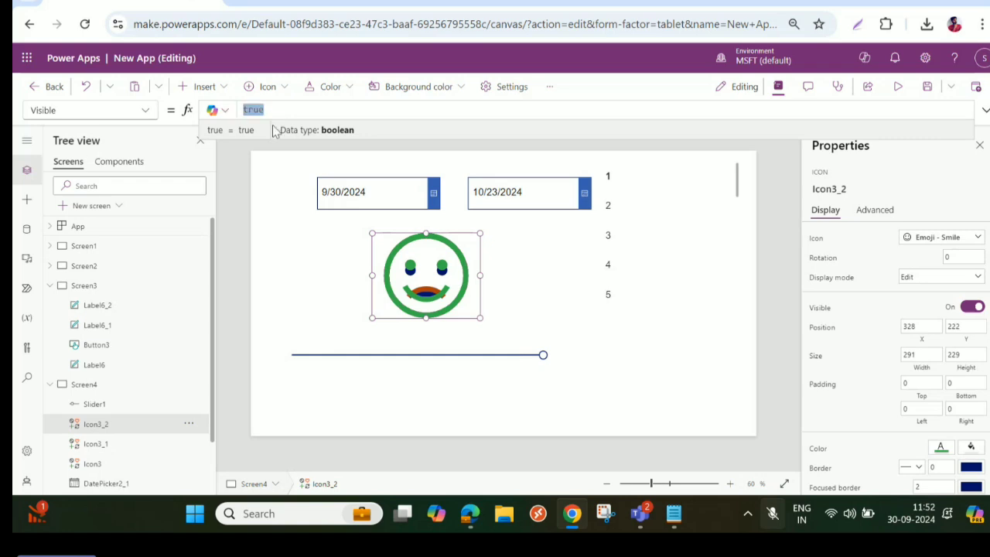
pyautogui.write('Slider1')
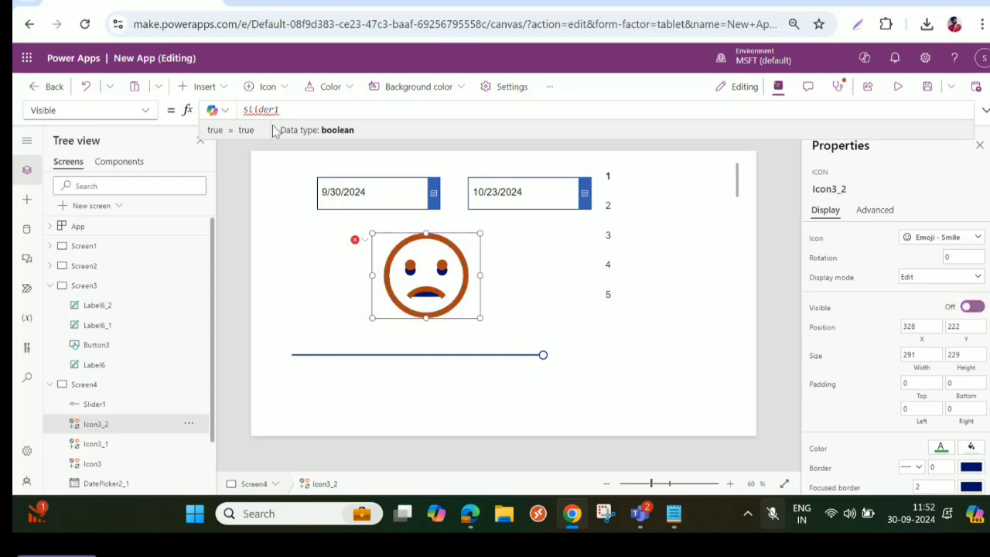
pyautogui.write('>=')
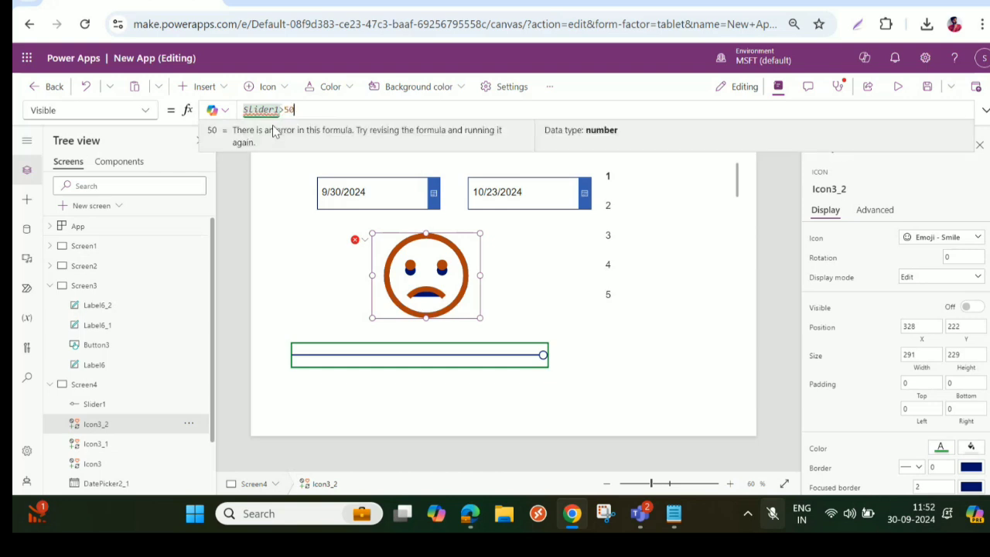
pyautogui.write('.')
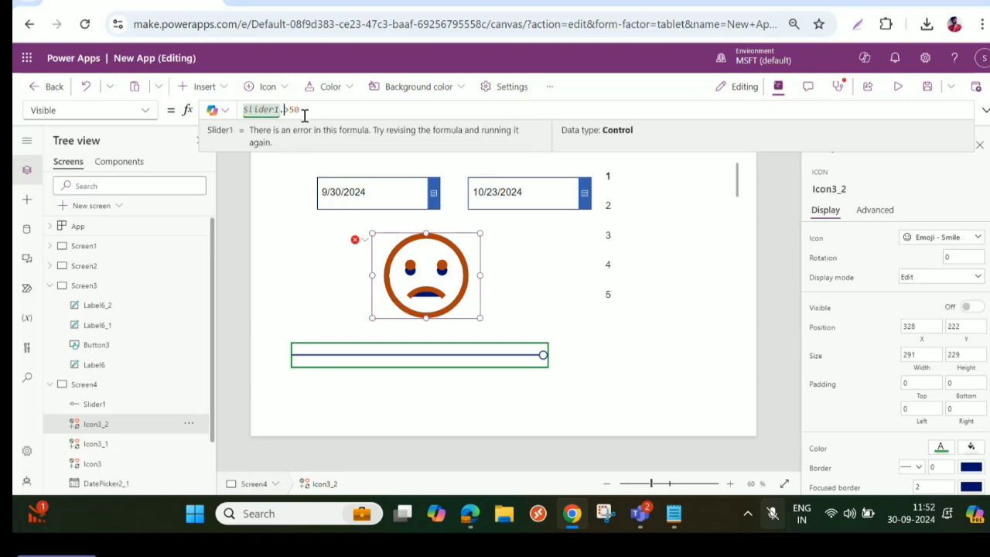
pyautogui.click(309, 130)
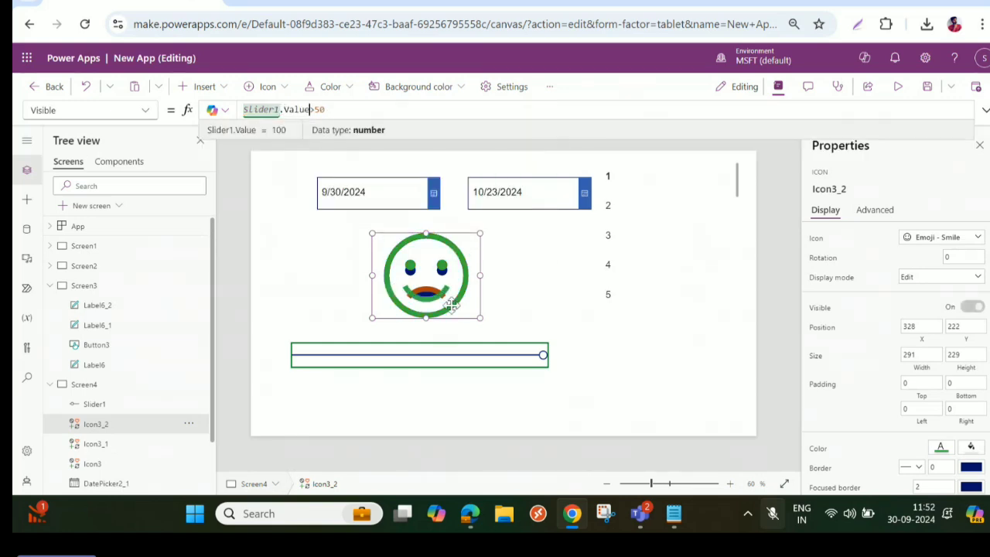
# - Set the Visible property of the frown icon, Icon3_1, to the formula Slider1.Value<50
pyautogui.click(92, 446)
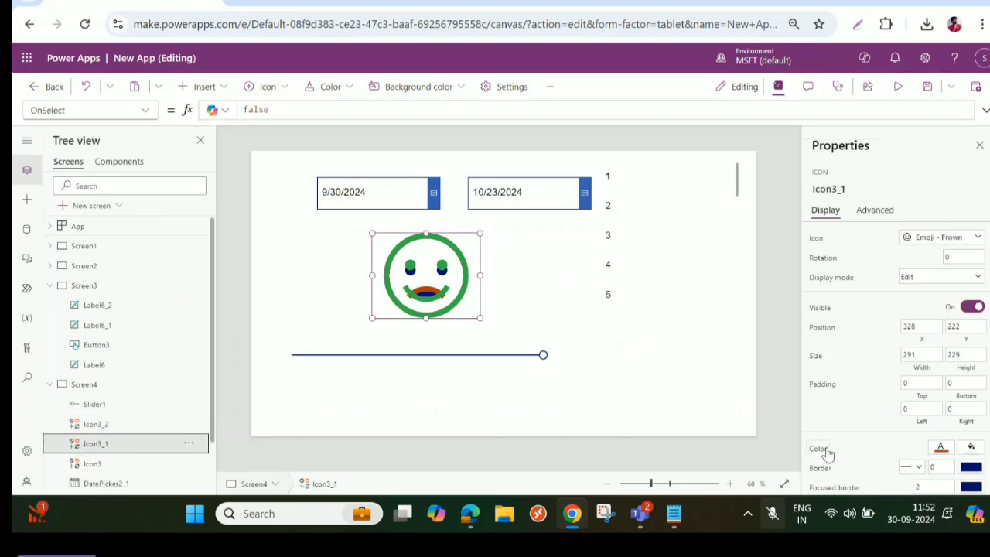
pyautogui.click(822, 313)
pyautogui.moveTo(271, 109); pyautogui.dragTo(229, 109)
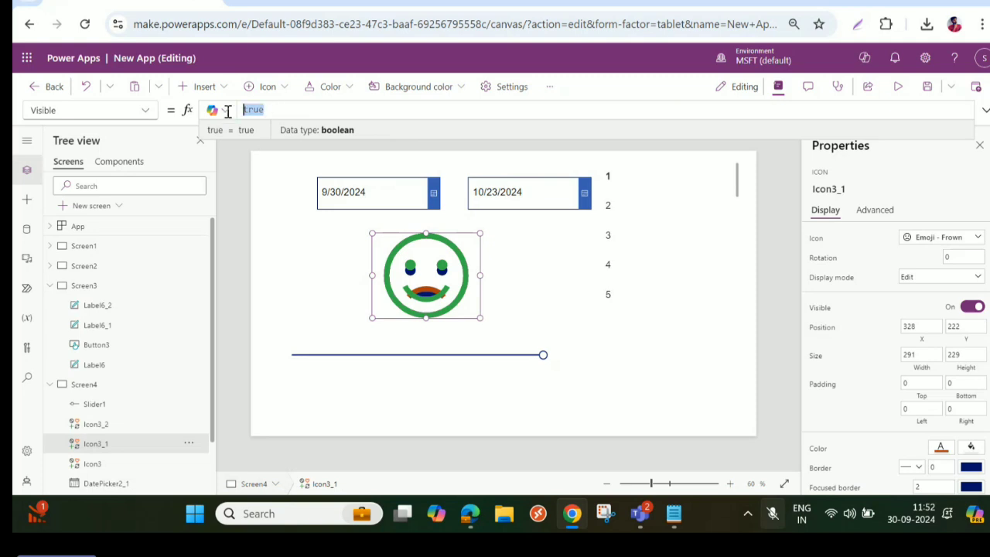
pyautogui.hotkey('ctrl', 'v')
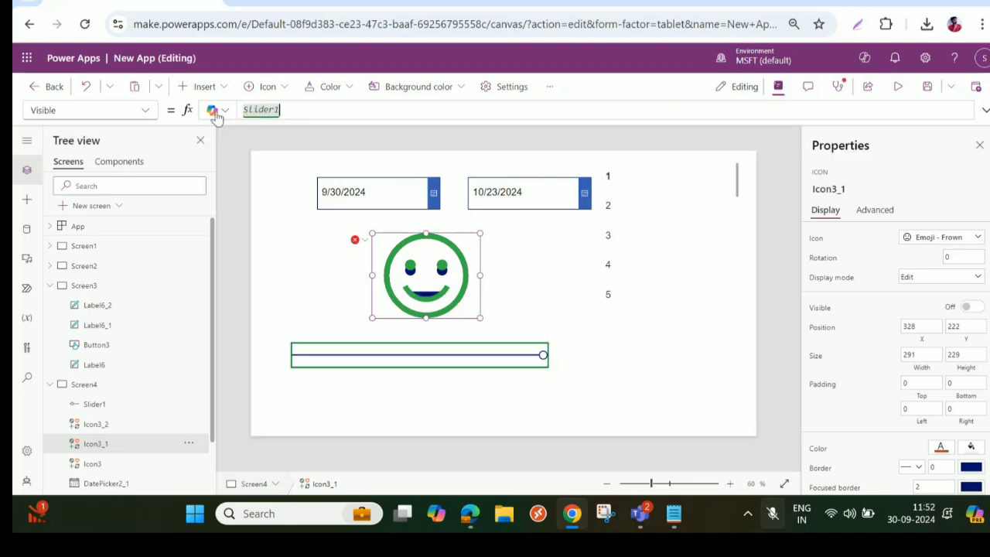
pyautogui.write('.V')
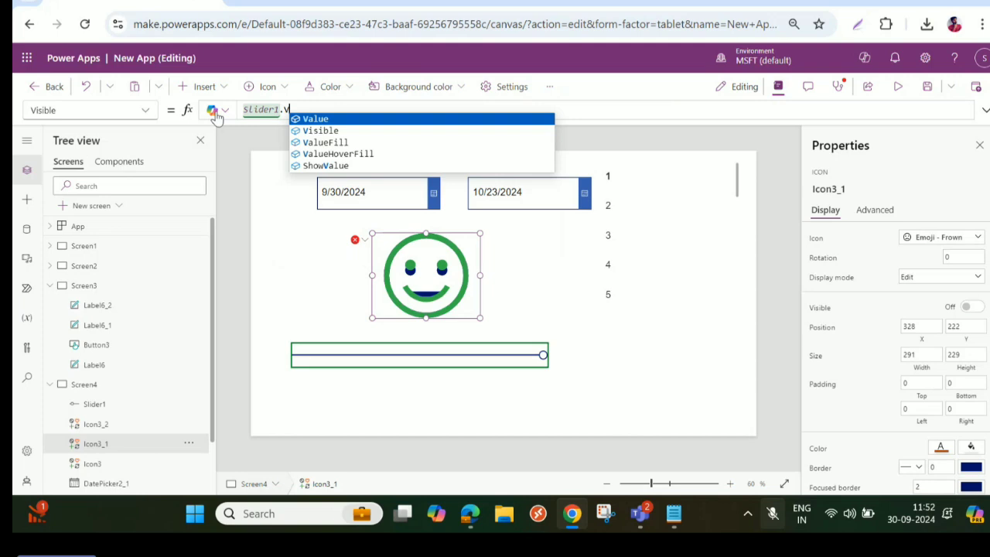
pyautogui.write('alue<50')
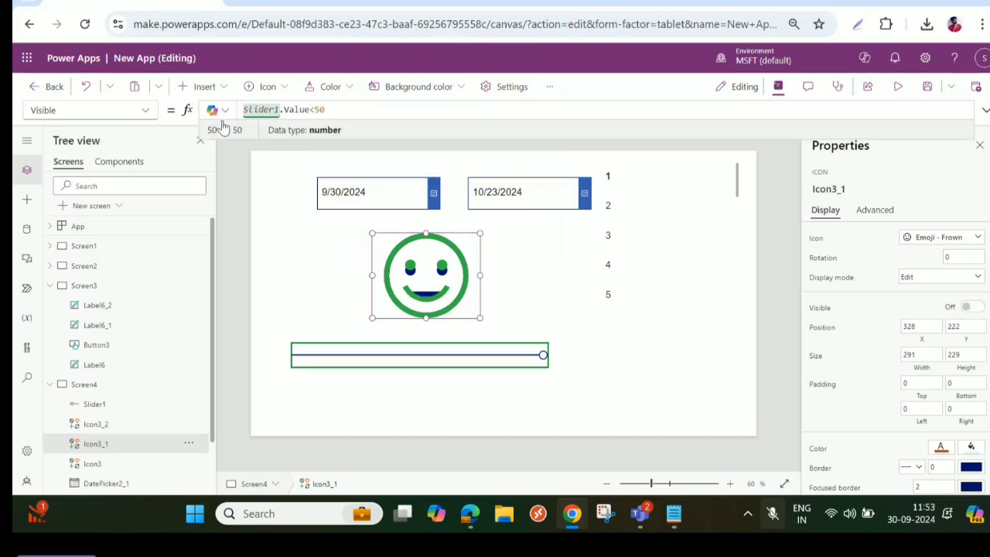
# - Copy the frown icon's Visible formula to the neutral icon, Icon3, and change it to Slider1.Value=50
pyautogui.moveTo(338, 108); pyautogui.dragTo(232, 115)
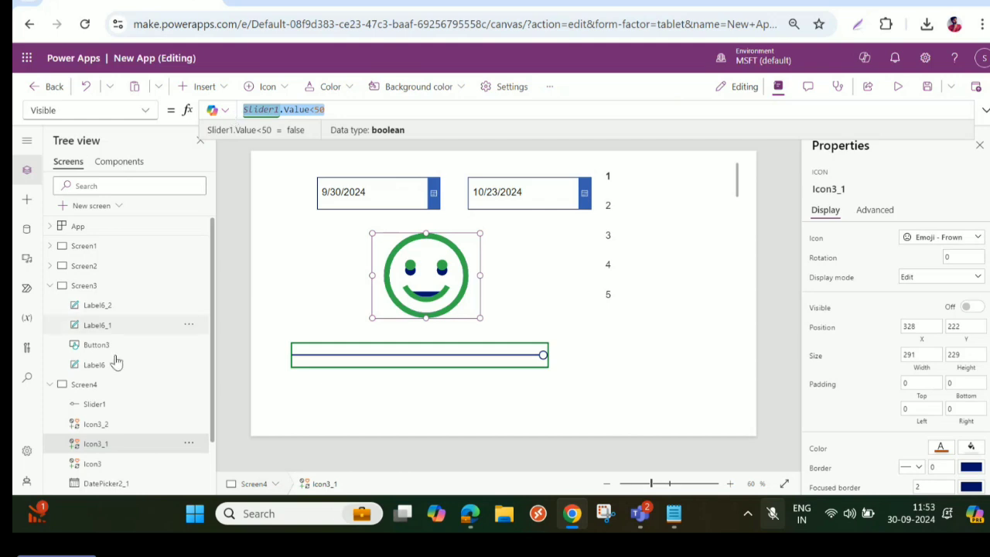
pyautogui.click(94, 464)
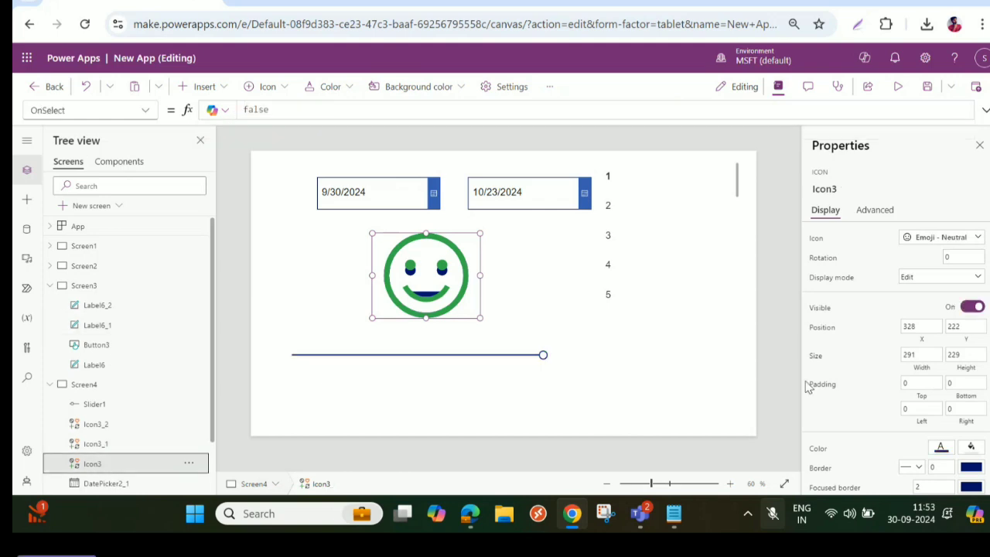
pyautogui.click(819, 309)
pyautogui.write('Slider1.Value<50')
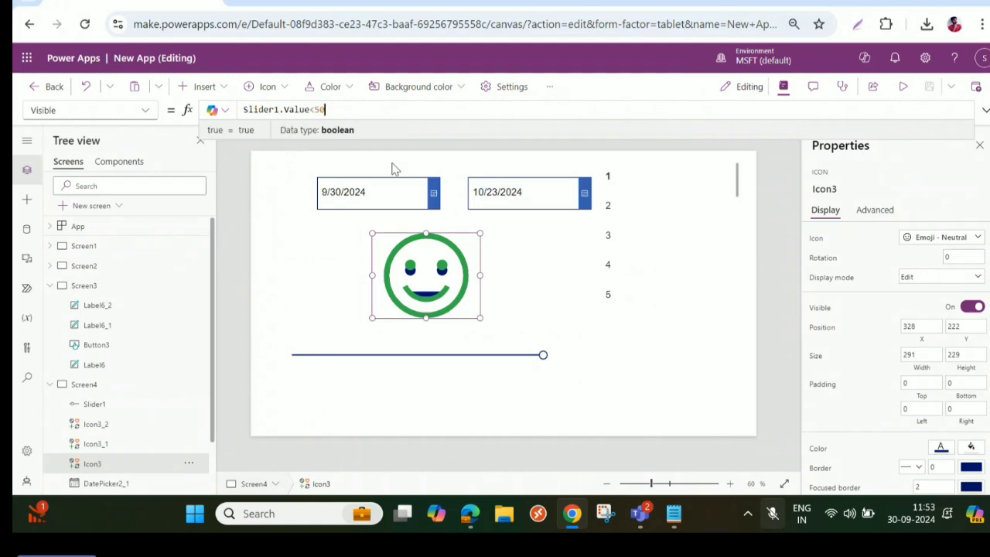
pyautogui.press('BackSpace')
pyautogui.write('=')
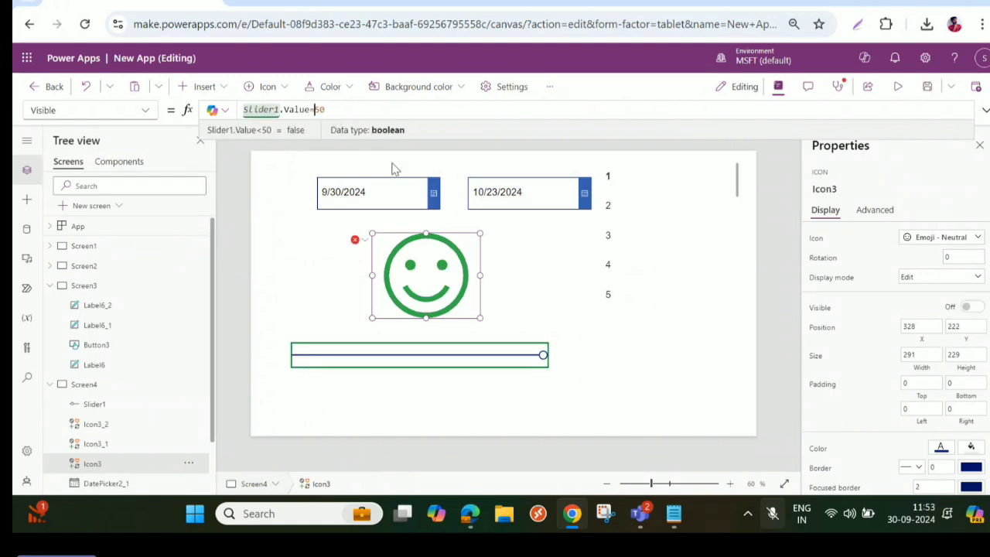
# - Preview the app and move the slider to the middle, near the minimum, back to the middle and near the maximum, and close the preview
pyautogui.click(898, 86)
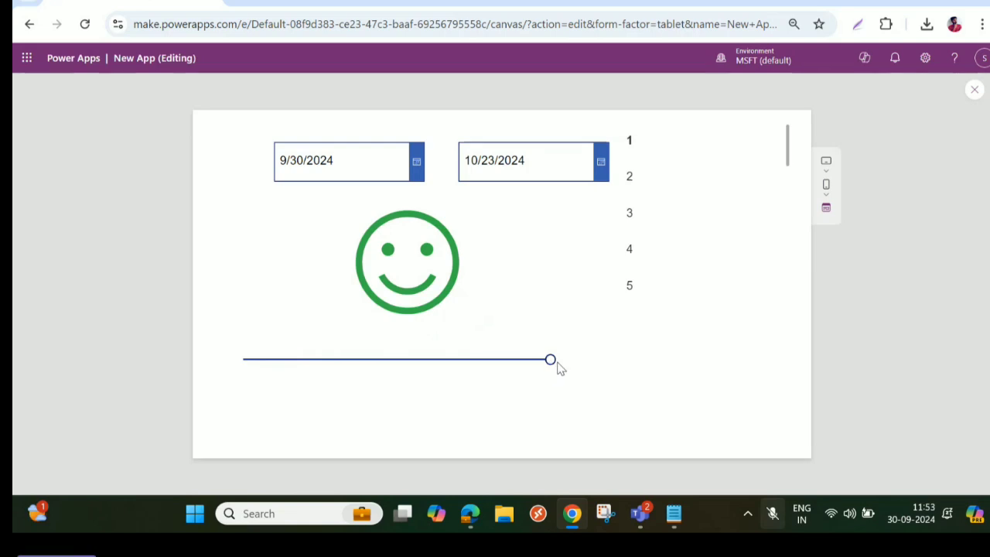
pyautogui.moveTo(550, 361); pyautogui.dragTo(401, 376)
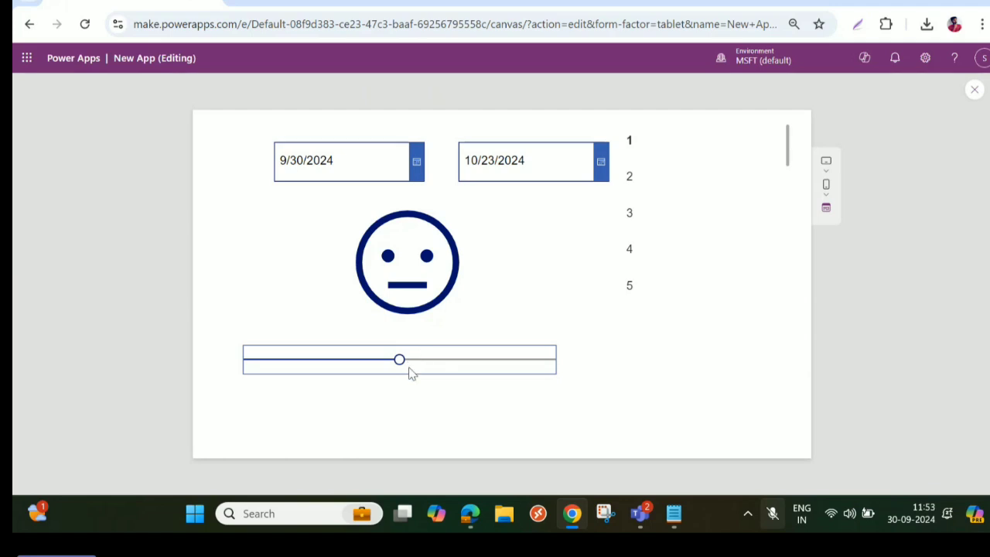
pyautogui.moveTo(405, 367); pyautogui.dragTo(260, 369)
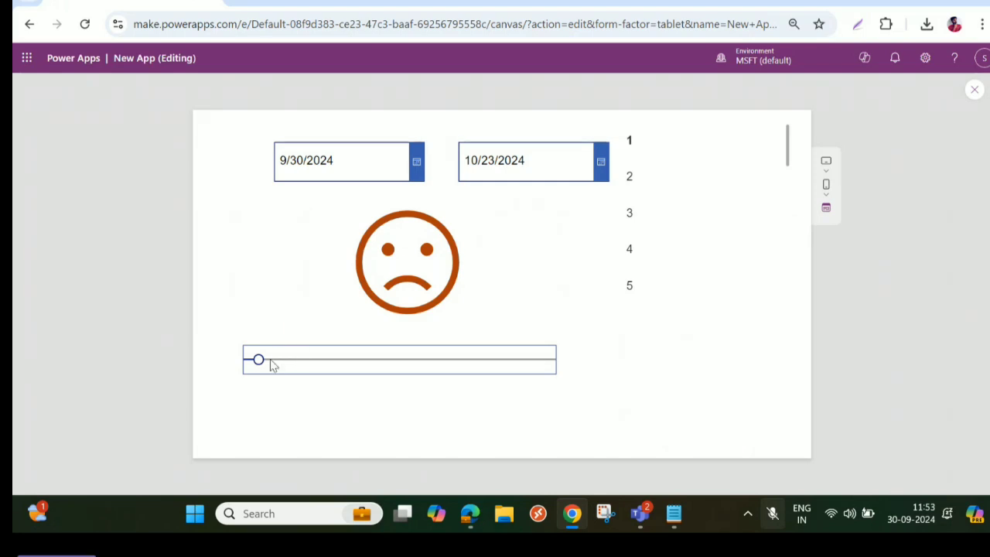
pyautogui.moveTo(260, 360); pyautogui.dragTo(400, 365)
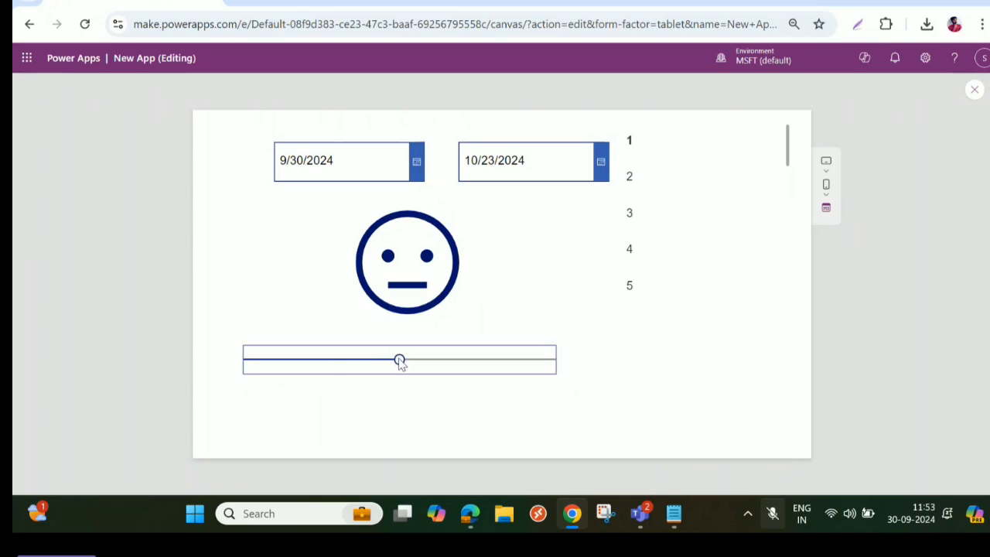
pyautogui.moveTo(400, 363); pyautogui.dragTo(519, 367)
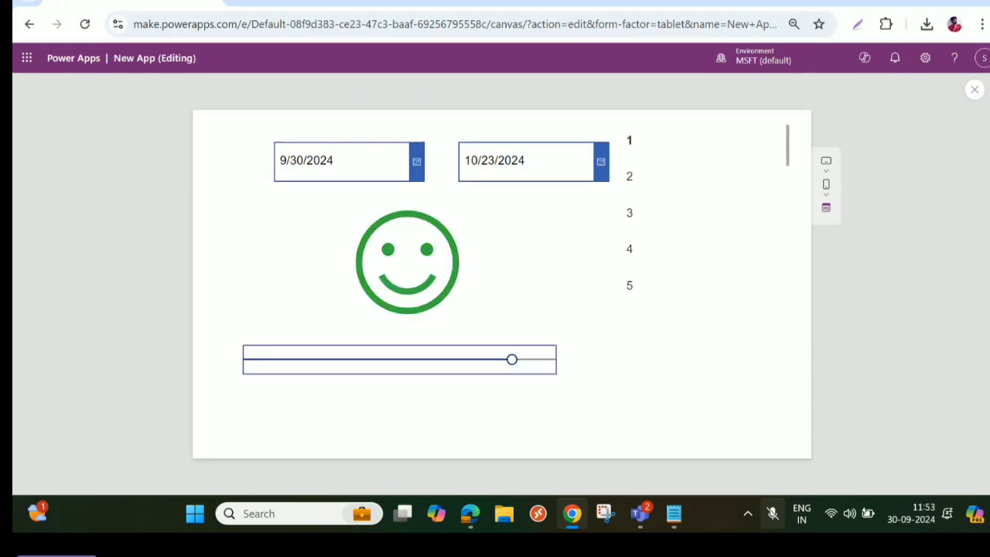
pyautogui.click(974, 87)
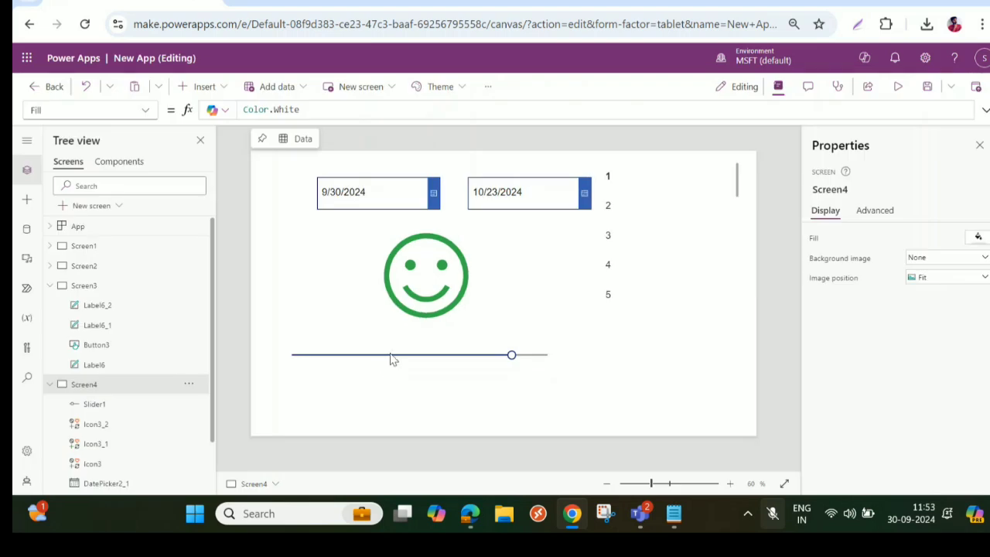
# - Review Slider1's properties and the comparison value in Icon3's Visible formula
pyautogui.click(391, 355)
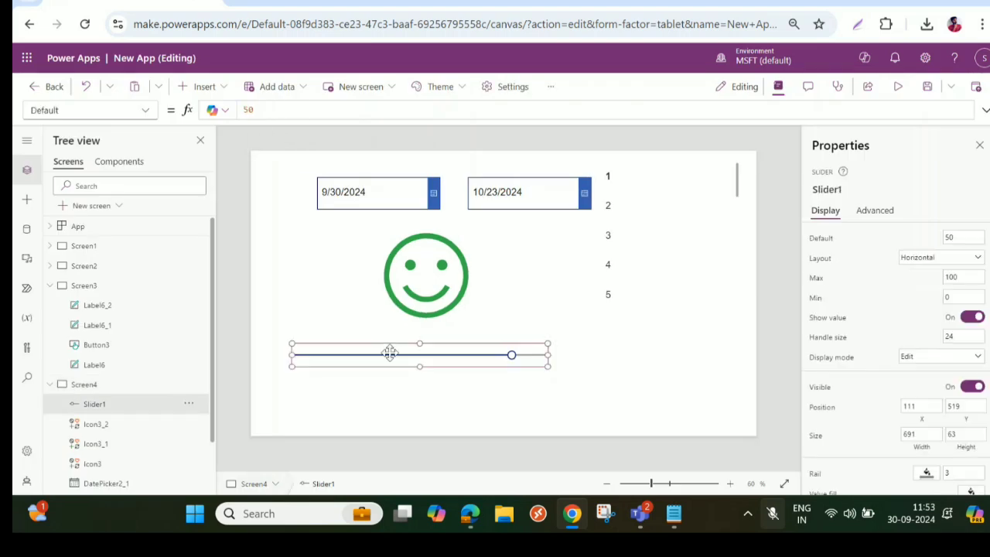
pyautogui.click(93, 464)
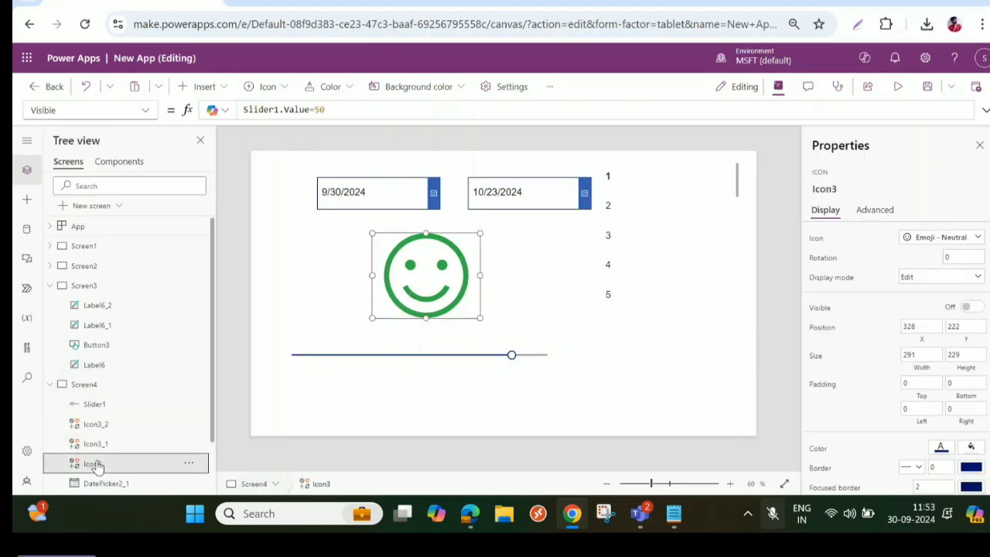
pyautogui.click(315, 110)
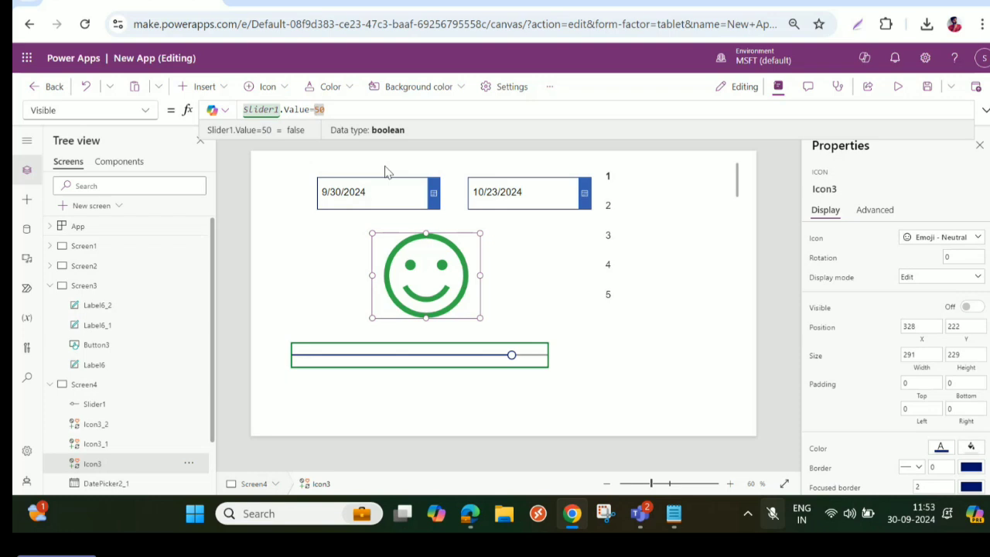
# - Move the smile icon closer to the slider, to about X 297, Y 265
pyautogui.click(539, 295)
pyautogui.click(441, 288)
pyautogui.moveTo(440, 290); pyautogui.dragTo(423, 314)
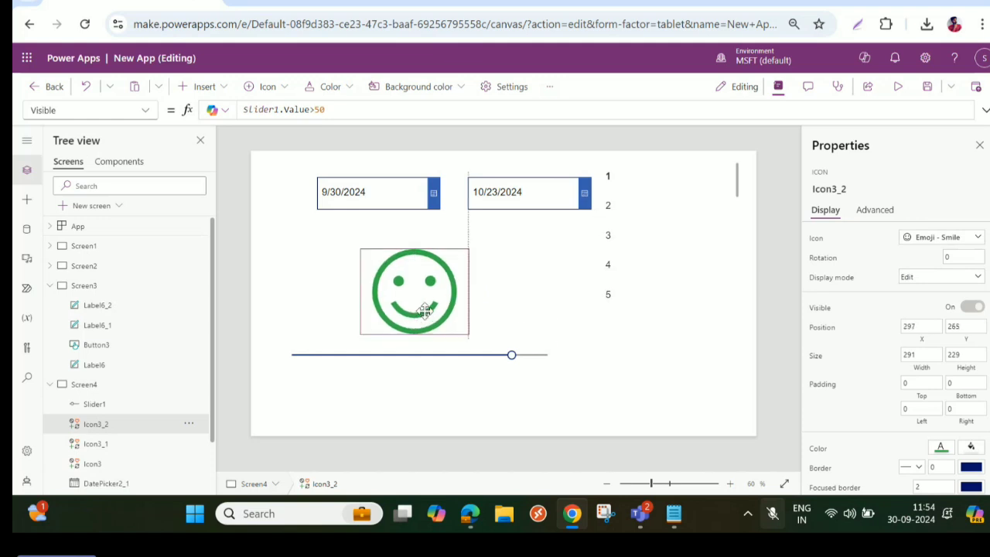
# - Preview the app again, move the slider almost to its maximum, and close the preview
pyautogui.click(898, 86)
pyautogui.moveTo(515, 366)
pyautogui.moveTo(516, 366); pyautogui.dragTo(553, 358)
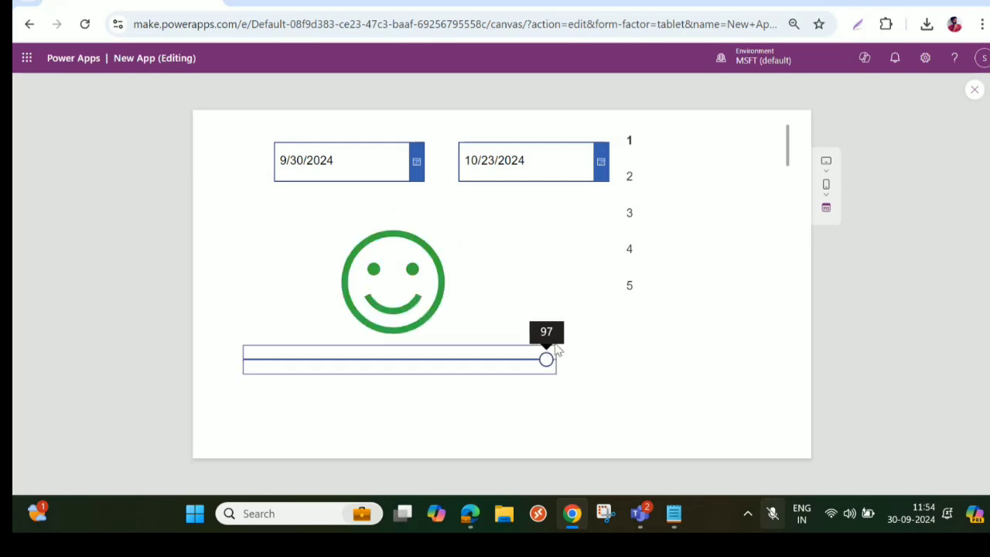
pyautogui.click(974, 89)
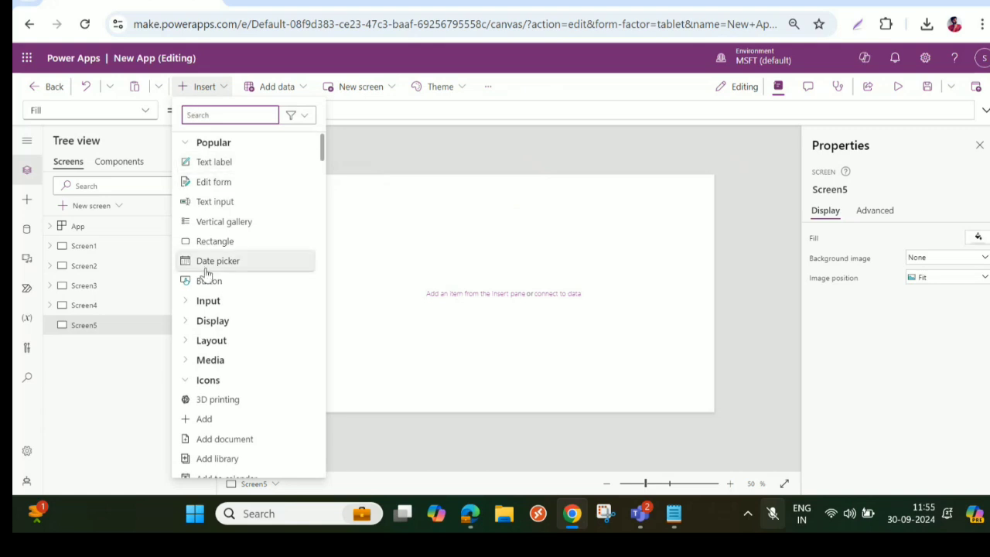
# - Insert a vertical gallery on Screen5 and set its Items formula to Sequence(50)
pyautogui.click(215, 225)
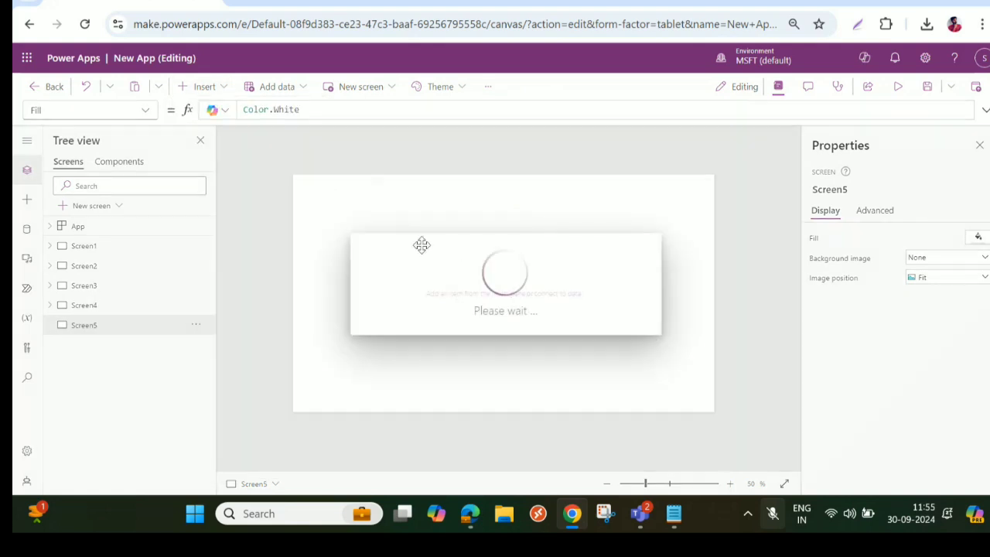
pyautogui.doubleClick(353, 109)
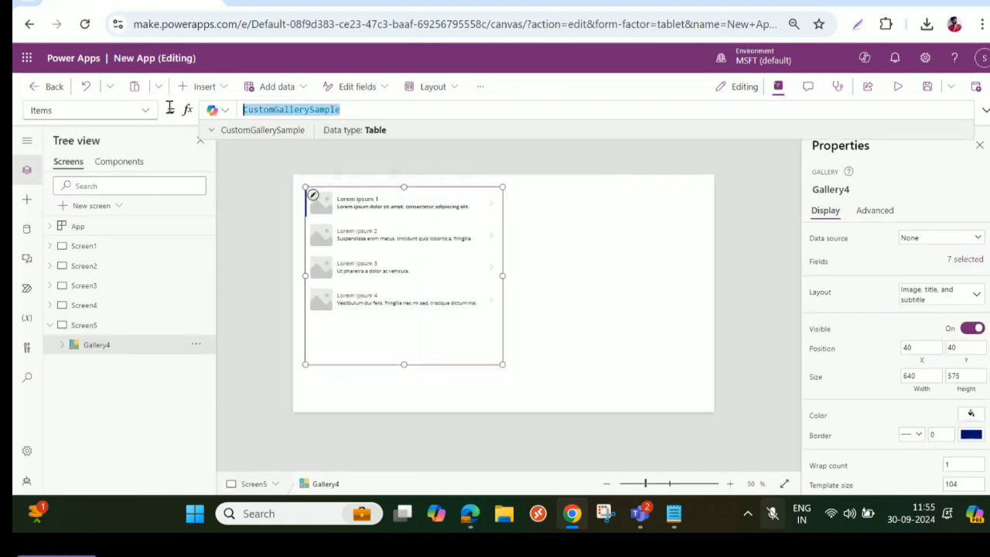
pyautogui.write('Sequence')
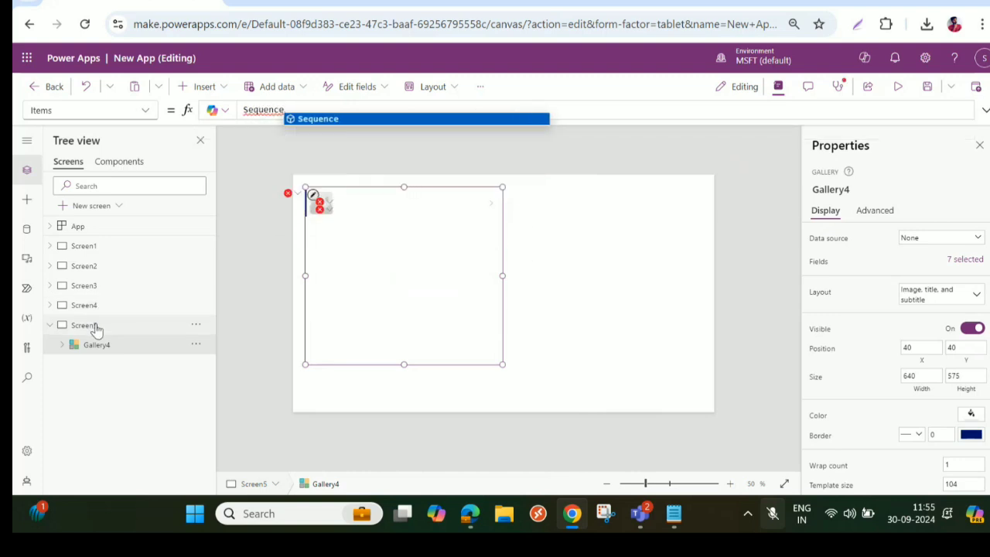
pyautogui.write('(5')
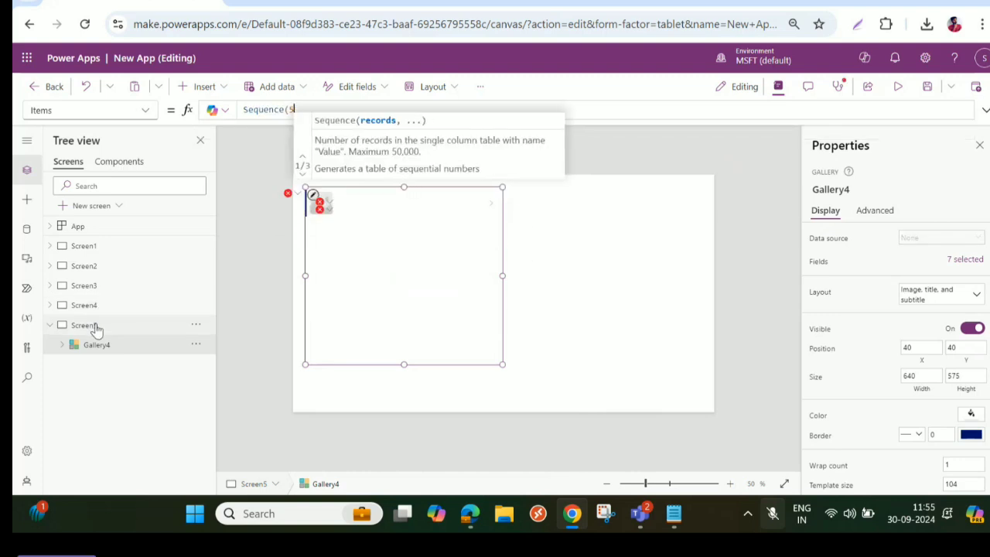
pyautogui.write('0)')
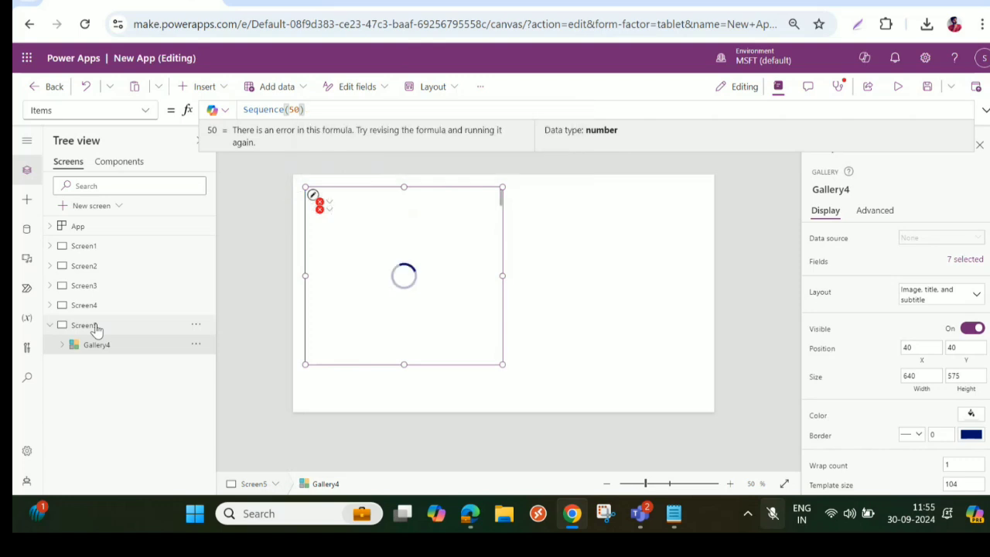
# - Apply the Title layout to the gallery and set its title label to Arial, size 40
pyautogui.click(960, 294)
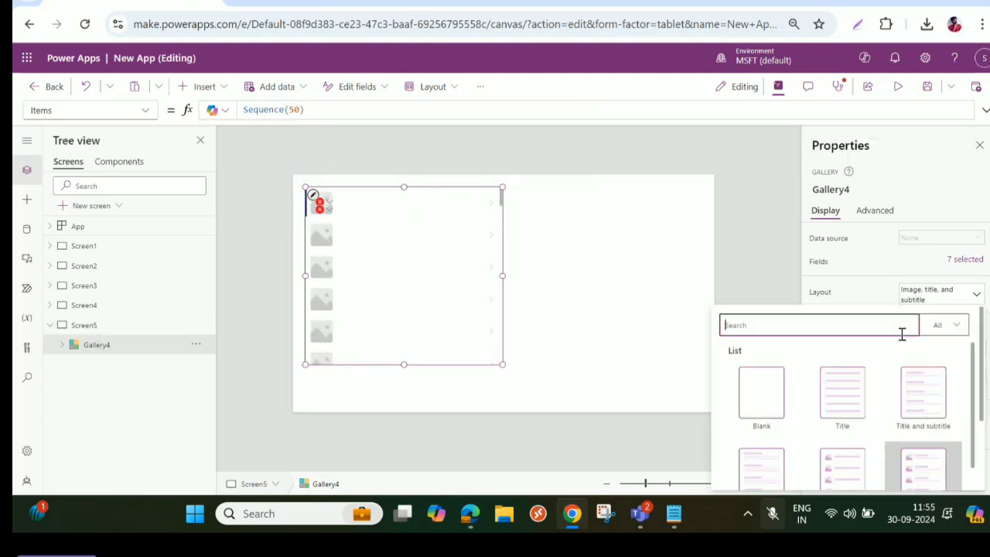
pyautogui.click(843, 400)
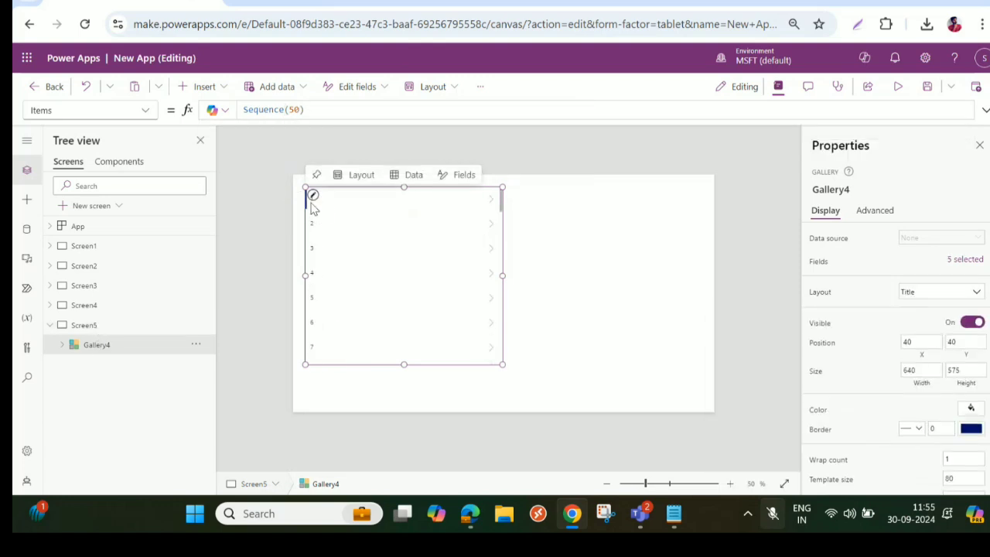
pyautogui.click(343, 201)
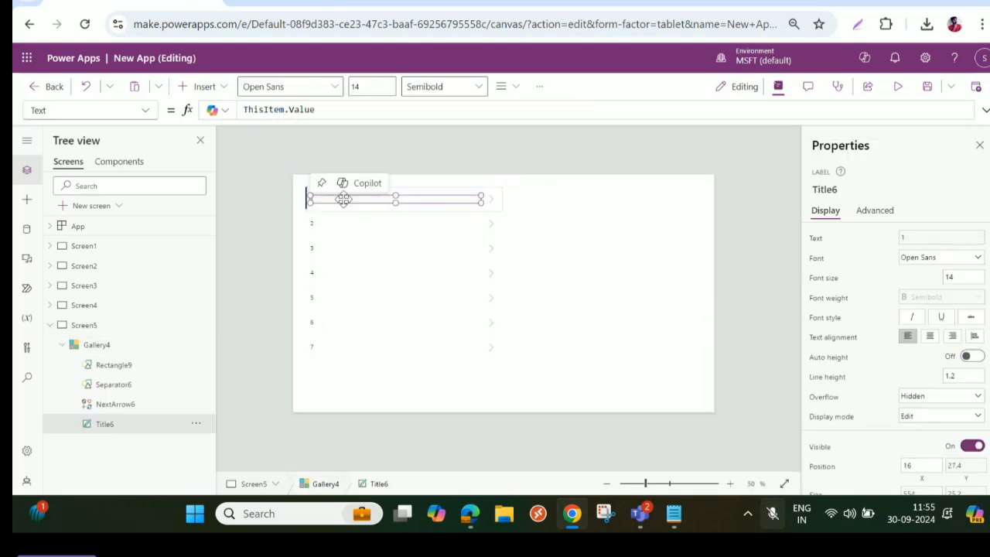
pyautogui.click(943, 258)
pyautogui.click(914, 271)
pyautogui.moveTo(963, 278); pyautogui.dragTo(899, 276)
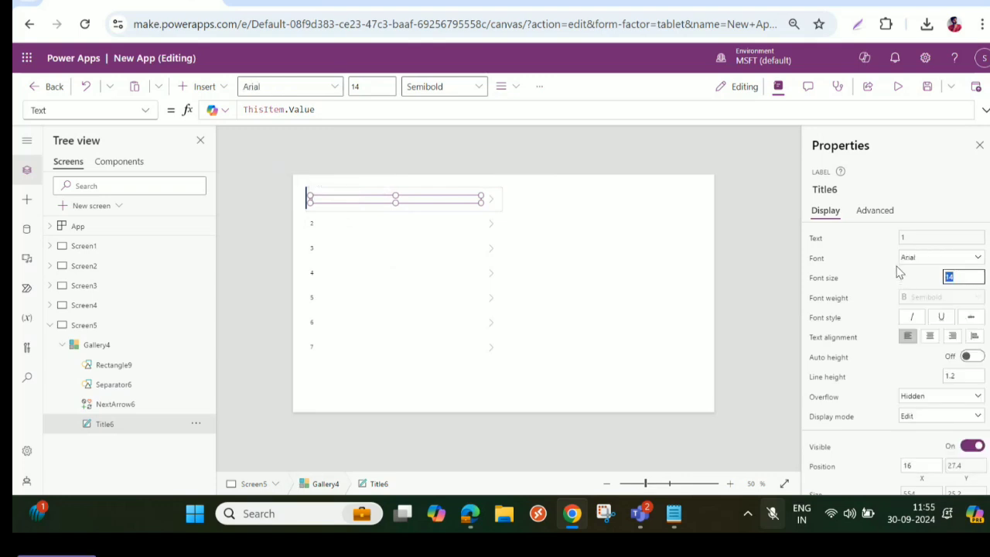
pyautogui.write('40')
pyautogui.press('Tab')
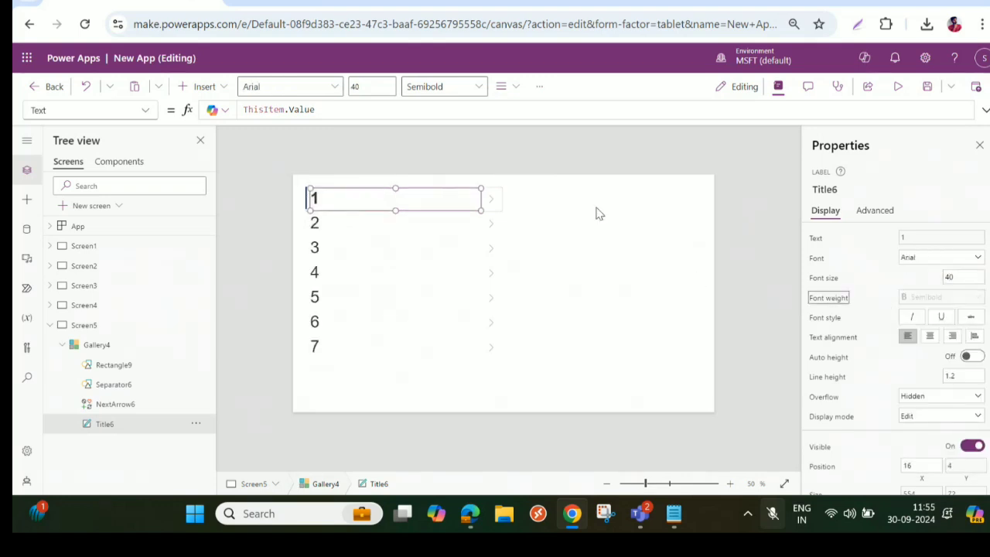
# - Narrow the title label and move the gallery to about X 177, Y 51
pyautogui.moveTo(480, 206); pyautogui.dragTo(443, 209)
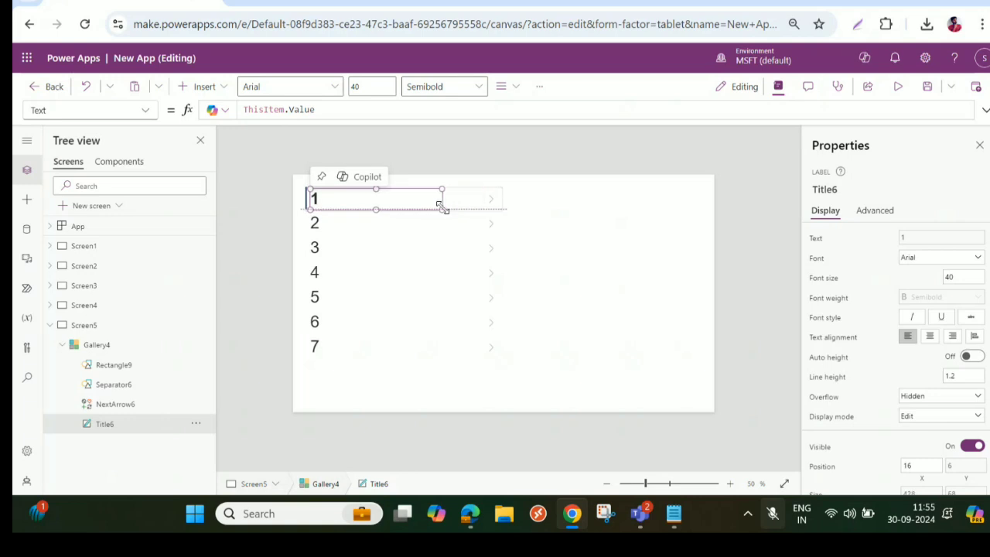
pyautogui.moveTo(371, 268); pyautogui.dragTo(415, 266)
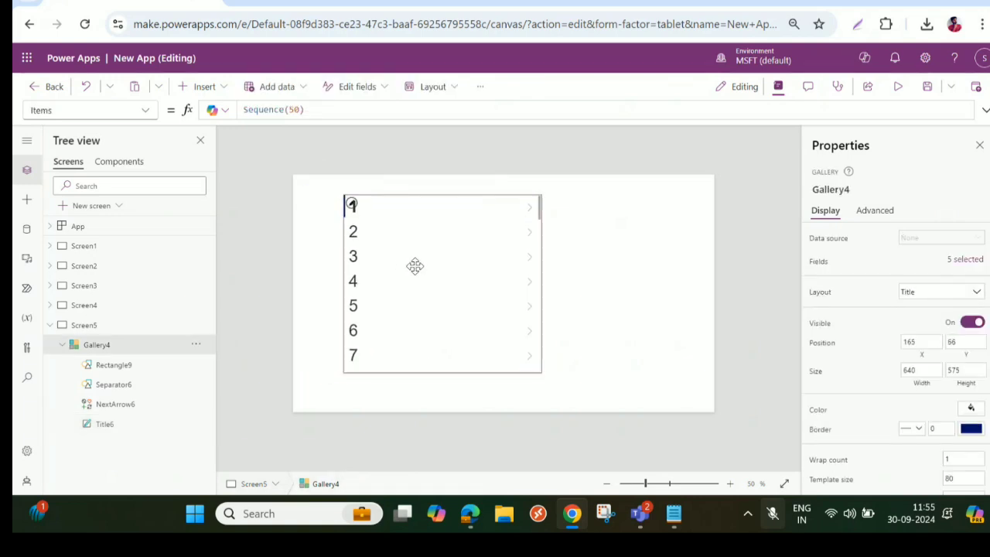
# - Move the gallery's arrow icon beside the numbers, about X 116, Y 11, and set its size to width 100 and height 60
pyautogui.click(533, 203)
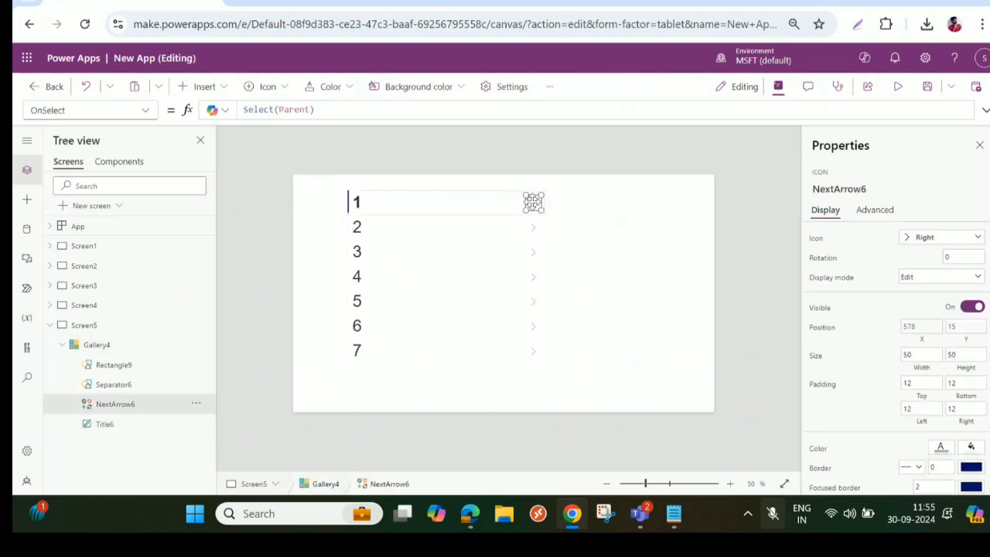
pyautogui.moveTo(533, 202); pyautogui.dragTo(390, 198)
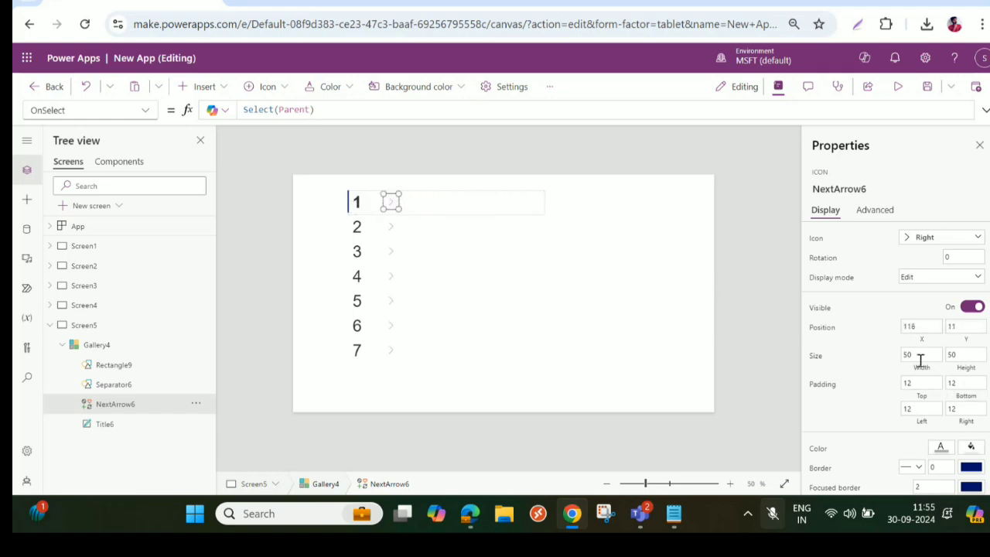
pyautogui.click(921, 356)
pyautogui.write('100')
pyautogui.press('Tab')
pyautogui.write('10')
pyautogui.press('Tab')
pyautogui.hotkey('shift', 'Tab')
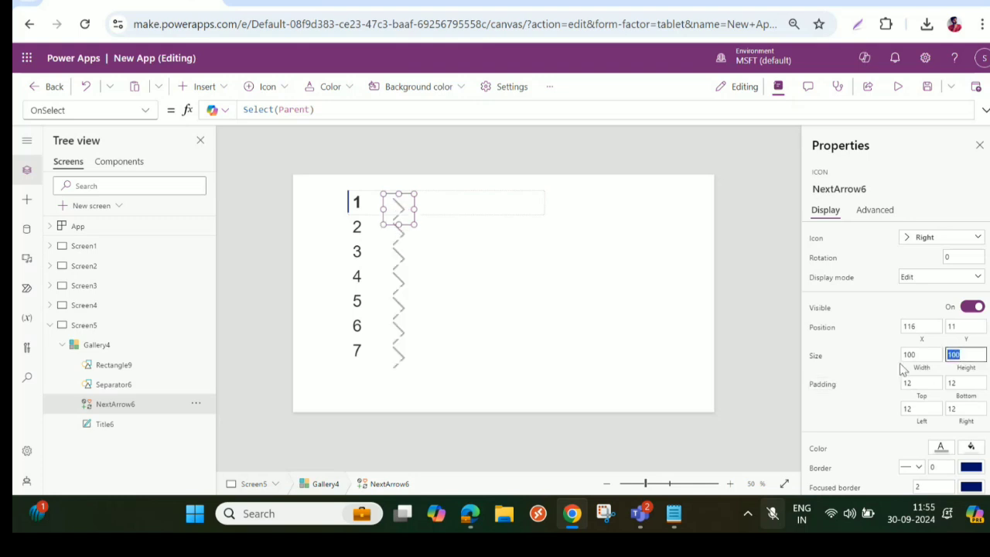
pyautogui.write('60')
pyautogui.press('Tab')
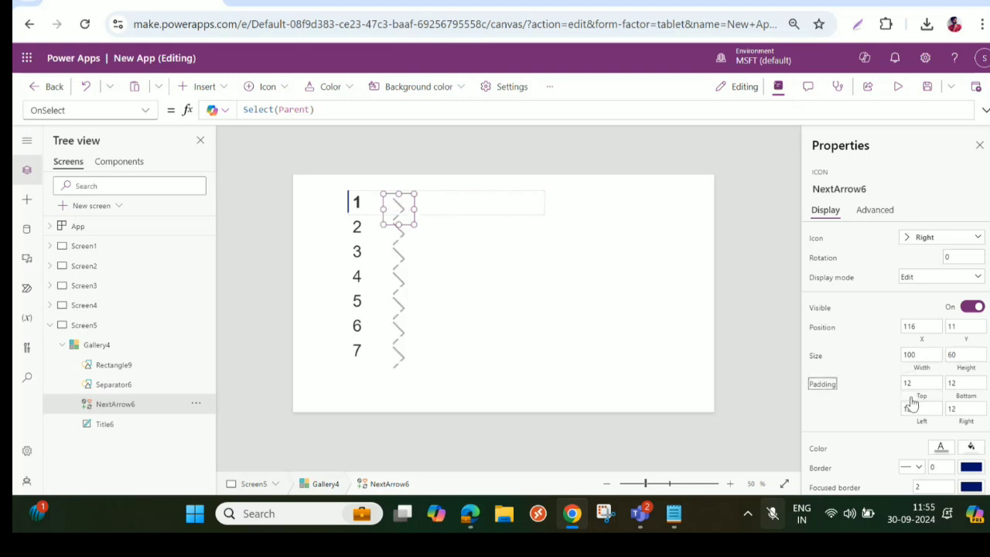
# - Move the arrow icon closer to the numbers, about X 74, Y 10, and color it orange
pyautogui.moveTo(398, 203); pyautogui.dragTo(385, 202)
pyautogui.click(941, 449)
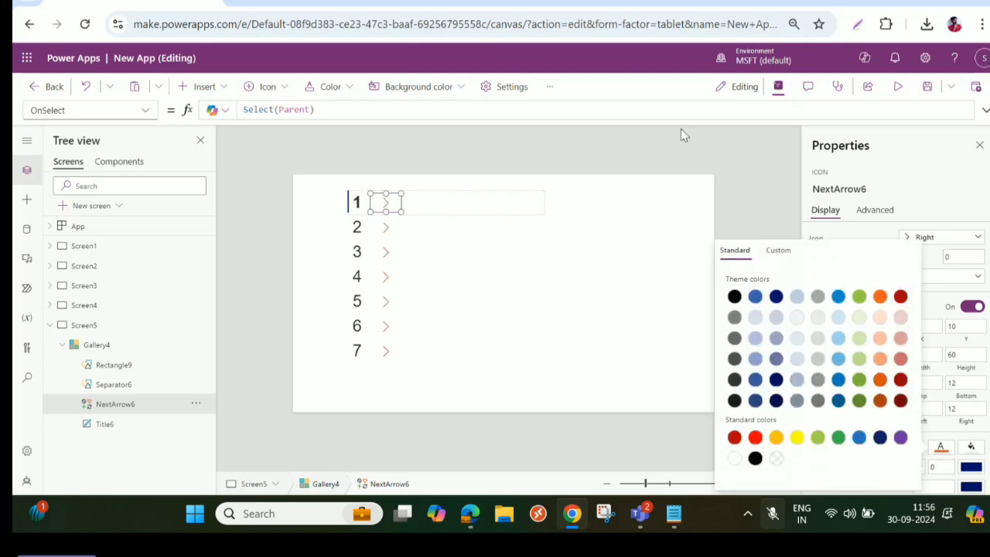
# - Narrow the gallery to about 238 and place it near X 252, Y 111, and shrink the title label to about 76 by 64
pyautogui.click(438, 323)
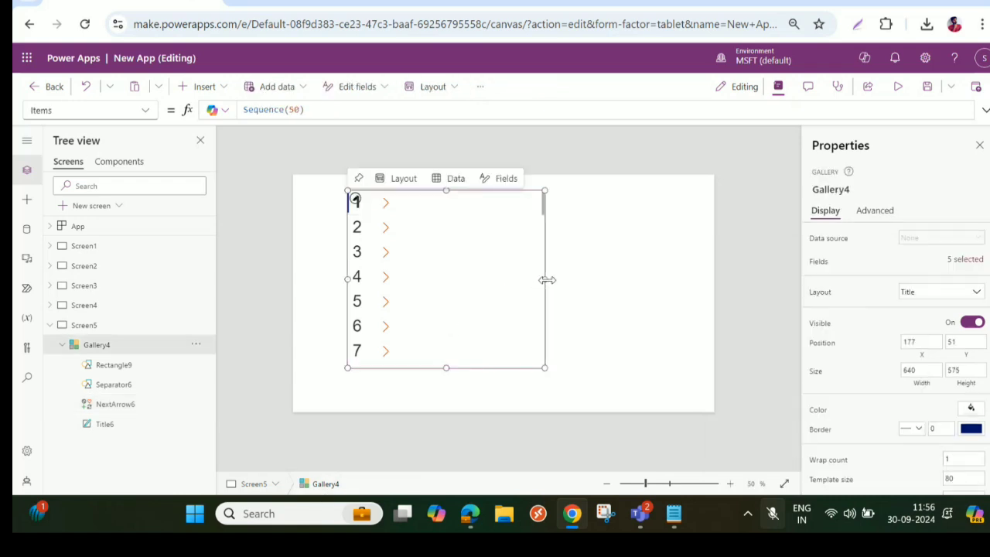
pyautogui.moveTo(547, 280); pyautogui.dragTo(430, 299)
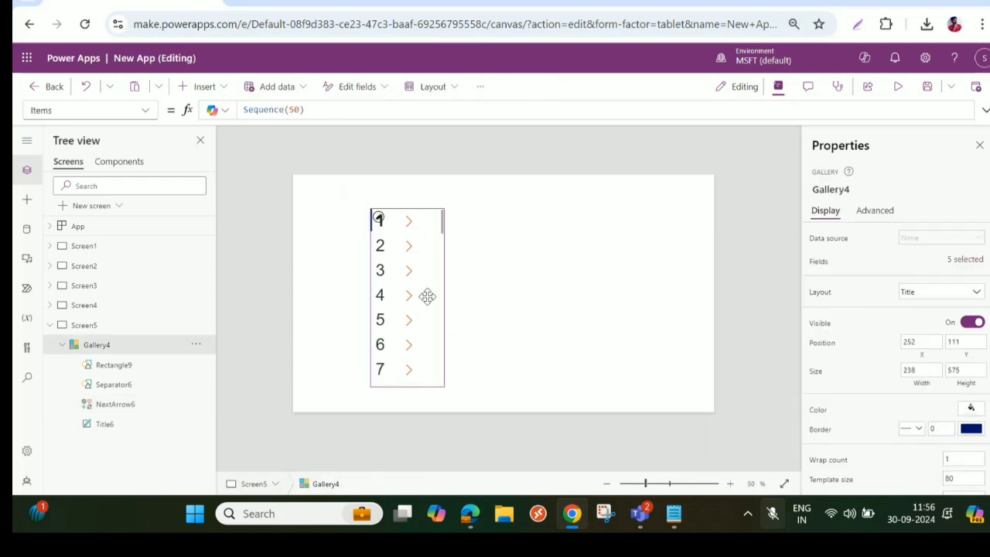
pyautogui.click(389, 226)
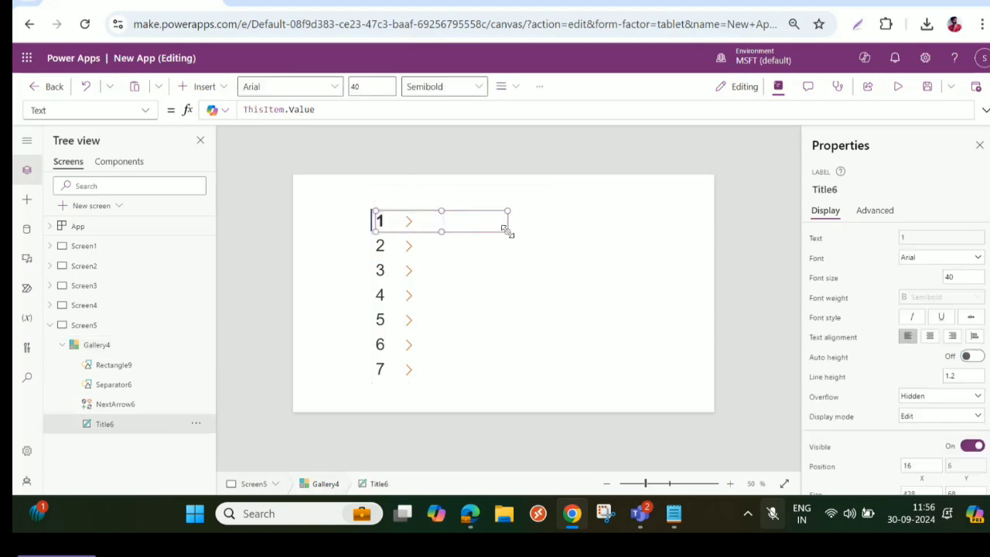
pyautogui.moveTo(507, 231); pyautogui.dragTo(401, 231)
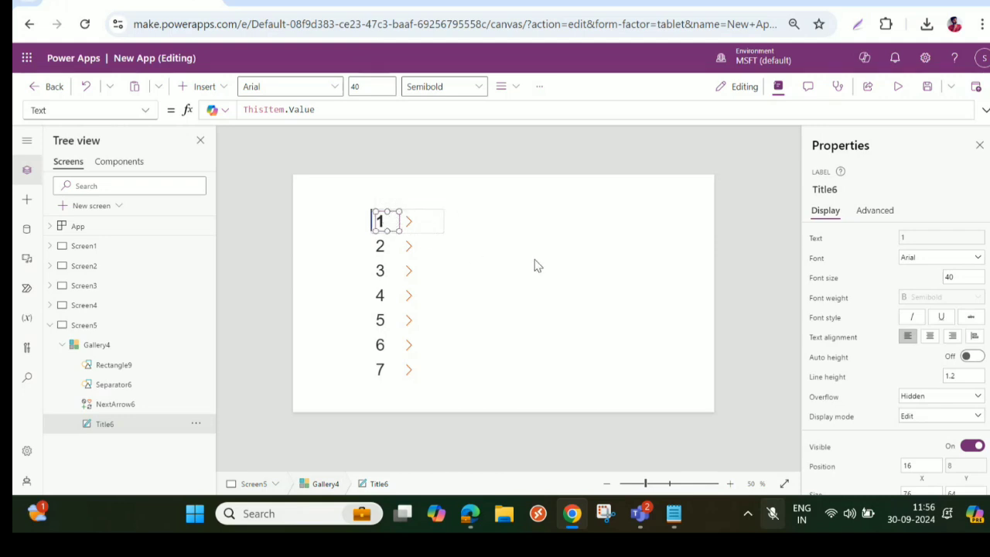
# - Replace the arrow icon's OnSelect formula with an If function that tests Mod(ThisItem.Value,2)=0
pyautogui.click(410, 224)
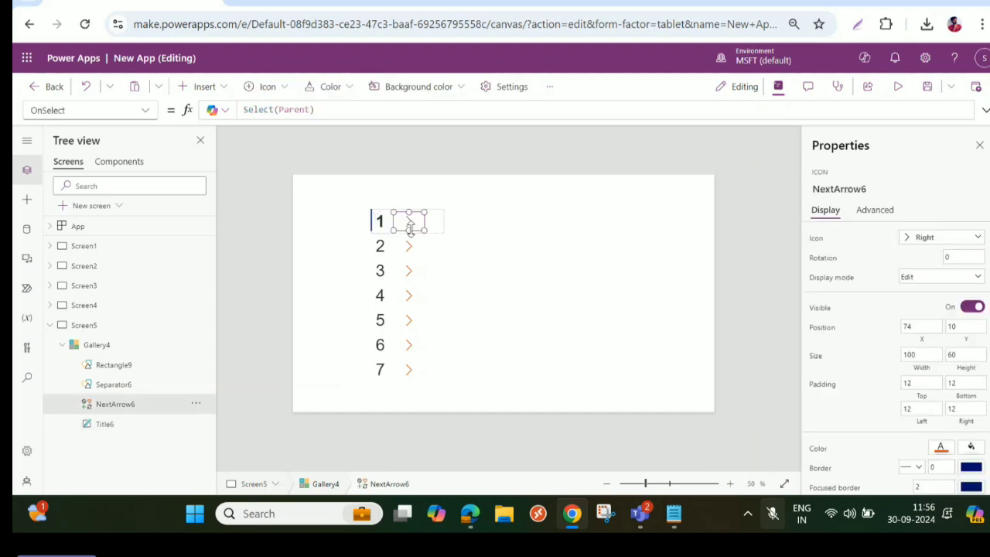
pyautogui.click(327, 111)
pyautogui.click(875, 210)
pyautogui.press('BackSpace')
pyautogui.press('BackSpace')
pyautogui.press('BackSpace')
pyautogui.press('BackSpace')
pyautogui.press('BackSpace')
pyautogui.press('BackSpace')
pyautogui.press('BackSpace')
pyautogui.press('BackSpace')
pyautogui.press('BackSpace')
pyautogui.press('BackSpace')
pyautogui.press('BackSpace')
pyautogui.press('BackSpace')
pyautogui.press('BackSpace')
pyautogui.press('BackSpace')
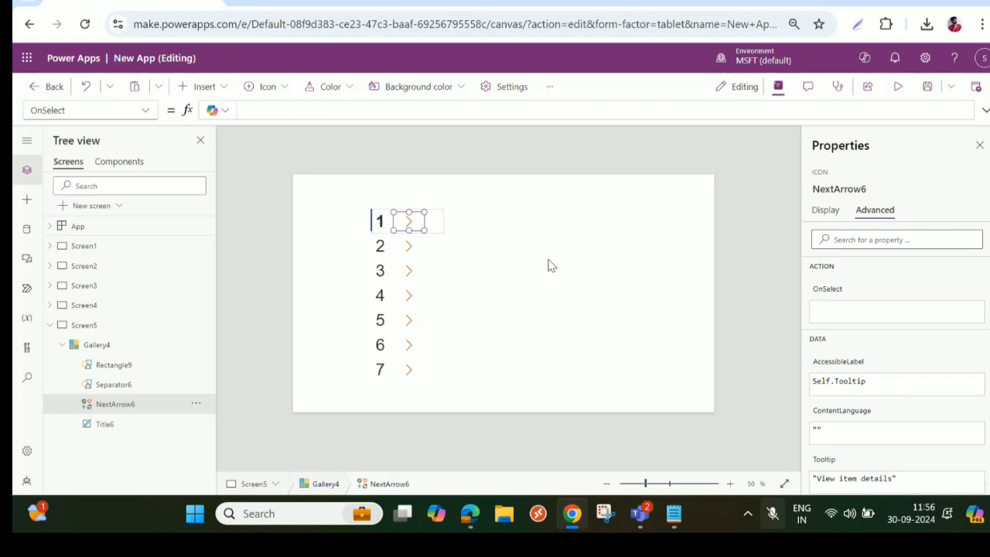
pyautogui.write('If(')
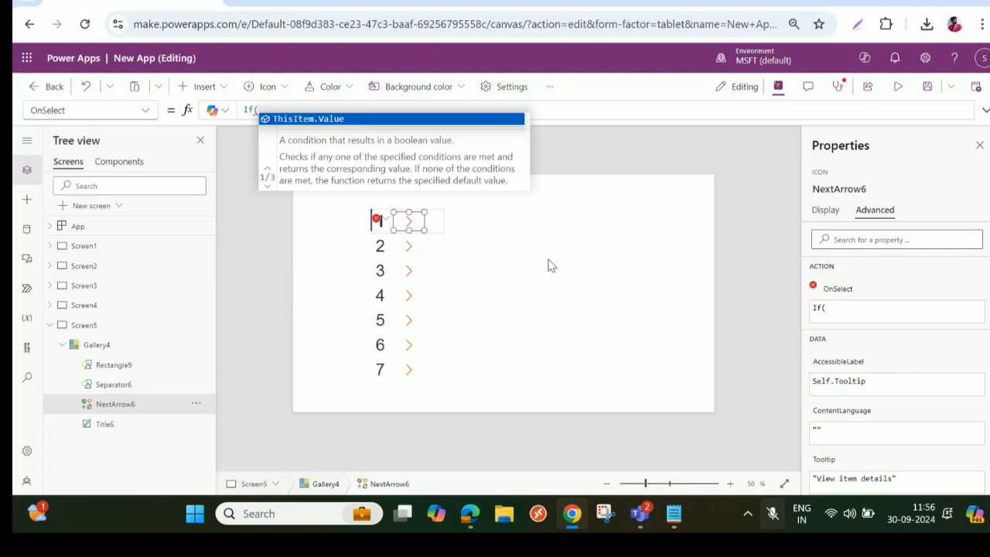
pyautogui.write('Mod')
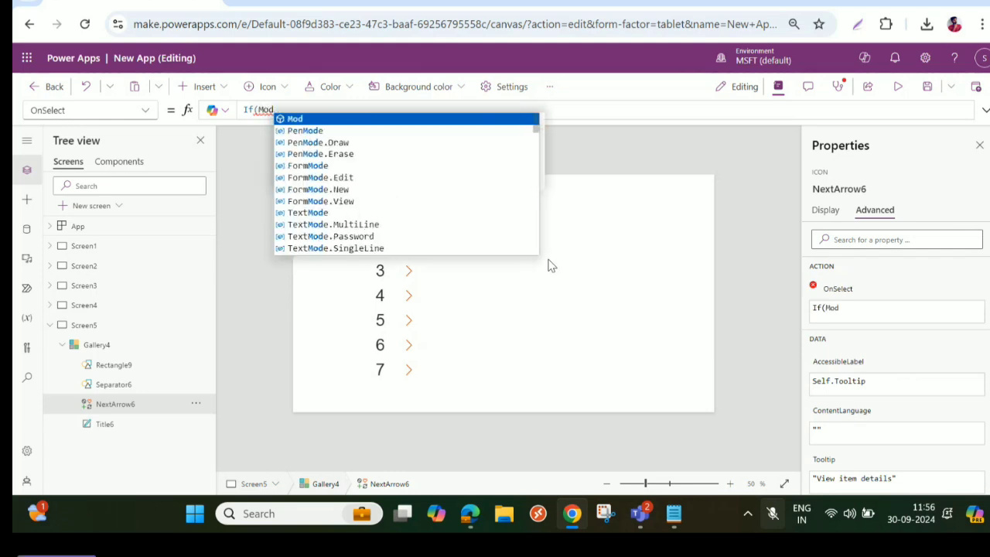
pyautogui.write('(')
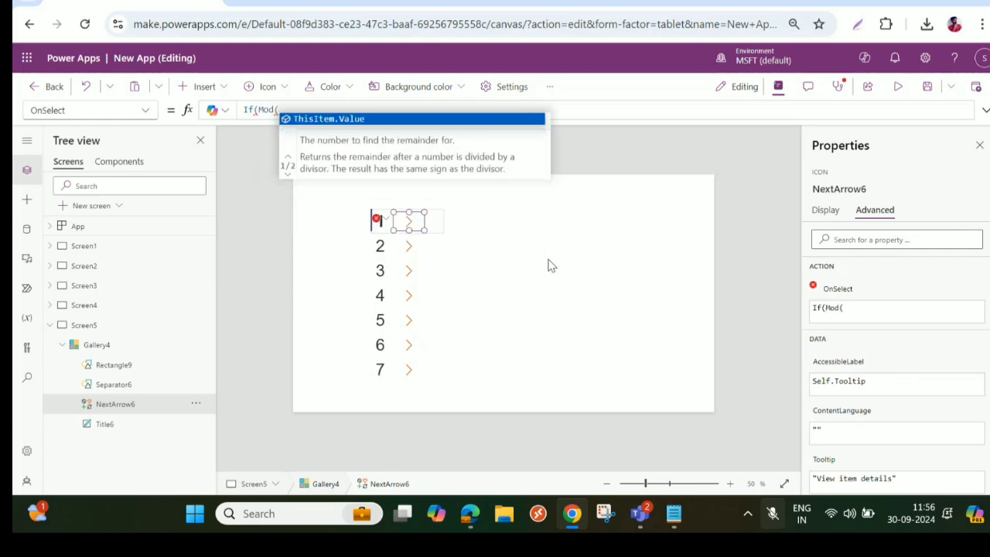
pyautogui.press('Tab')
pyautogui.write(')')
pyautogui.press('BackSpace')
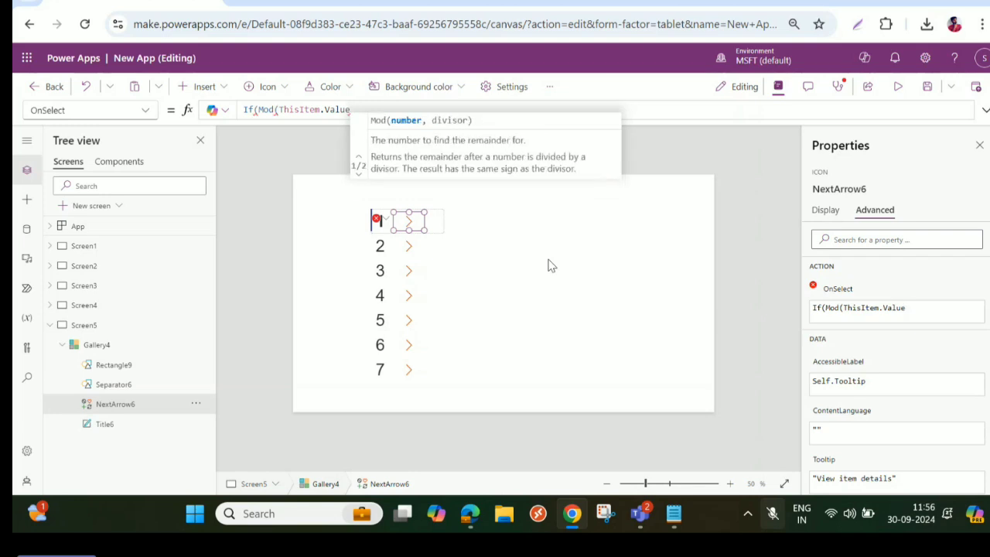
pyautogui.write(',')
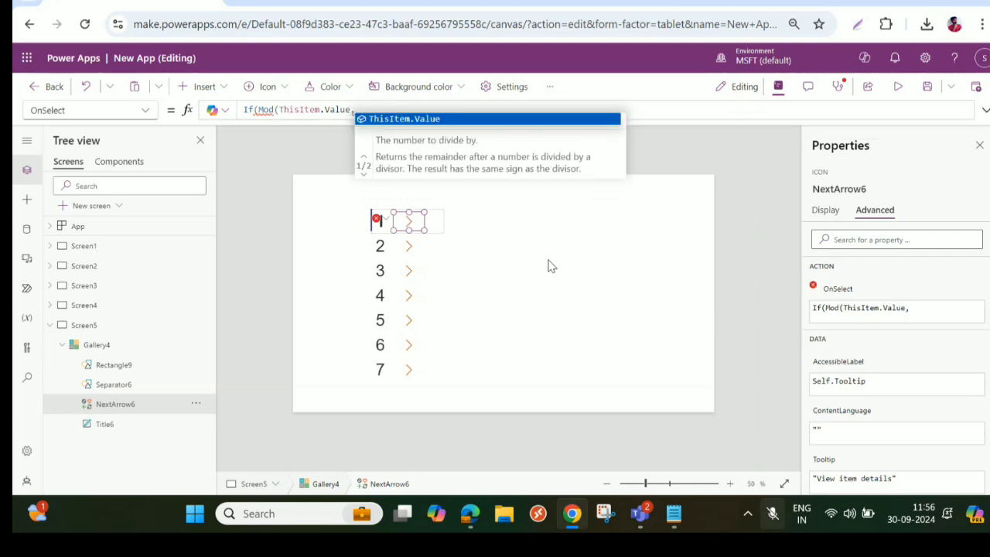
pyautogui.write('2)=0')
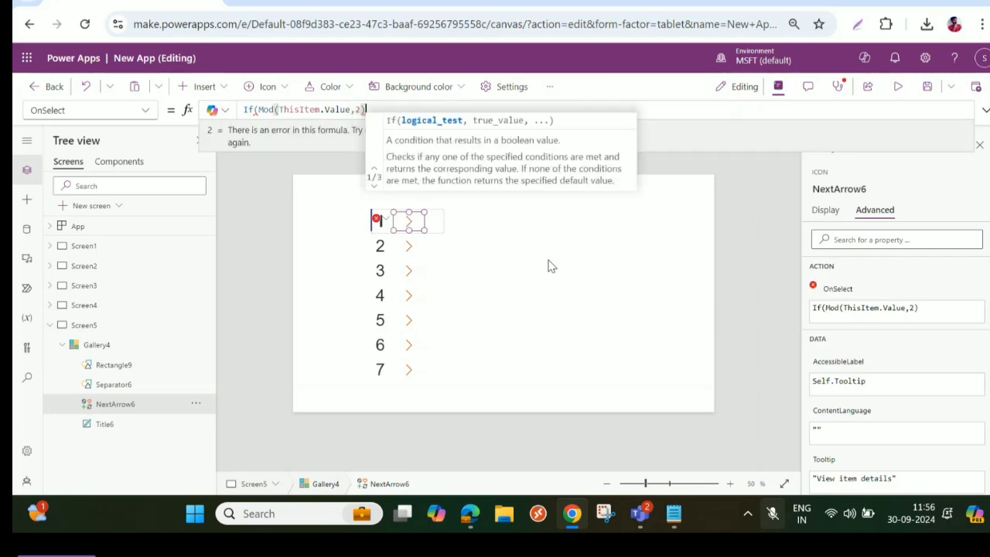
pyautogui.write(',')
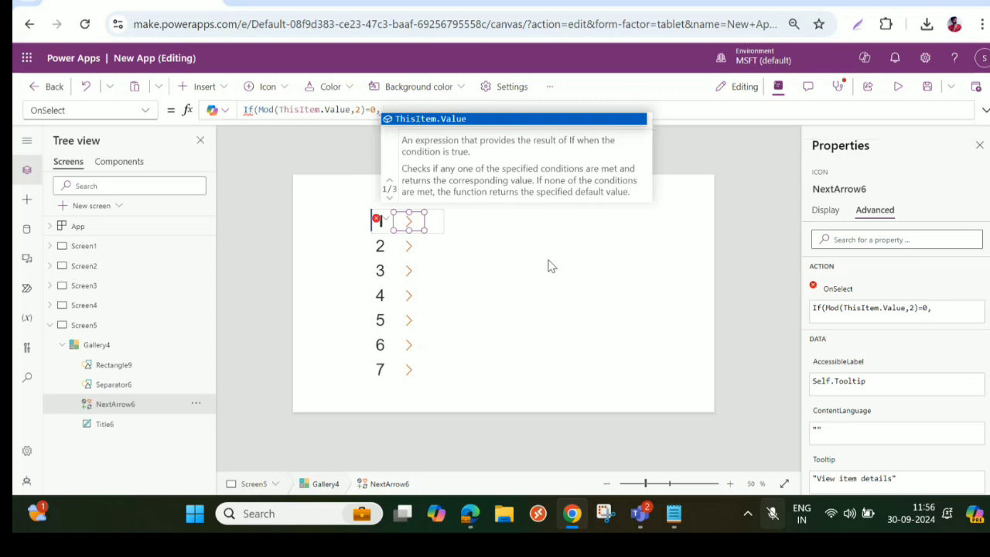
pyautogui.write('Not')
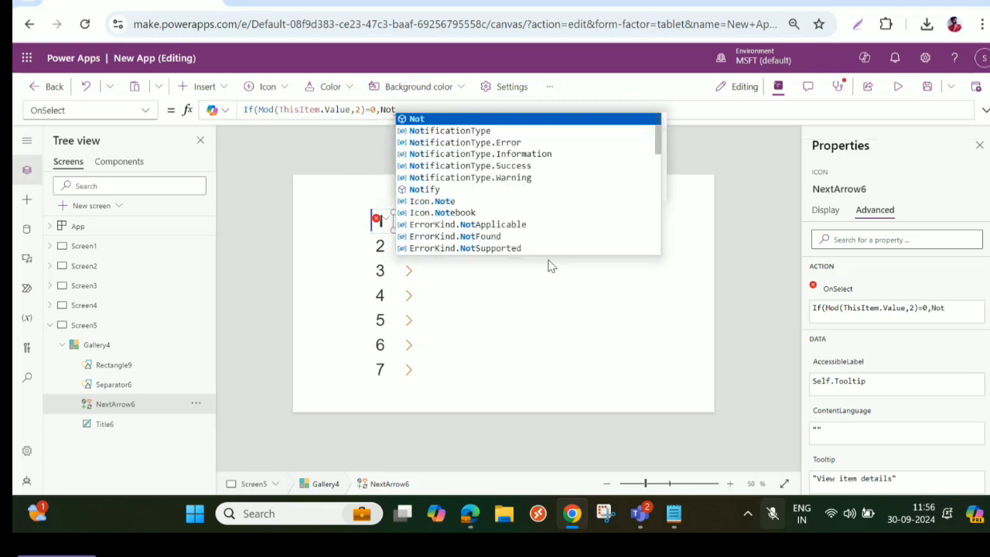
# - Add Notify("It is a EVEN Number") as the true result of the arrow's If formula
pyautogui.click(464, 191)
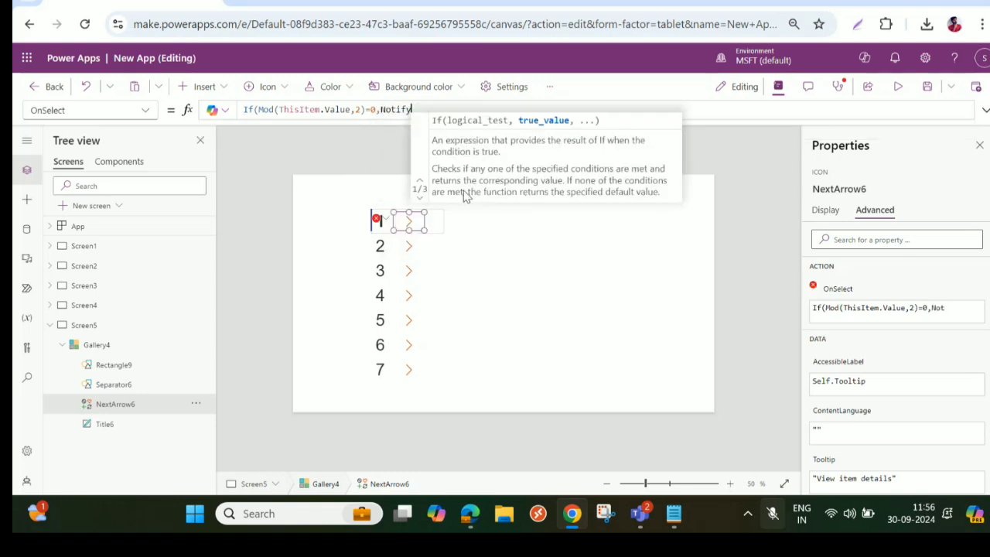
pyautogui.write('(""')
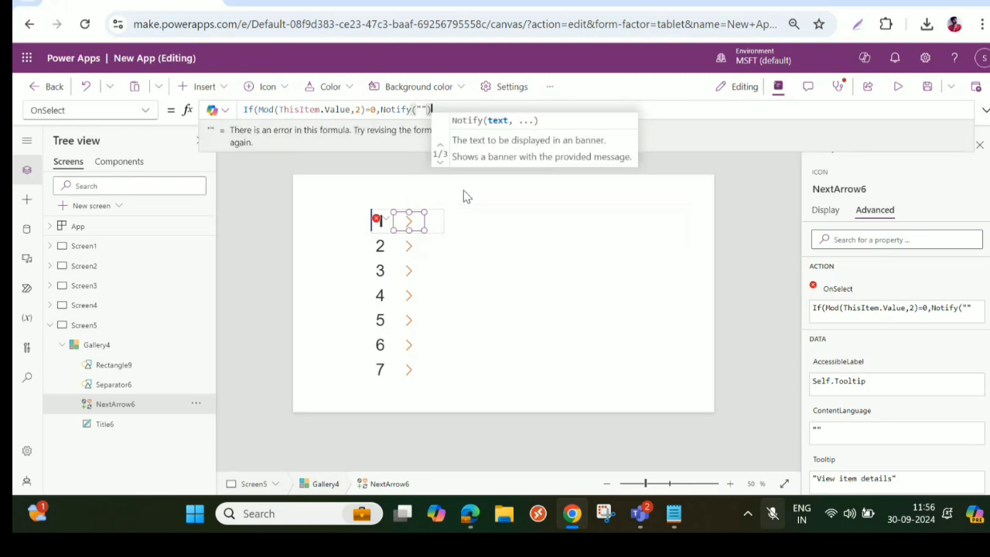
pyautogui.write(')')
pyautogui.press('Left')
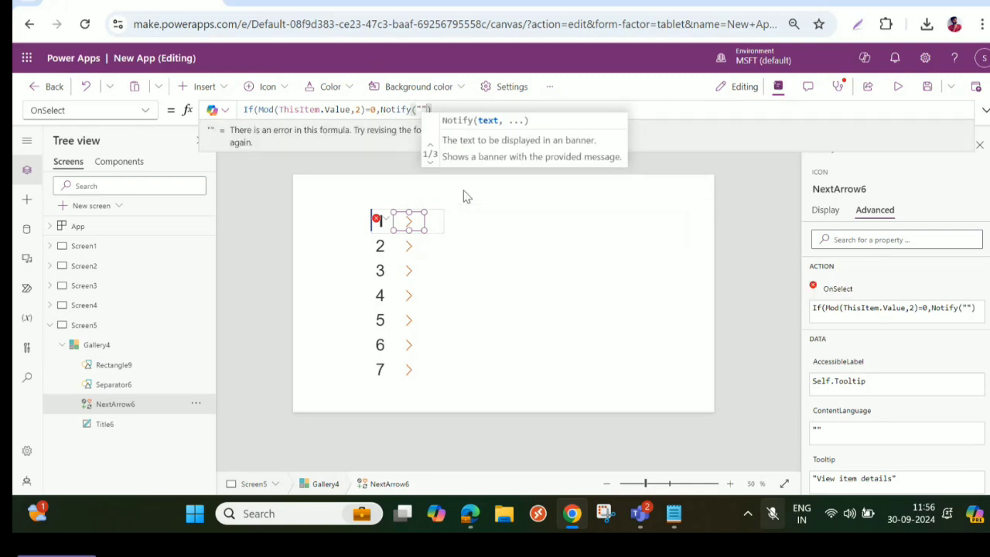
pyautogui.write('It is')
pyautogui.write(' a EVWN')
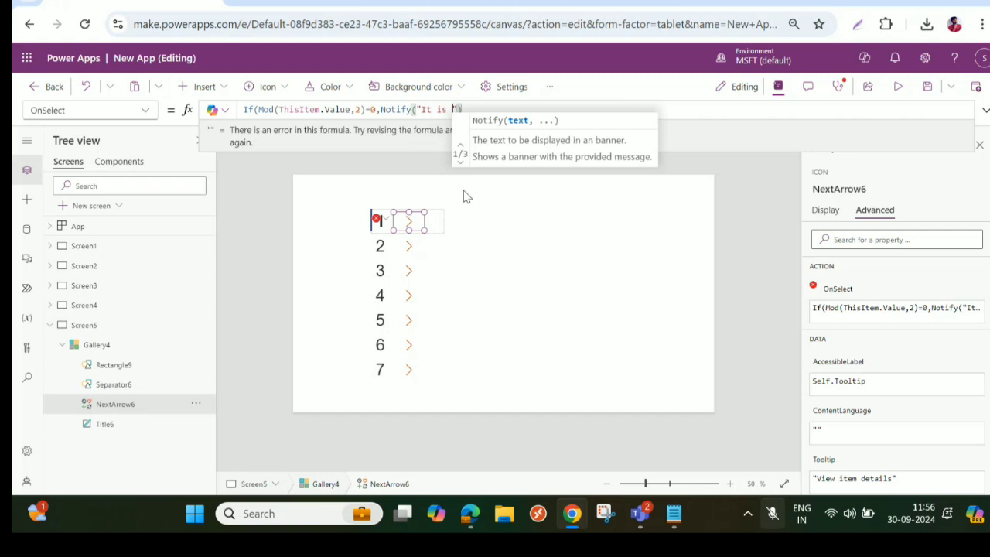
pyautogui.press('BackSpace')
pyautogui.press('BackSpace')
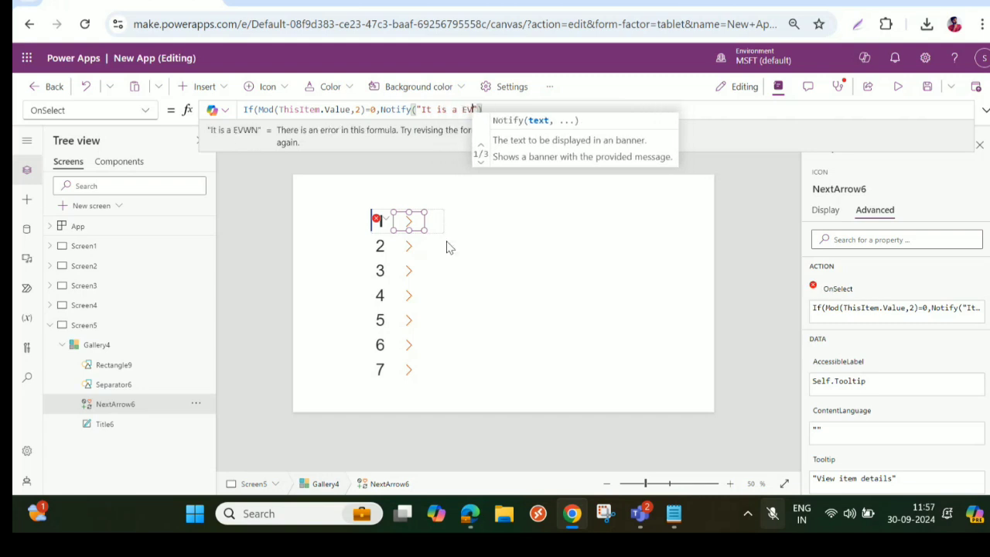
pyautogui.write('EN N')
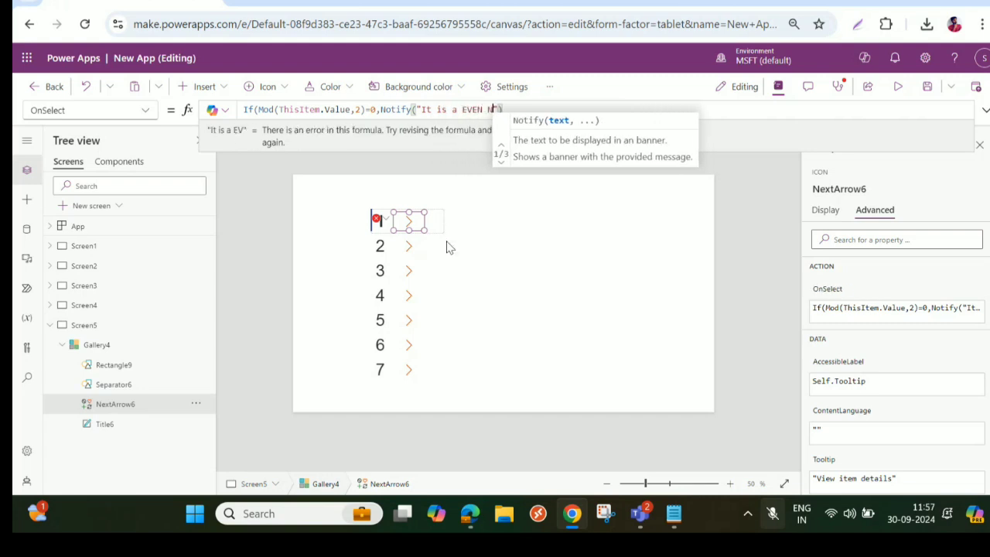
pyautogui.write('ub')
pyautogui.press('BackSpace')
pyautogui.press('BackSpace')
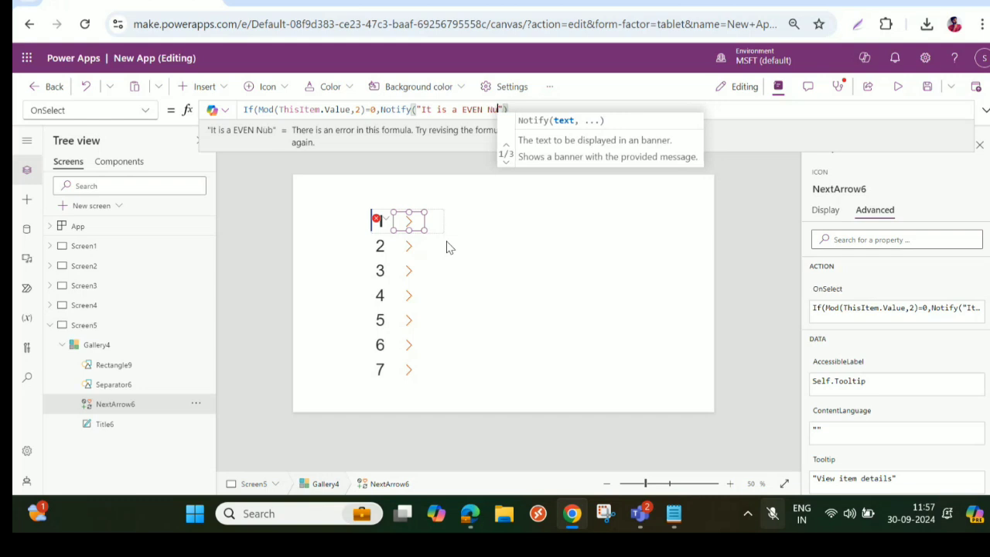
pyautogui.write('umber')
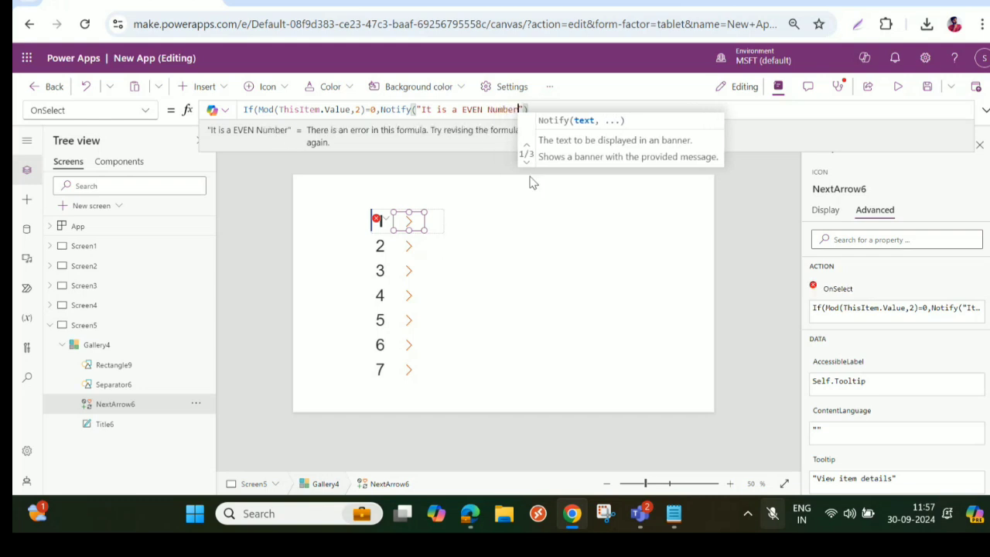
# - Copy the Notify call as the If formula's false result with the text "It is a ODD Number" and close the formula
pyautogui.moveTo(377, 110); pyautogui.dragTo(536, 112)
pyautogui.hotkey('ctrl', 'c')
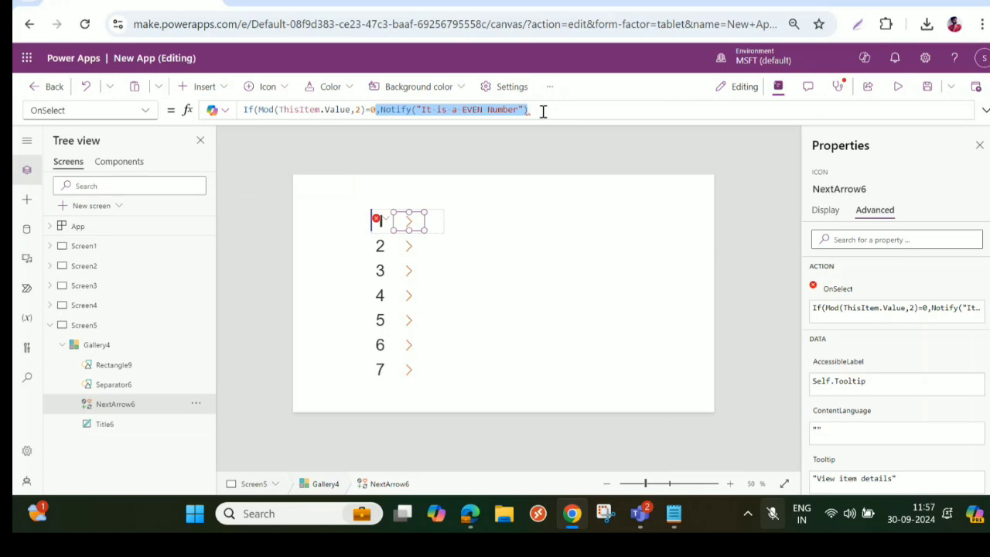
pyautogui.click(536, 112)
pyautogui.write(',')
pyautogui.hotkey('ctrl', 'v')
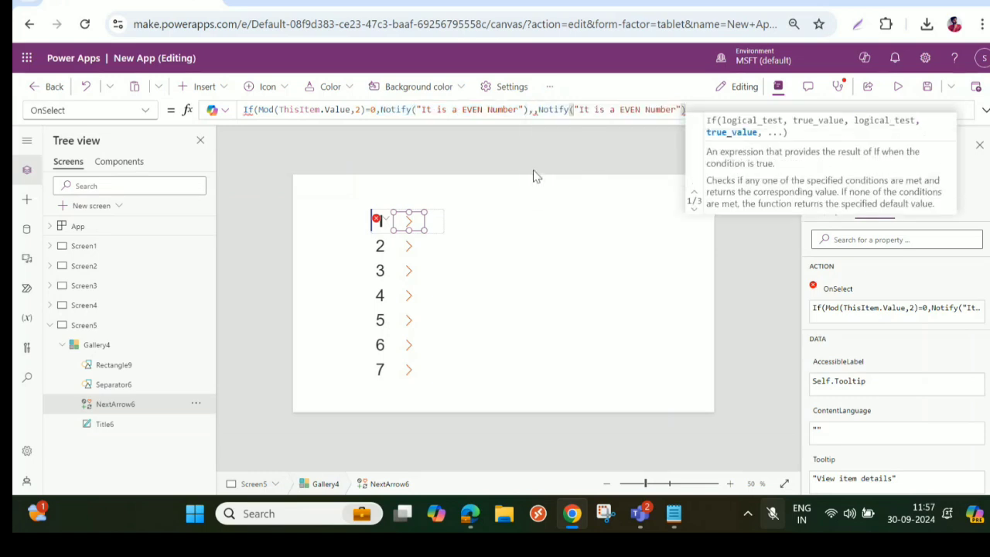
pyautogui.write(')')
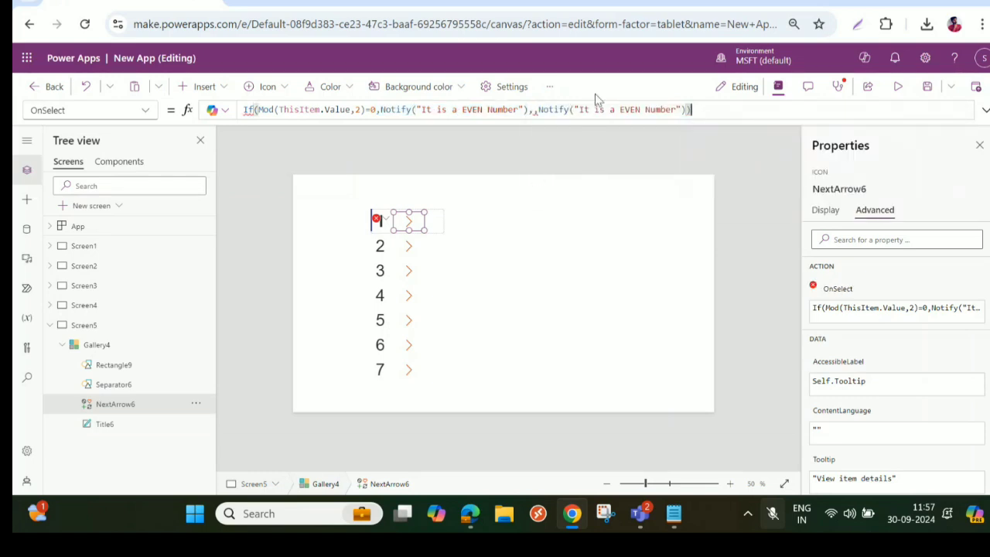
pyautogui.click(540, 112)
pyautogui.press('BackSpace')
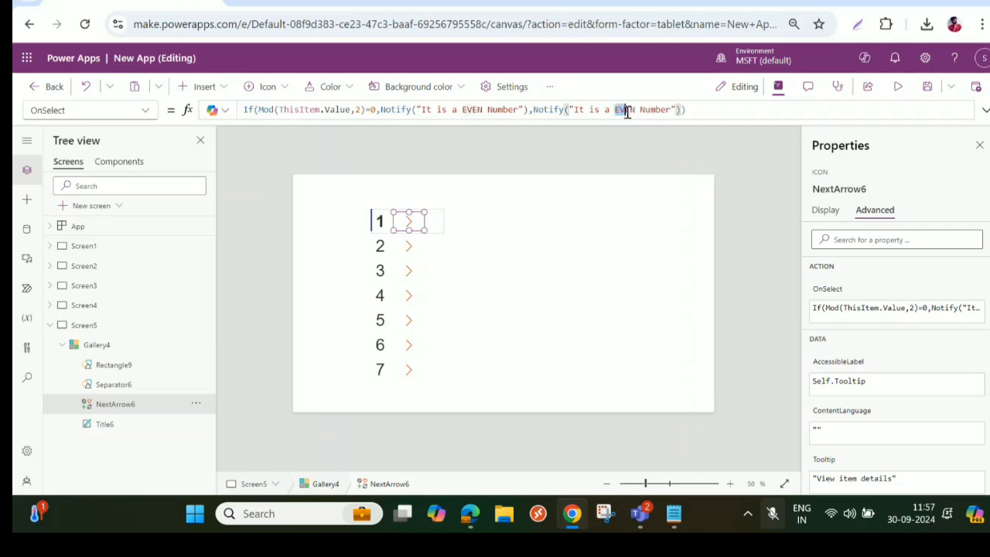
pyautogui.doubleClick(624, 109)
pyautogui.write('ODD')
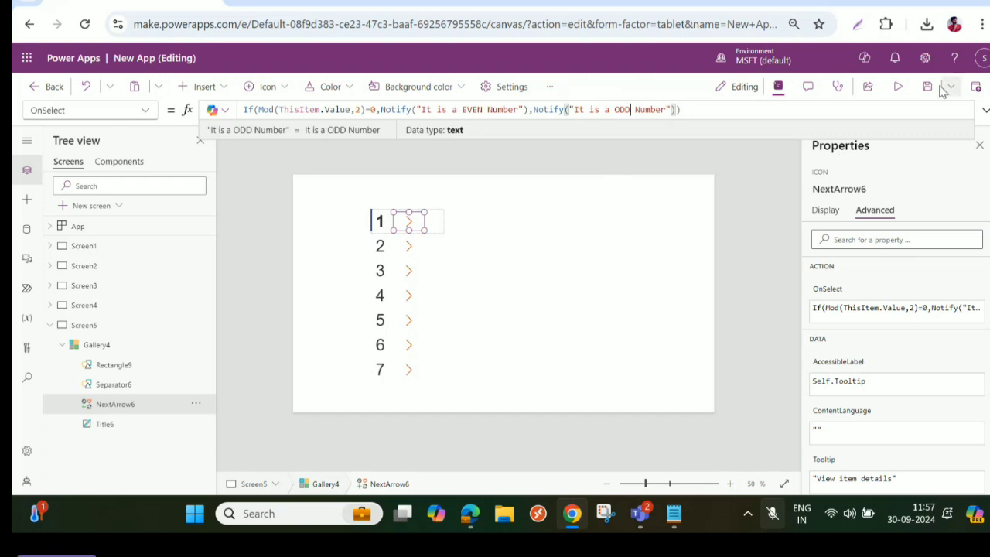
# - Preview the app and test the arrows beside the numbers 1, 2, 3 and 5
pyautogui.click(898, 86)
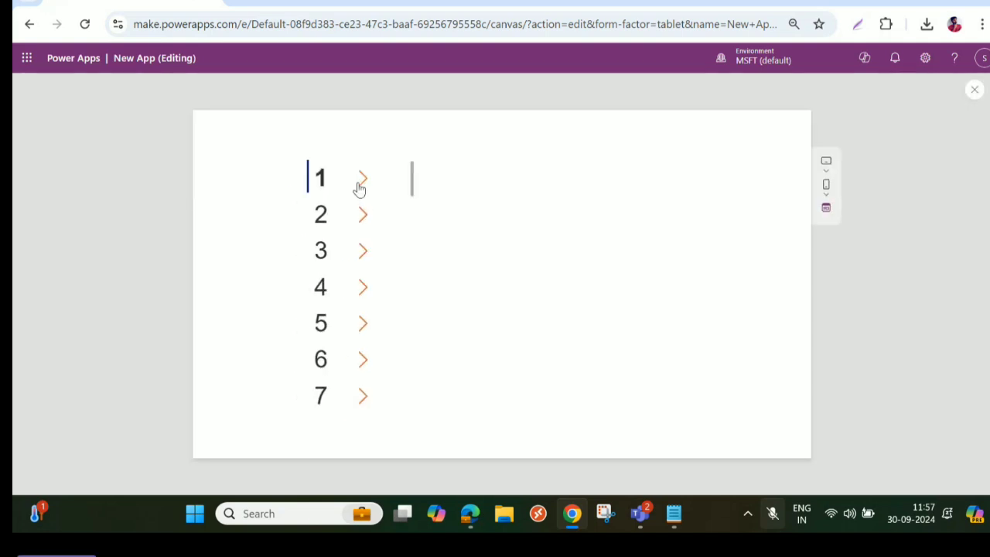
pyautogui.click(362, 182)
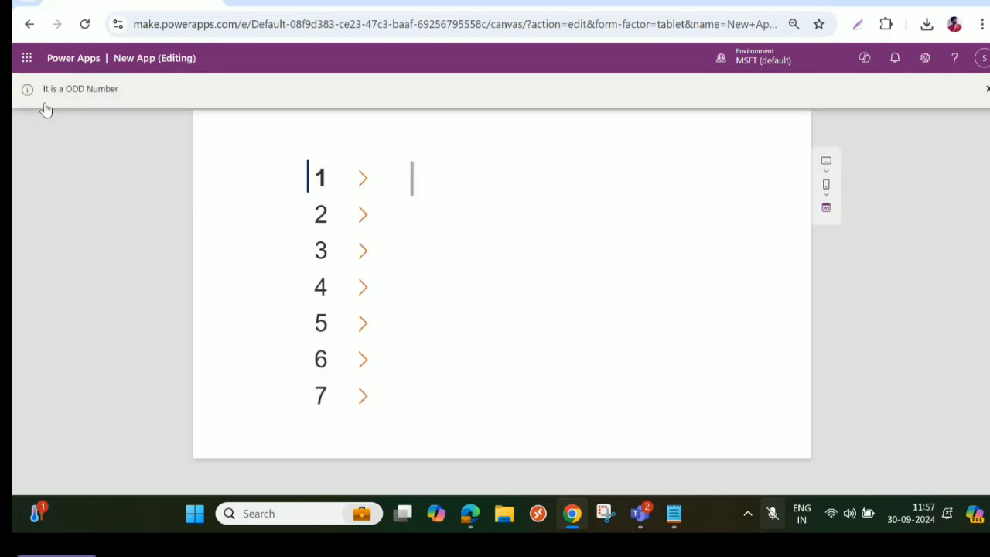
pyautogui.click(367, 223)
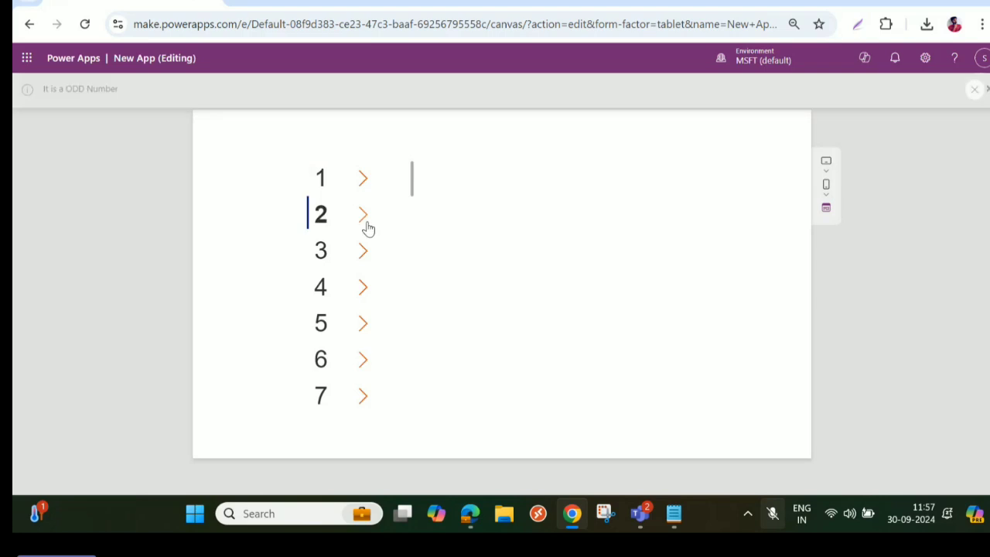
pyautogui.click(362, 252)
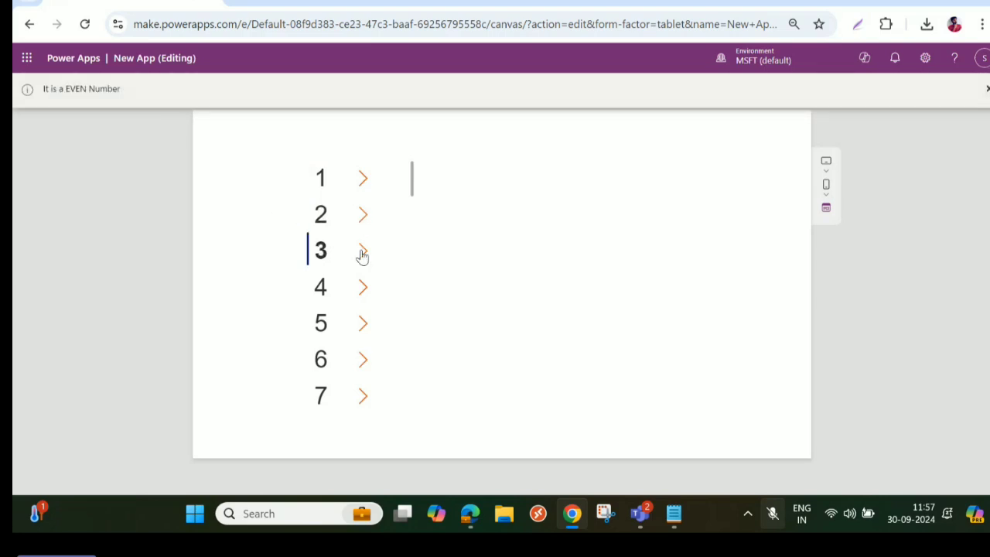
pyautogui.click(365, 321)
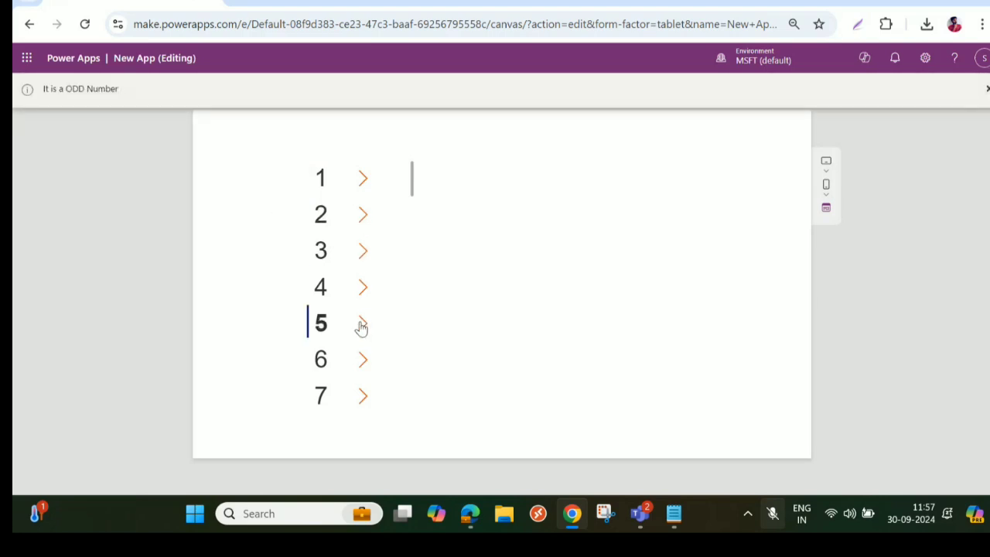
# - Test the arrows beside 8, 13, 18, 24, 30 and 31 further down the gallery, and exit the preview
pyautogui.scroll(-1, 366, 330)
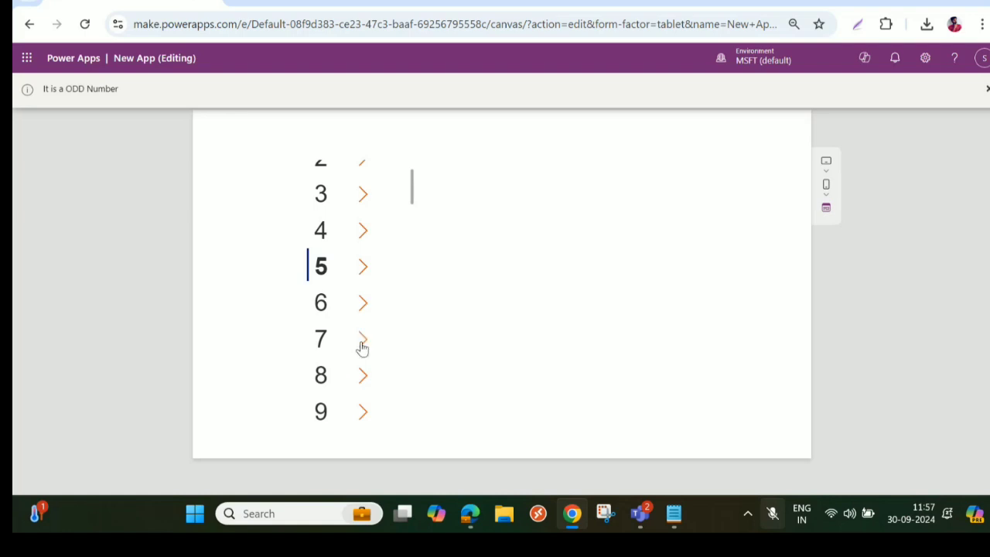
pyautogui.click(362, 377)
pyautogui.scroll(-3, 371, 377)
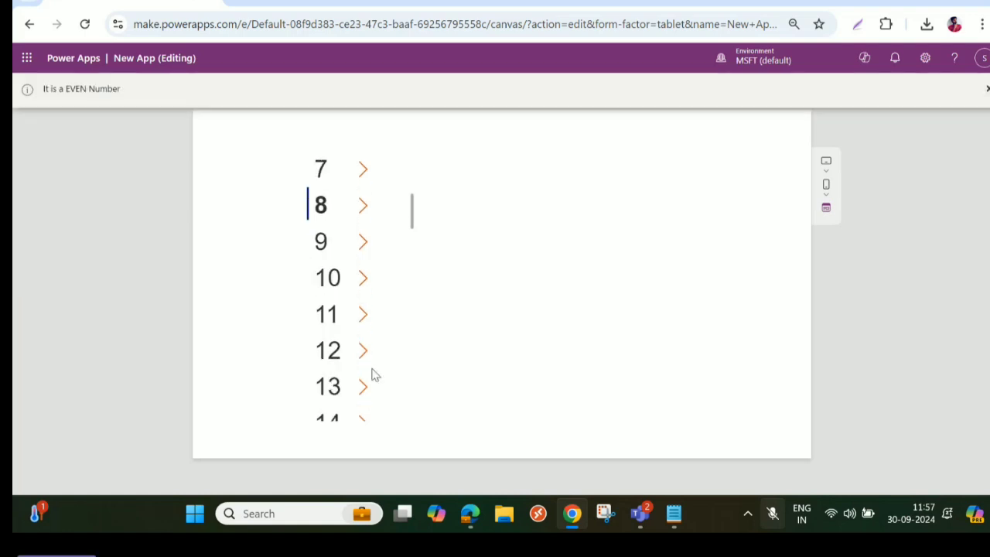
pyautogui.click(363, 388)
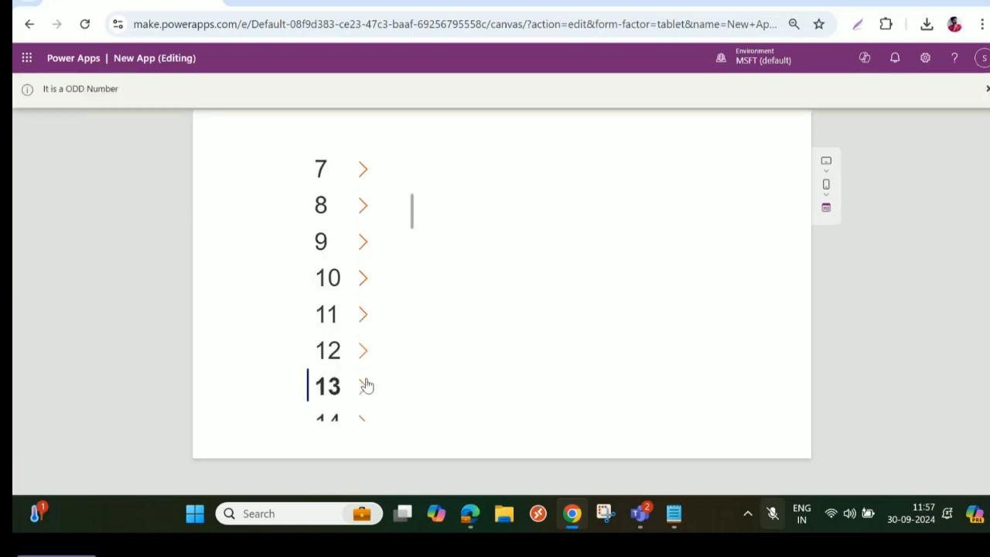
pyautogui.scroll(-3, 365, 381)
pyautogui.click(363, 349)
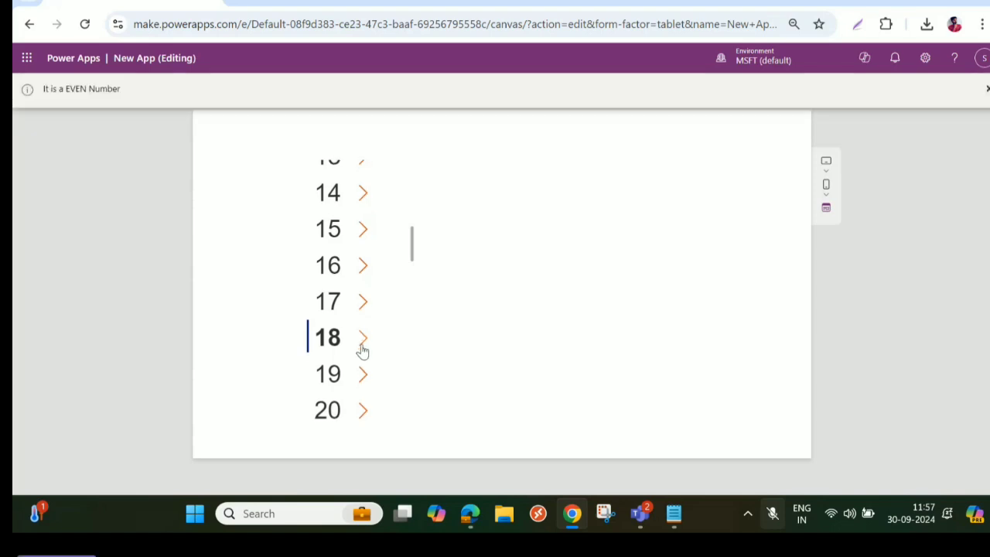
pyautogui.scroll(-3, 361, 349)
pyautogui.click(362, 341)
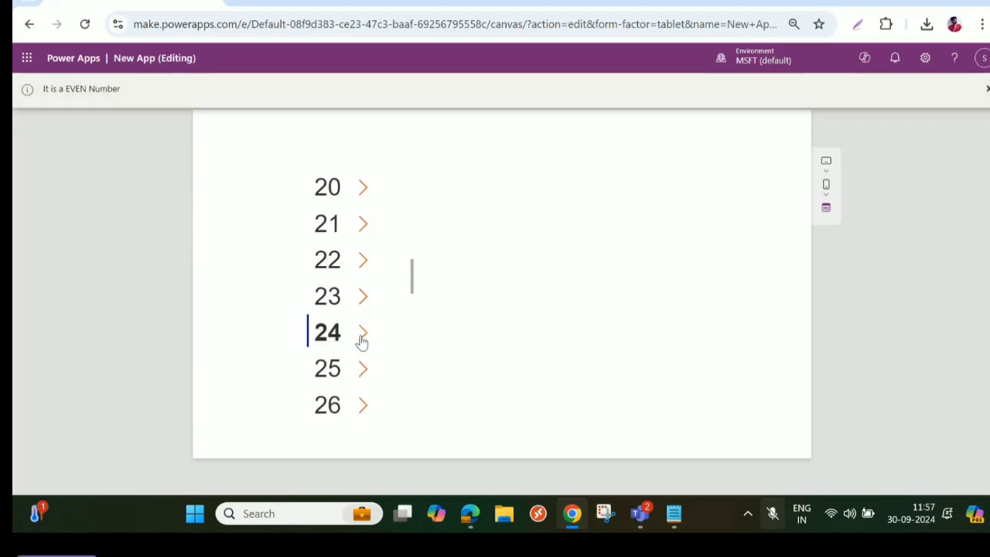
pyautogui.scroll(-3, 361, 340)
pyautogui.click(362, 337)
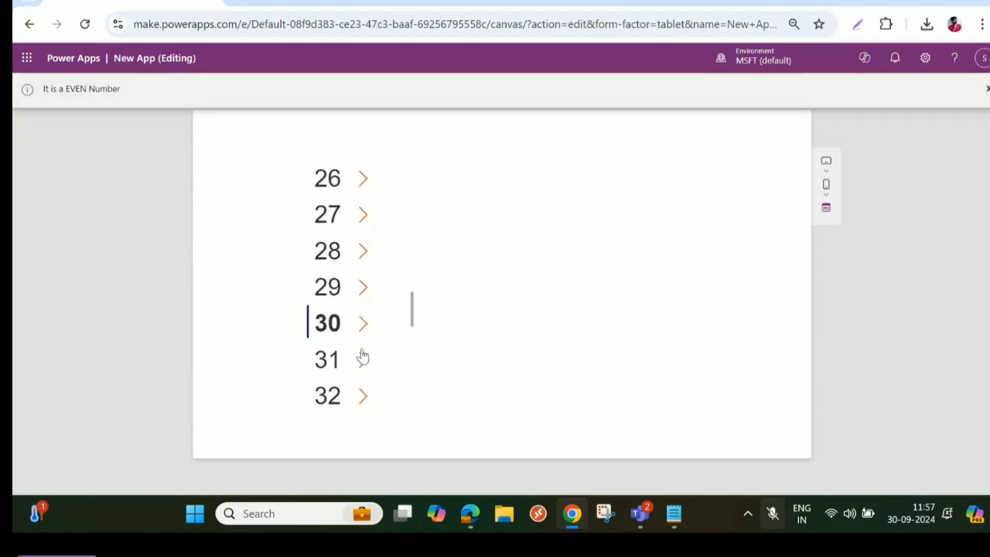
pyautogui.click(362, 360)
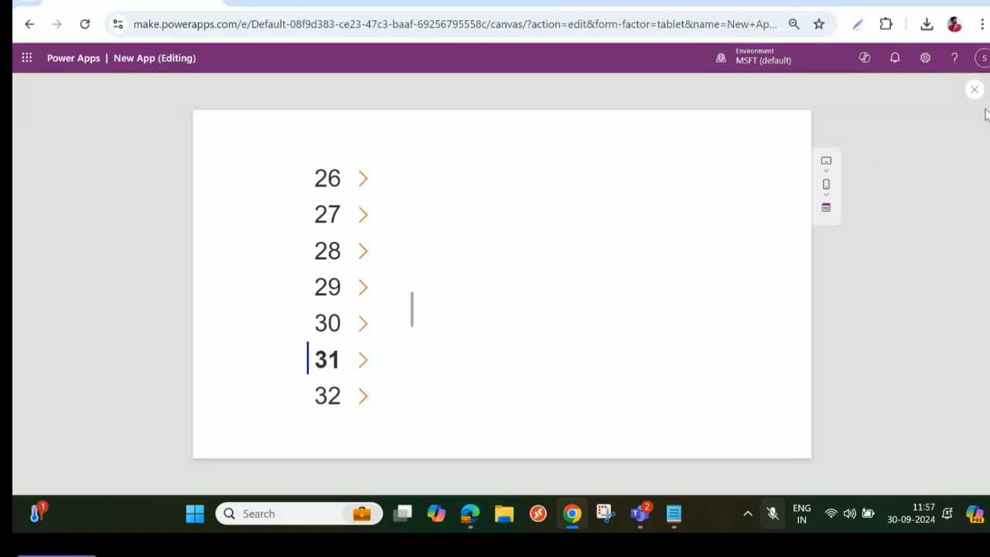
pyautogui.click(976, 91)
pyautogui.press('Escape')
# - Expand the formula editor for the gallery arrow icon's OnSelect and format its If formula across multiple lines
pyautogui.click(397, 279)
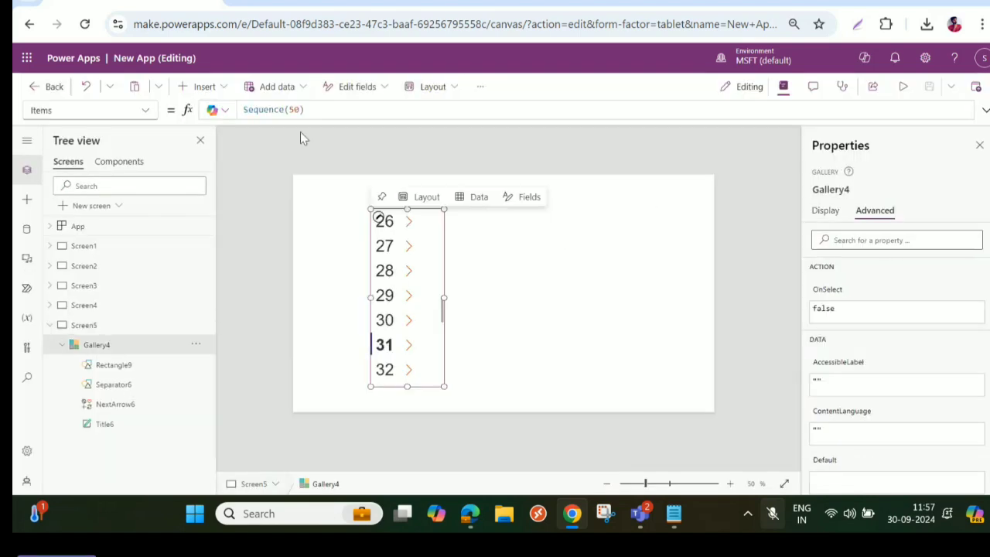
pyautogui.moveTo(404, 256)
pyautogui.click(117, 365)
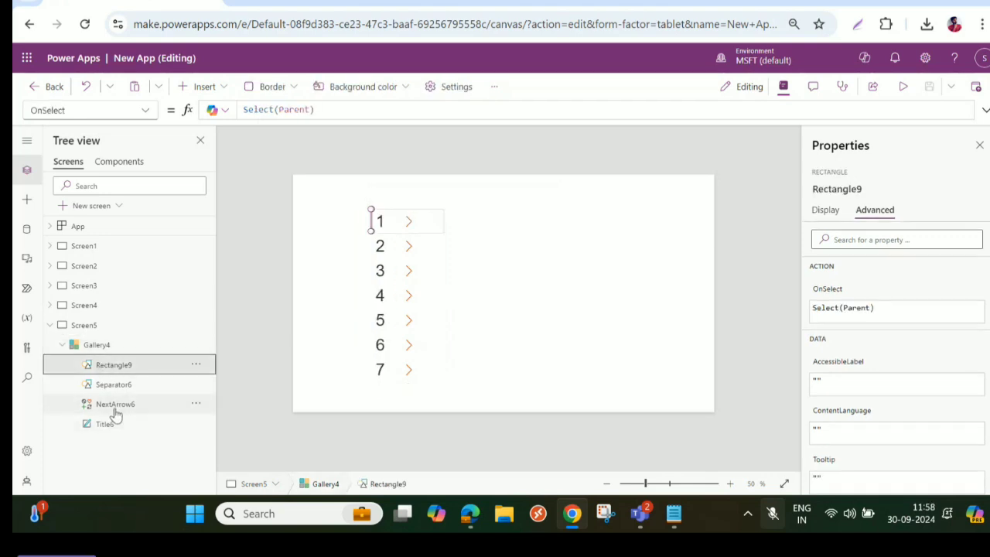
pyautogui.click(115, 406)
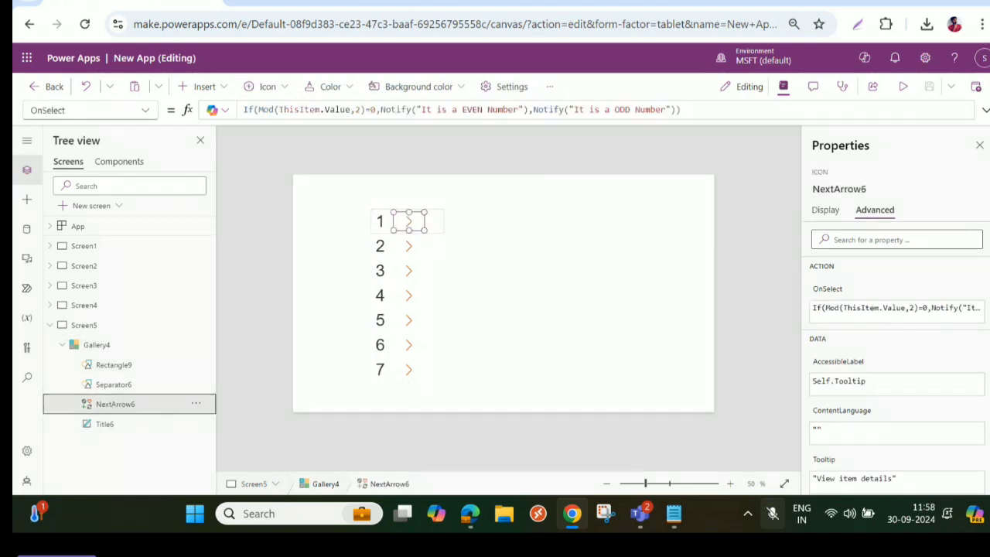
pyautogui.click(984, 110)
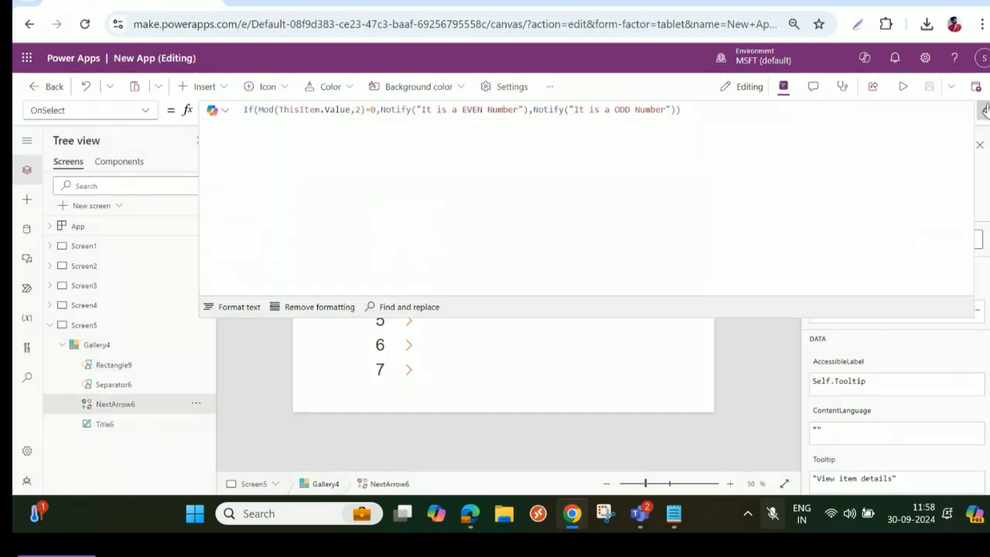
pyautogui.click(224, 308)
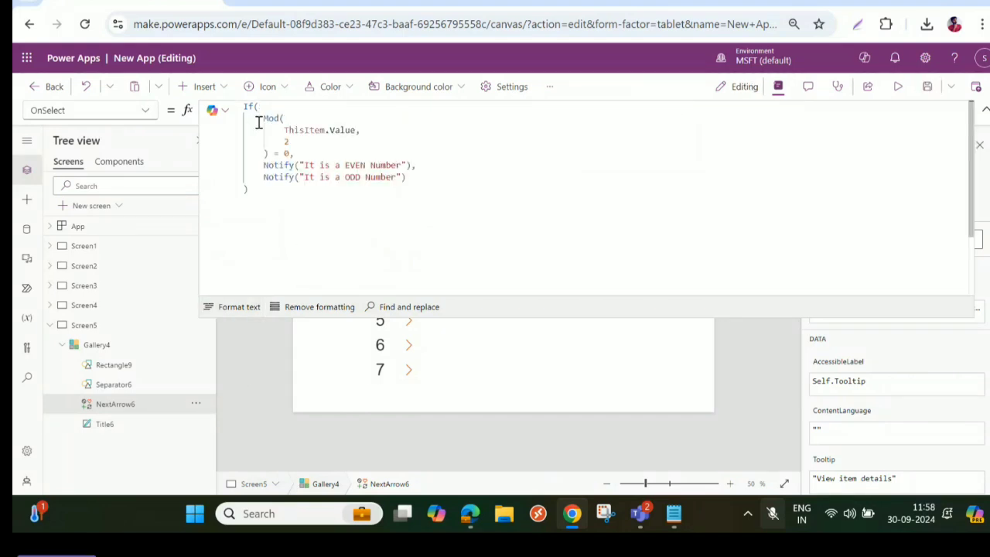
pyautogui.moveTo(263, 119); pyautogui.dragTo(291, 153)
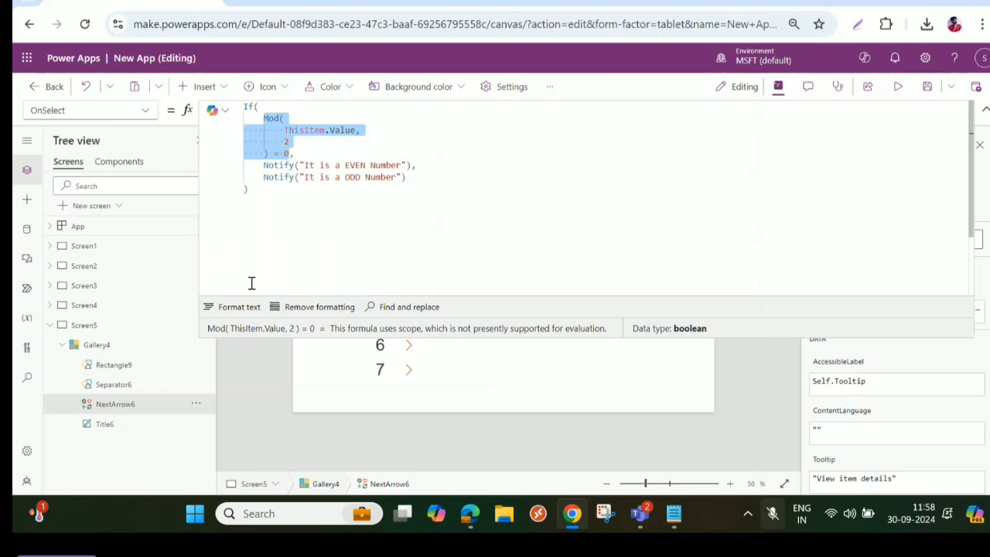
pyautogui.click(245, 308)
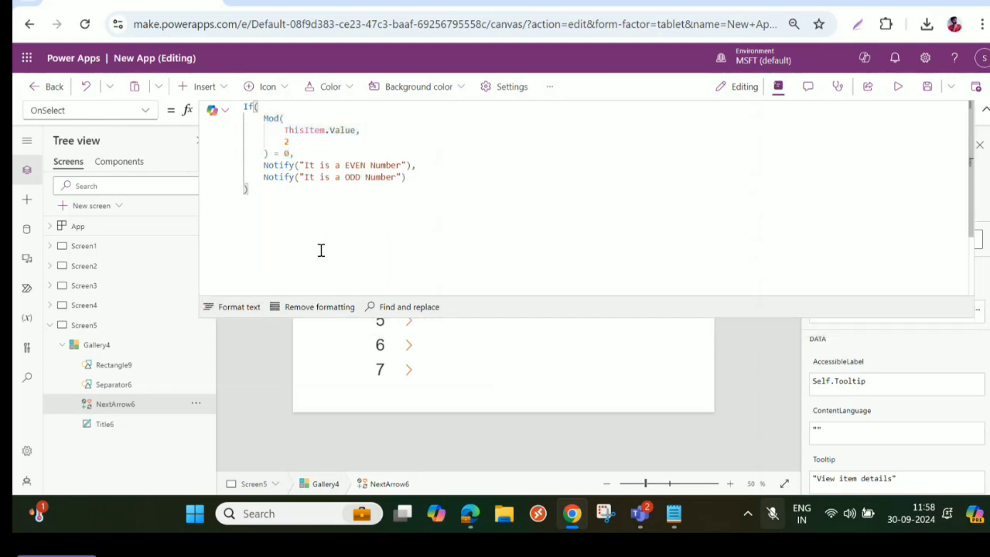